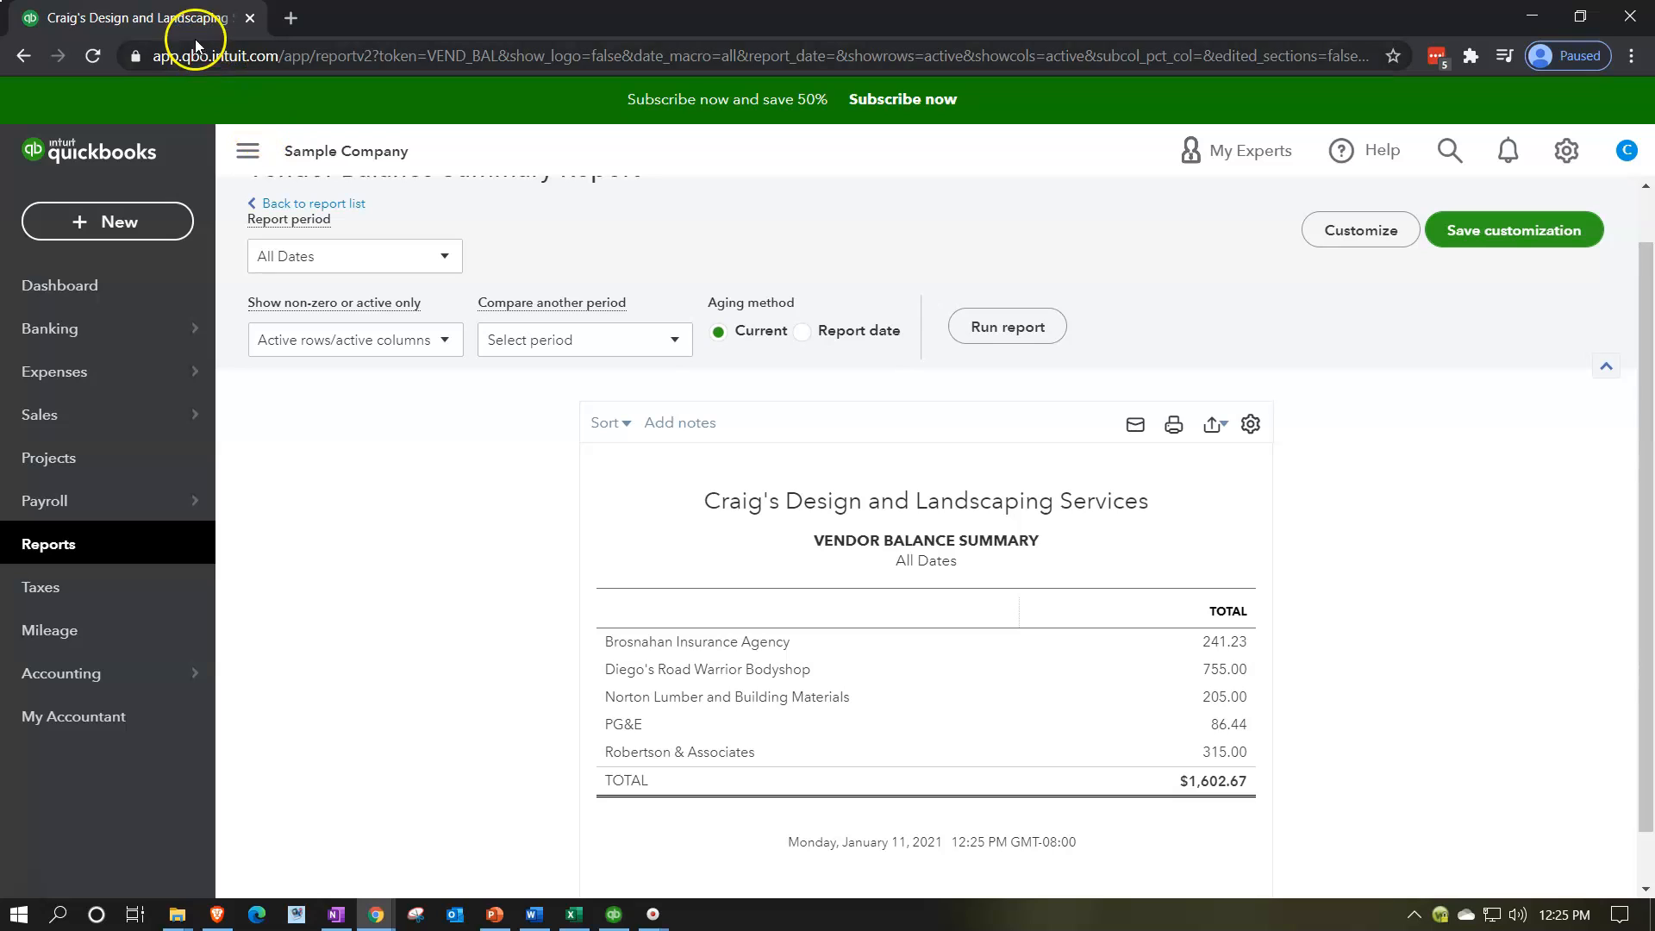
Step: Duplicate the Vendor Balance Summary browser tab twice so that three copies are open
{"action": "right_click", "coordinate": [192, 21]}
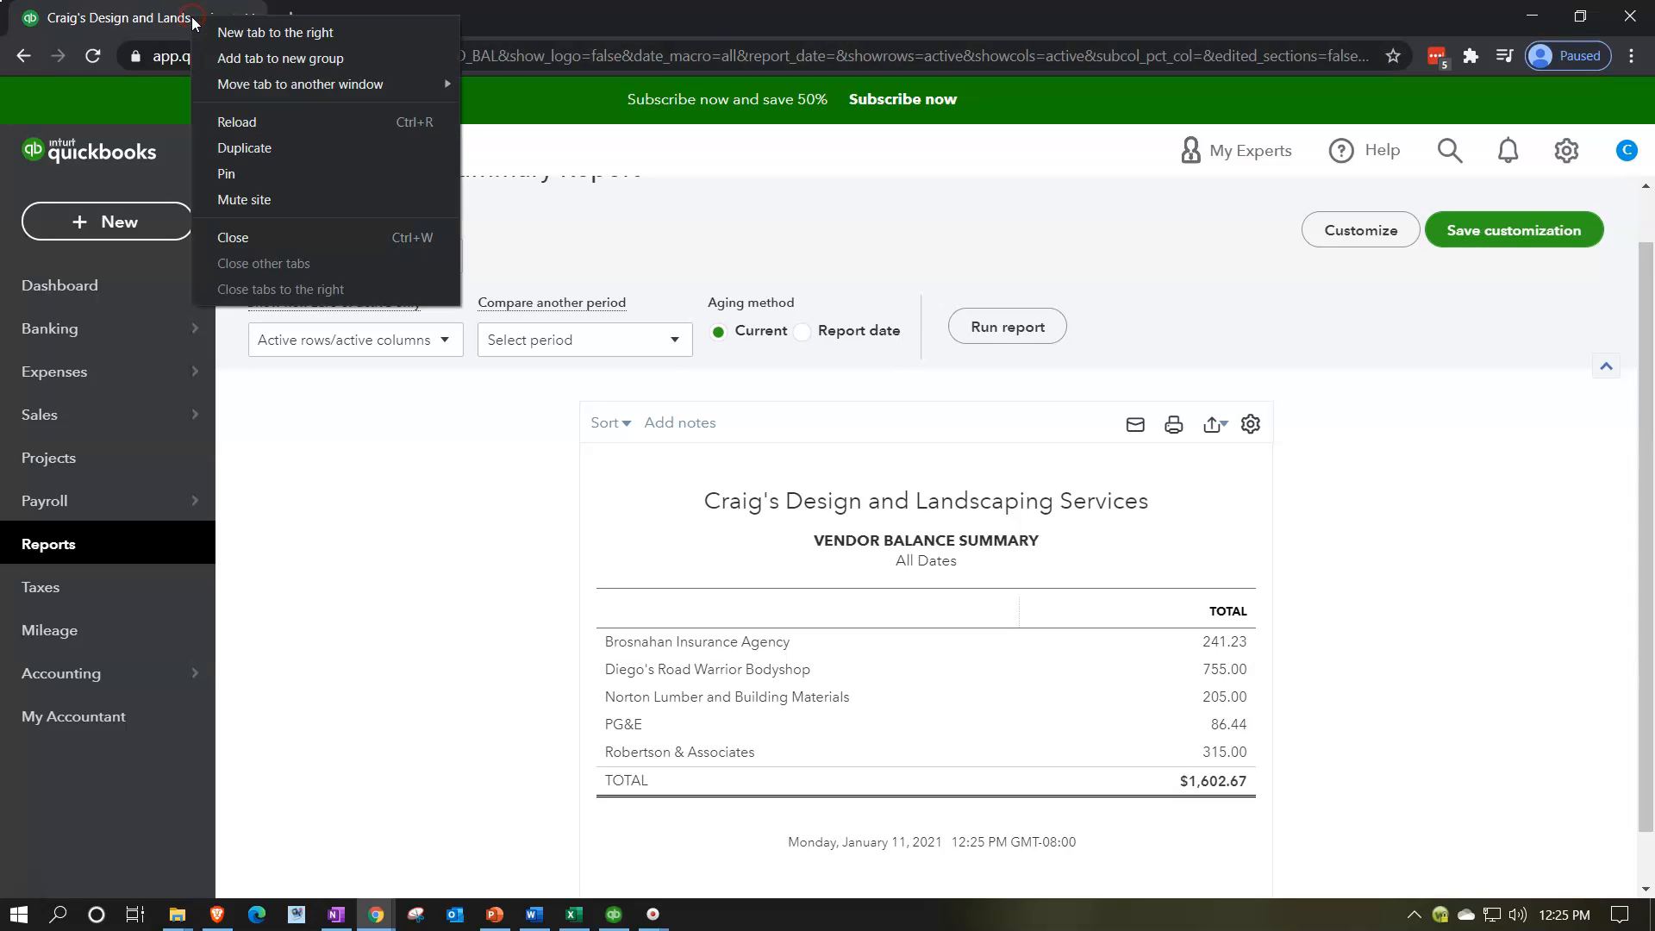
{"action": "left_click", "coordinate": [198, 147]}
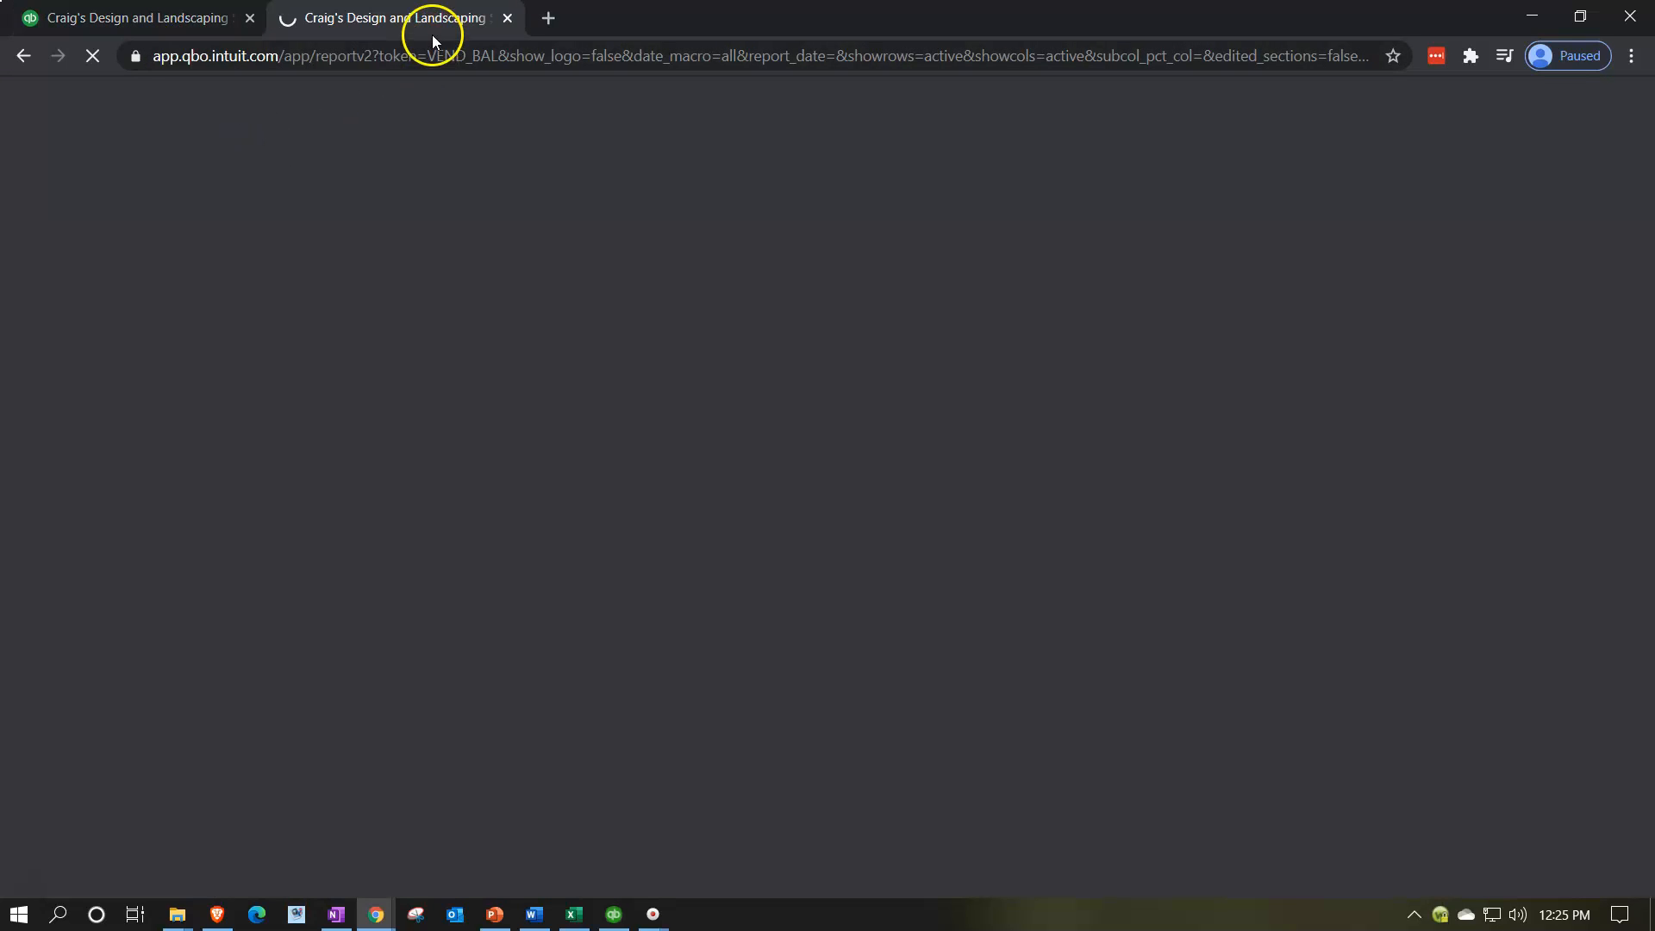
{"action": "right_click", "coordinate": [433, 21]}
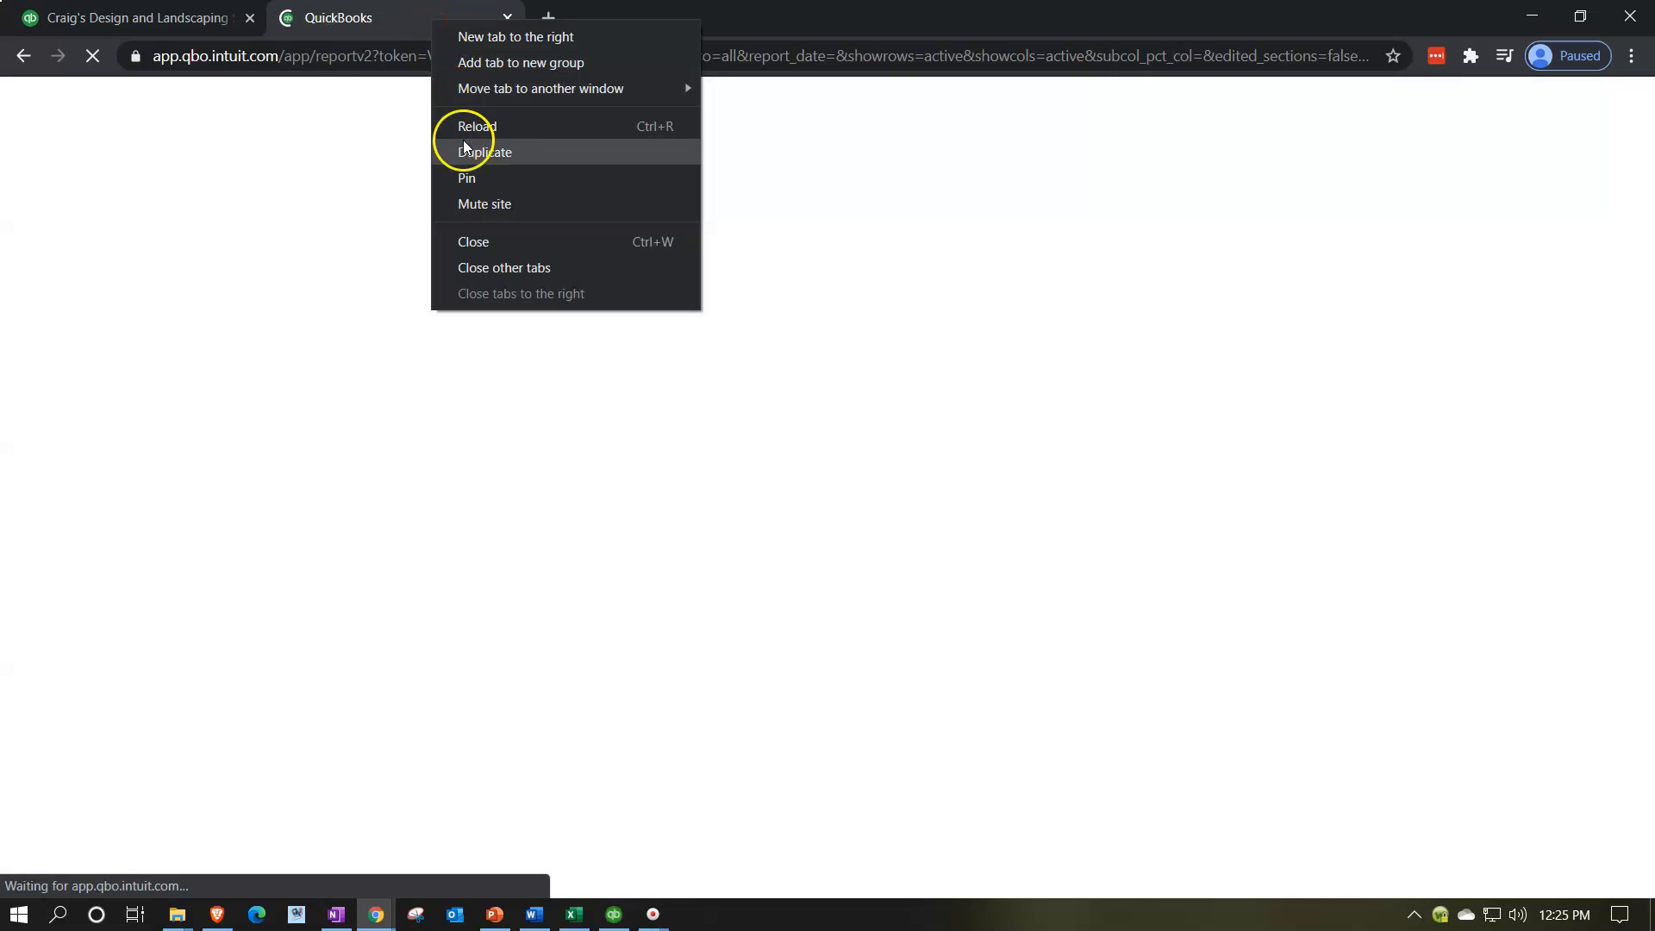
{"action": "left_click", "coordinate": [465, 150]}
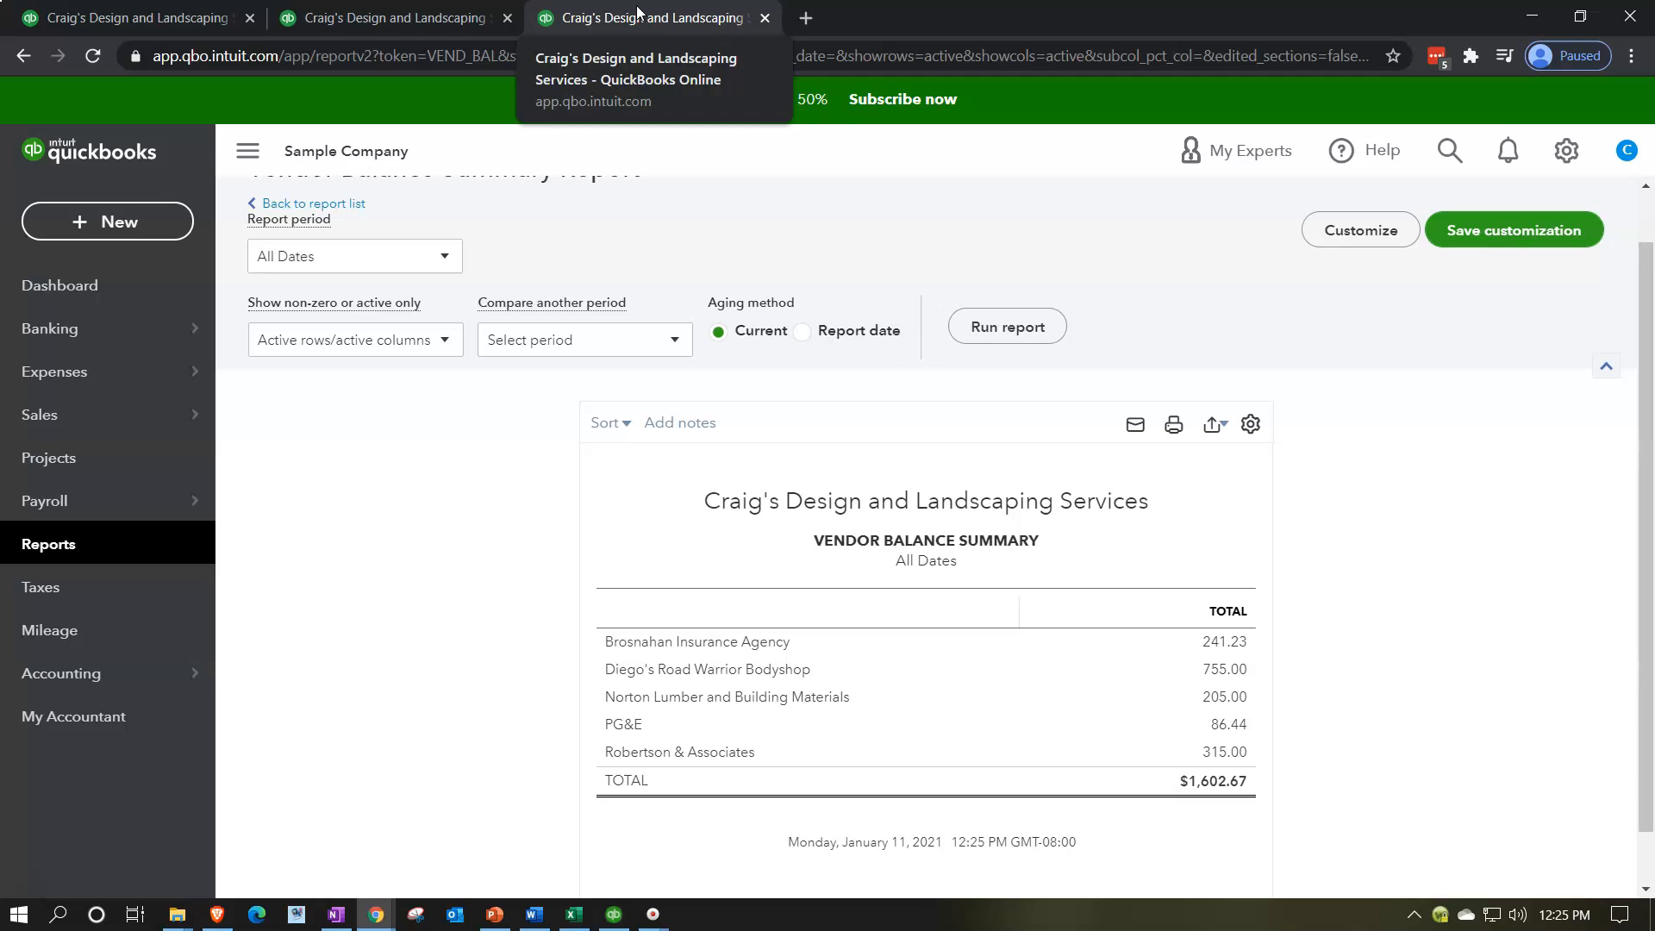
Step: Open the Balance Sheet report from the favorite reports in the last duplicated tab
{"action": "left_click", "coordinate": [75, 542]}
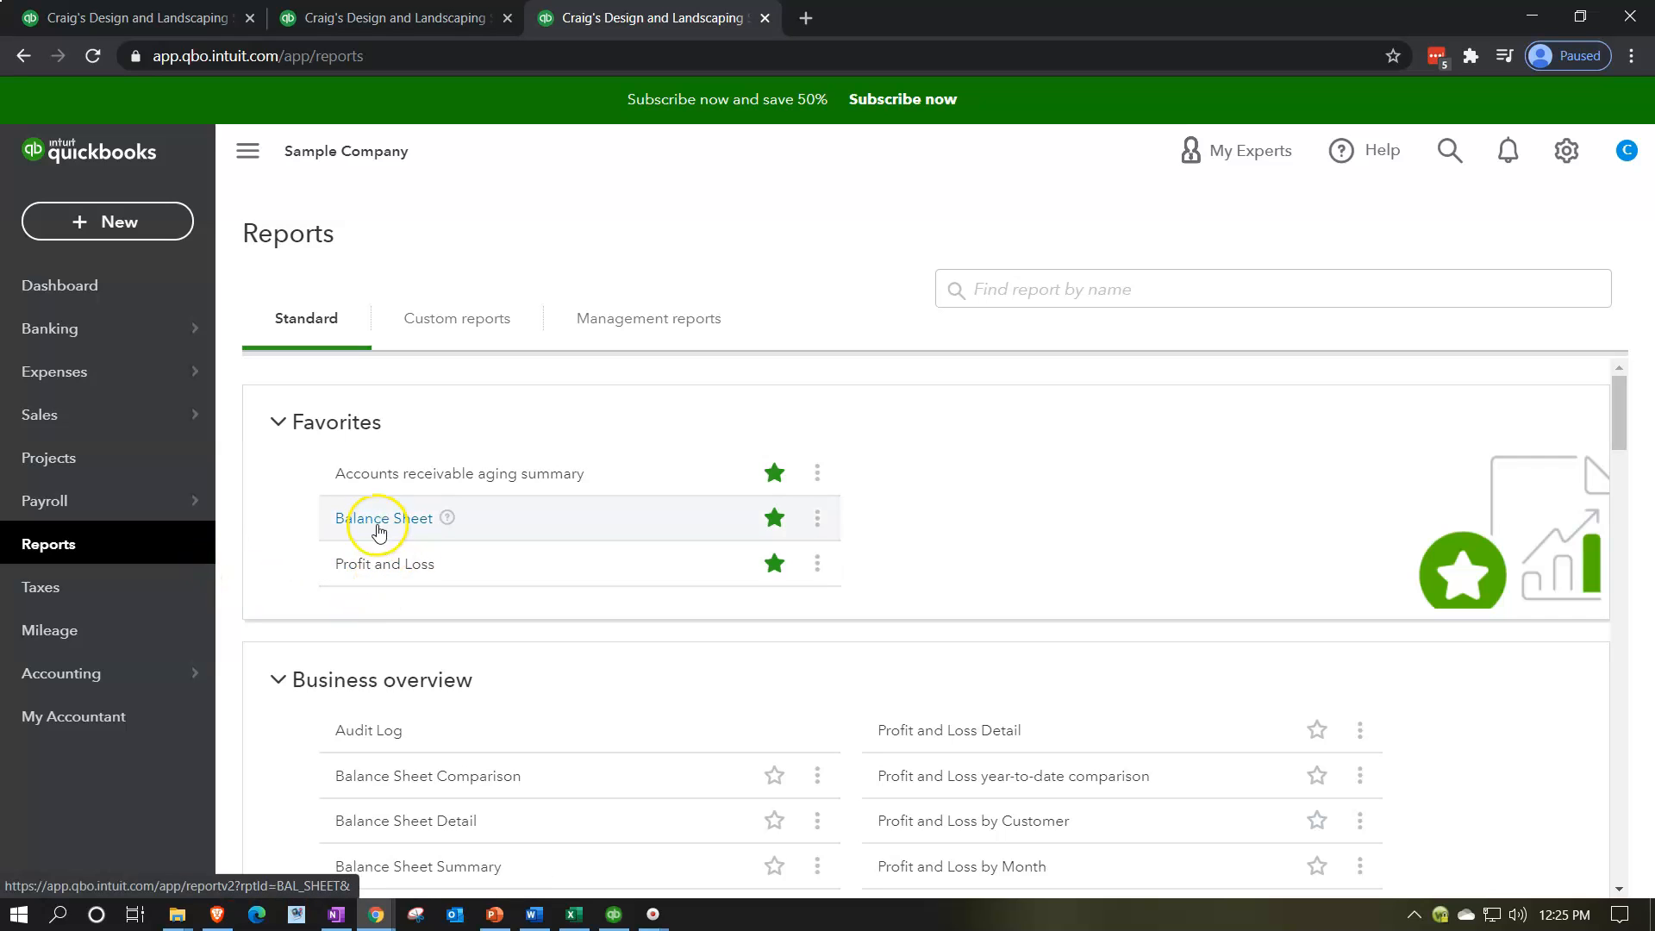
{"action": "left_click", "coordinate": [377, 527]}
{"action": "scroll", "coordinate": [377, 532], "scroll_direction": "down", "scroll_amount": 3}
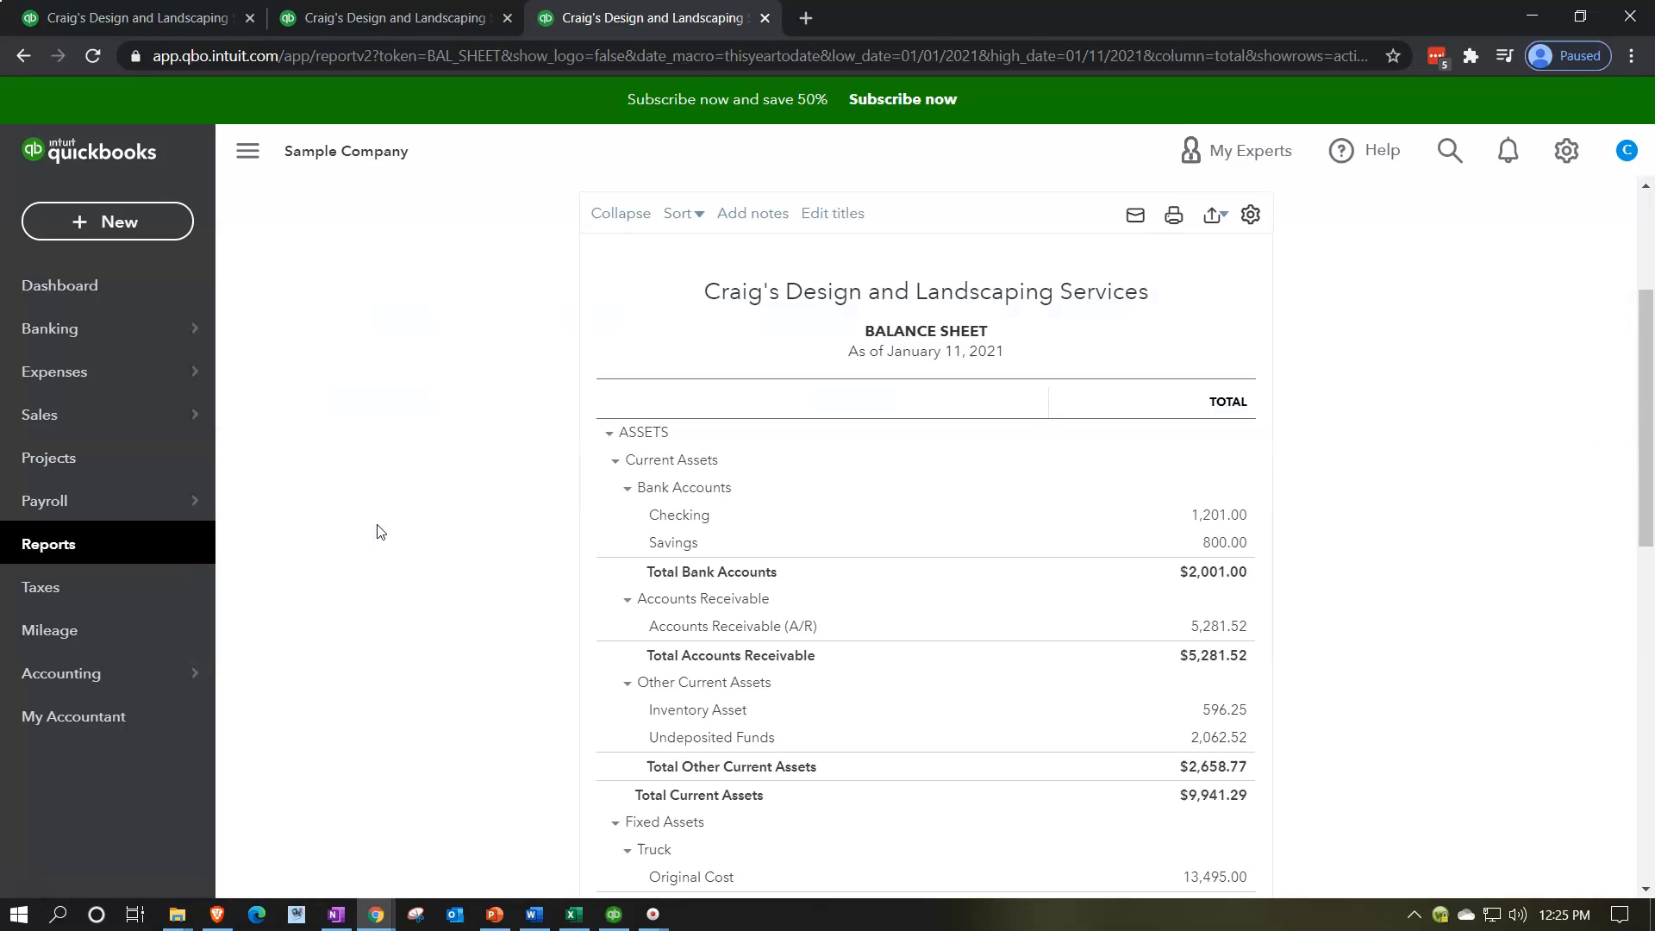
Step: Set the Balance Sheet period to 01/01/2020 through 12/31/2020 and run the report
{"action": "scroll", "coordinate": [376, 531], "scroll_direction": "up", "scroll_amount": 3}
{"action": "left_click_drag", "start_coordinate": [581, 312], "coordinate": [219, 312]}
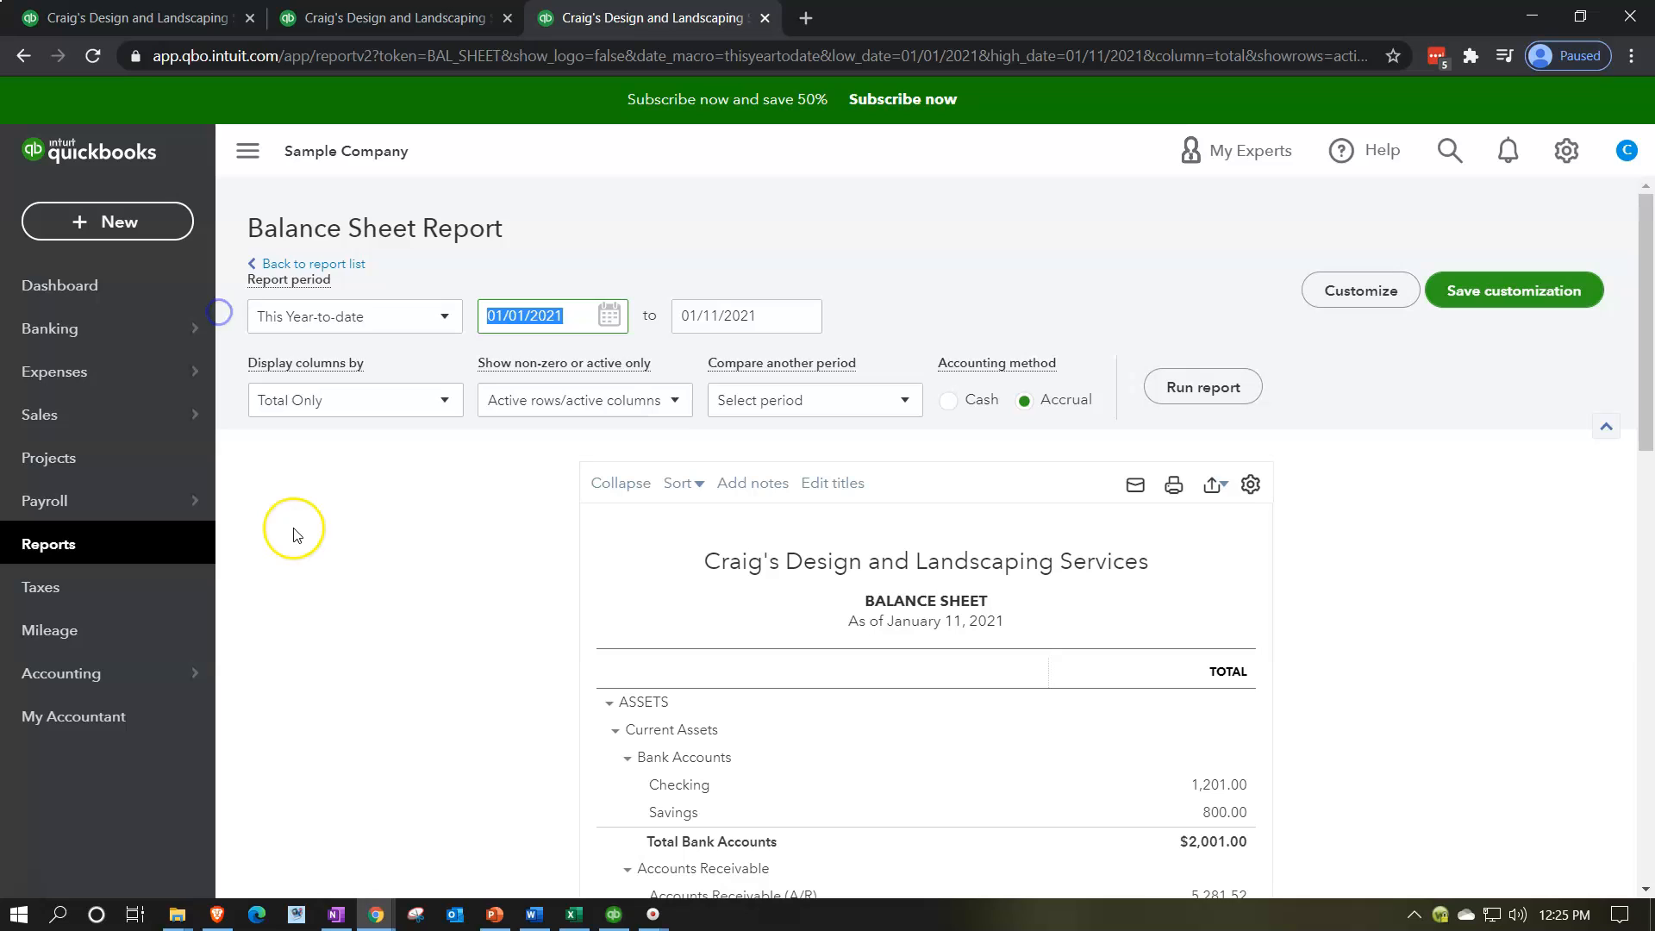
{"action": "type", "text": "01/01/2020"}
{"action": "key", "text": "Tab"}
{"action": "type", "text": "12/31/2020"}
{"action": "left_click", "coordinate": [293, 534]}
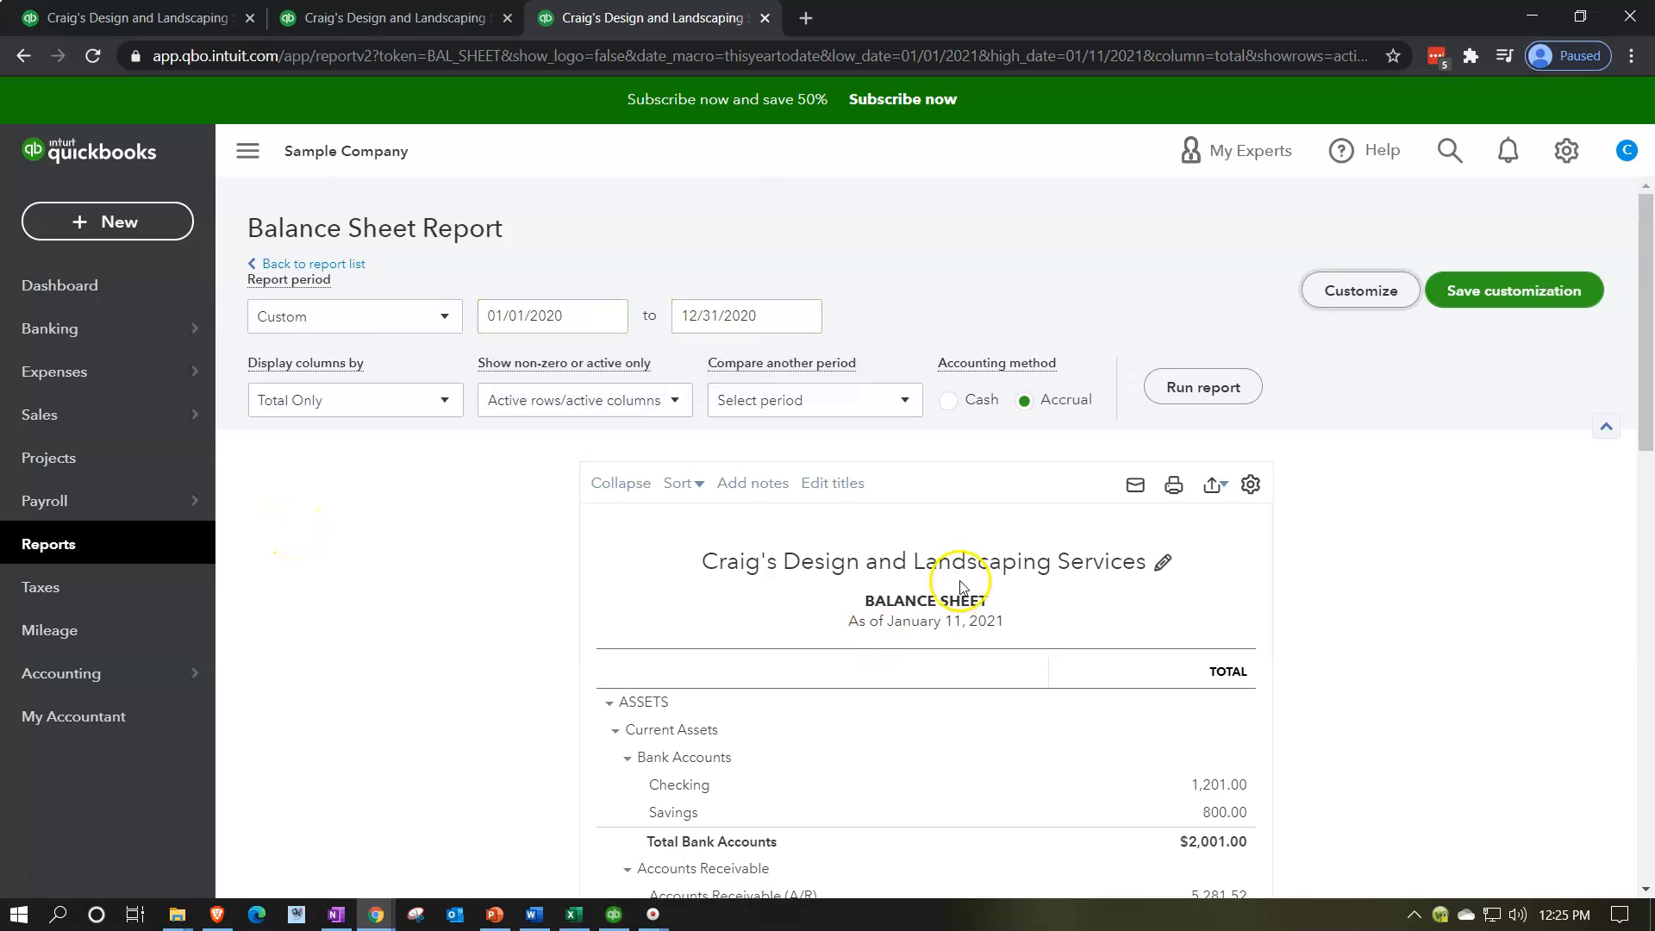
{"action": "left_click", "coordinate": [1209, 389]}
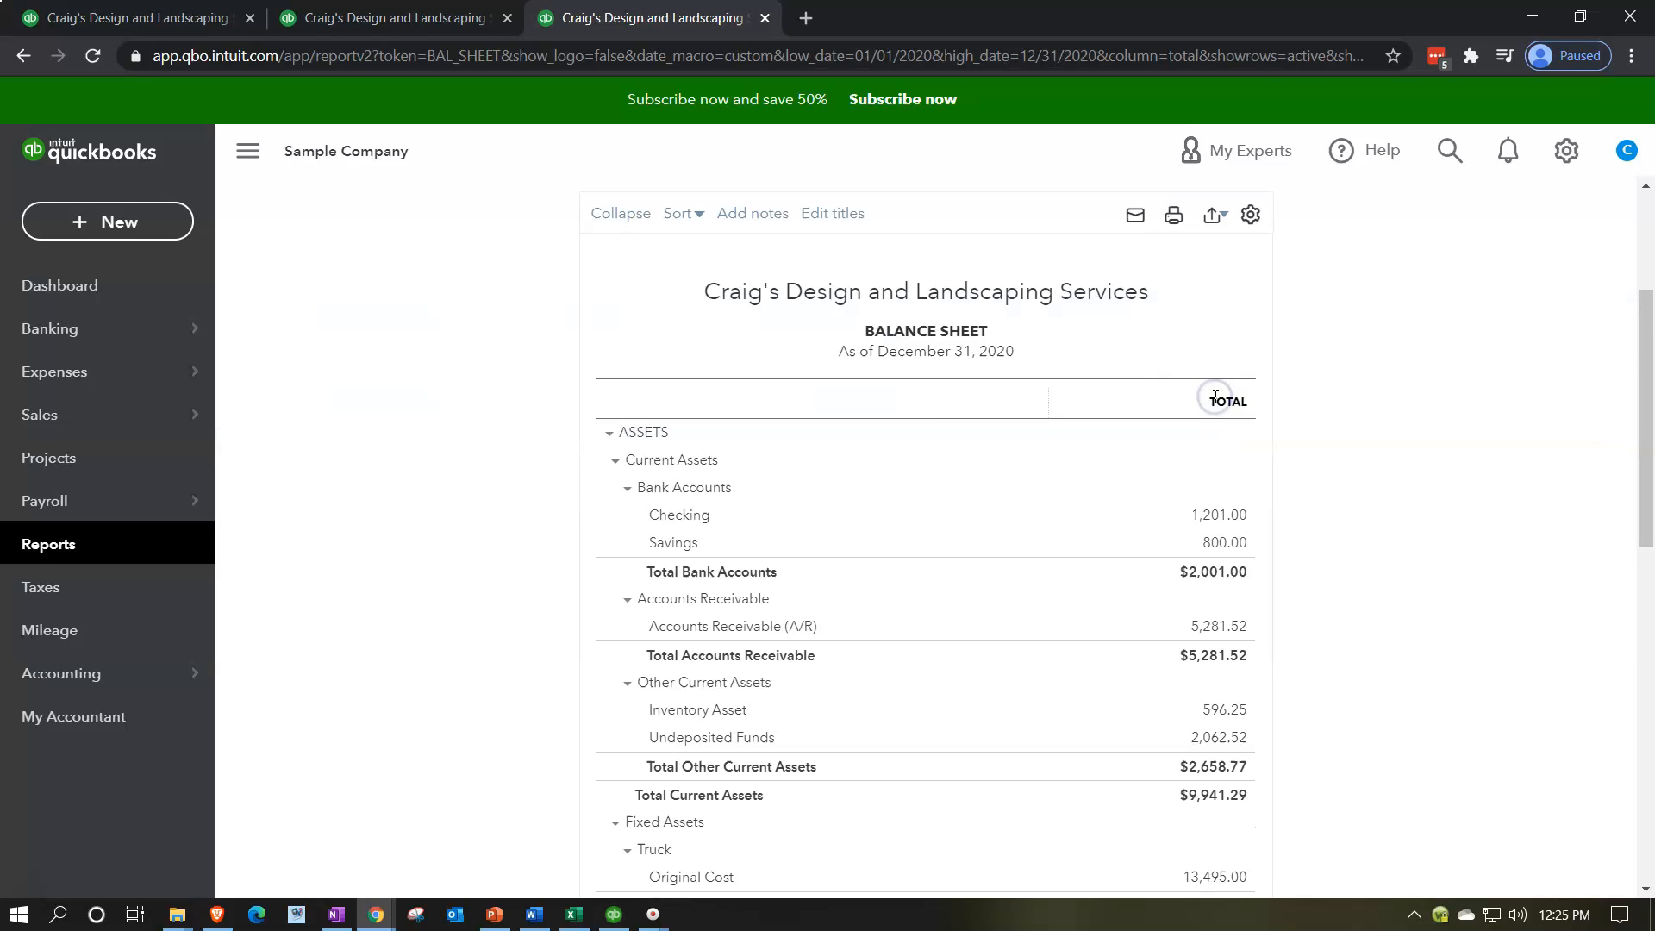
Step: Collapse the side navigation and enlarge the page to 125%
{"action": "left_click", "coordinate": [268, 158]}
{"action": "key", "text": "ctrl+plus"}
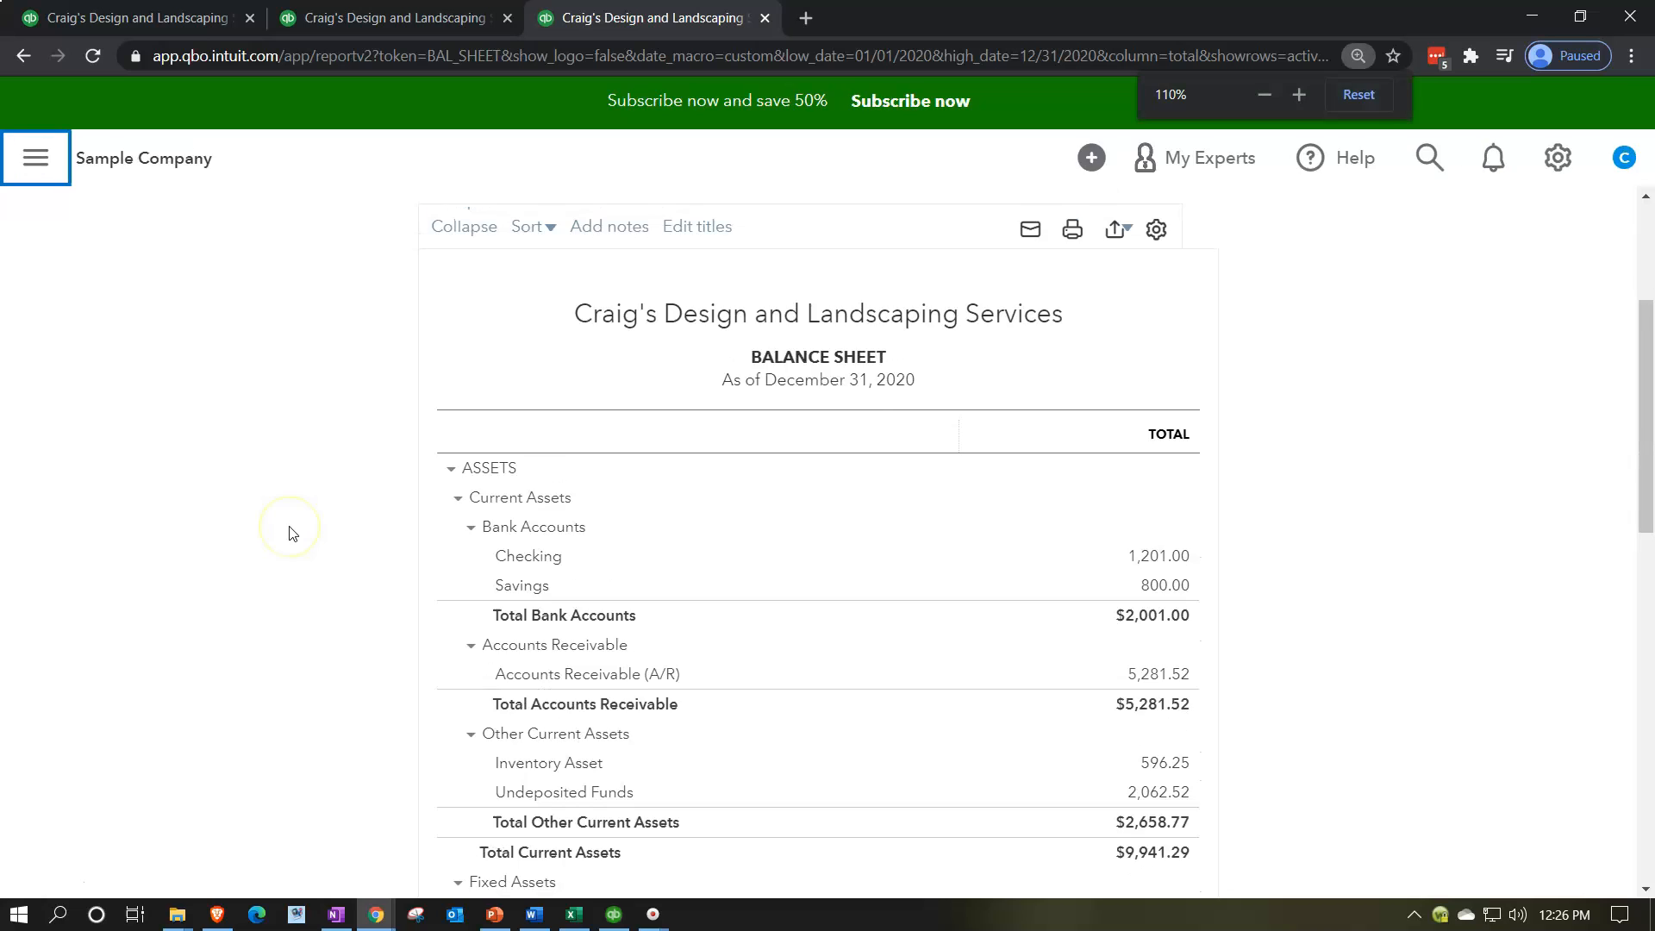
{"action": "key", "text": "ctrl+plus"}
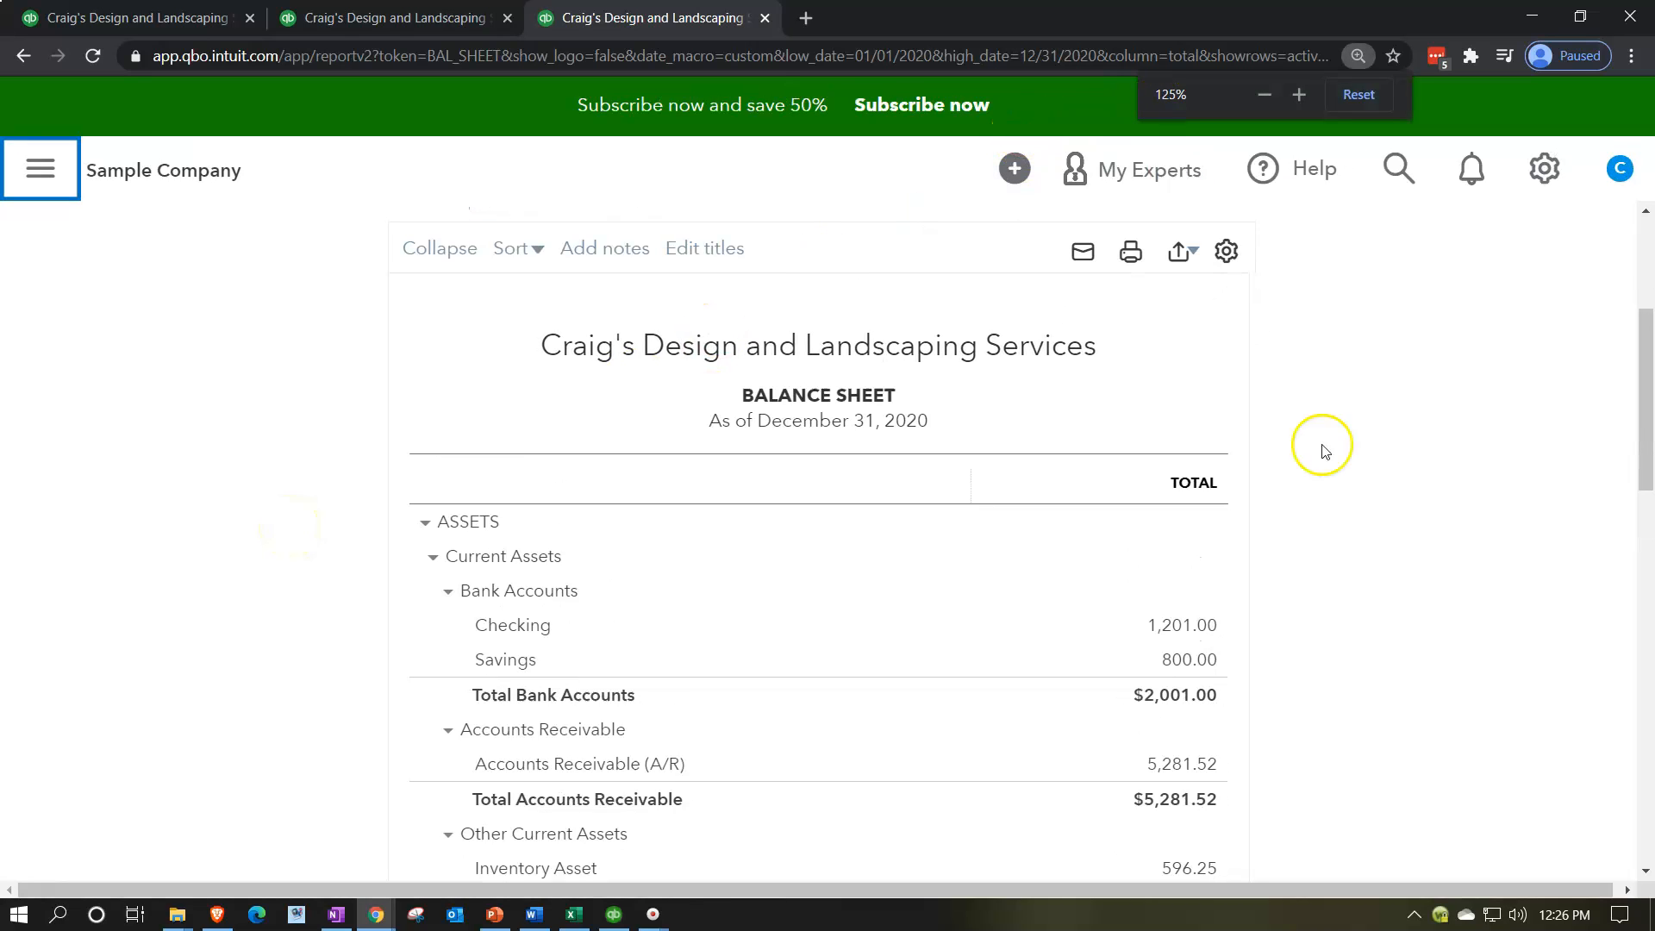
Step: Examine the Accounts Payable balance under current liabilities on the Balance Sheet
{"action": "scroll", "coordinate": [1394, 510], "scroll_direction": "down", "scroll_amount": 8}
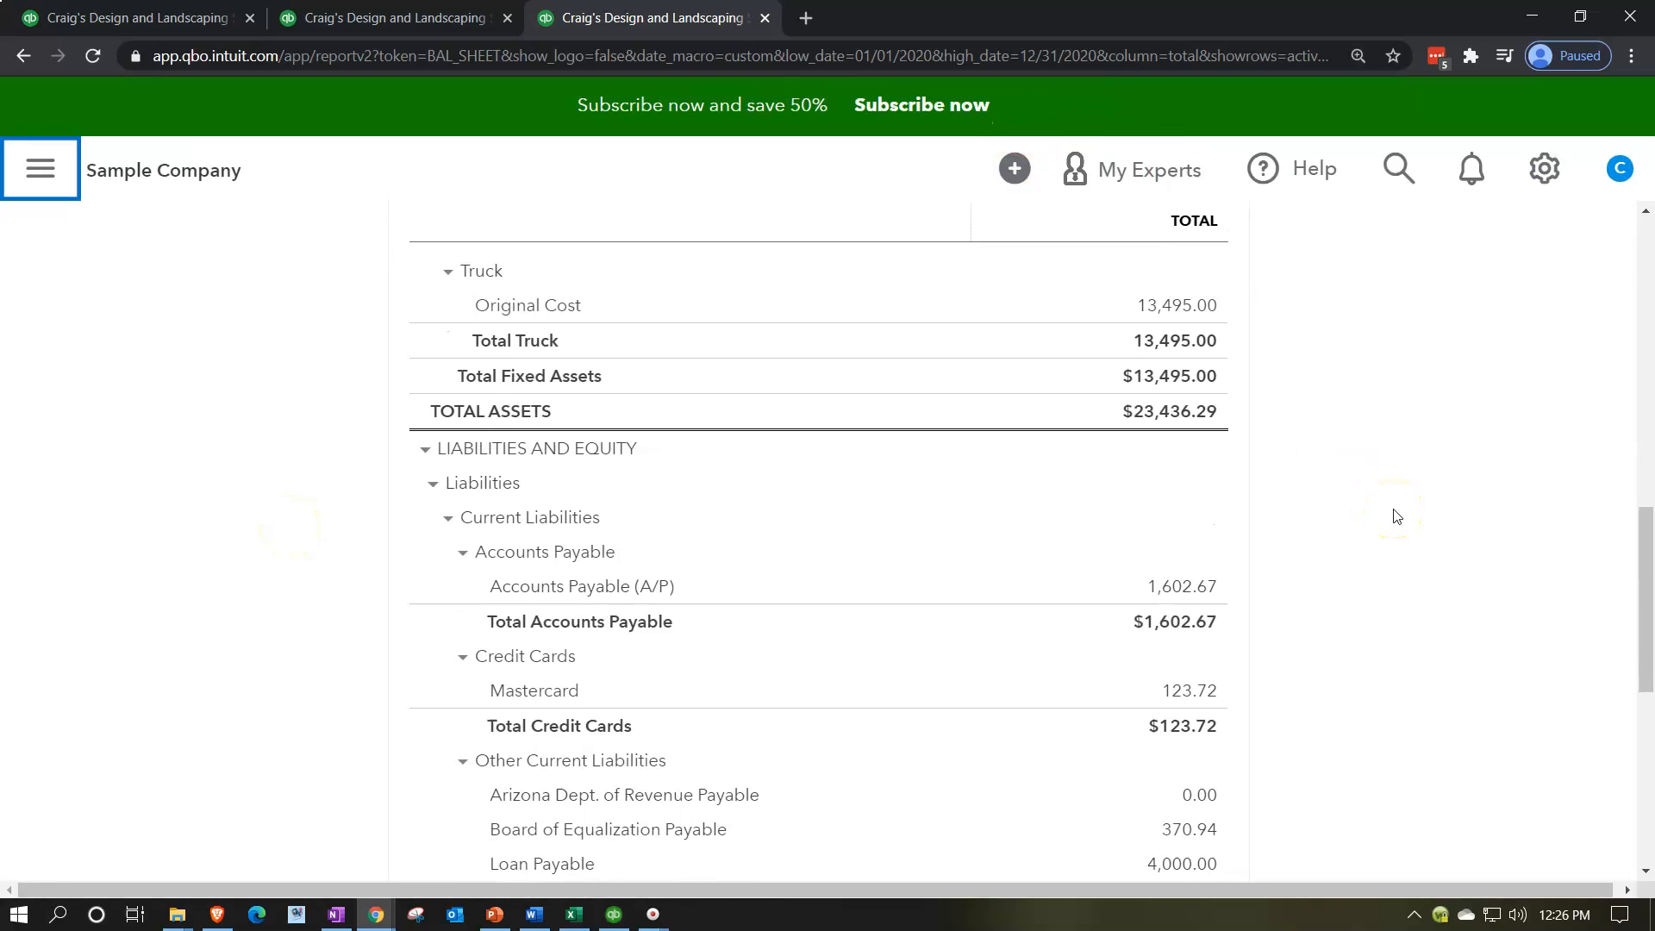
{"action": "scroll", "coordinate": [1397, 515], "scroll_direction": "down", "scroll_amount": 2}
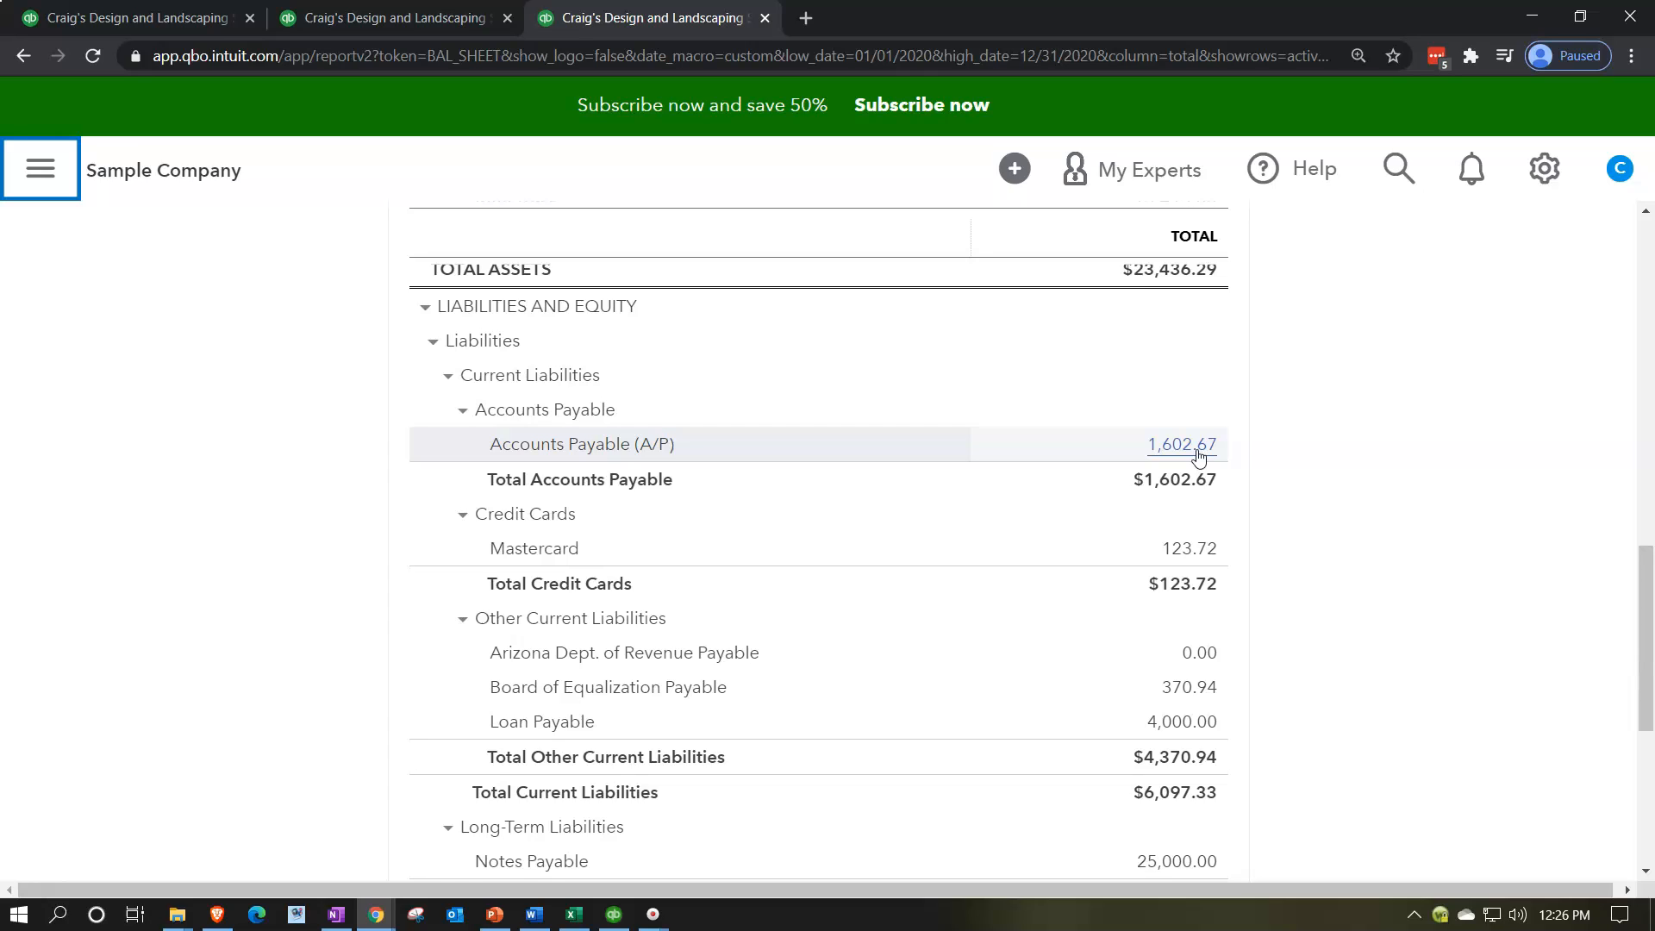
{"action": "left_click", "coordinate": [1293, 446]}
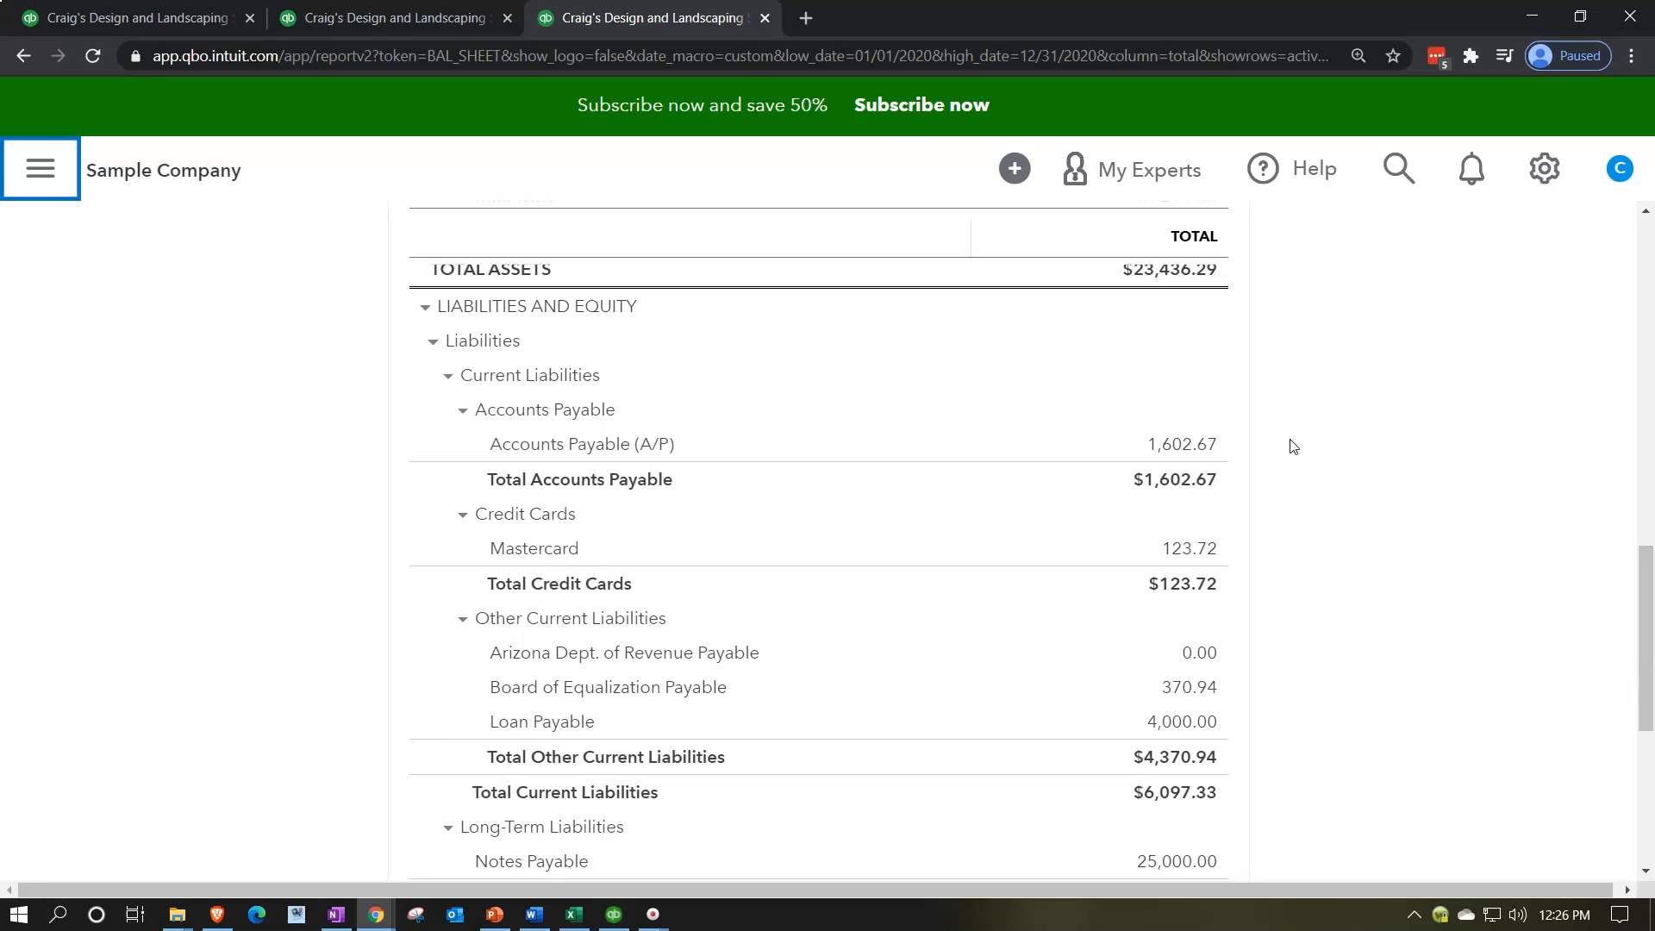
Step: In the second tab, collapse the side navigation and run the Vendor Balance Summary with a custom date of 12/31/2020
{"action": "left_click", "coordinate": [424, 23]}
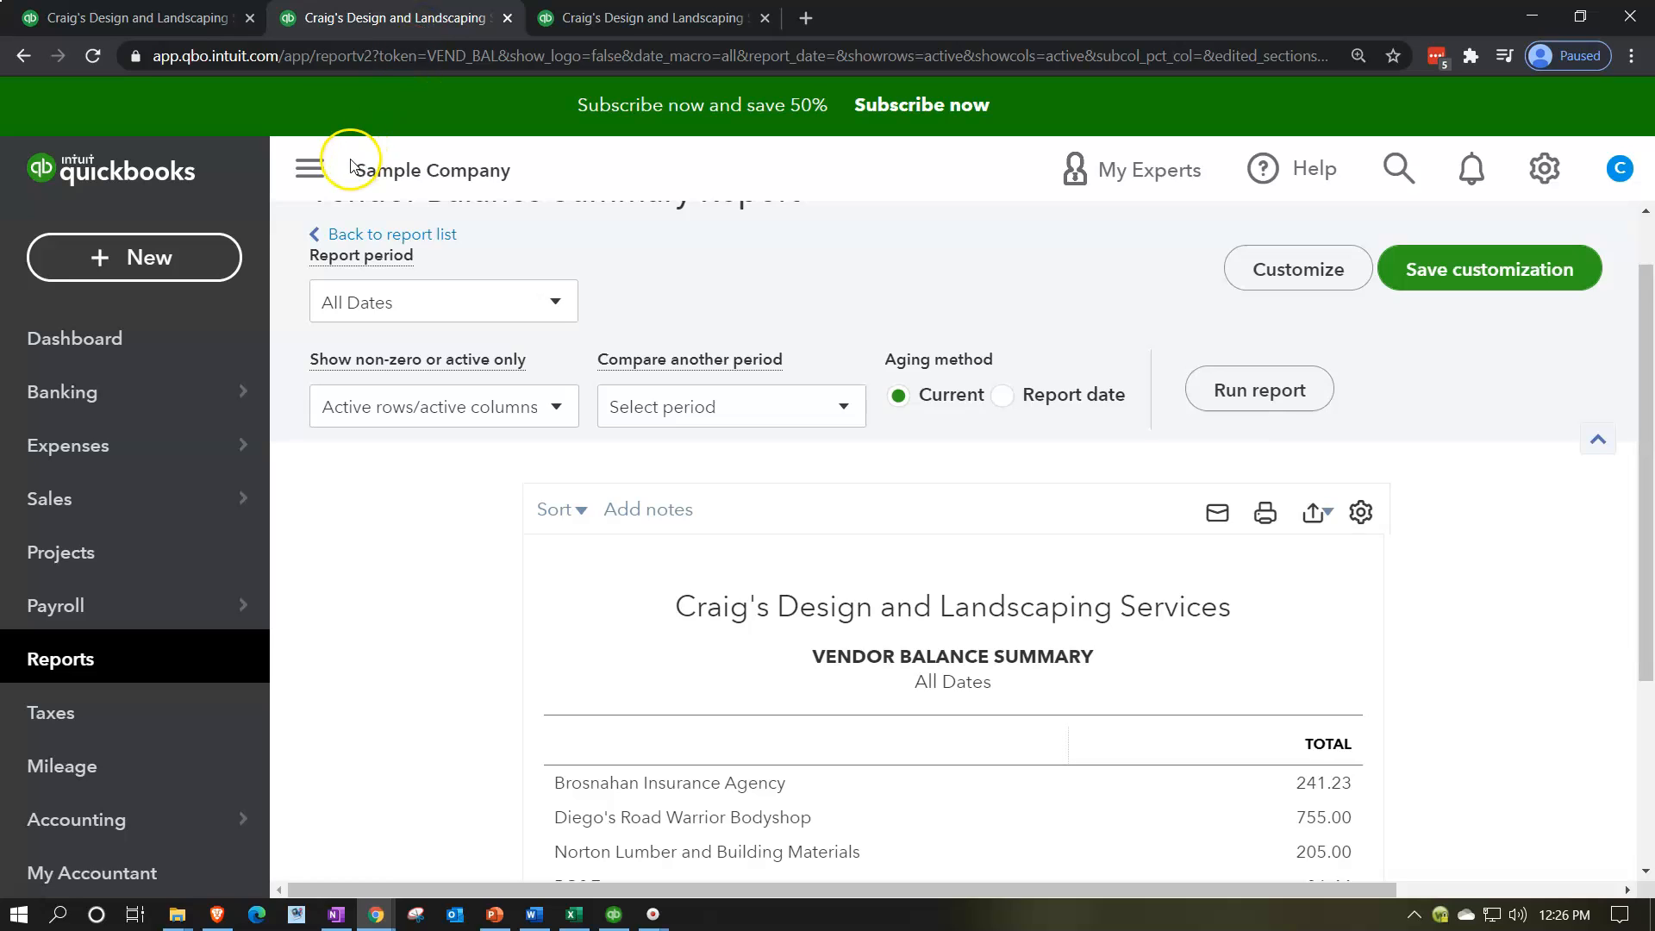
{"action": "left_click", "coordinate": [312, 168]}
{"action": "left_click", "coordinate": [290, 317]}
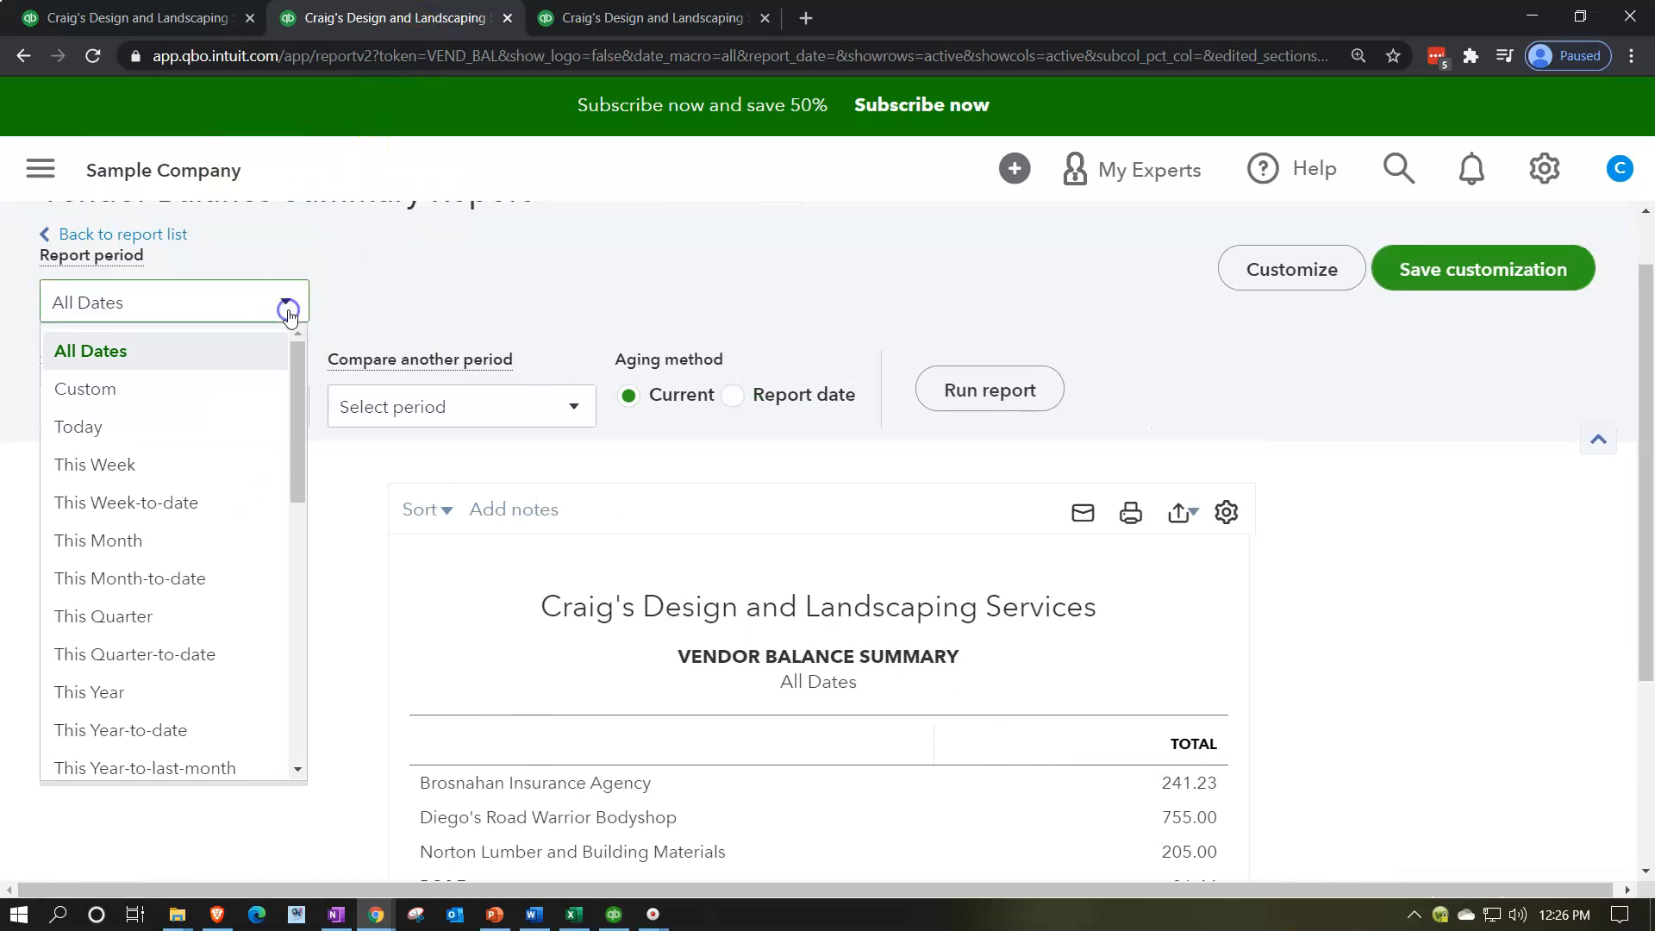
{"action": "left_click", "coordinate": [161, 384]}
{"action": "left_click", "coordinate": [454, 313]}
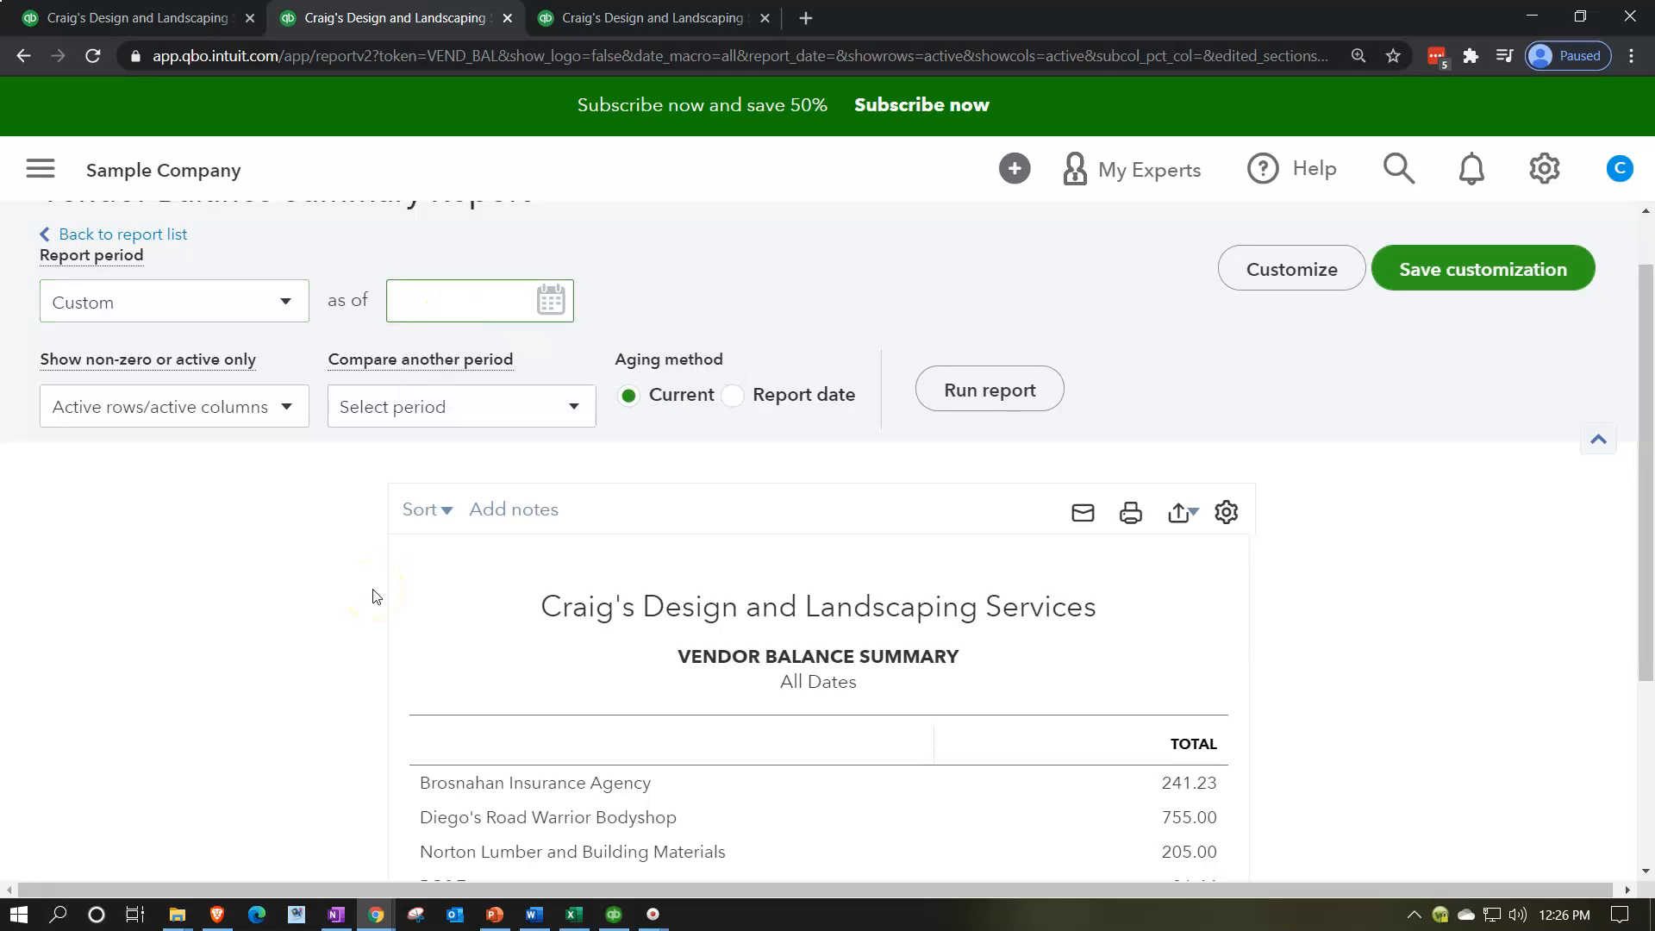
{"action": "type", "text": "1"}
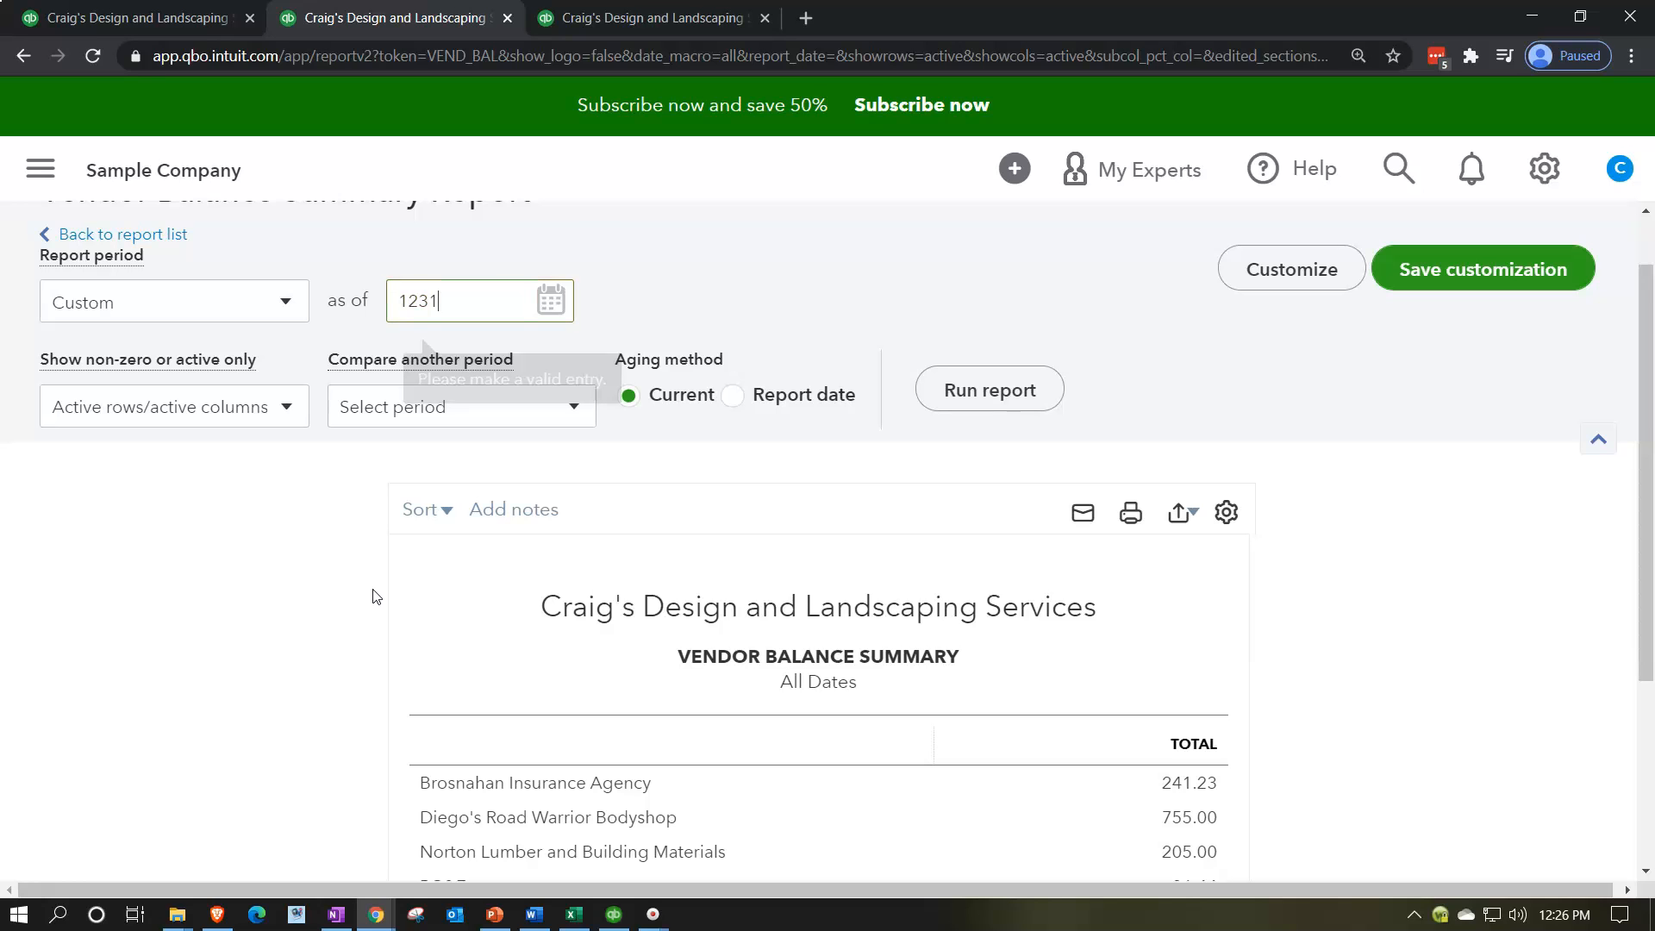
{"action": "type", "text": "2/31/2020"}
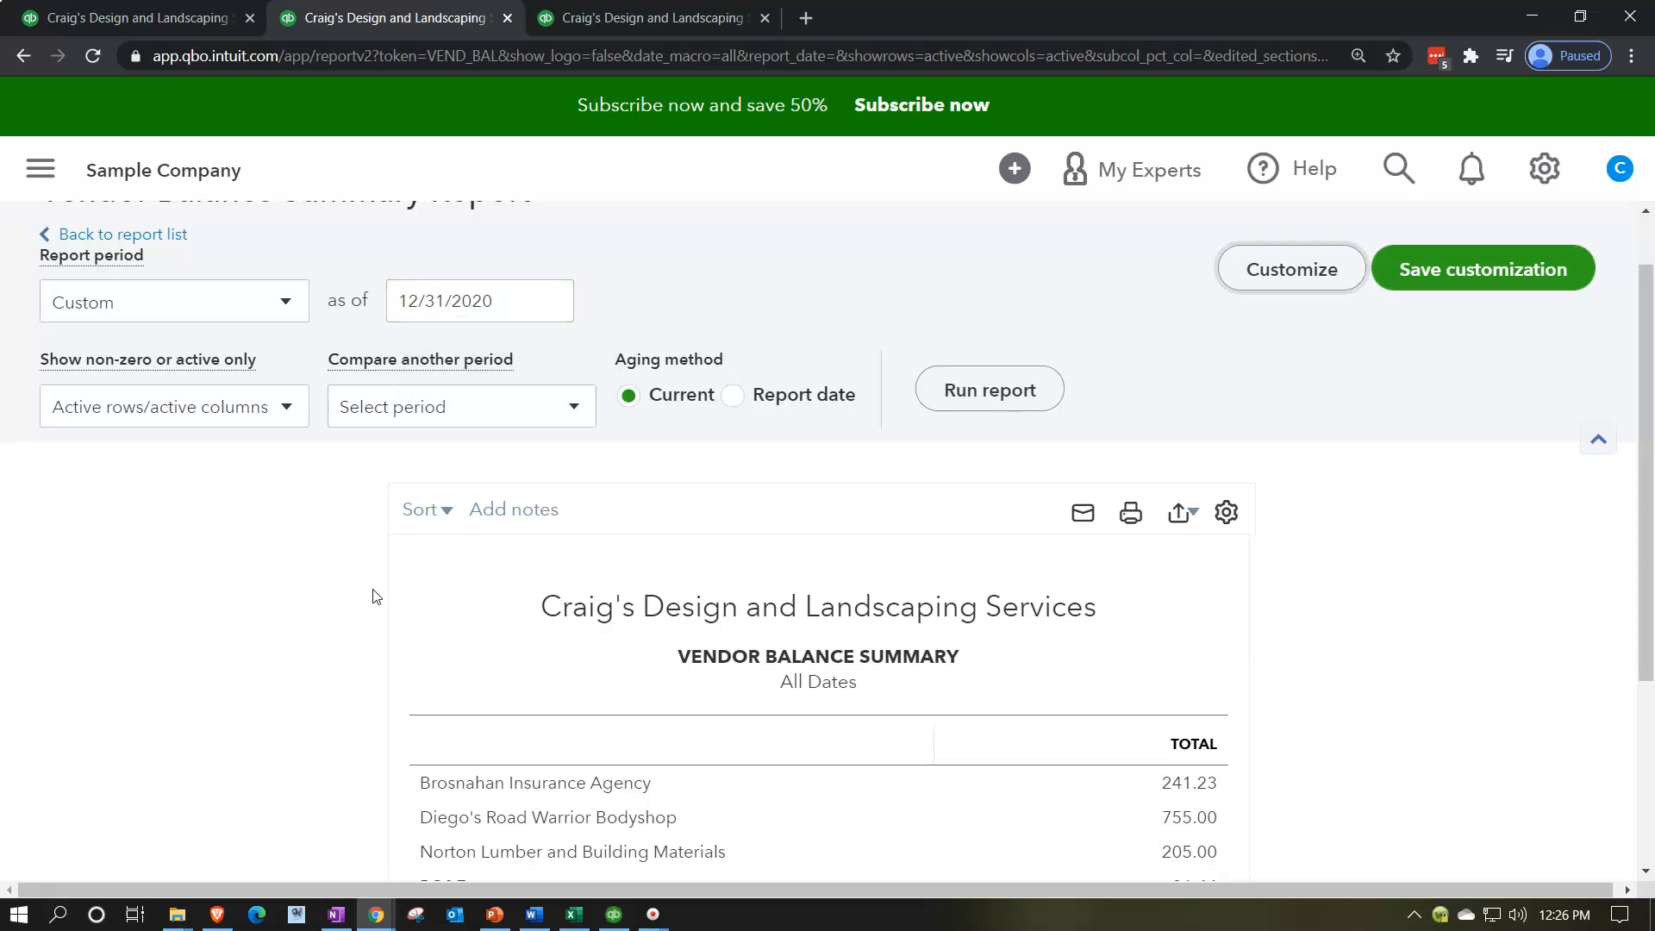
{"action": "left_click", "coordinate": [1014, 390]}
{"action": "scroll", "coordinate": [379, 532], "scroll_direction": "down", "scroll_amount": 4}
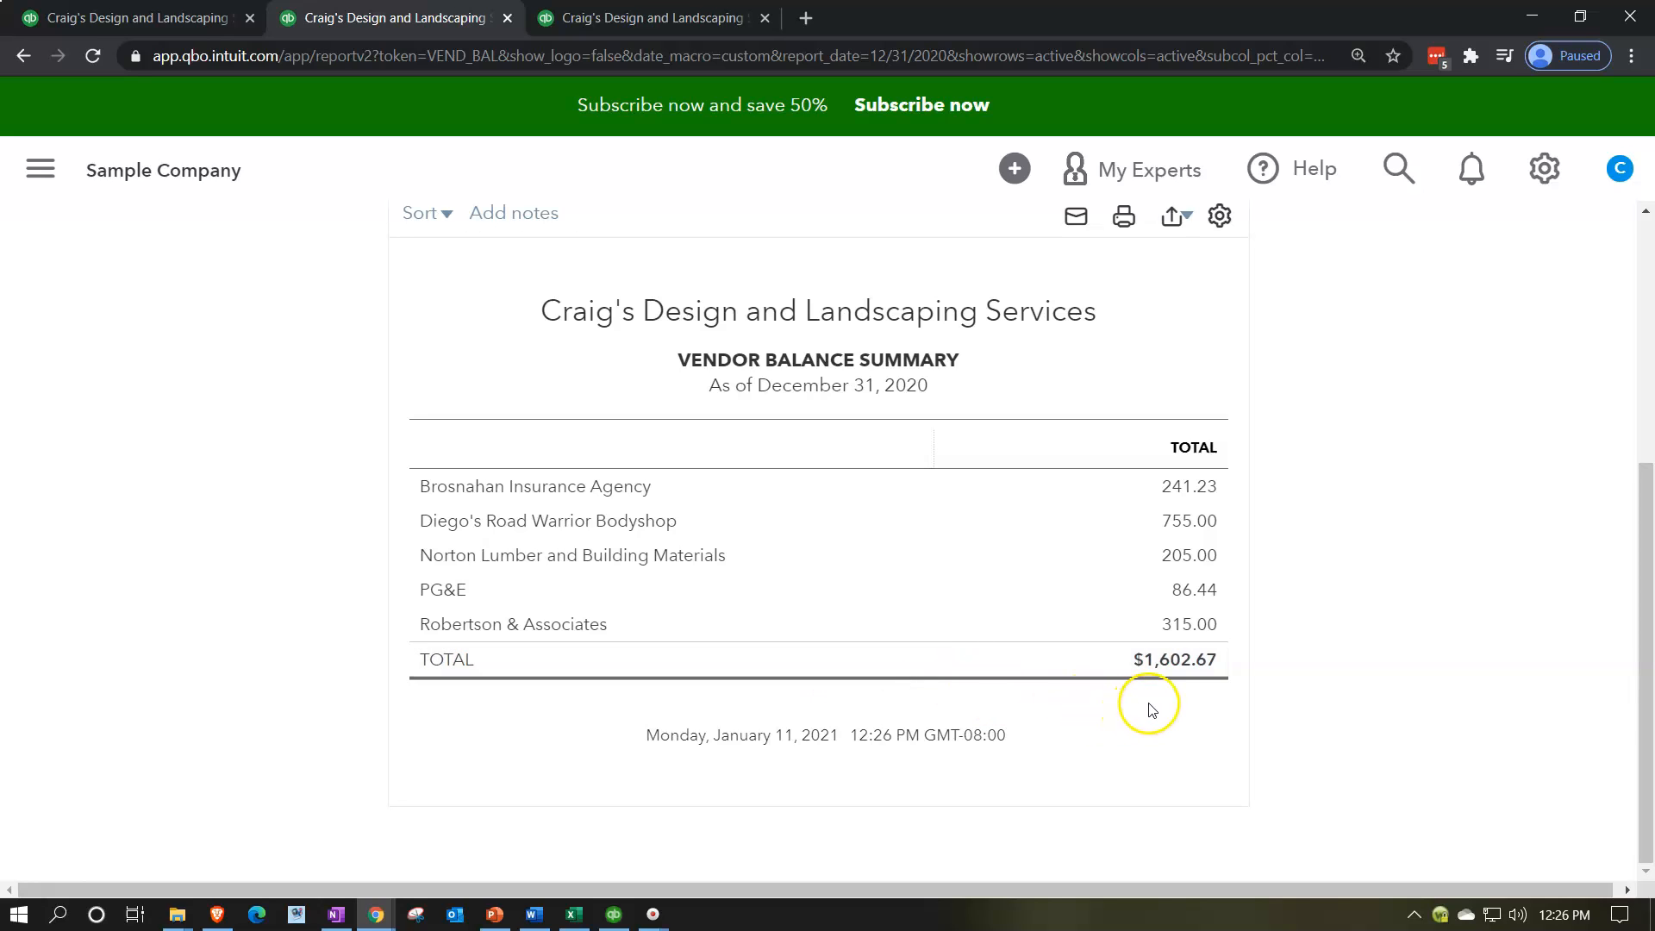
Step: Compare the Accounts Payable balance on the Balance Sheet with the Vendor Balance Summary total
{"action": "left_click", "coordinate": [634, 25]}
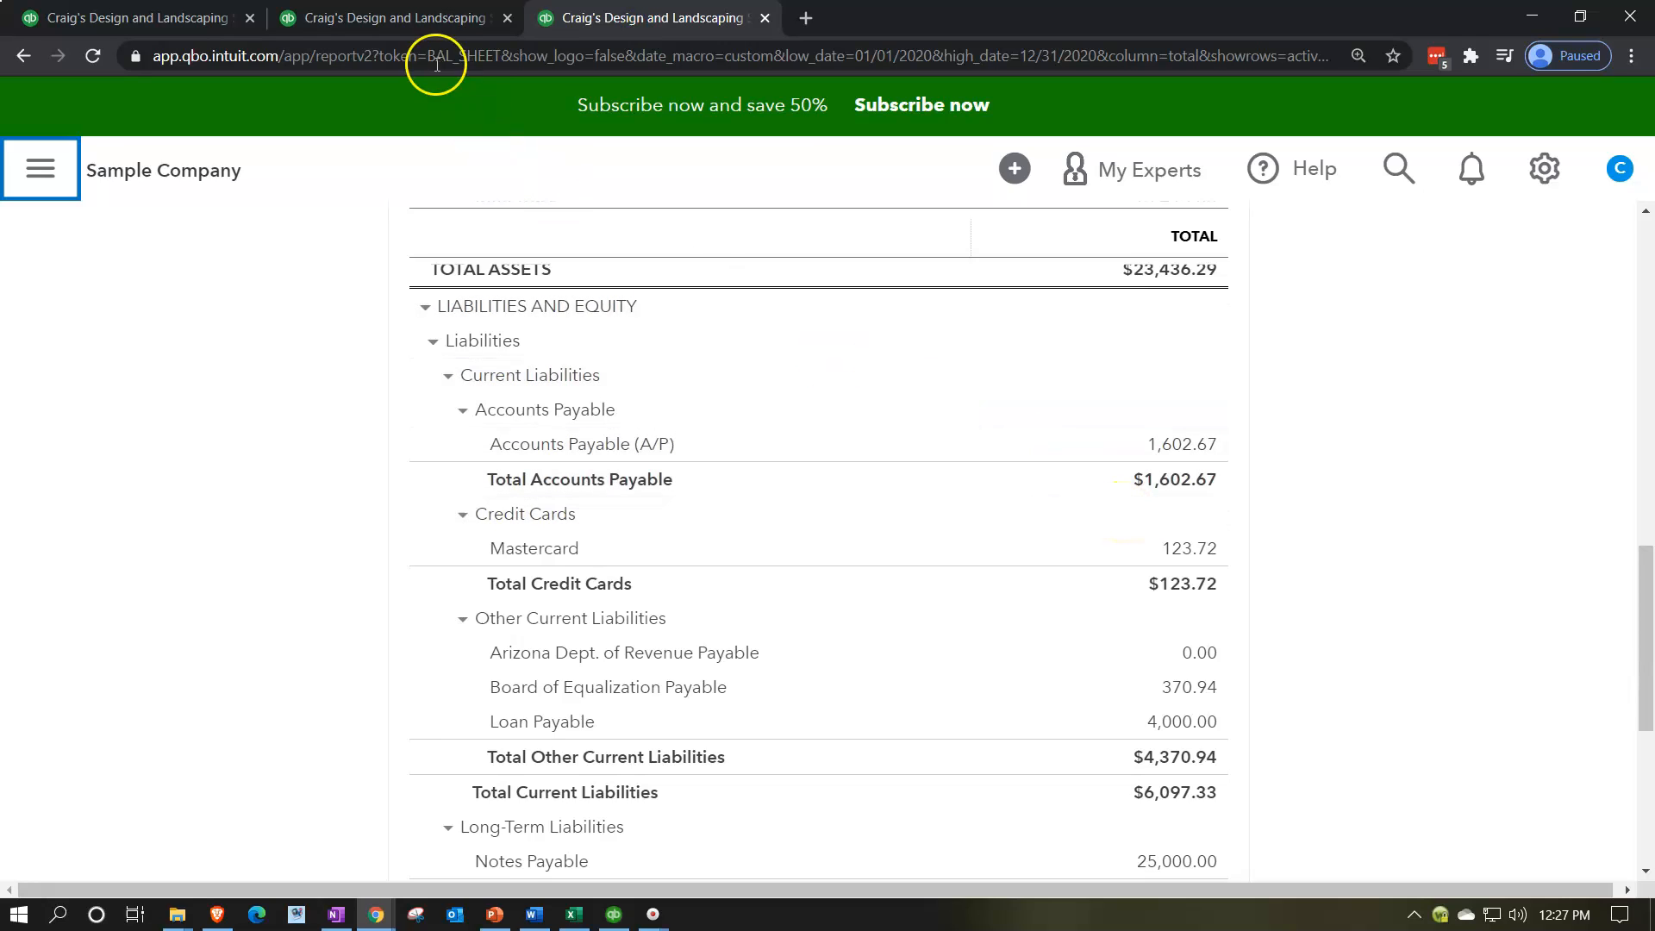
{"action": "left_click", "coordinate": [395, 17]}
{"action": "left_click", "coordinate": [428, 525]}
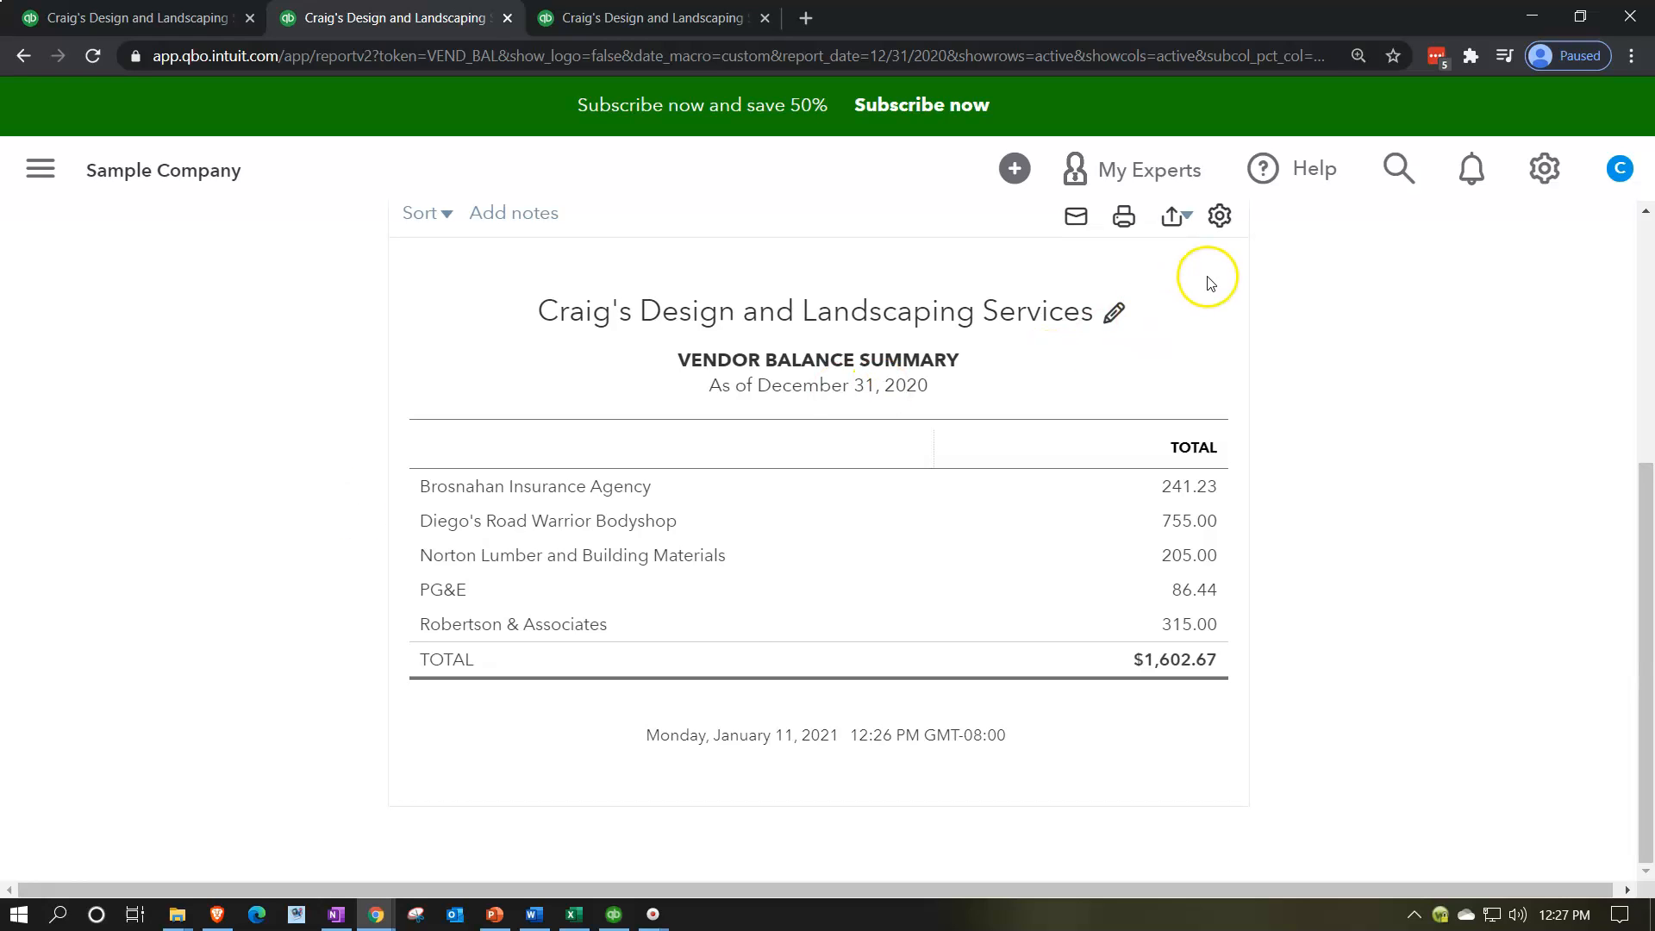
Step: Switch to the Financial Stmt 1.xlsx workbook in Excel and add one blank worksheet after AR Graph, deleting the surplus Sheet4
{"action": "left_click", "coordinate": [573, 914]}
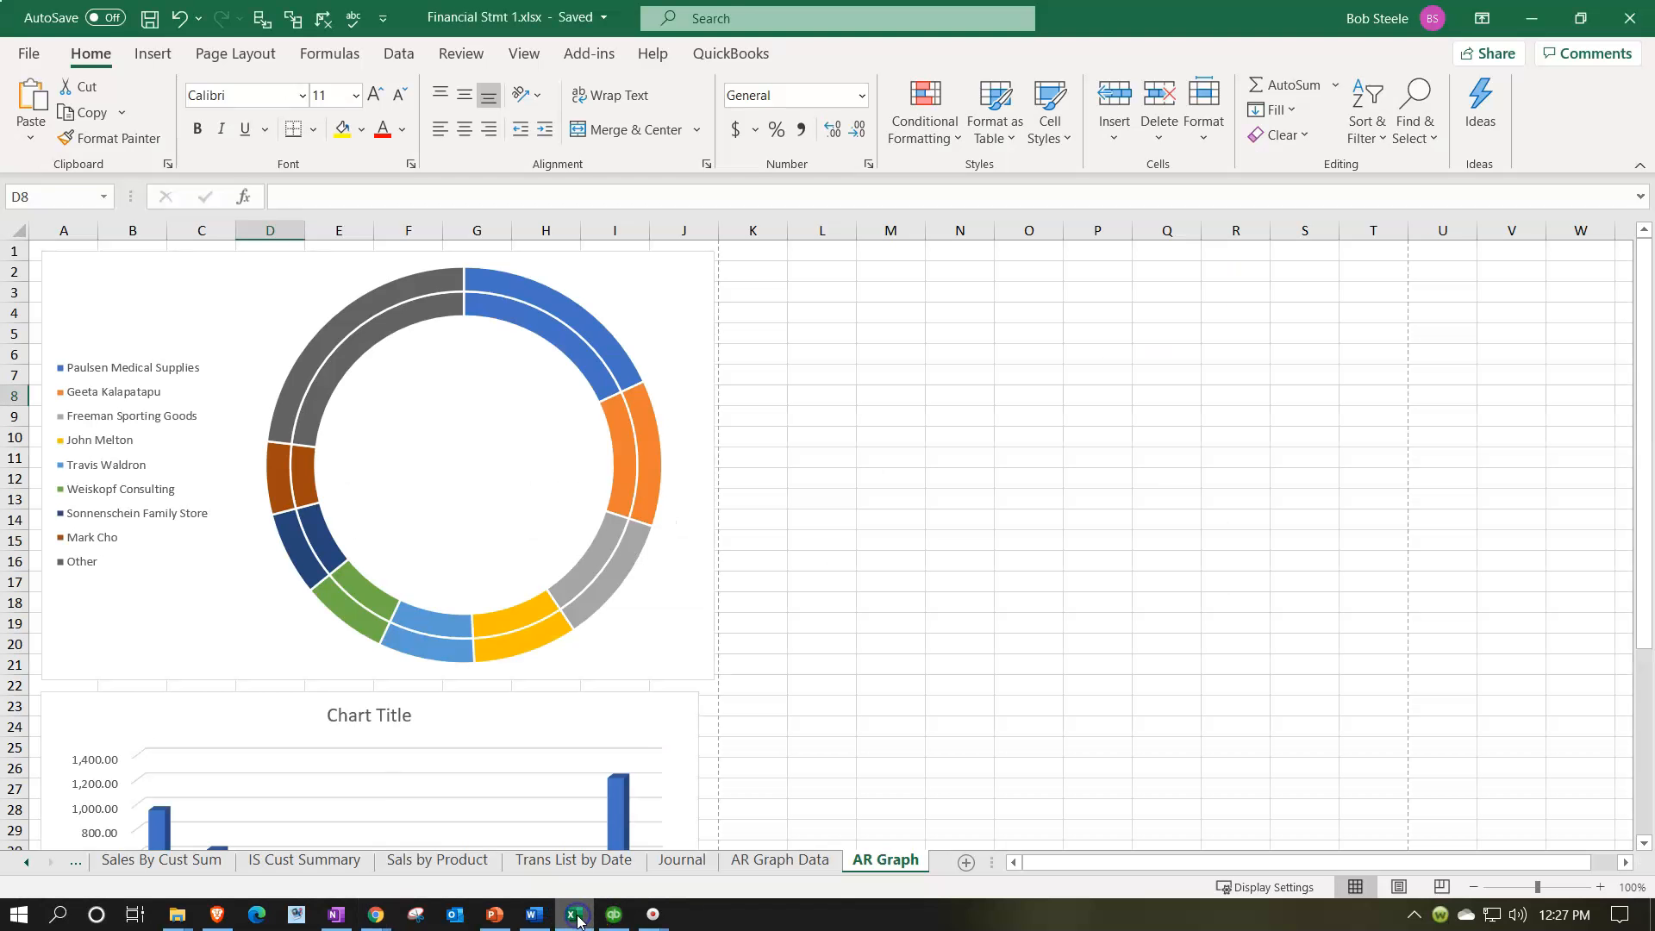
{"action": "left_click", "coordinate": [1026, 474]}
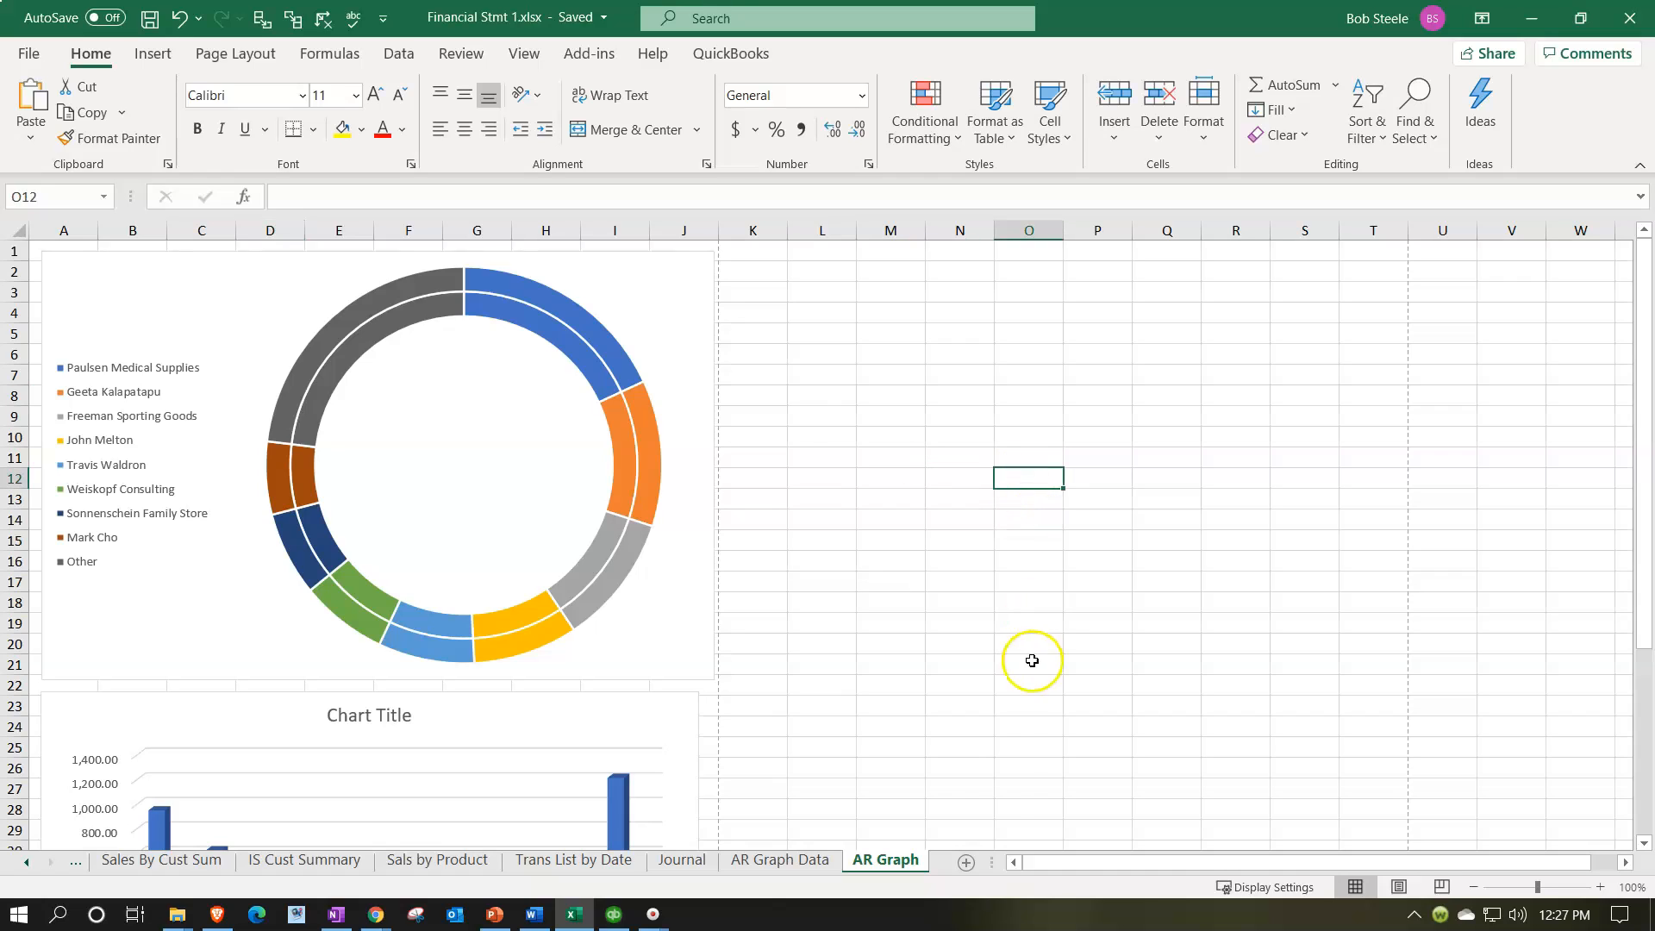
{"action": "left_click", "coordinate": [966, 862]}
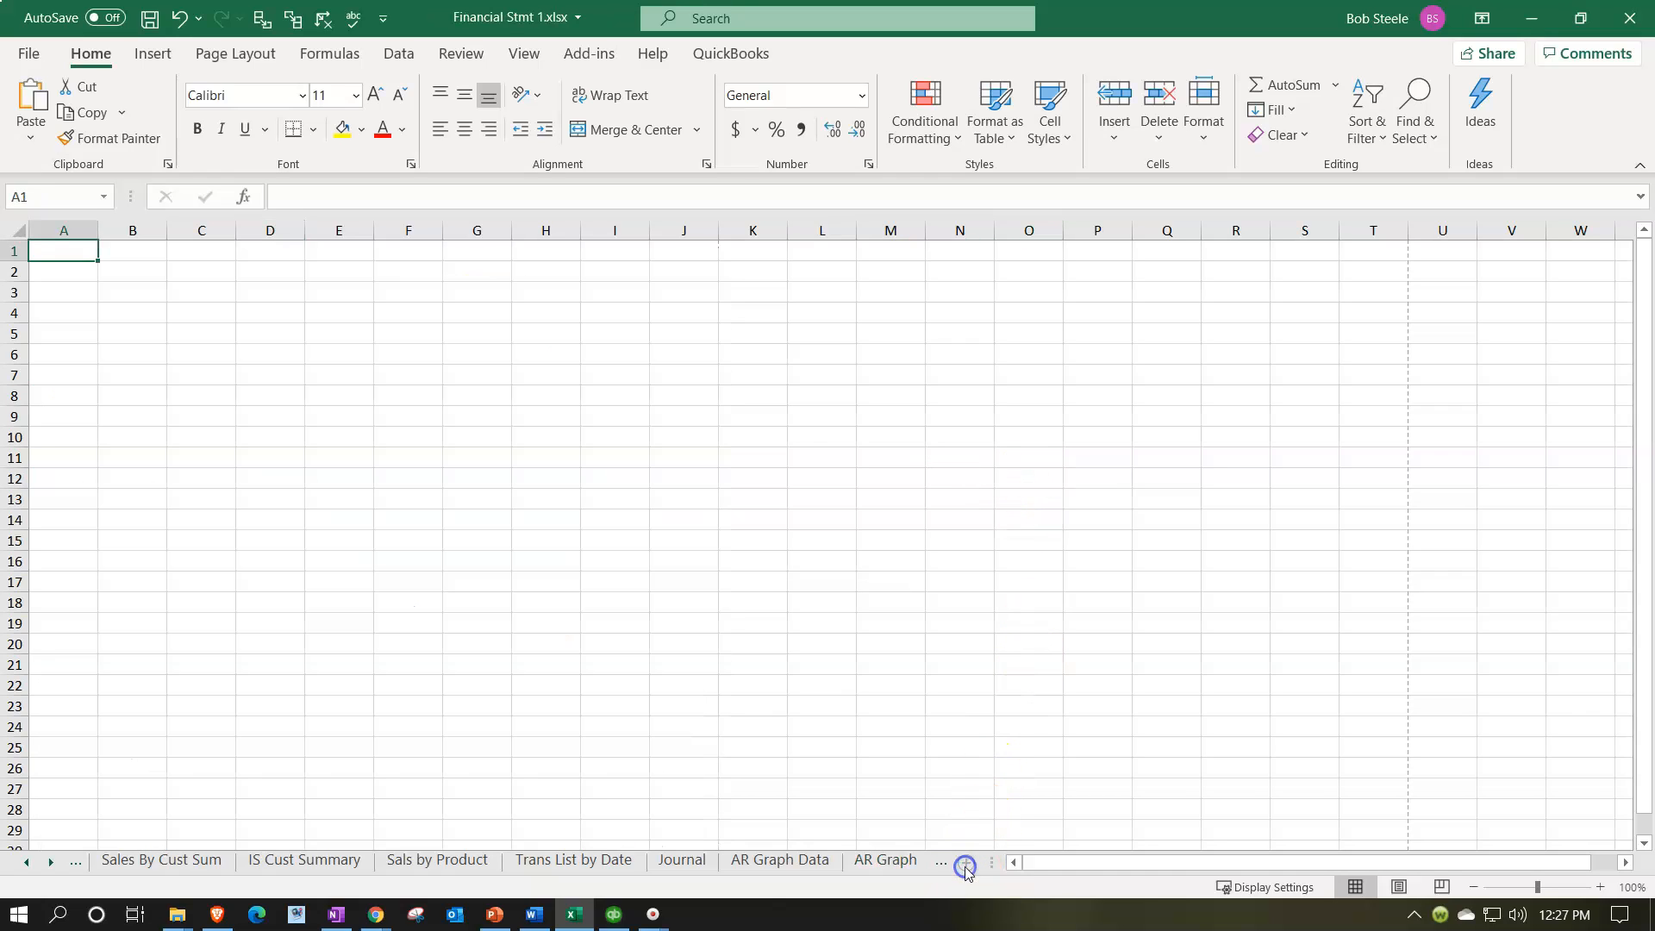
{"action": "left_click", "coordinate": [50, 862]}
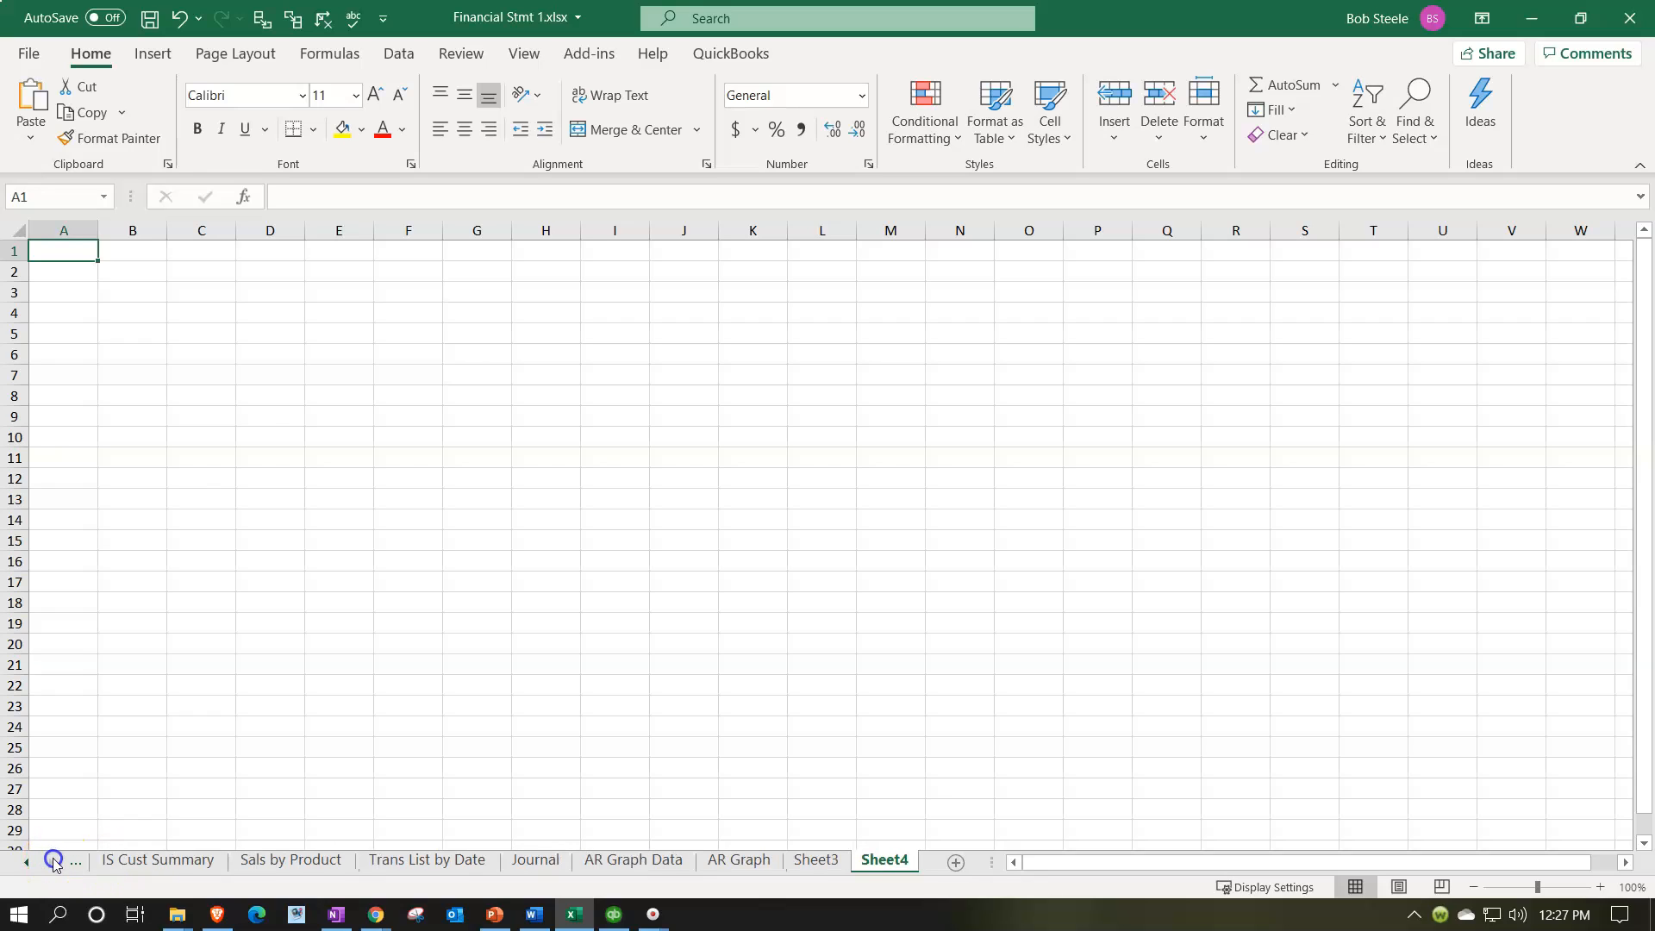
{"action": "right_click", "coordinate": [889, 868]}
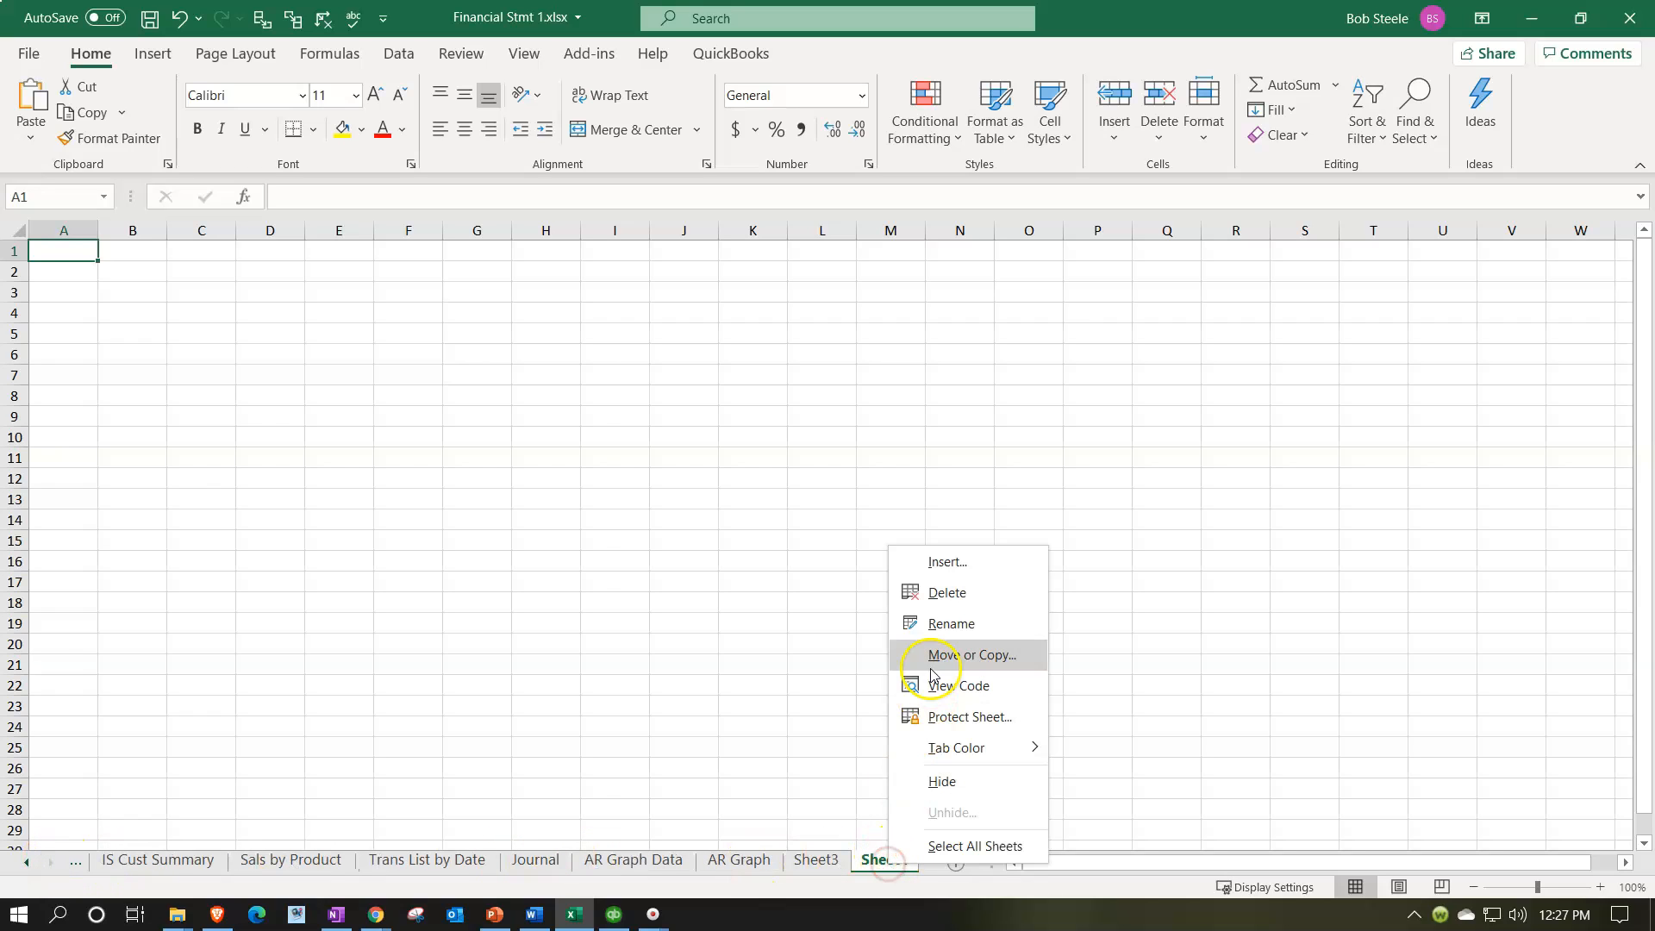
{"action": "left_click", "coordinate": [945, 594]}
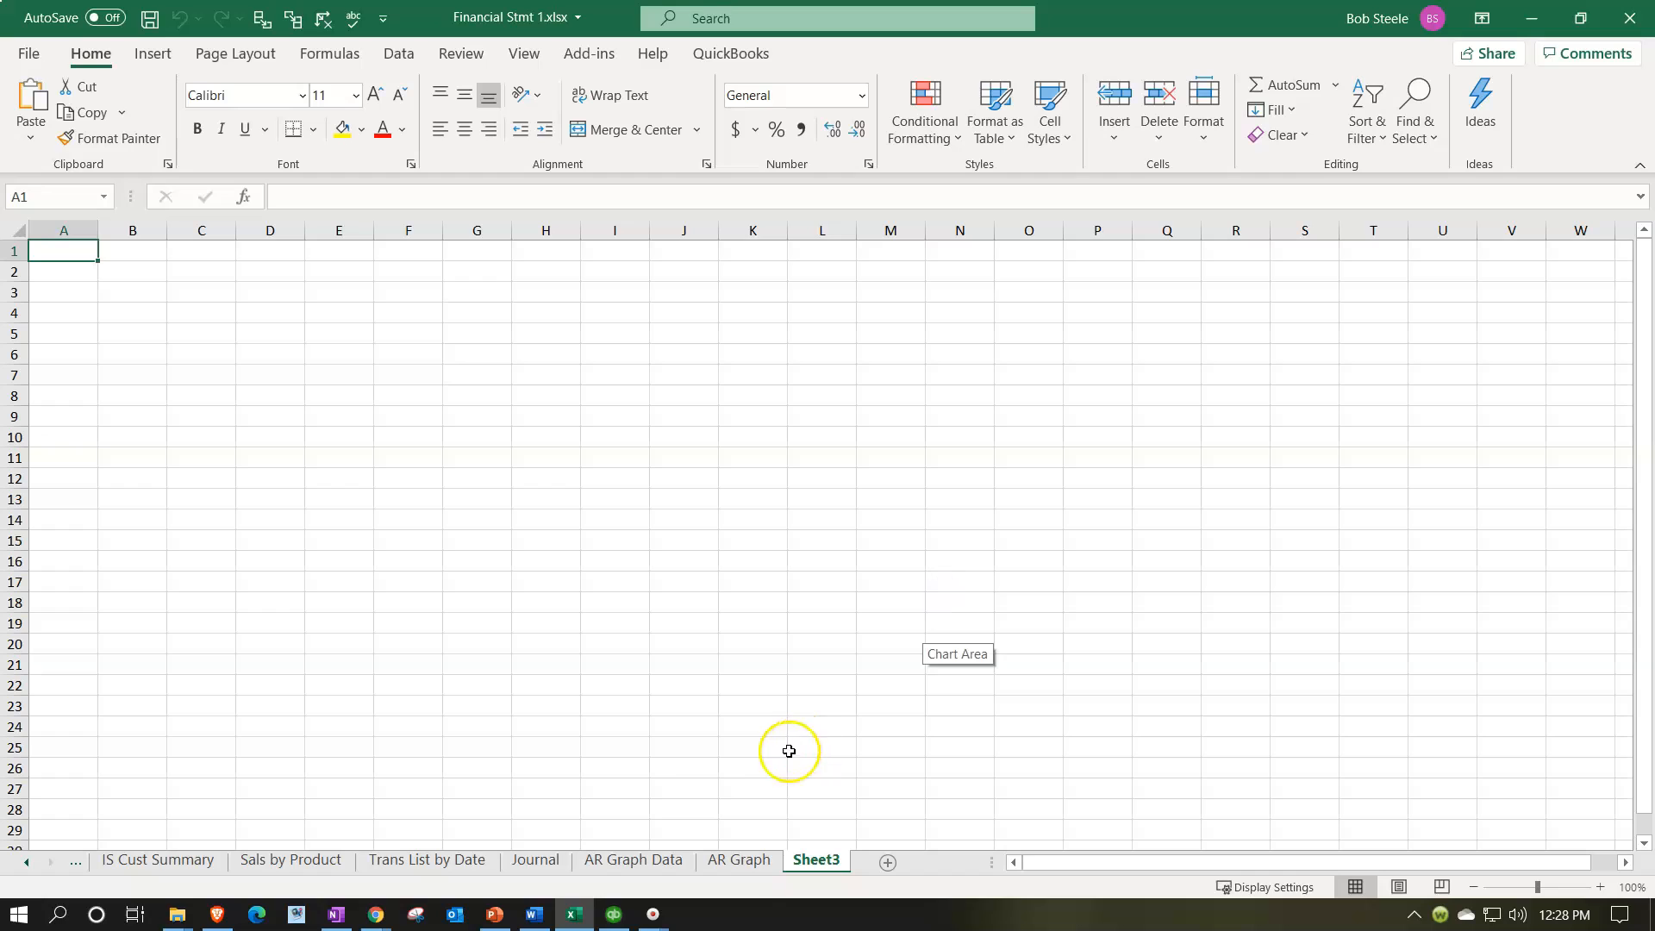
Step: Switch back to QuickBooks in the browser and export the Vendor Balance Summary report to Excel
{"action": "left_click", "coordinate": [578, 916]}
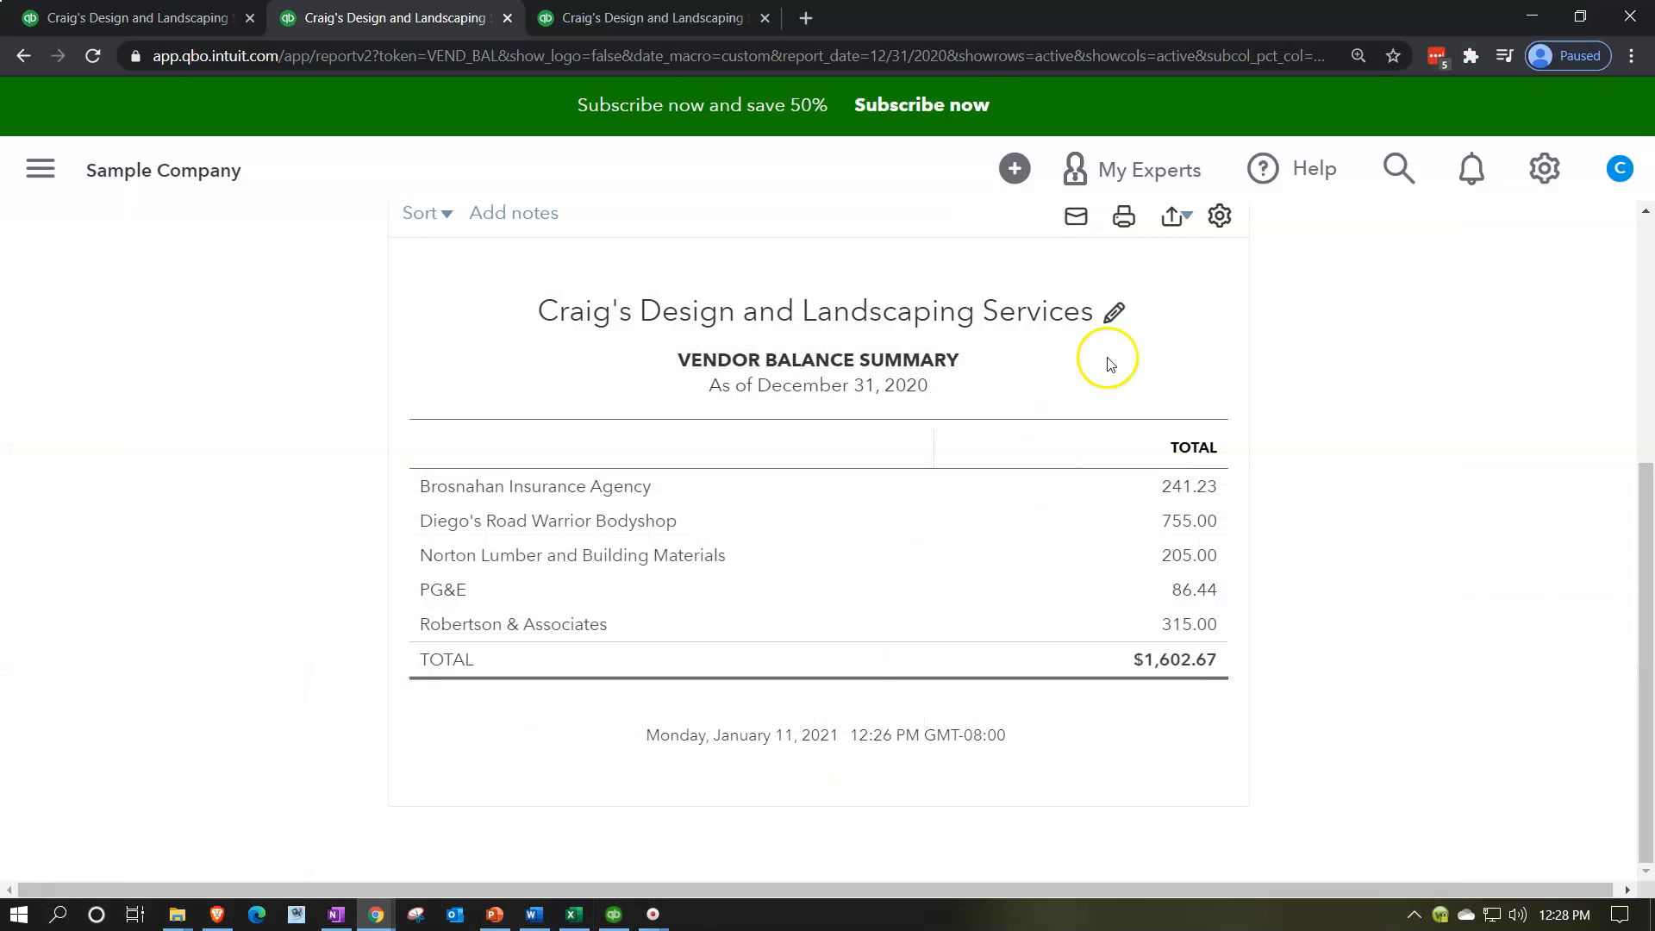
{"action": "left_click", "coordinate": [1181, 222]}
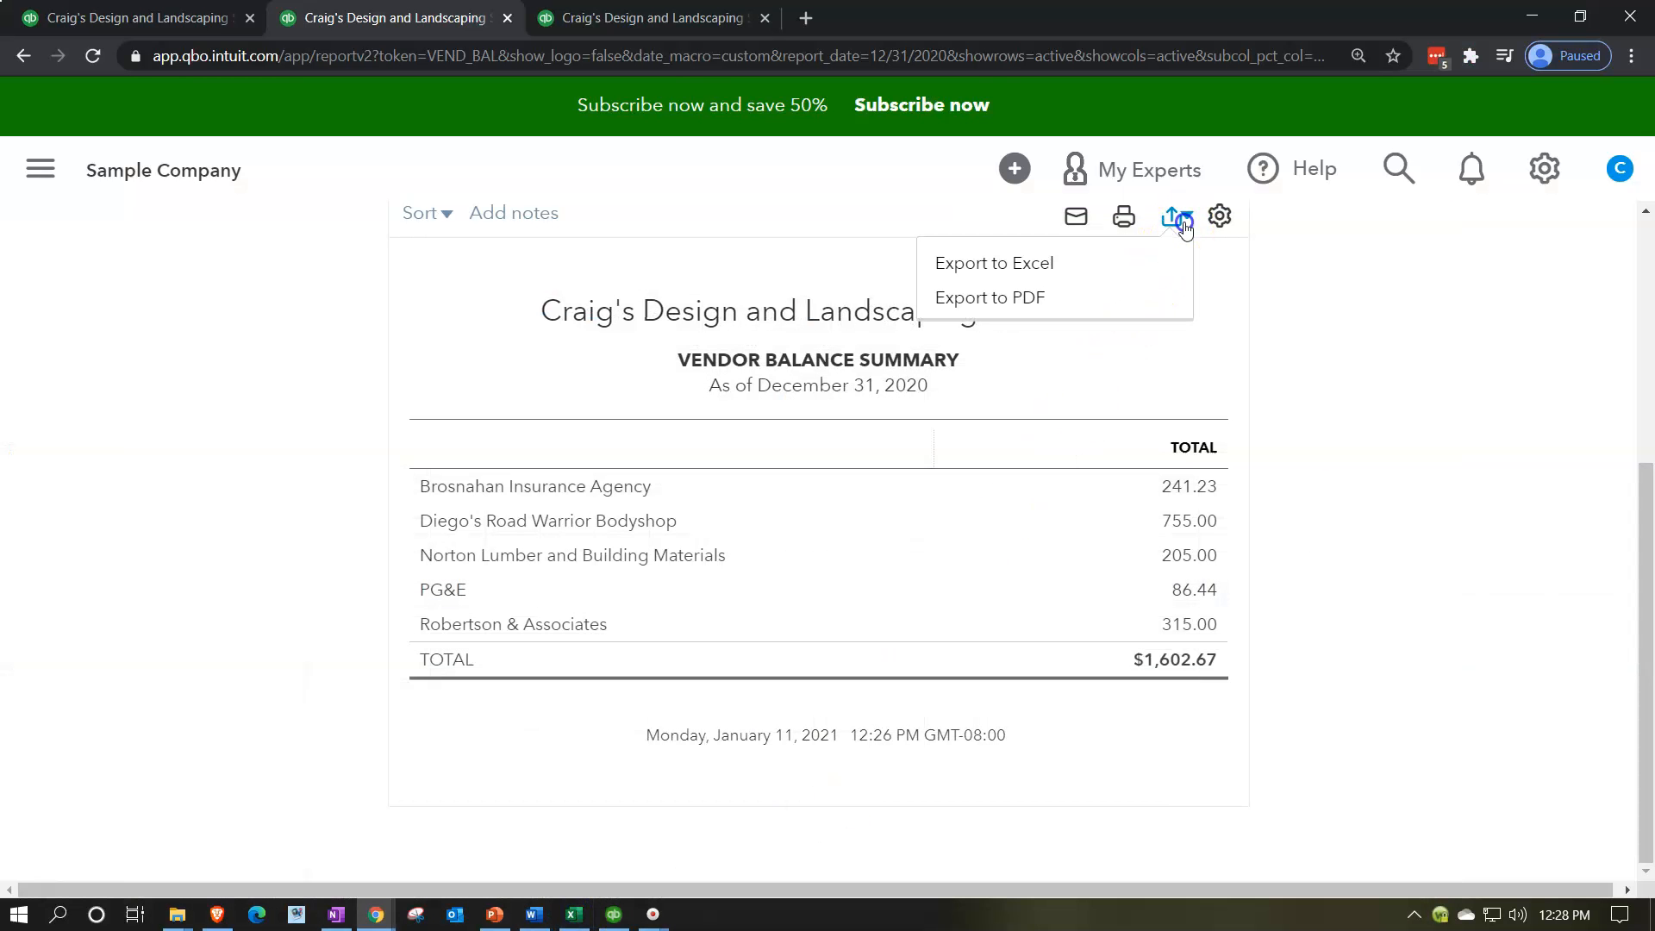
{"action": "left_click", "coordinate": [1082, 260]}
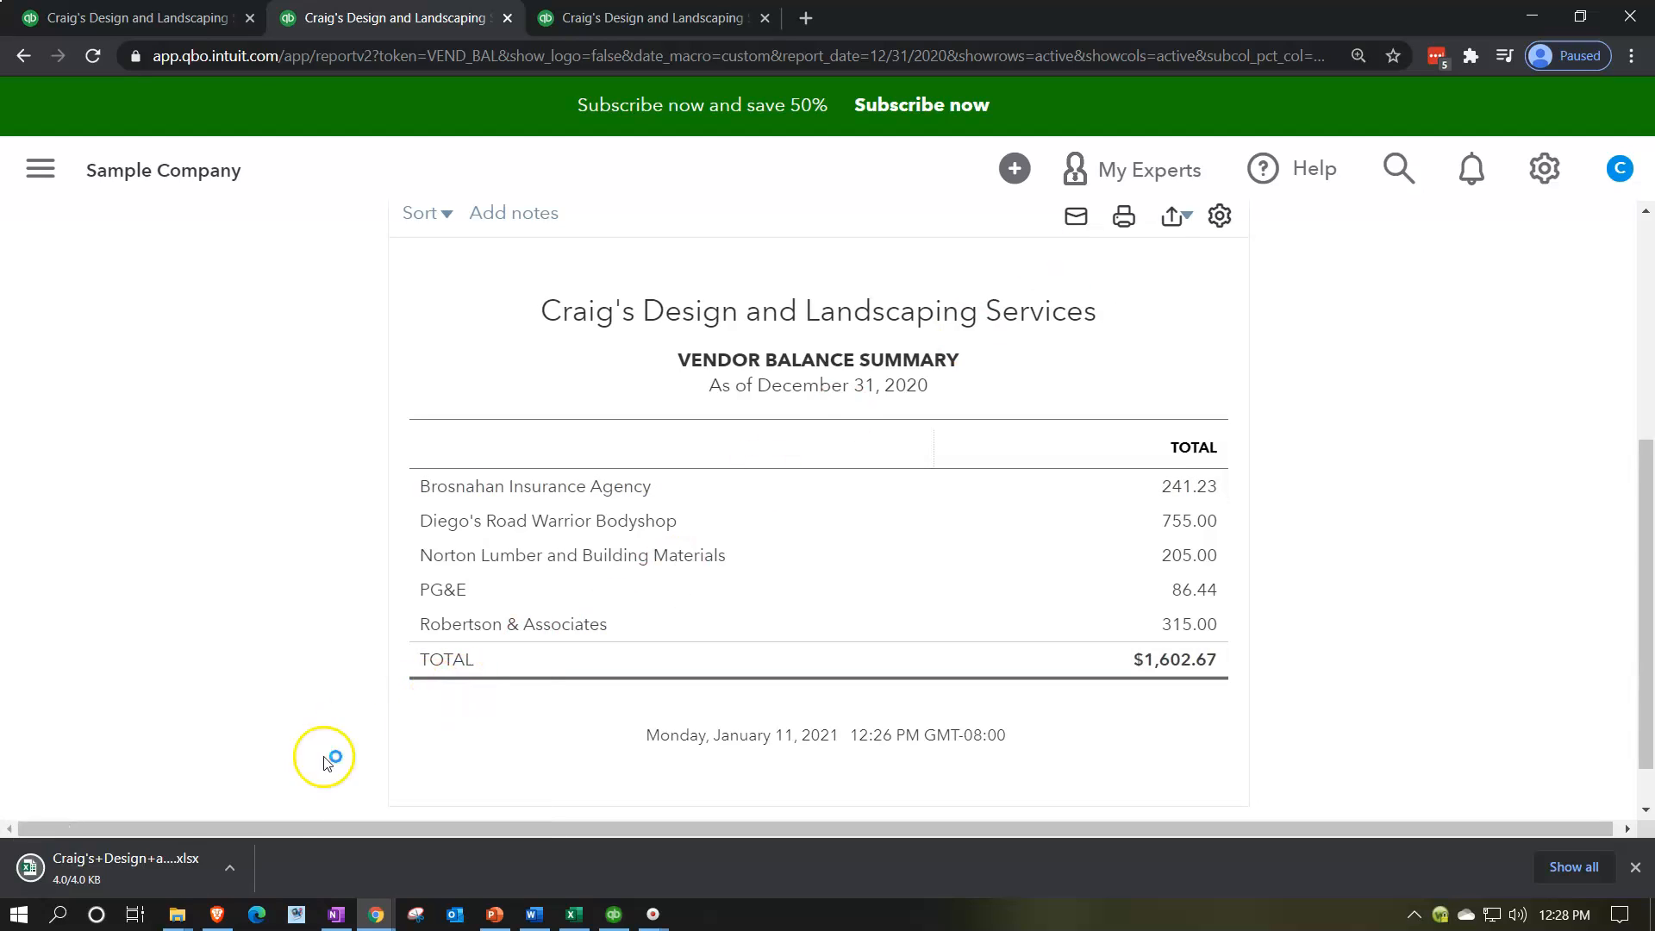
Step: Open the exported Vendor Balance Summary workbook for editing and copy its entire worksheet
{"action": "left_click", "coordinate": [180, 866]}
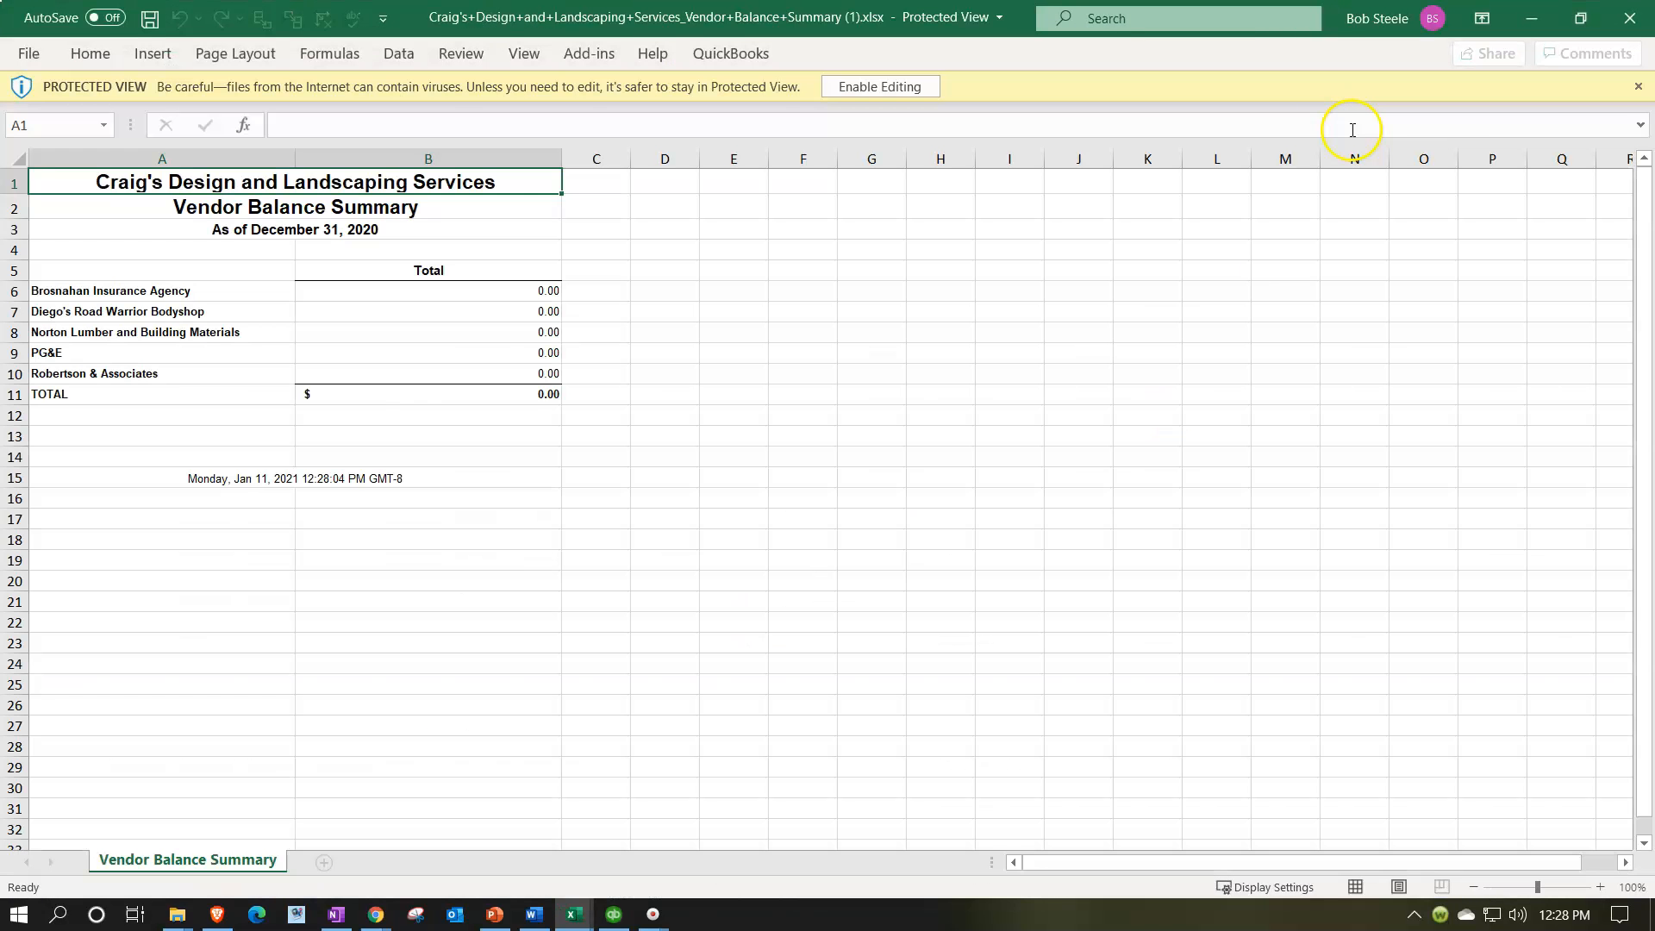
{"action": "left_click", "coordinate": [887, 87]}
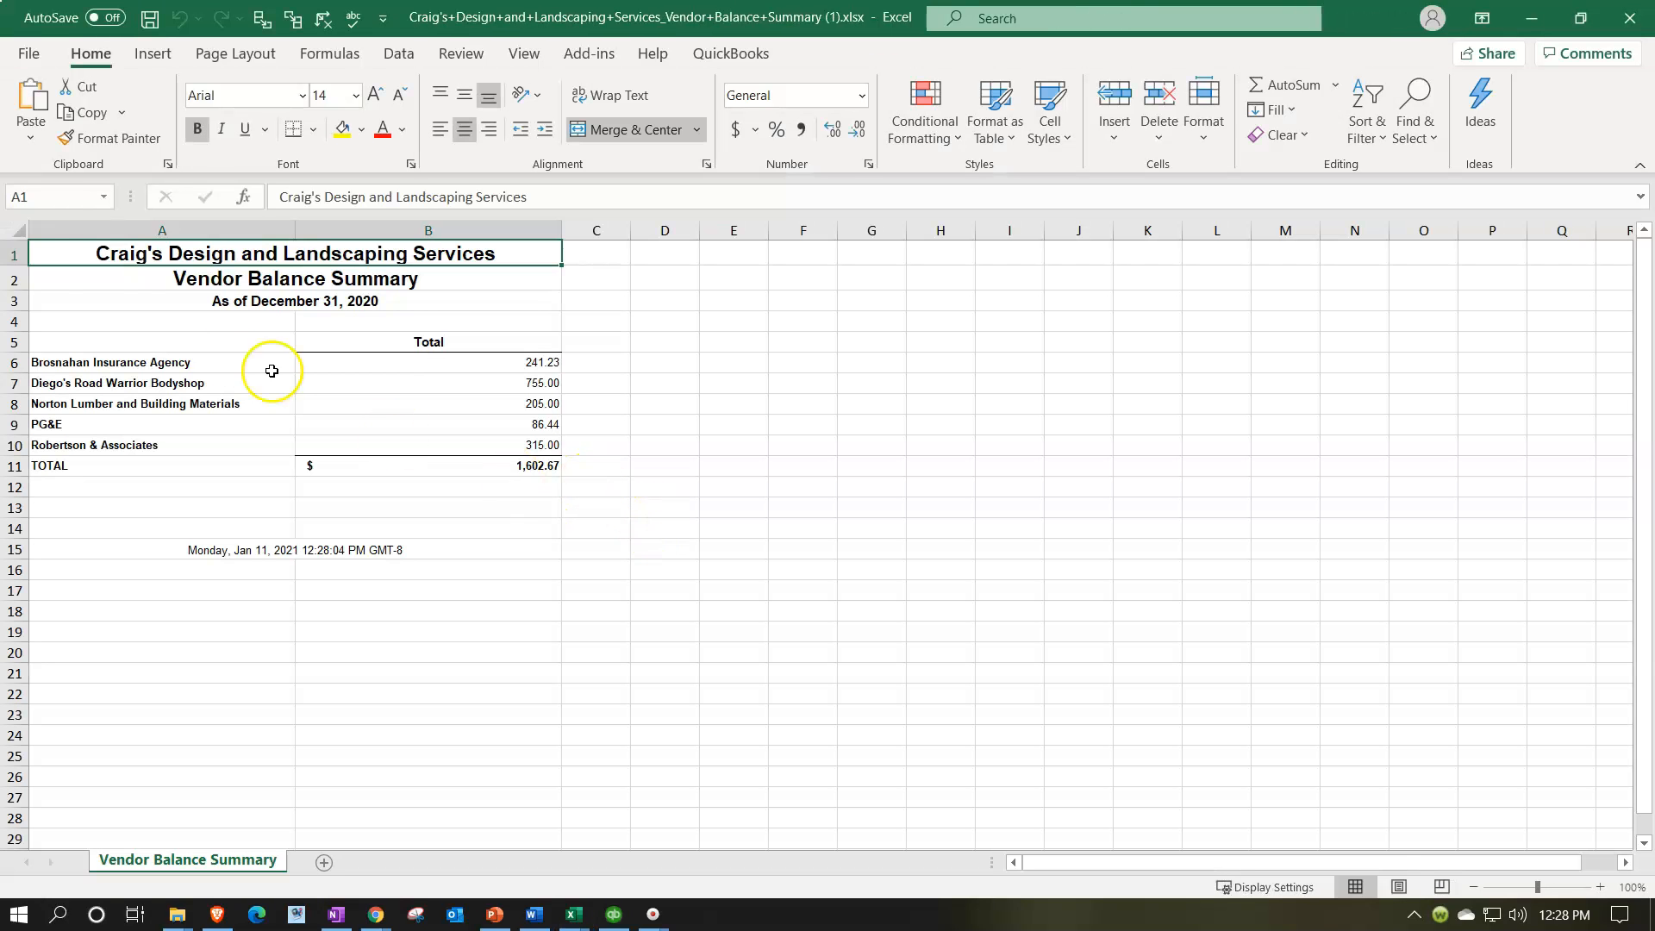
{"action": "left_click", "coordinate": [19, 229]}
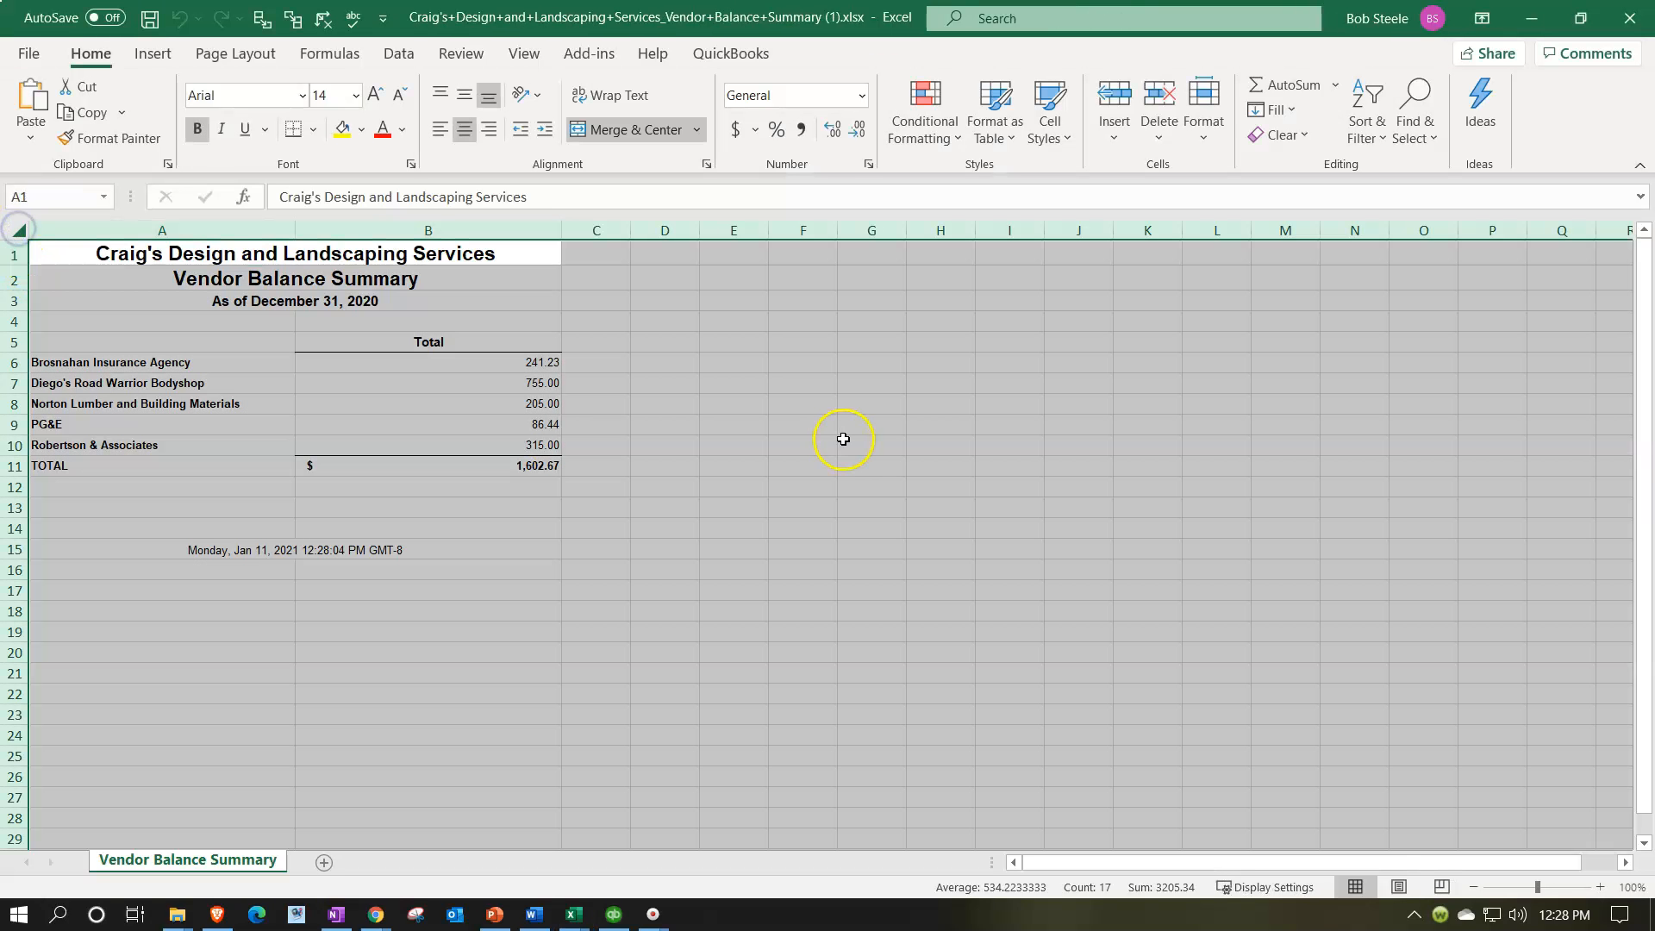
{"action": "key", "text": "ctrl+c"}
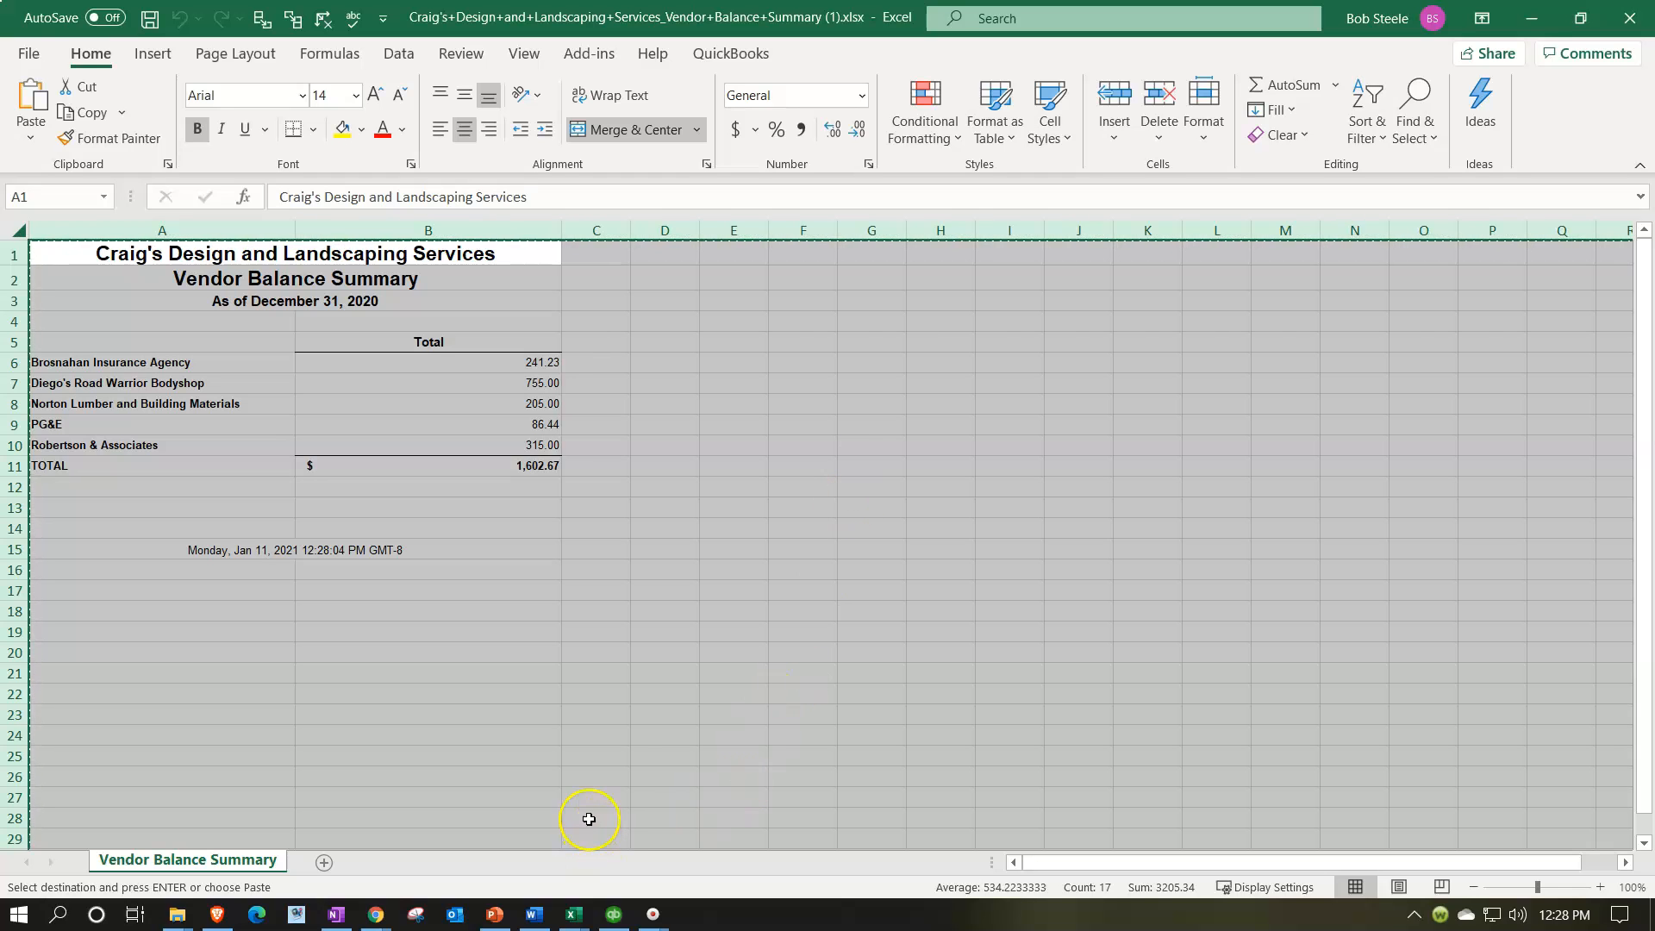
Step: Switch to the Financial Stmt 1.xlsx workbook and paste the copied Vendor Balance Summary into Sheet3 from cell A1
{"action": "left_click", "coordinate": [1531, 19]}
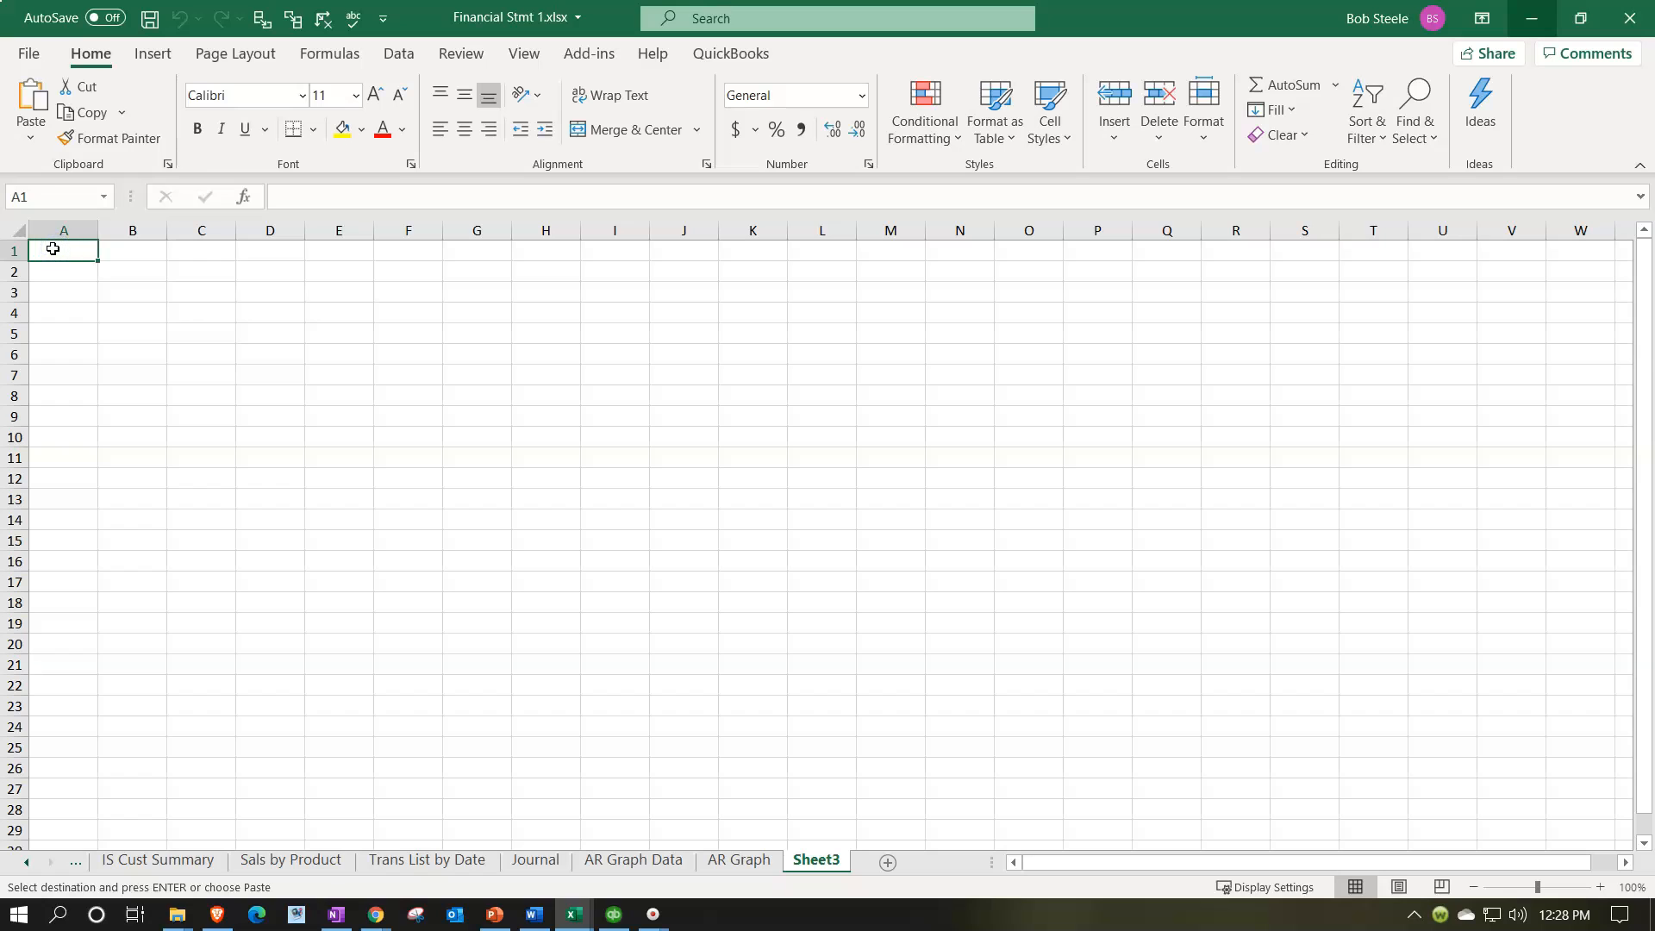
{"action": "key", "text": "ctrl+v"}
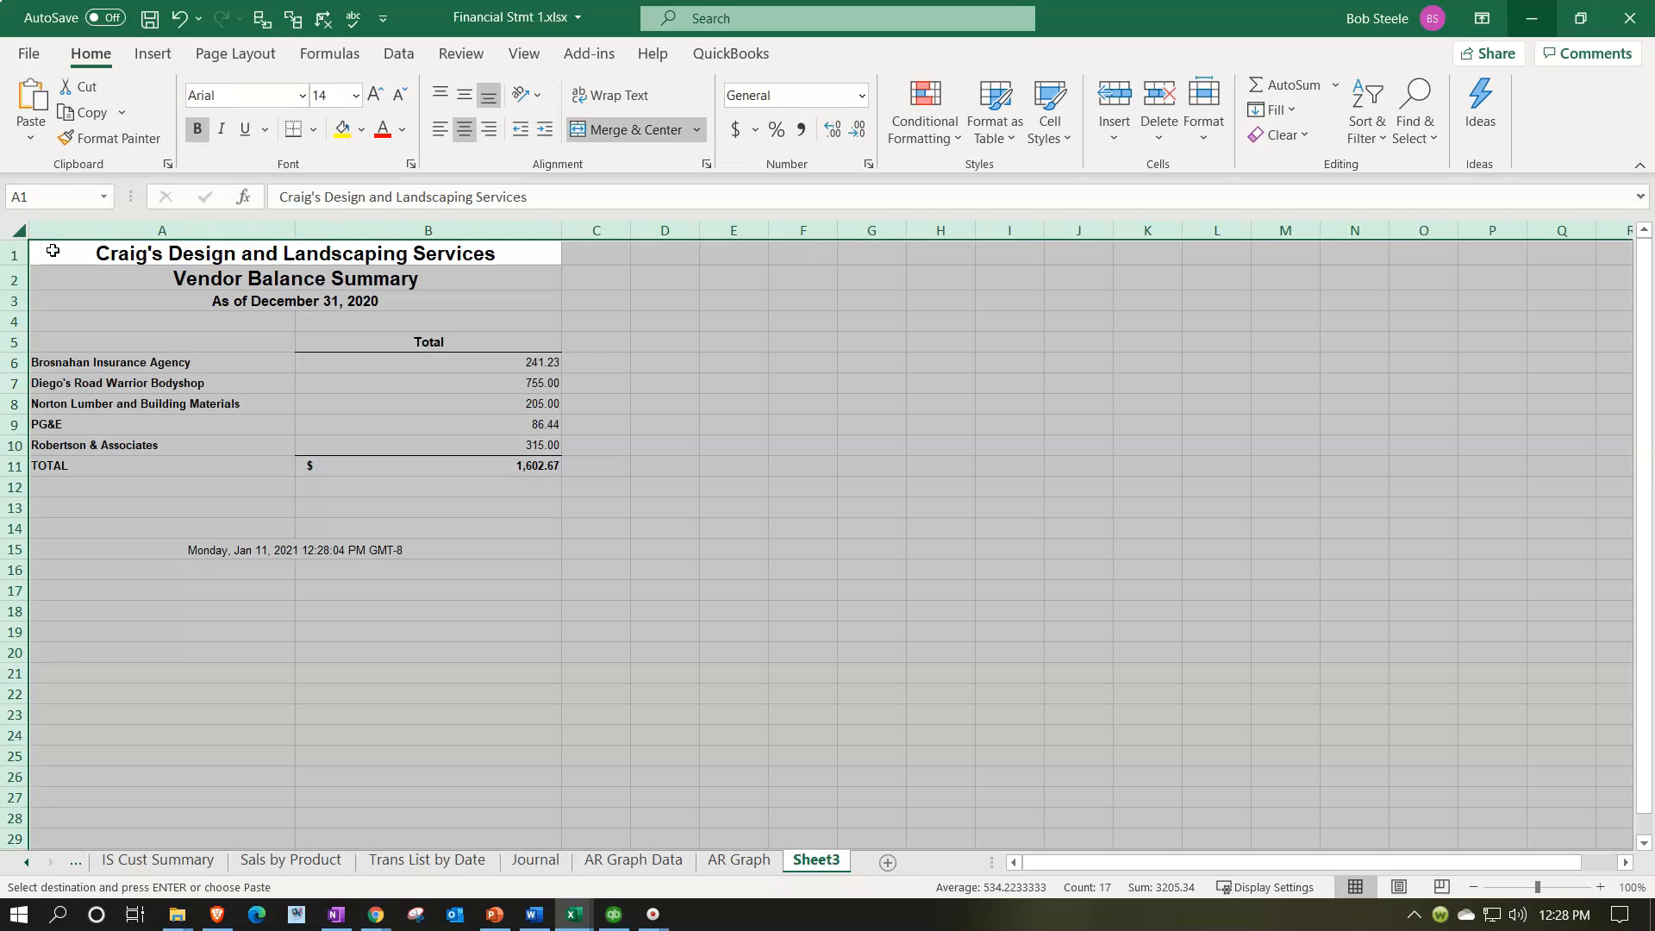
{"action": "left_click", "coordinate": [340, 654]}
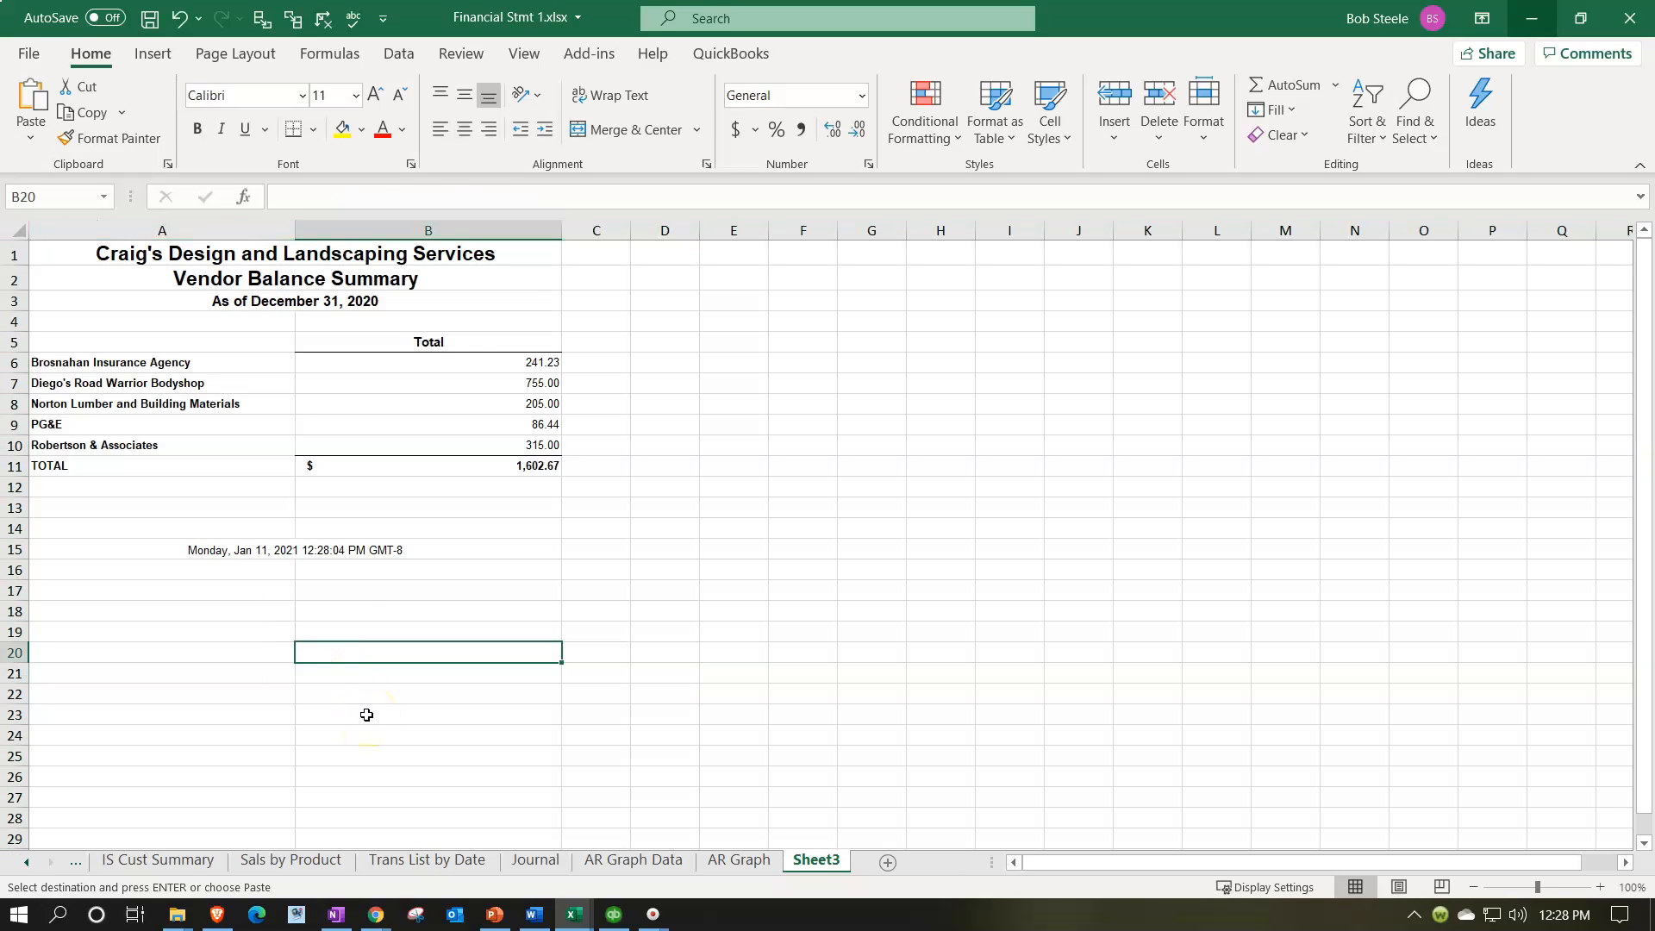
{"action": "scroll", "coordinate": [367, 715], "scroll_direction": "up", "scroll_amount": 3, "text": "ctrl"}
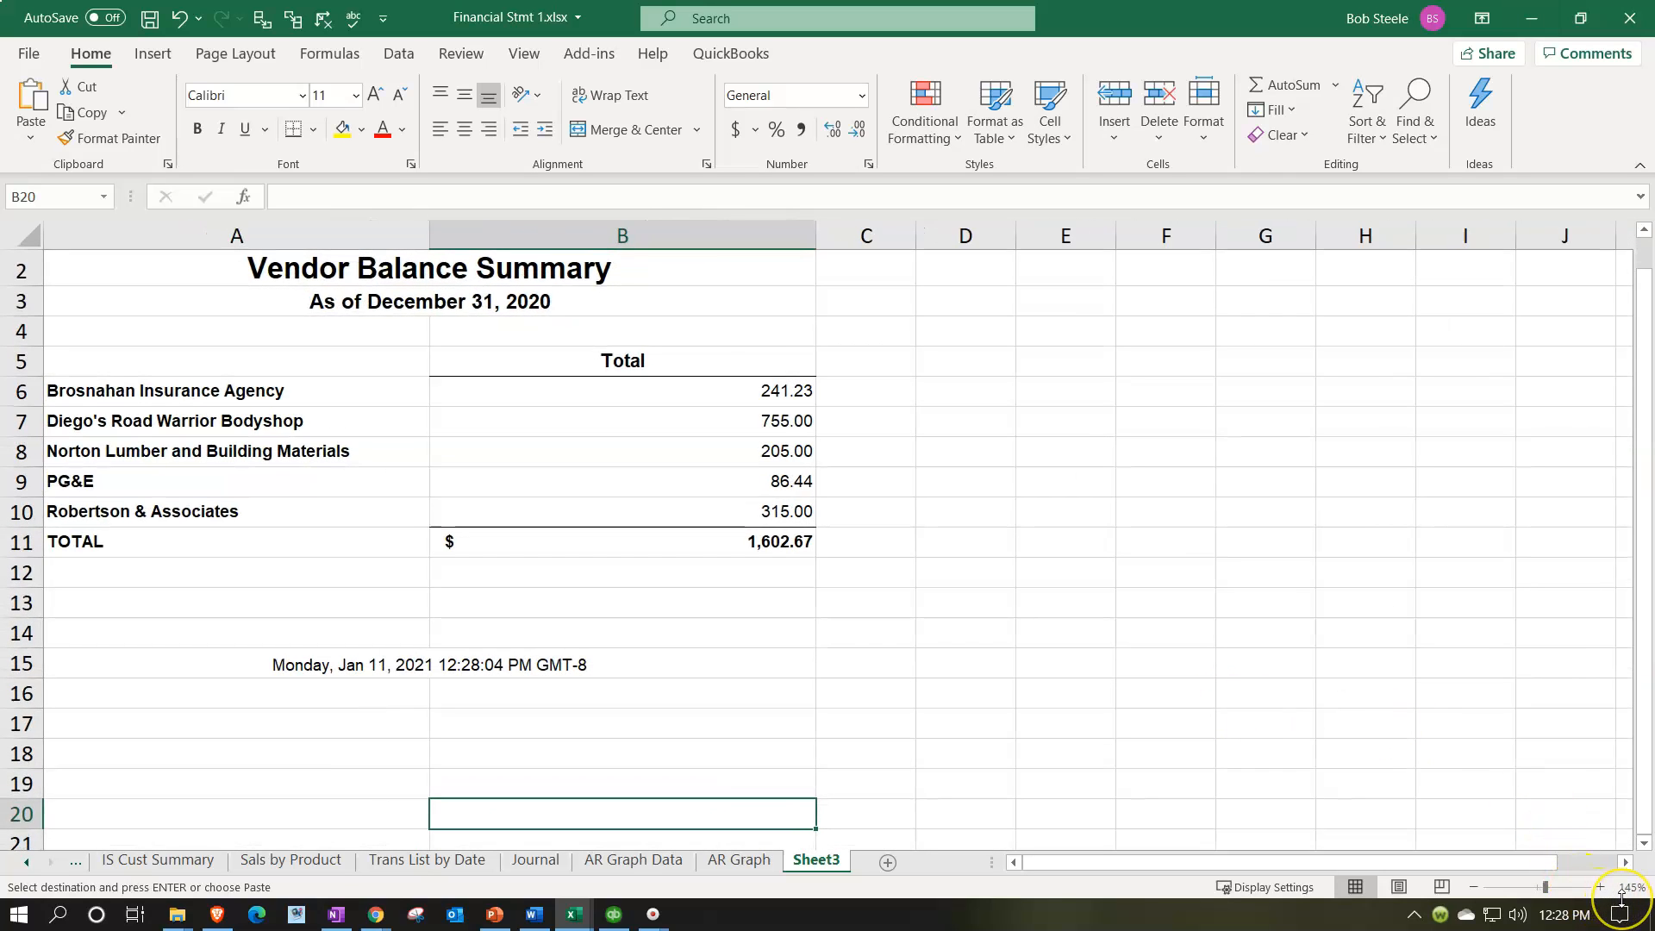
Step: Rename Sheet3 as AP Graph Data
{"action": "double_click", "coordinate": [813, 861]}
{"action": "type", "text": "AP Graph Data"}
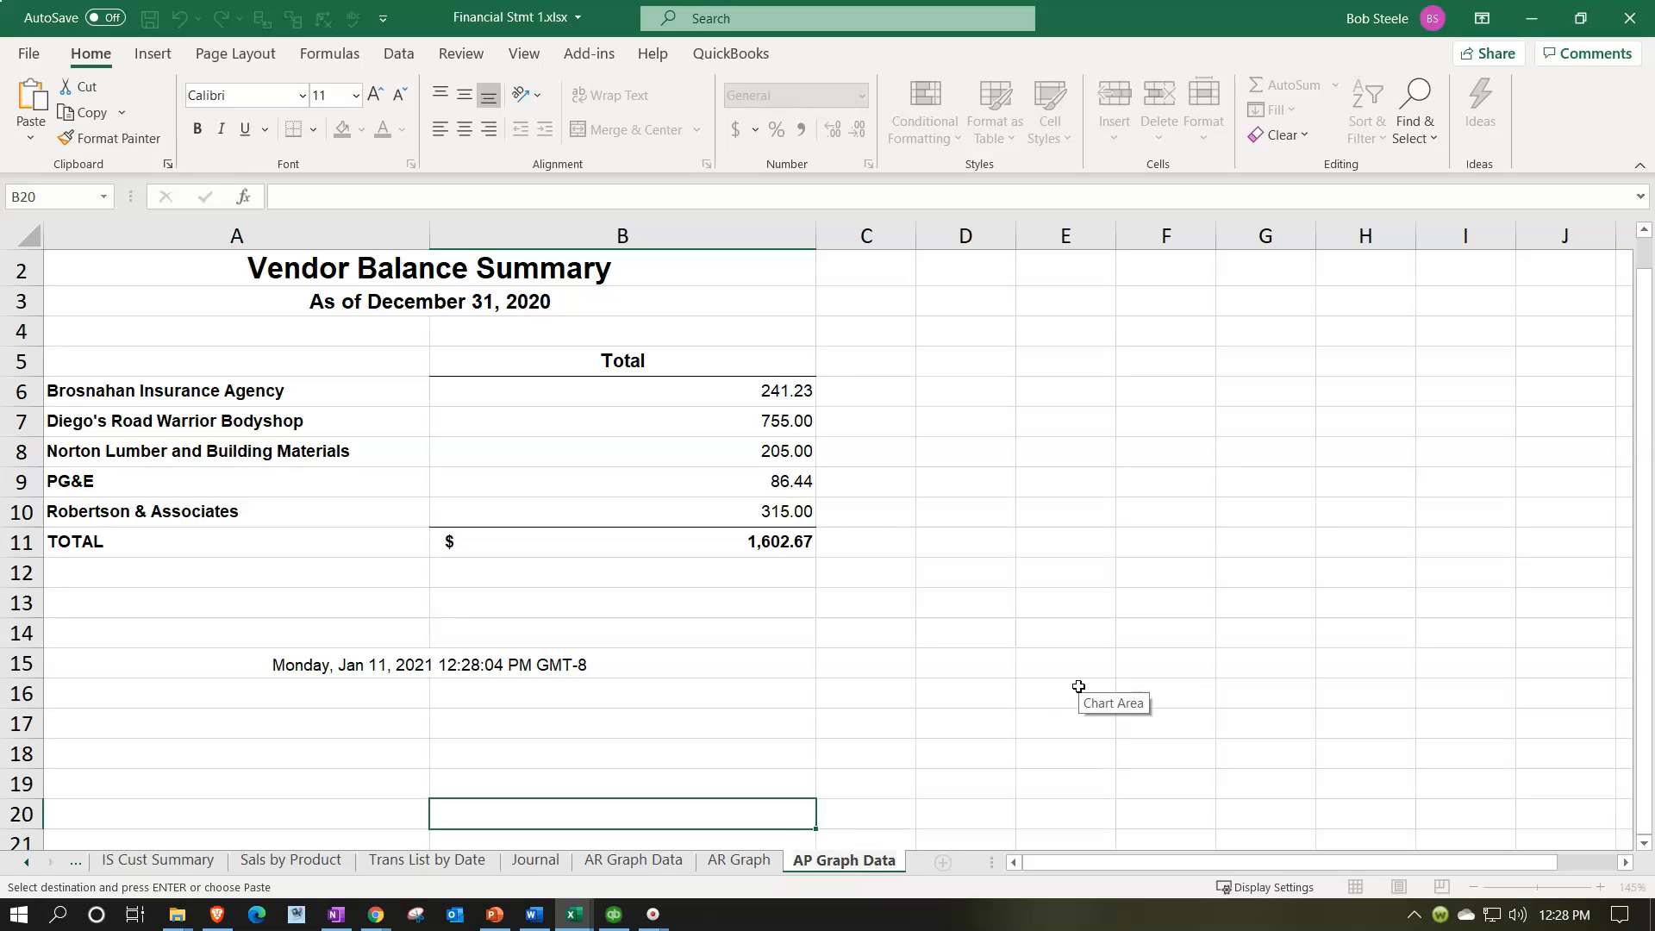
{"action": "left_click", "coordinate": [936, 656]}
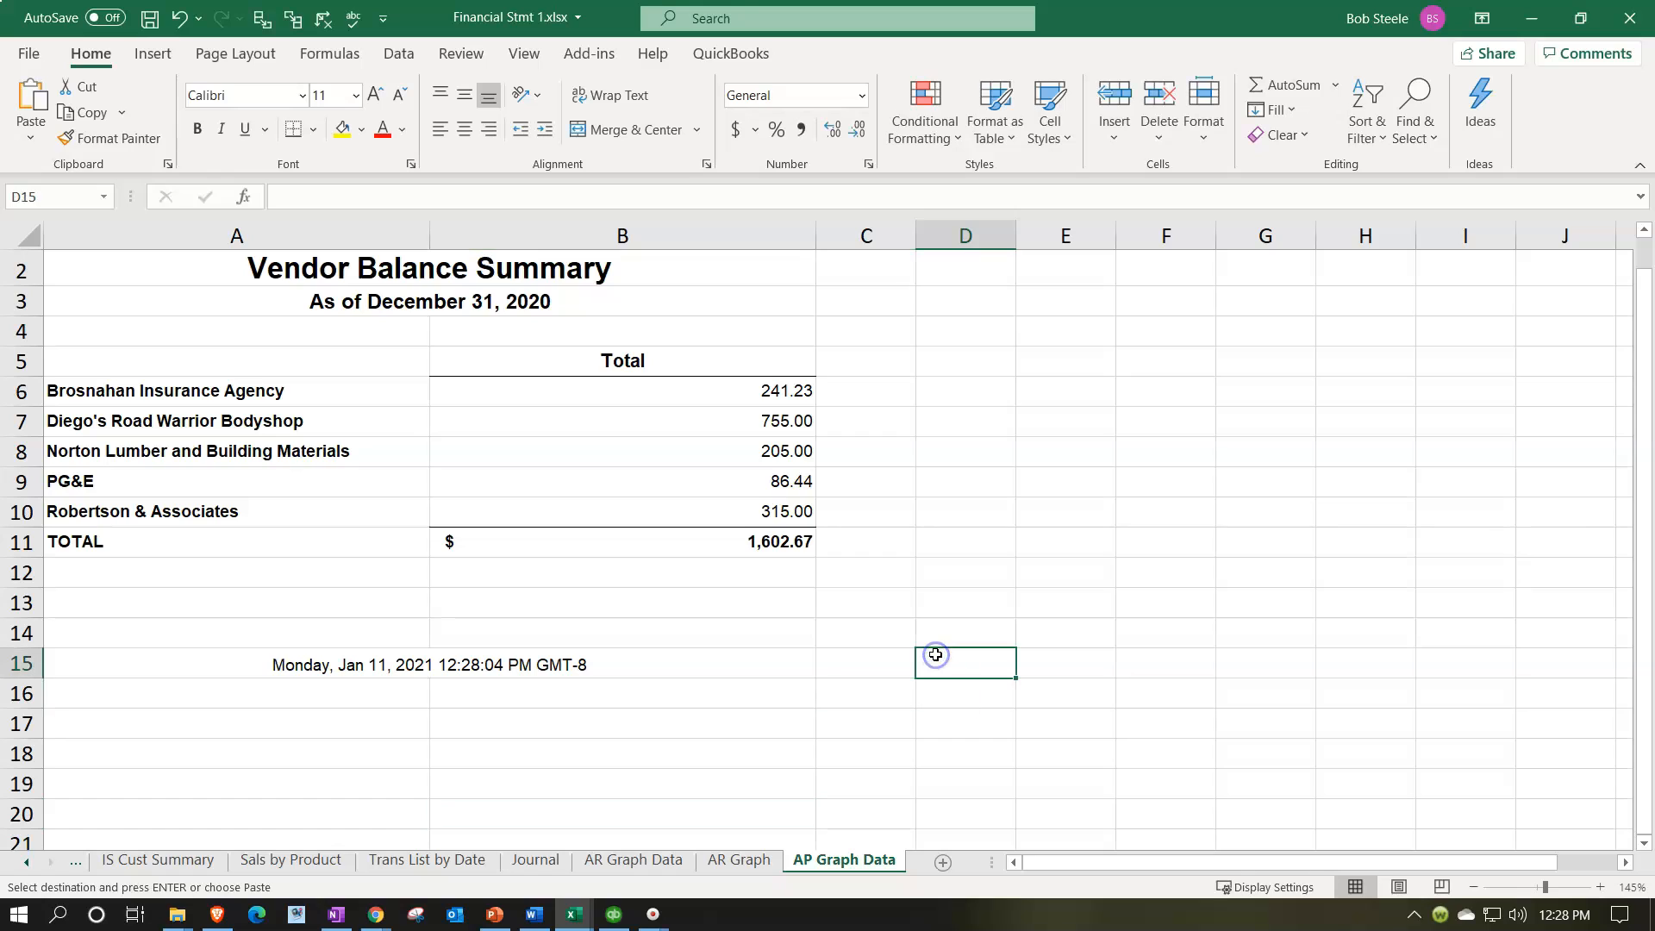
Step: Strip the report formatting from the whole sheet by painting blank cell F6's format onto all cells
{"action": "left_click", "coordinate": [1142, 400]}
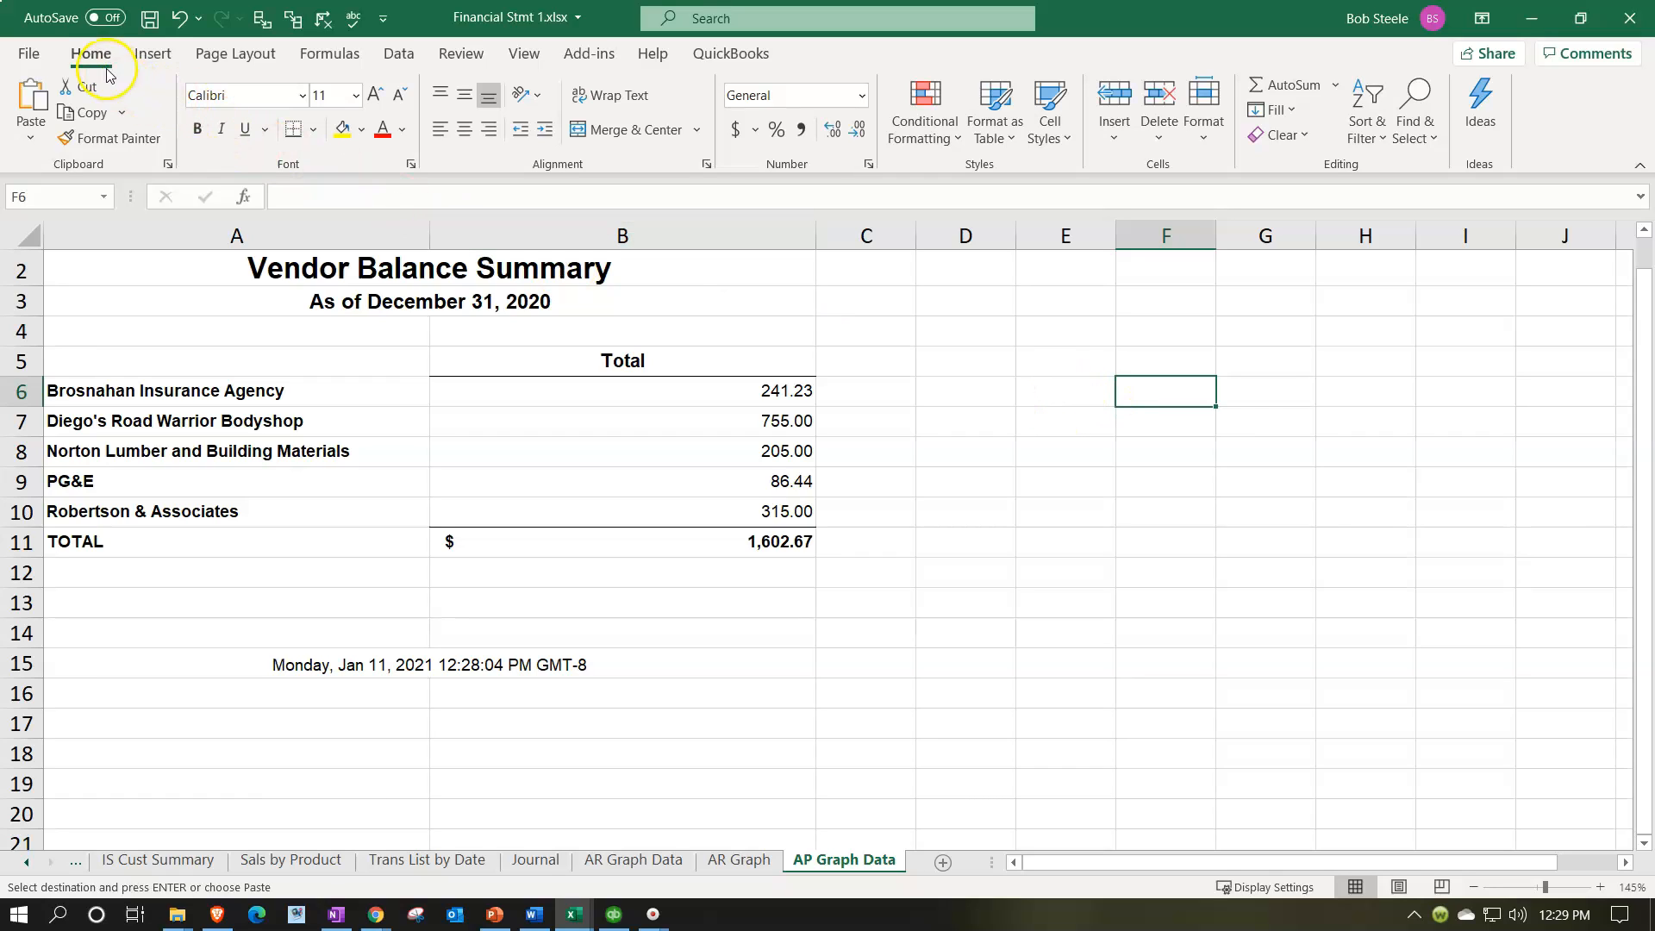
{"action": "left_click", "coordinate": [86, 140]}
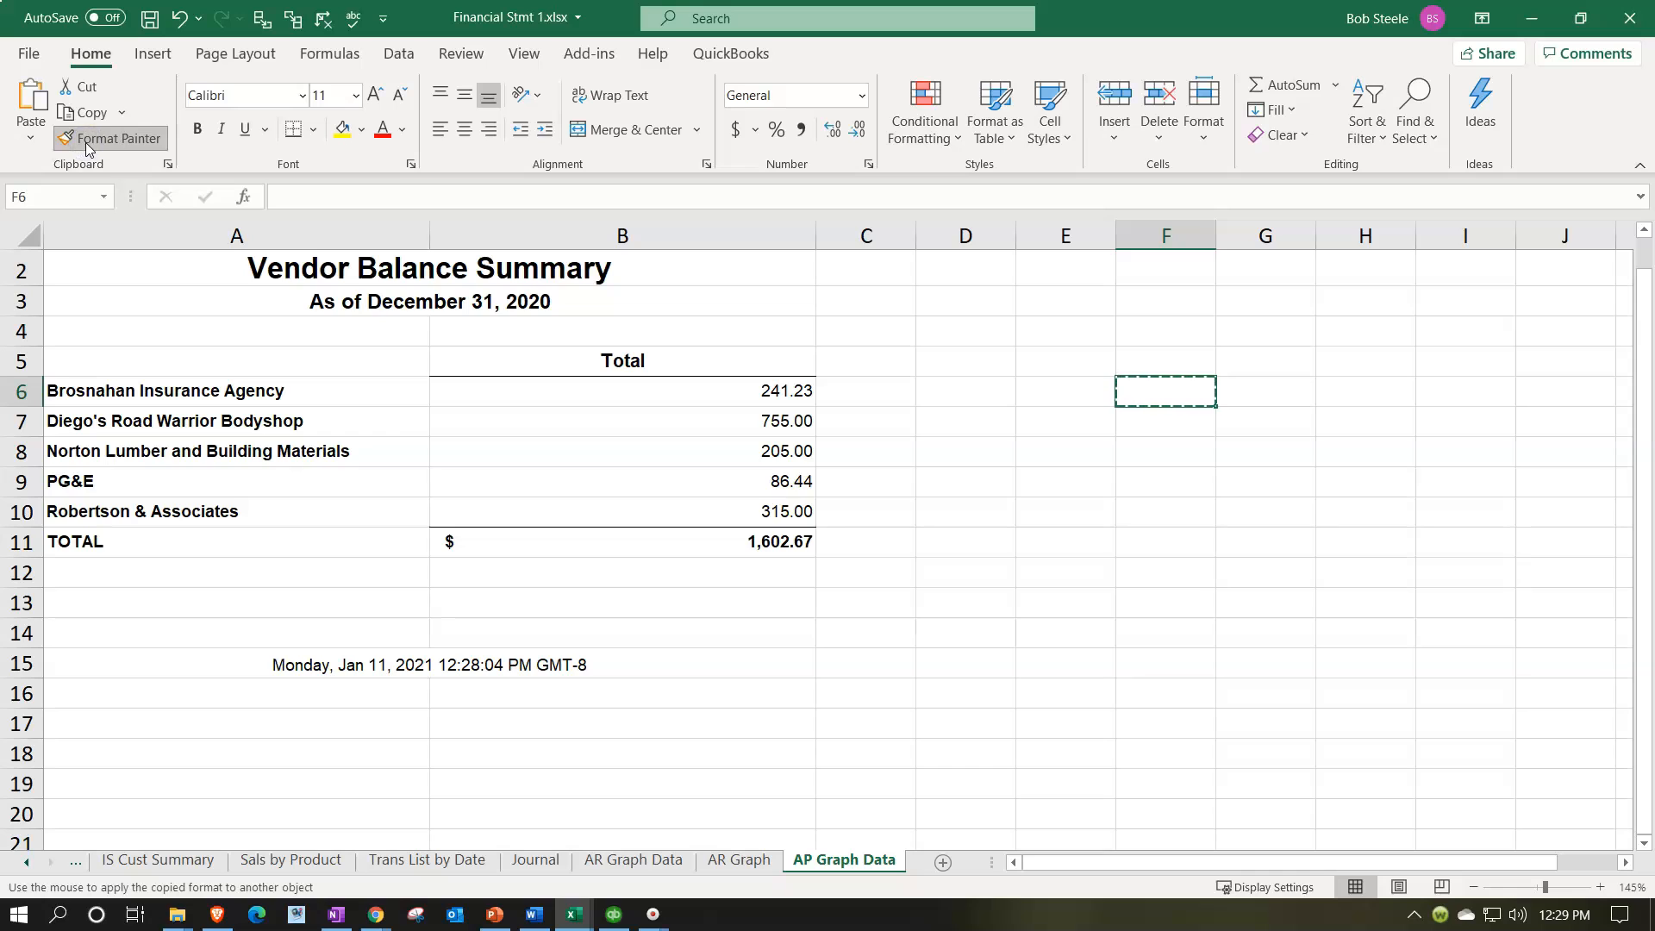
{"action": "left_click", "coordinate": [30, 236]}
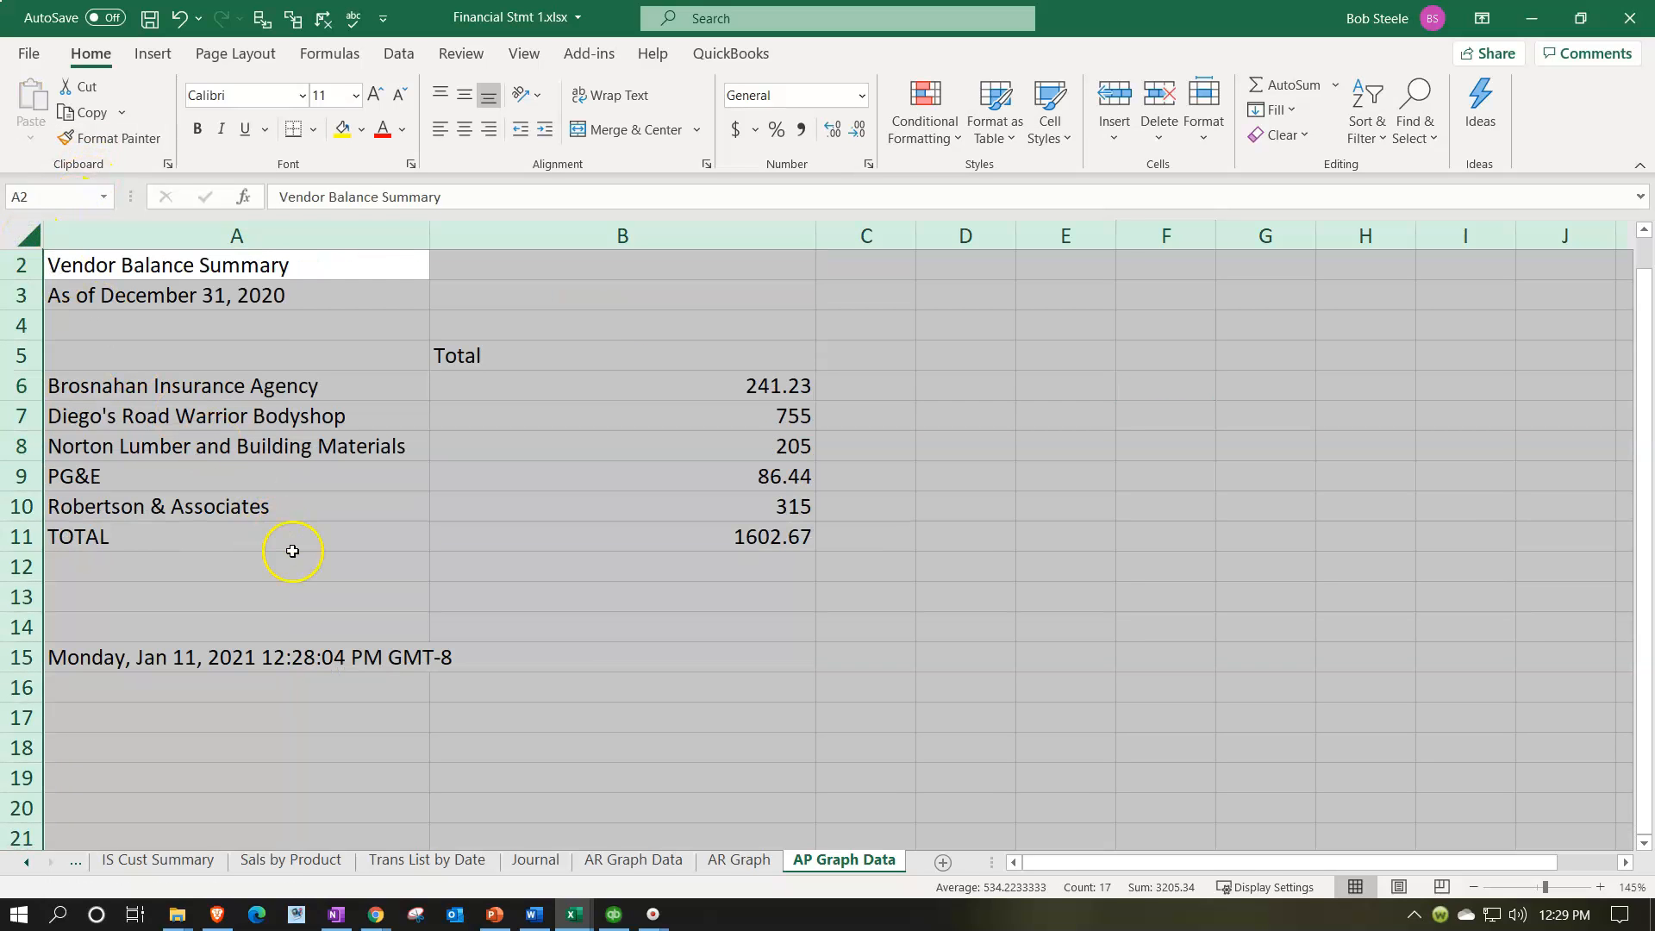
{"action": "left_click", "coordinate": [292, 551]}
Step: Format all cells as Currency with two decimals, no symbol and negative numbers in red parentheses
{"action": "left_click", "coordinate": [30, 236]}
{"action": "right_click", "coordinate": [1022, 423]}
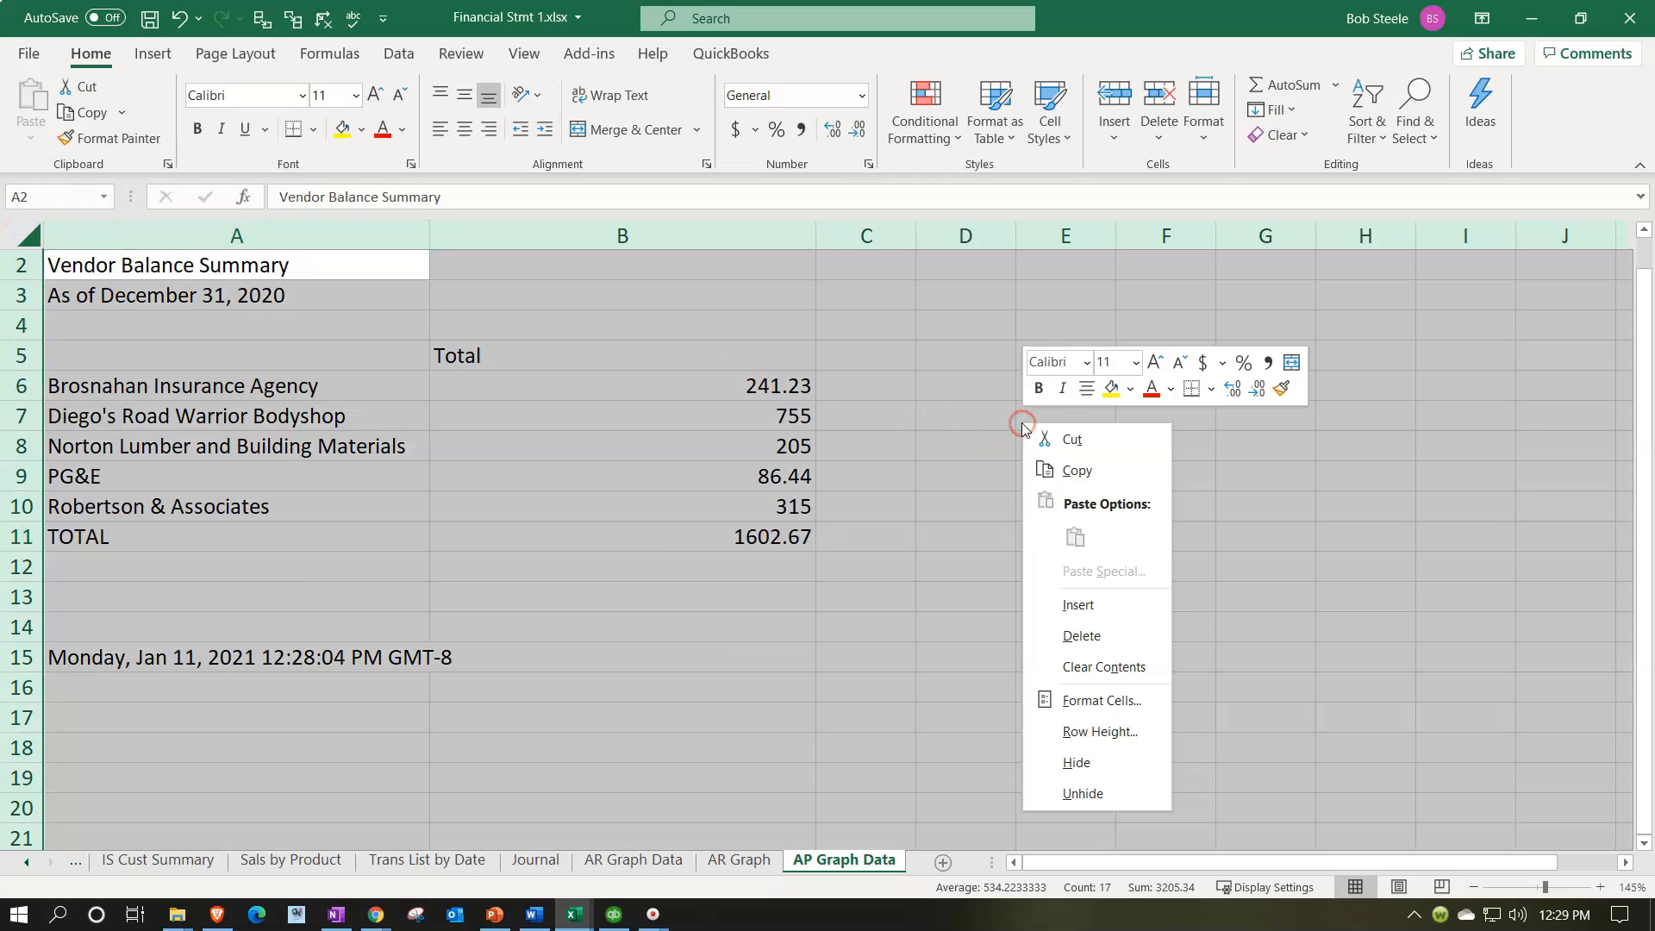
{"action": "left_click", "coordinate": [1068, 699]}
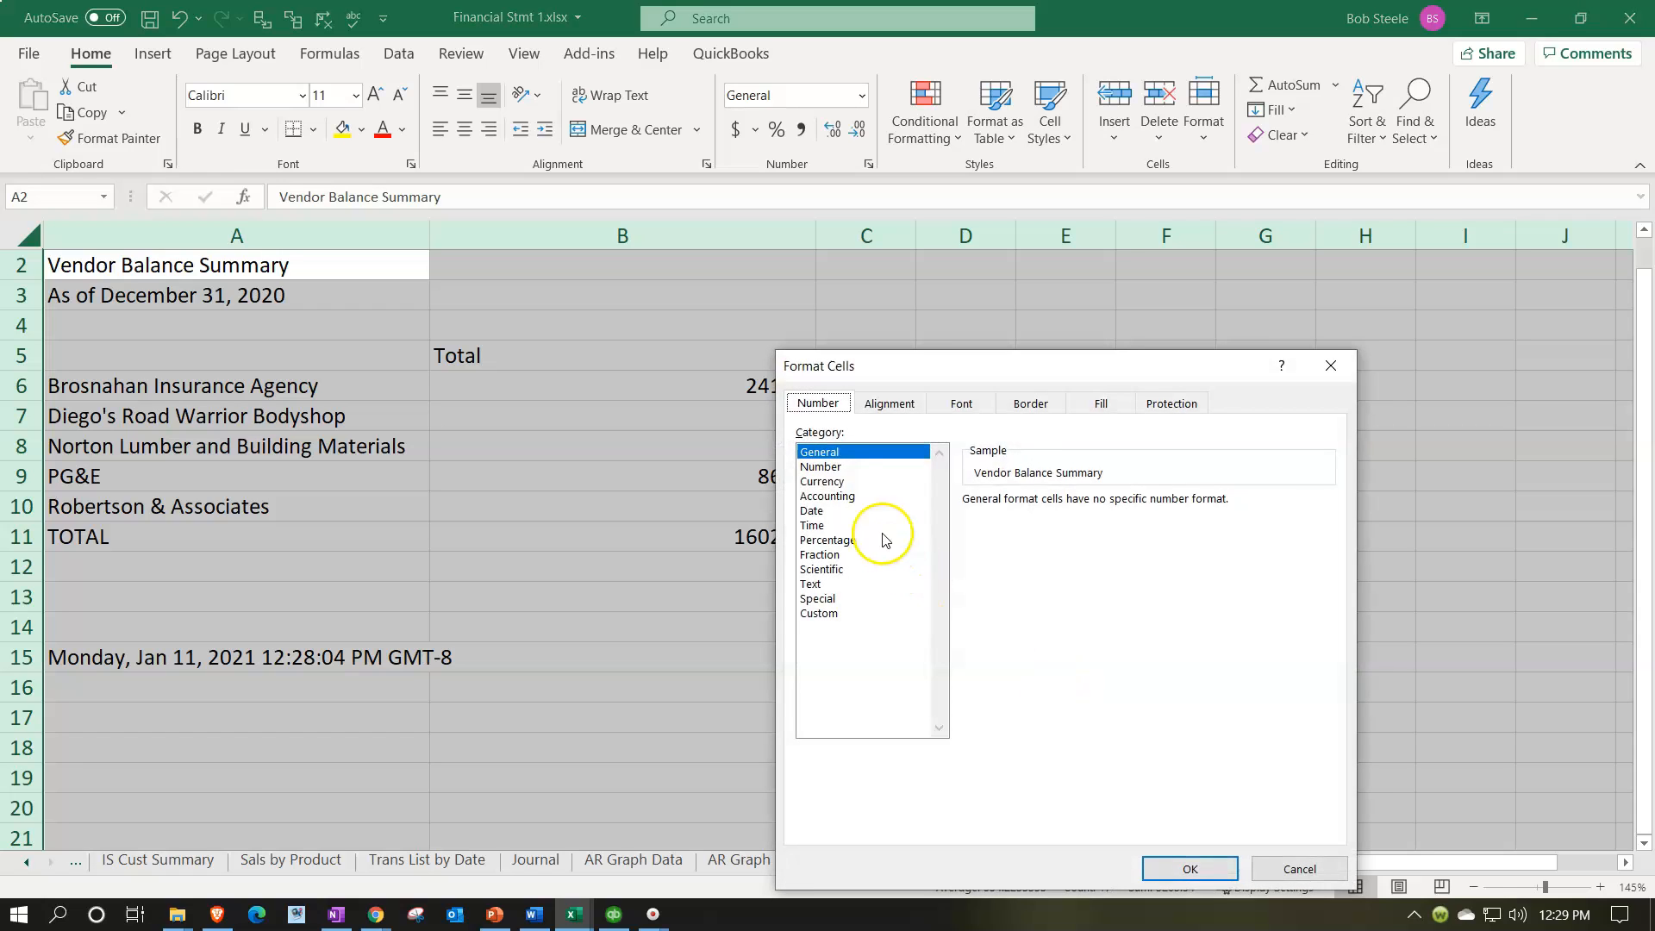
{"action": "left_click", "coordinate": [835, 484]}
{"action": "left_click", "coordinate": [1012, 602]}
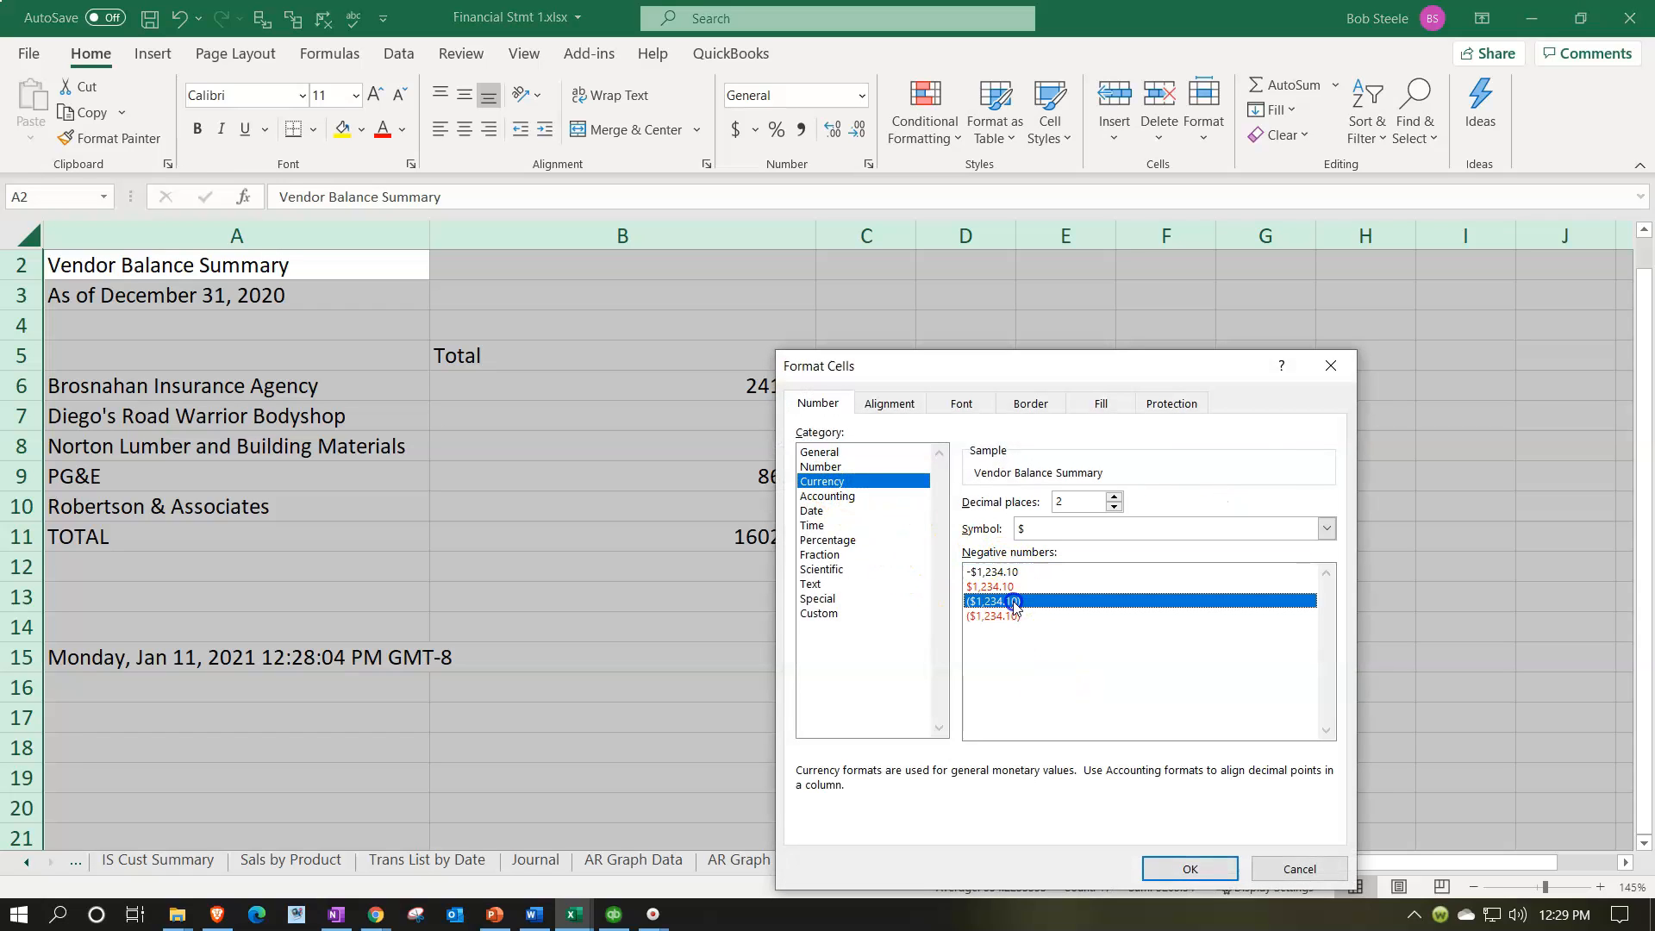
{"action": "left_click", "coordinate": [1014, 615]}
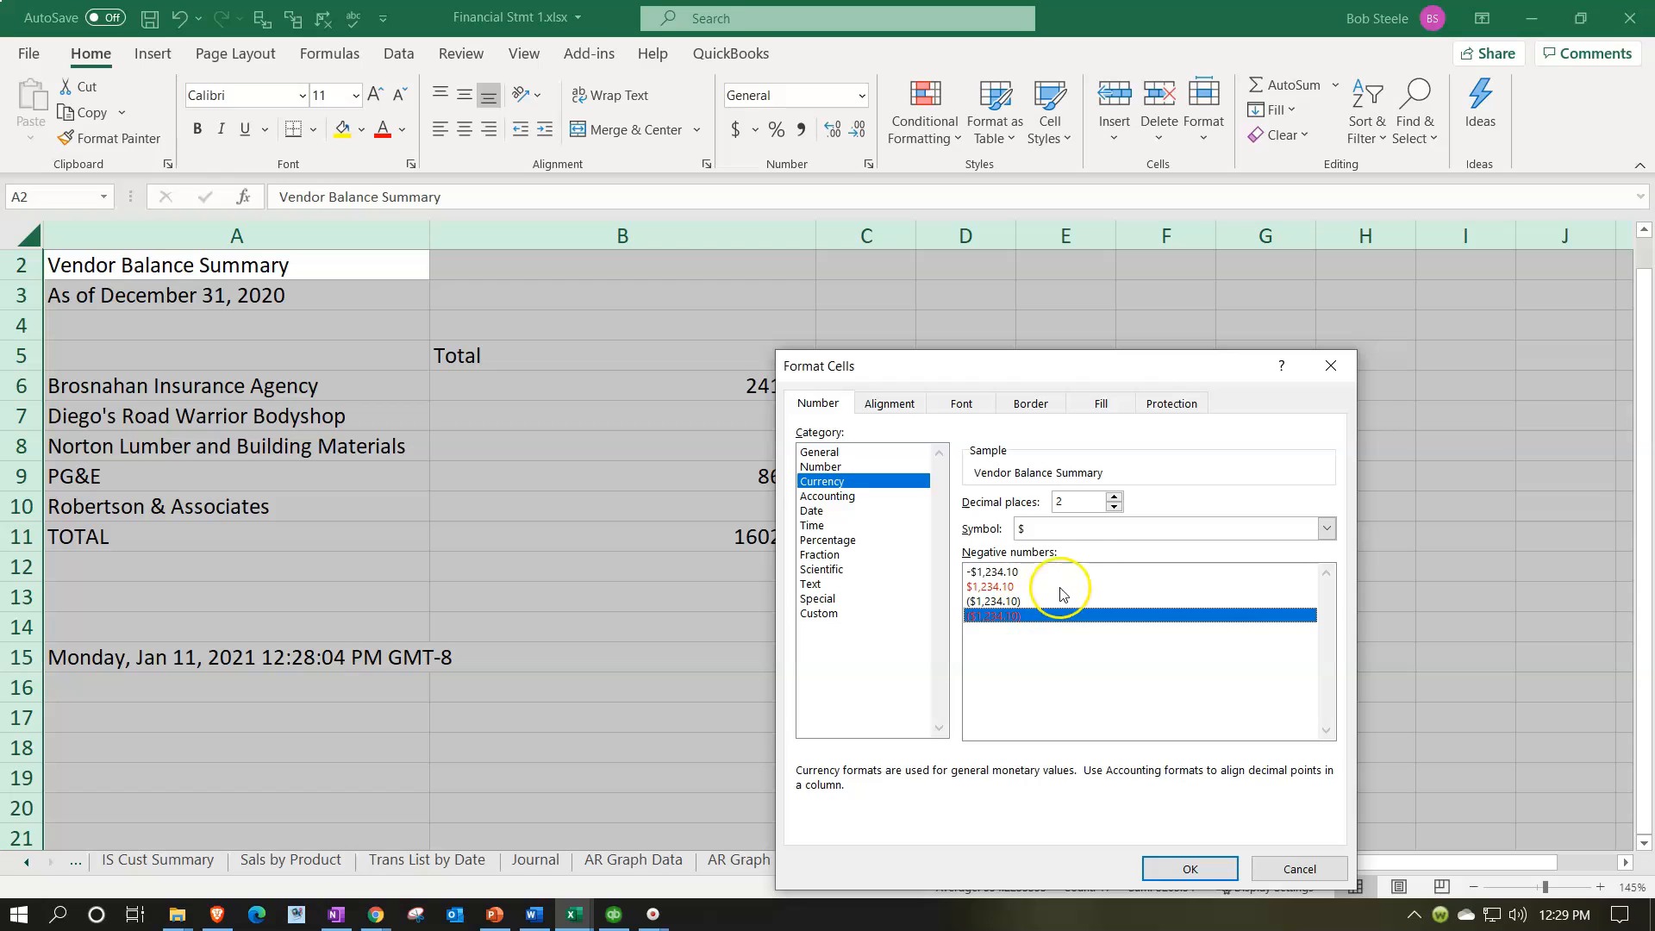
{"action": "left_click", "coordinate": [1327, 529]}
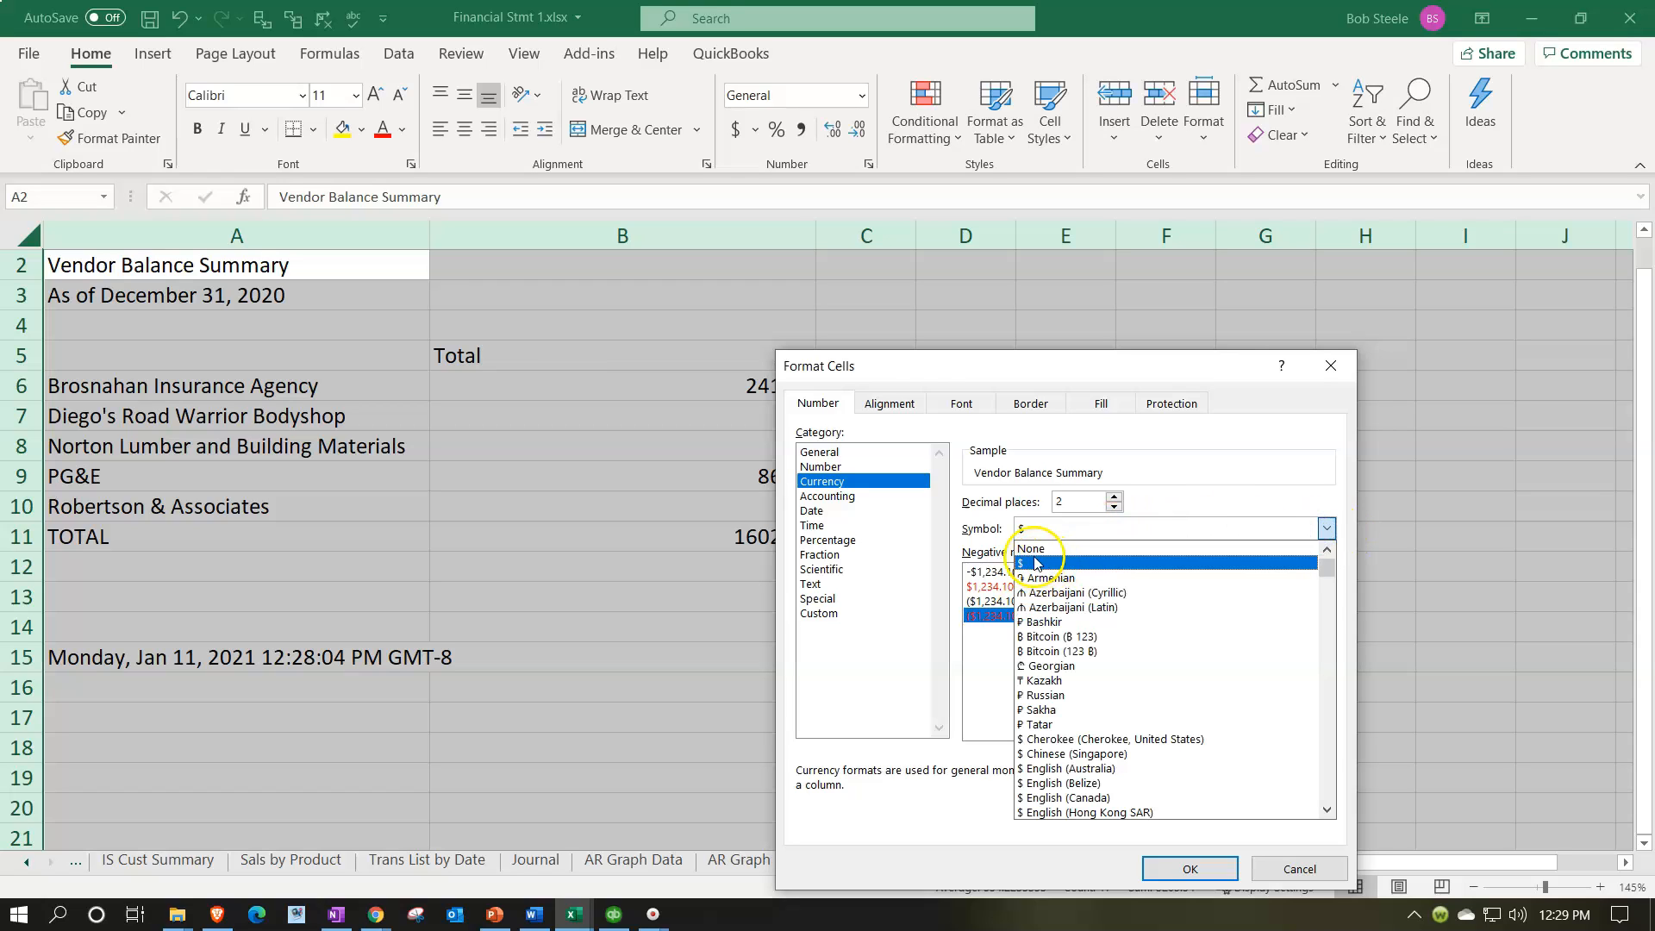
{"action": "left_click", "coordinate": [1035, 549]}
{"action": "left_click", "coordinate": [1160, 869]}
{"action": "left_click", "coordinate": [751, 629]}
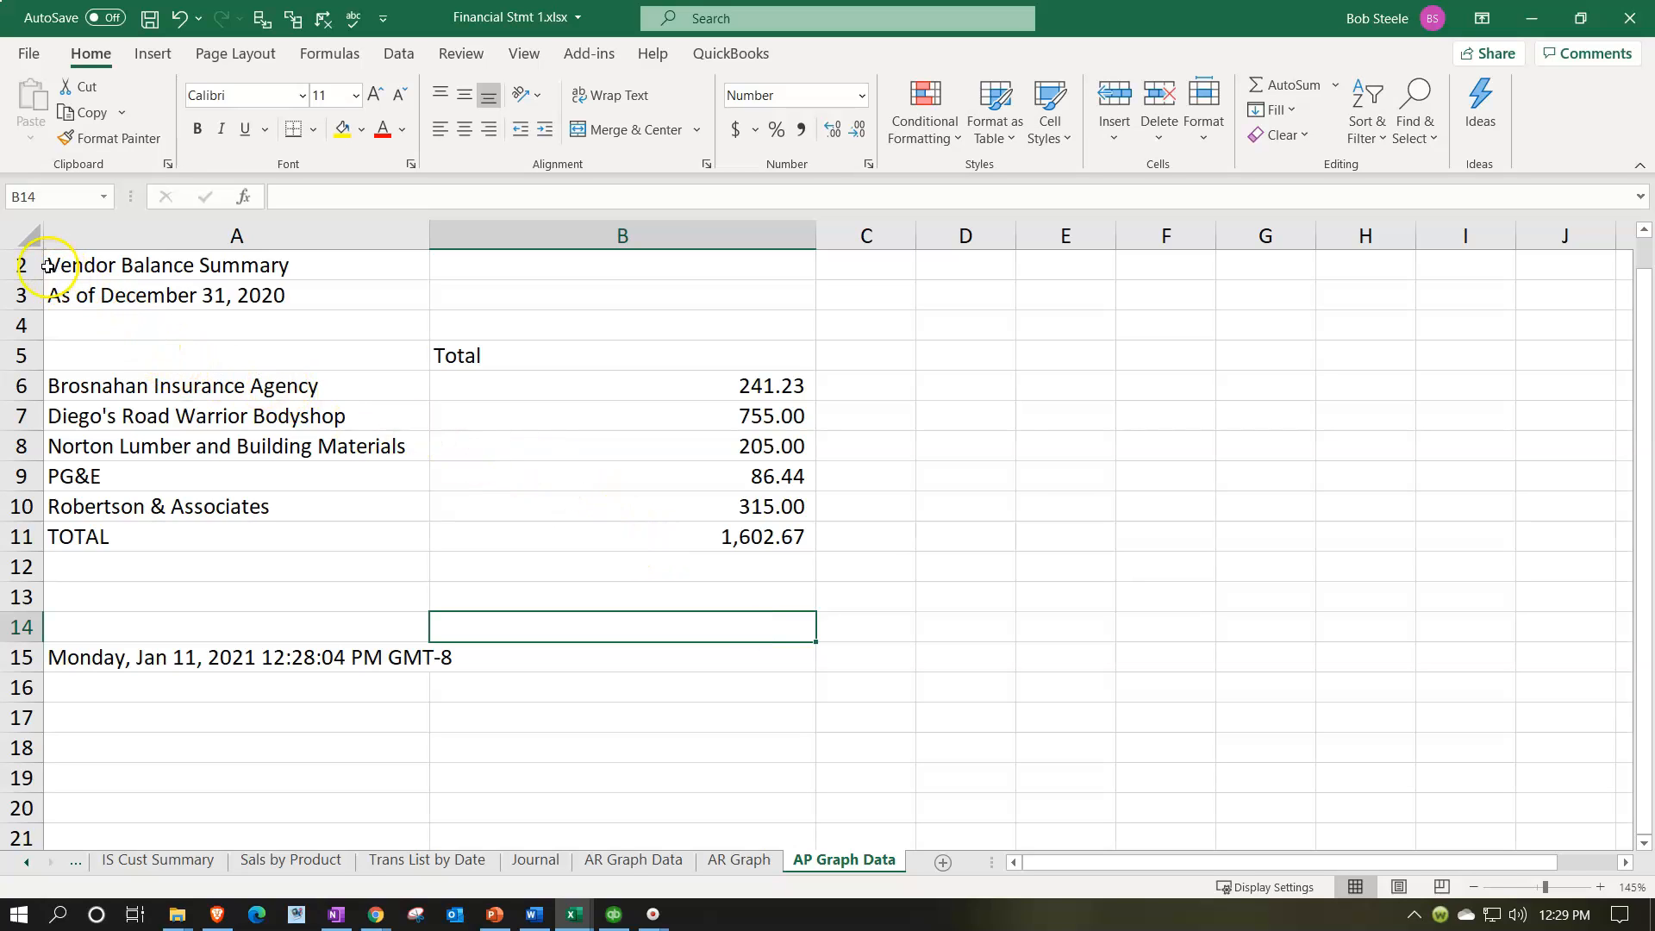
Step: Delete rows 1 to 5 holding the company name, report title, date and column heading
{"action": "scroll", "coordinate": [86, 340], "scroll_direction": "up", "scroll_amount": 1}
{"action": "left_click_drag", "start_coordinate": [30, 267], "coordinate": [50, 384]}
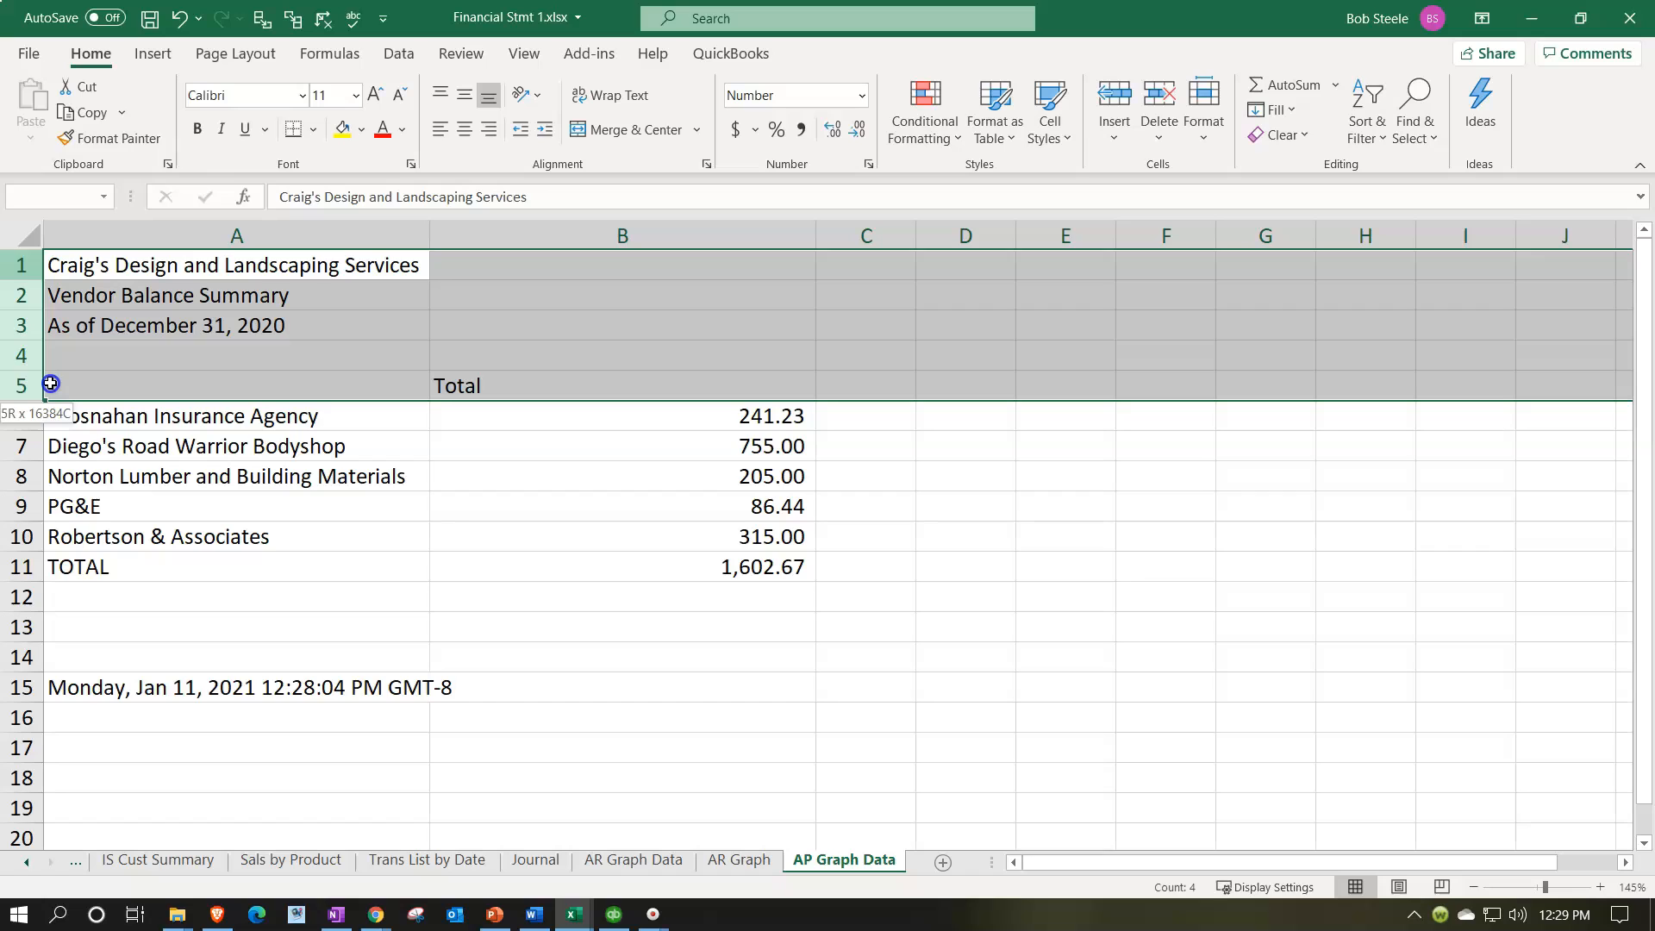
{"action": "right_click", "coordinate": [276, 337]}
{"action": "left_click", "coordinate": [333, 549]}
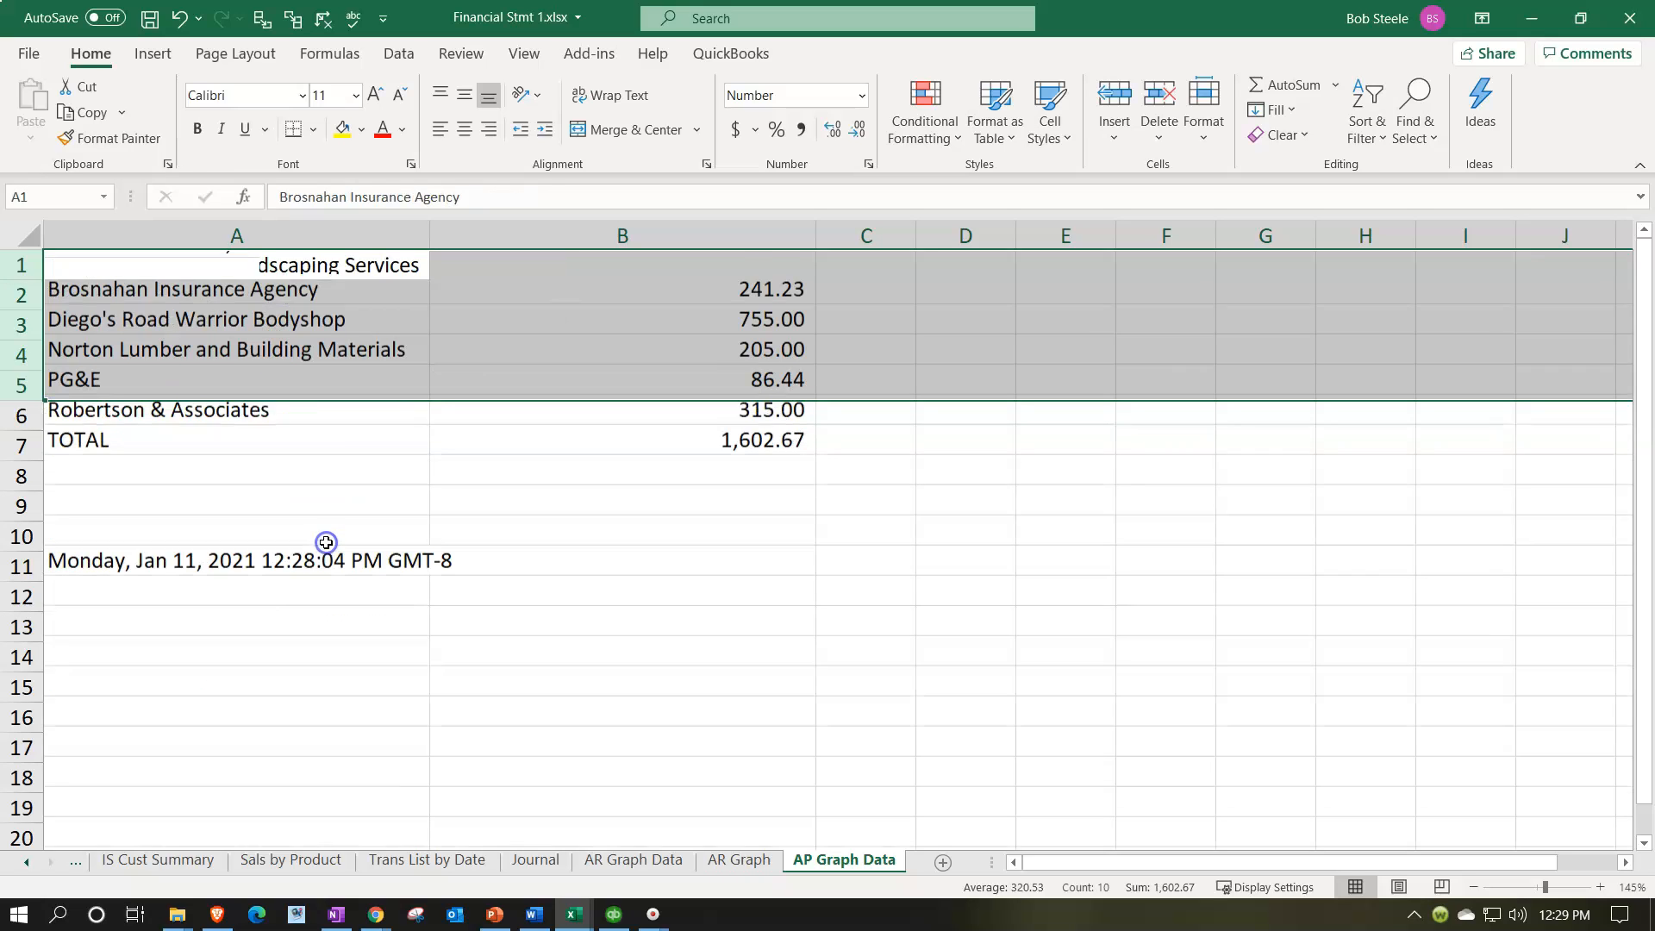
Step: Delete rows 6 to 12 with the TOTAL line and timestamp, and narrow column B
{"action": "left_click_drag", "start_coordinate": [39, 416], "coordinate": [55, 596]}
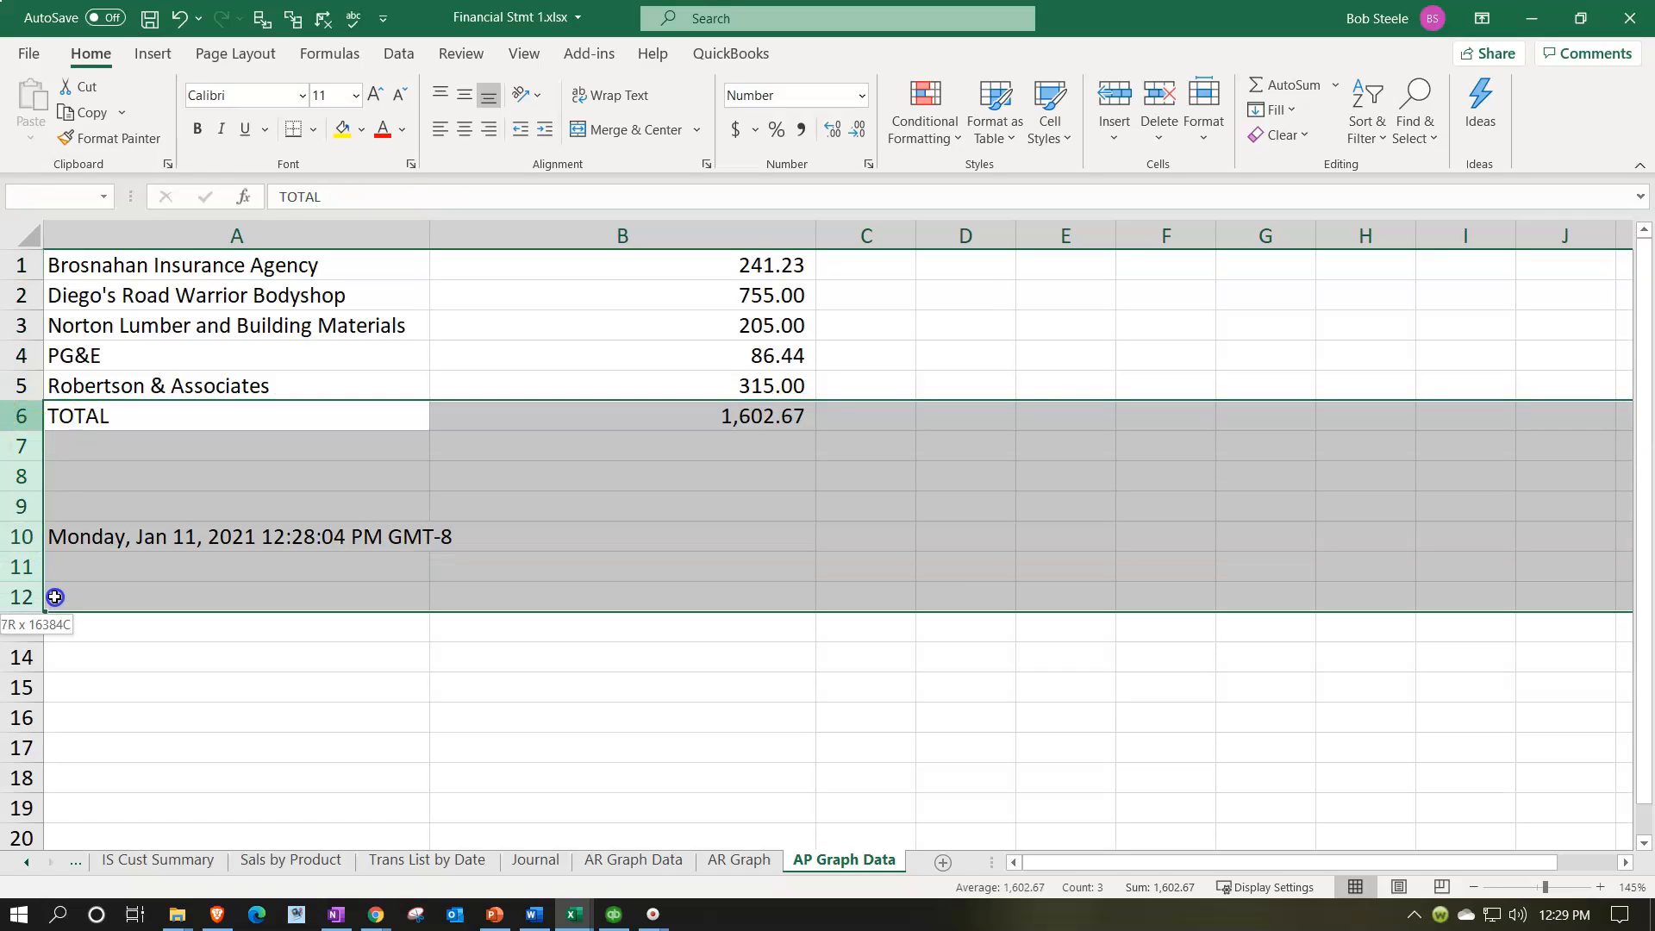
{"action": "right_click", "coordinate": [382, 500]}
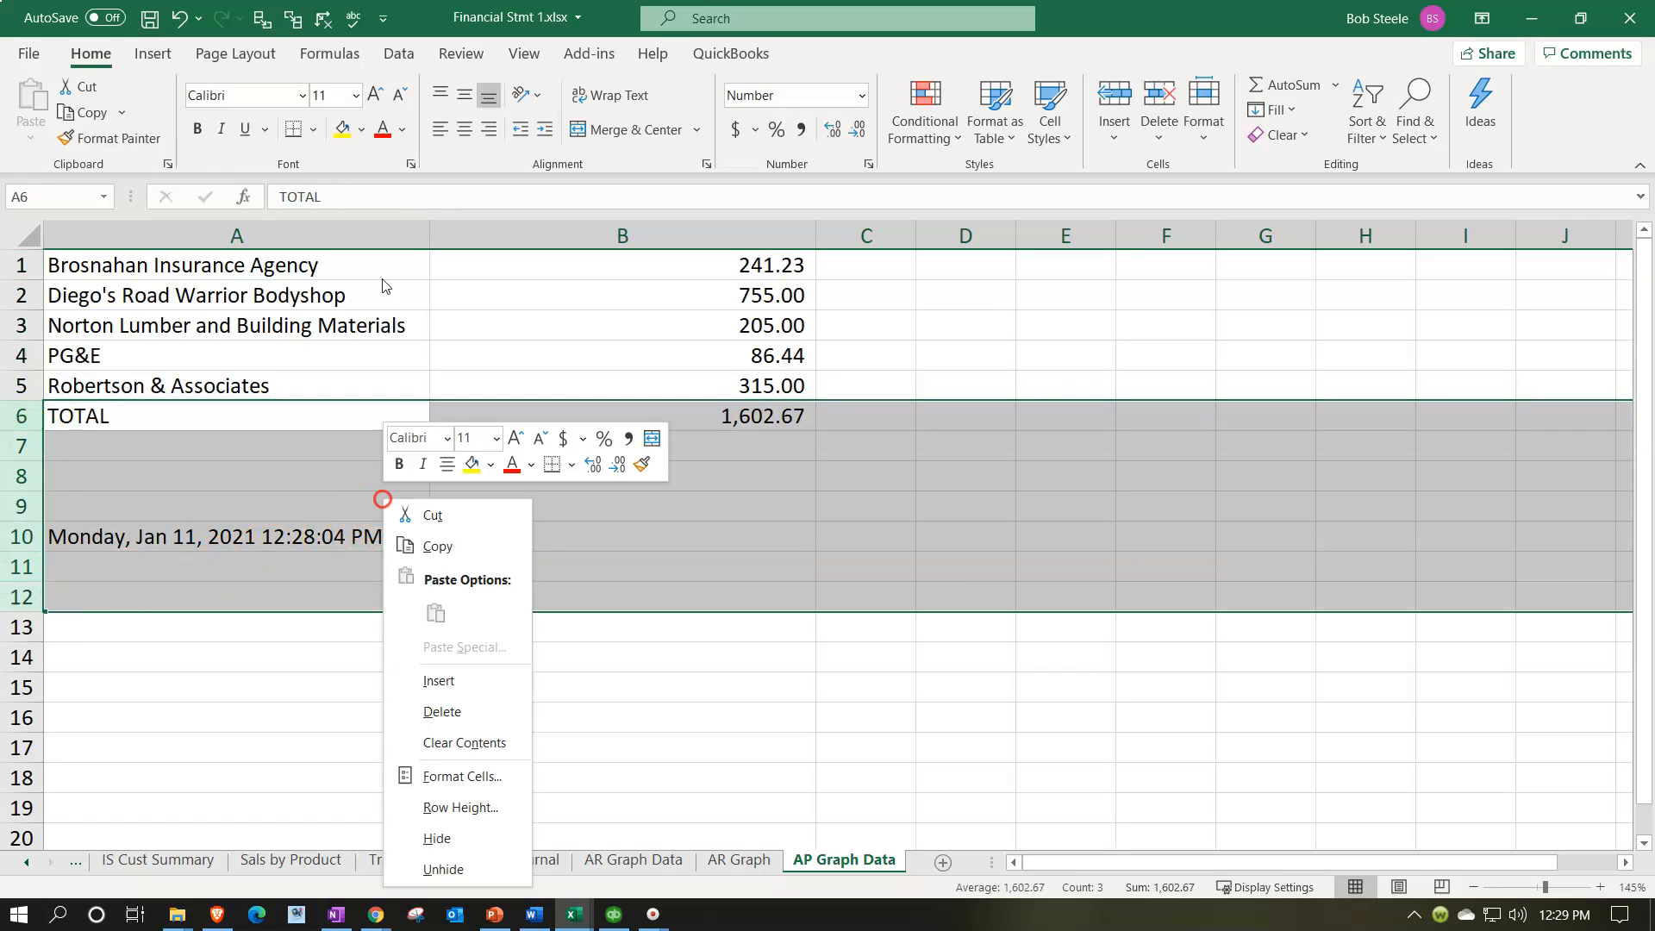
{"action": "left_click", "coordinate": [442, 711]}
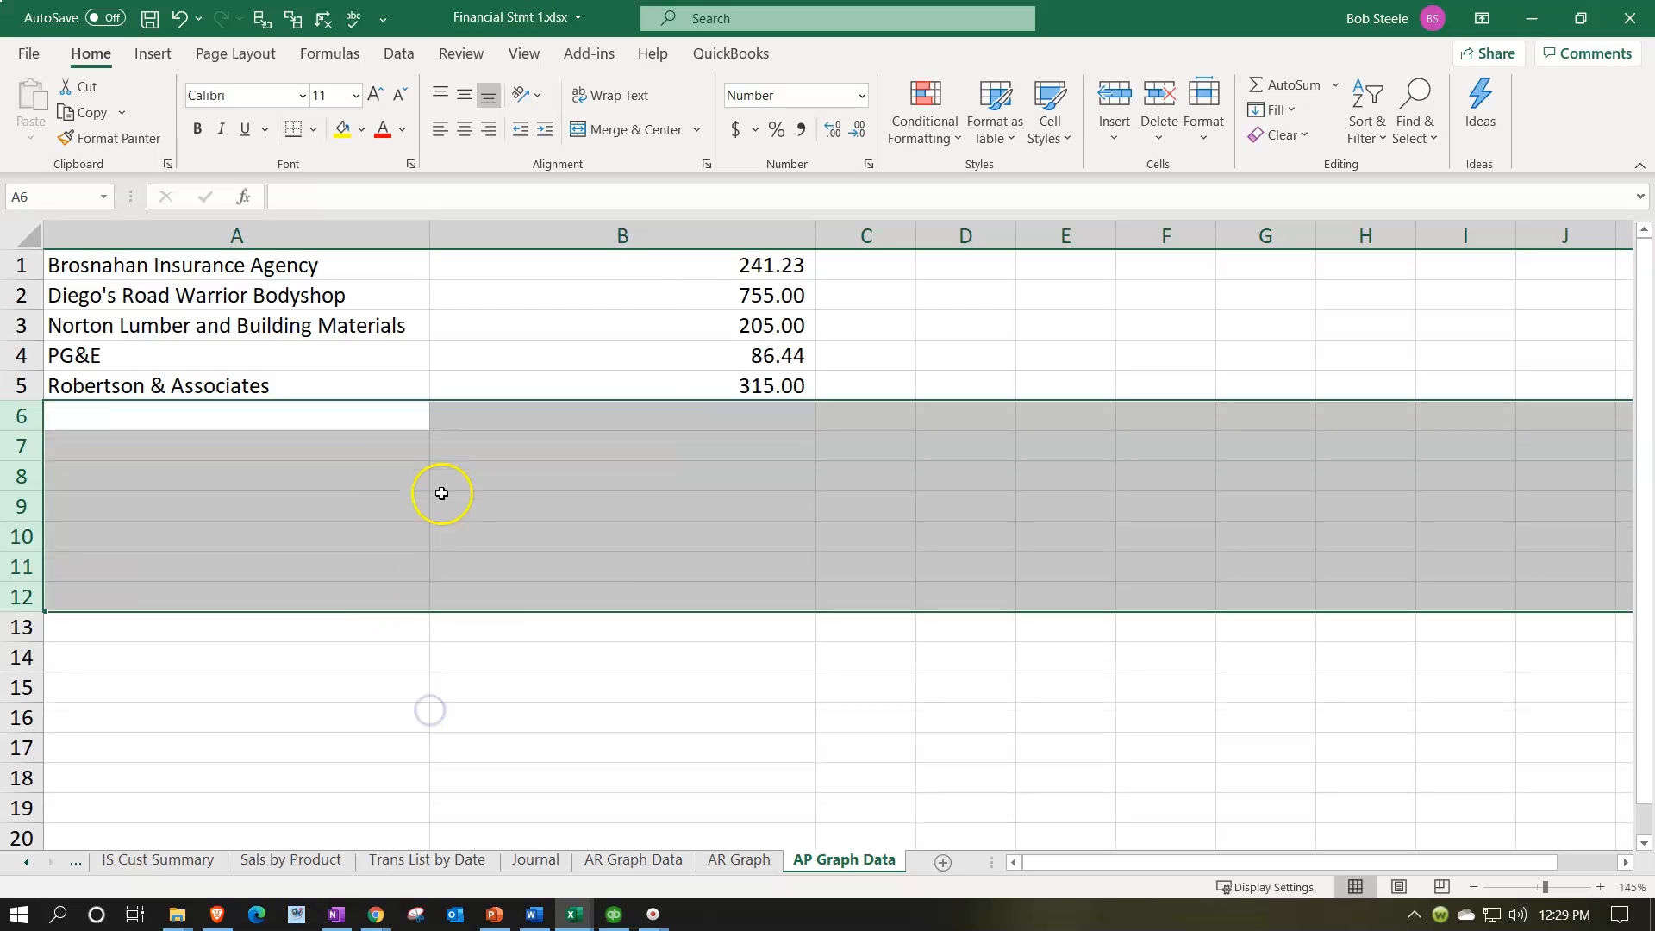
{"action": "left_click_drag", "start_coordinate": [440, 500], "coordinate": [699, 265]}
{"action": "left_click_drag", "start_coordinate": [816, 234], "coordinate": [592, 257]}
{"action": "left_click", "coordinate": [251, 575]}
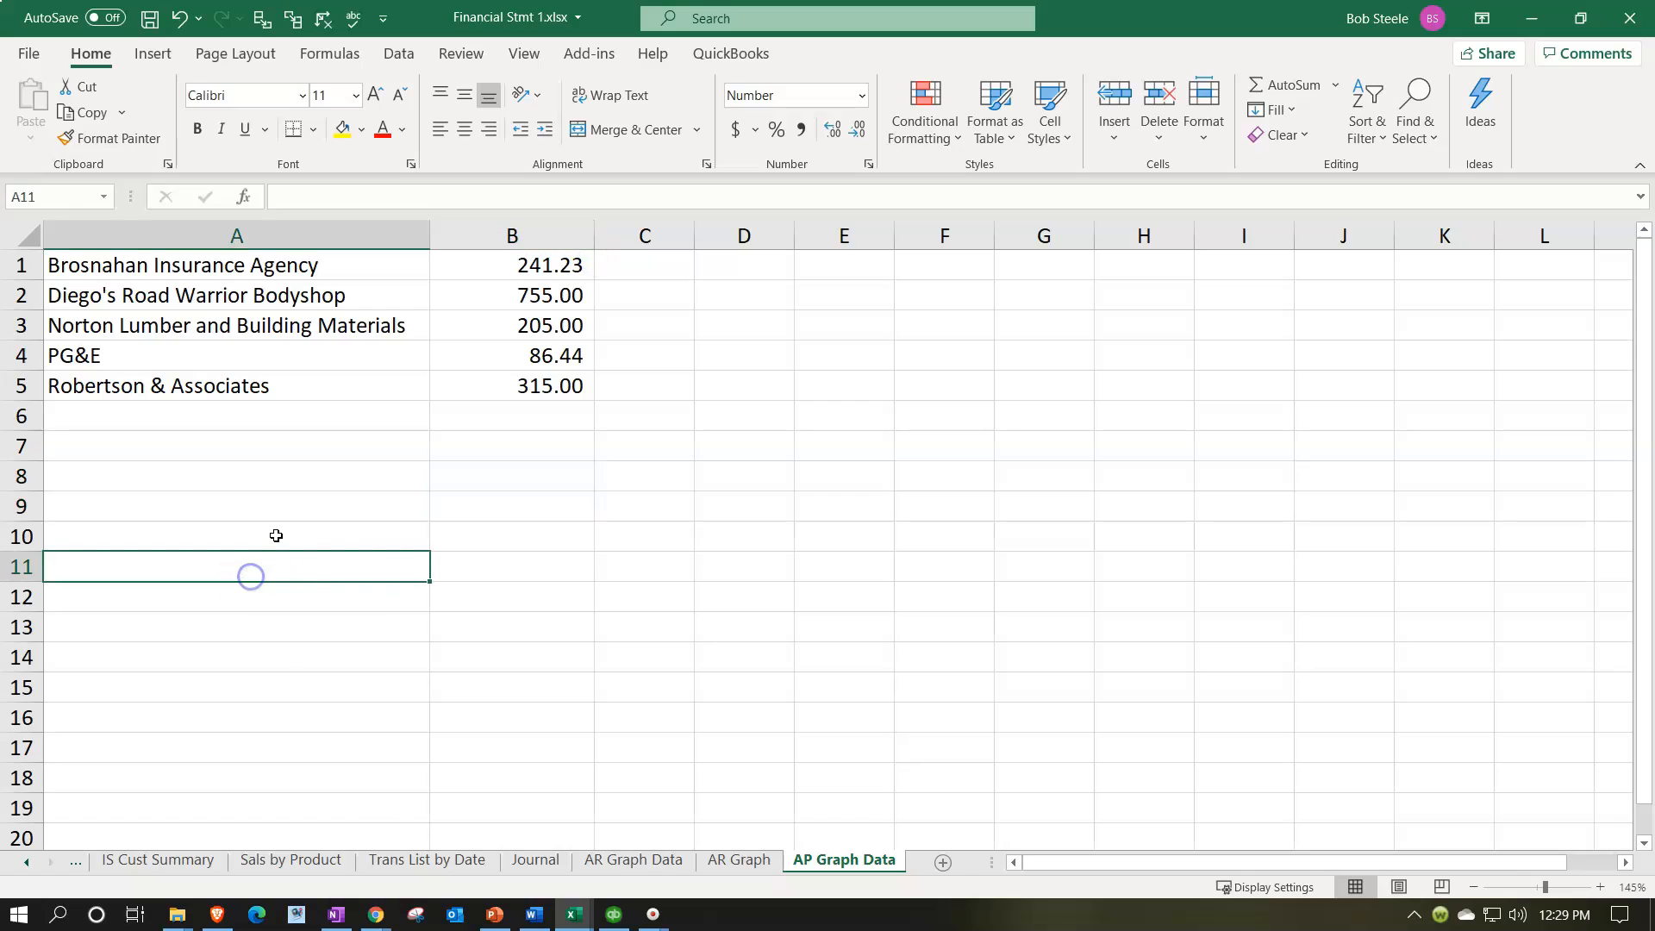
Step: Convert the vendor names and balances in A1:B5 into a table with added default column headers
{"action": "left_click_drag", "start_coordinate": [258, 267], "coordinate": [479, 376]}
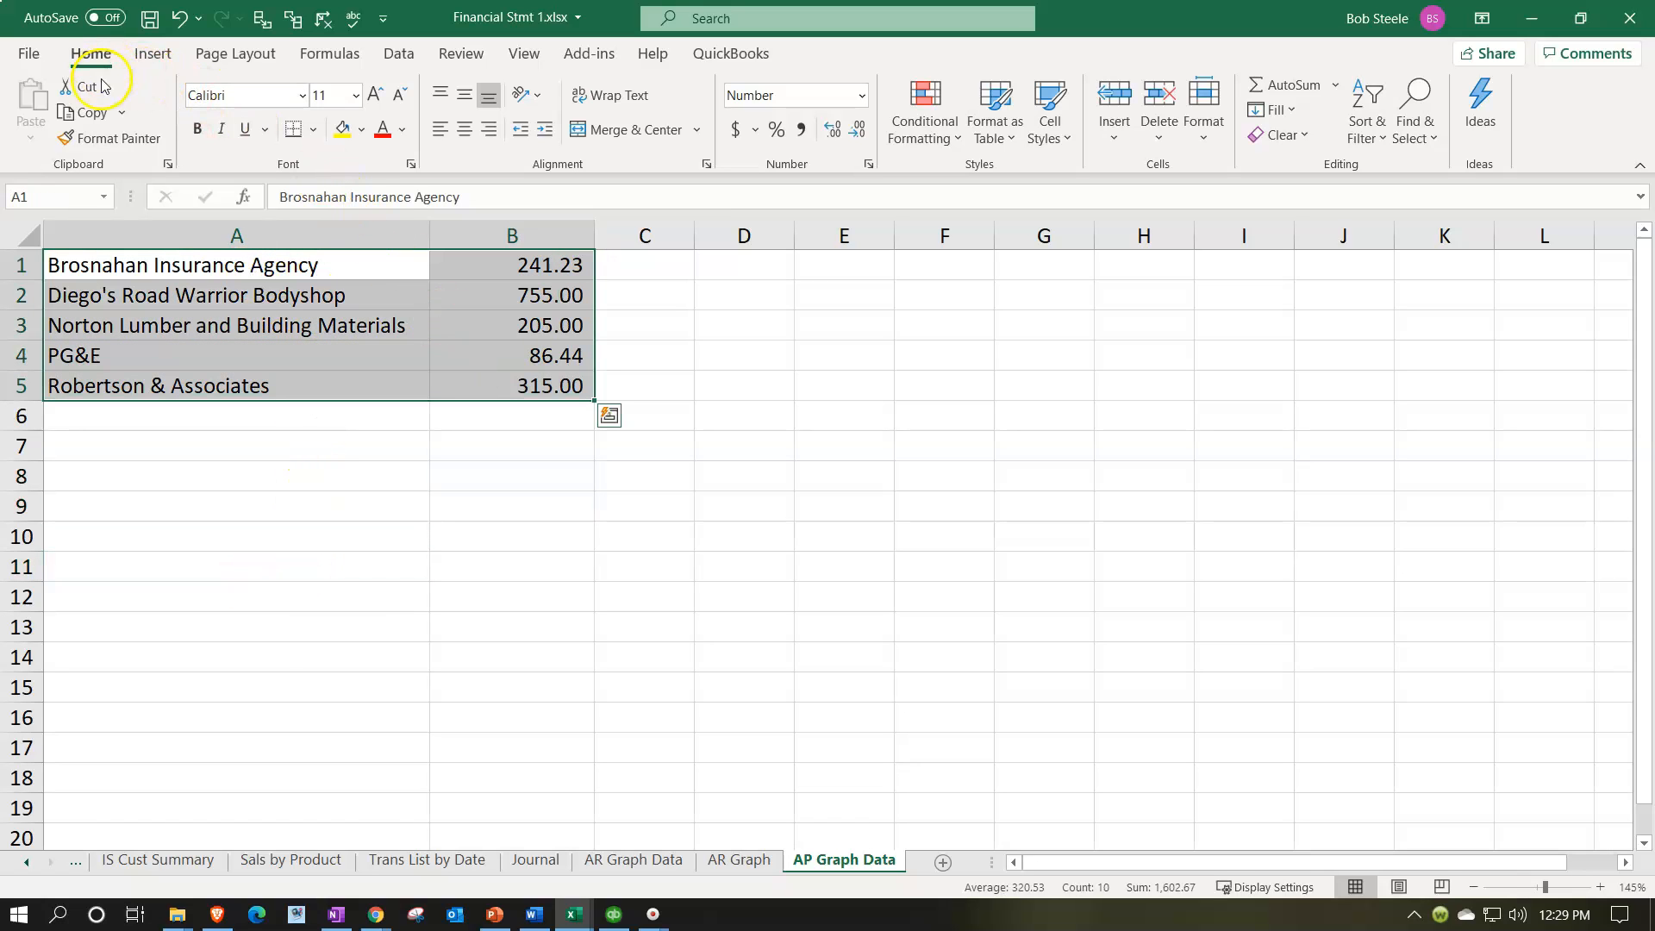
{"action": "left_click", "coordinate": [399, 53]}
{"action": "left_click", "coordinate": [879, 125]}
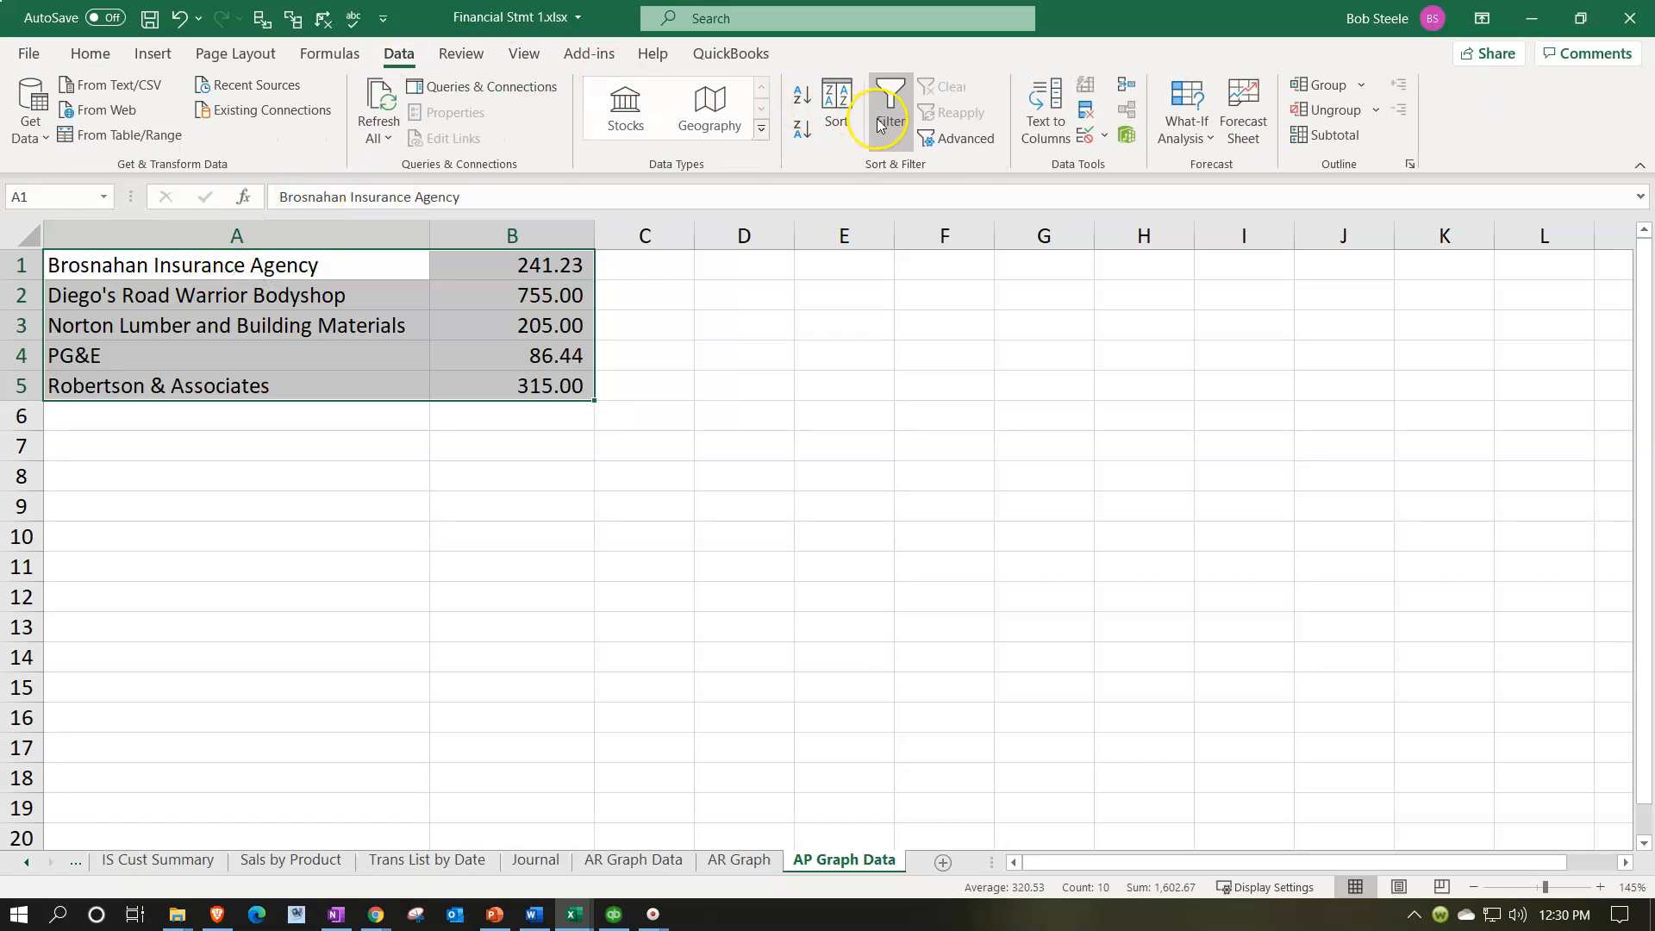
{"action": "left_click", "coordinate": [142, 55]}
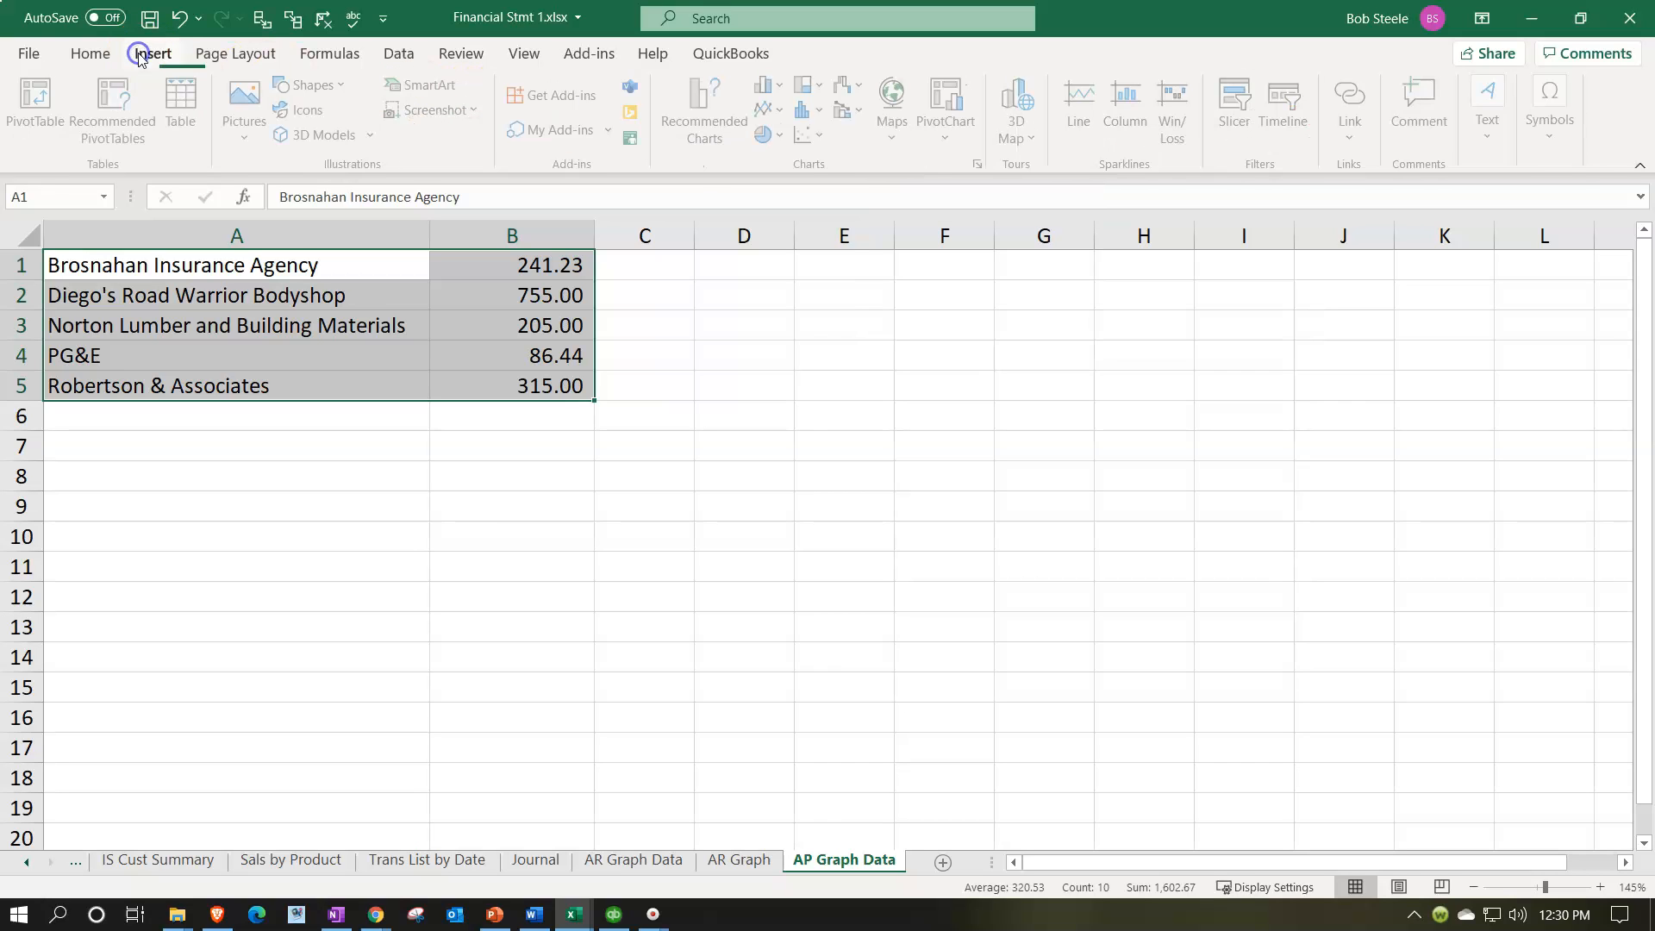
{"action": "left_click", "coordinate": [181, 105]}
{"action": "left_click", "coordinate": [731, 538]}
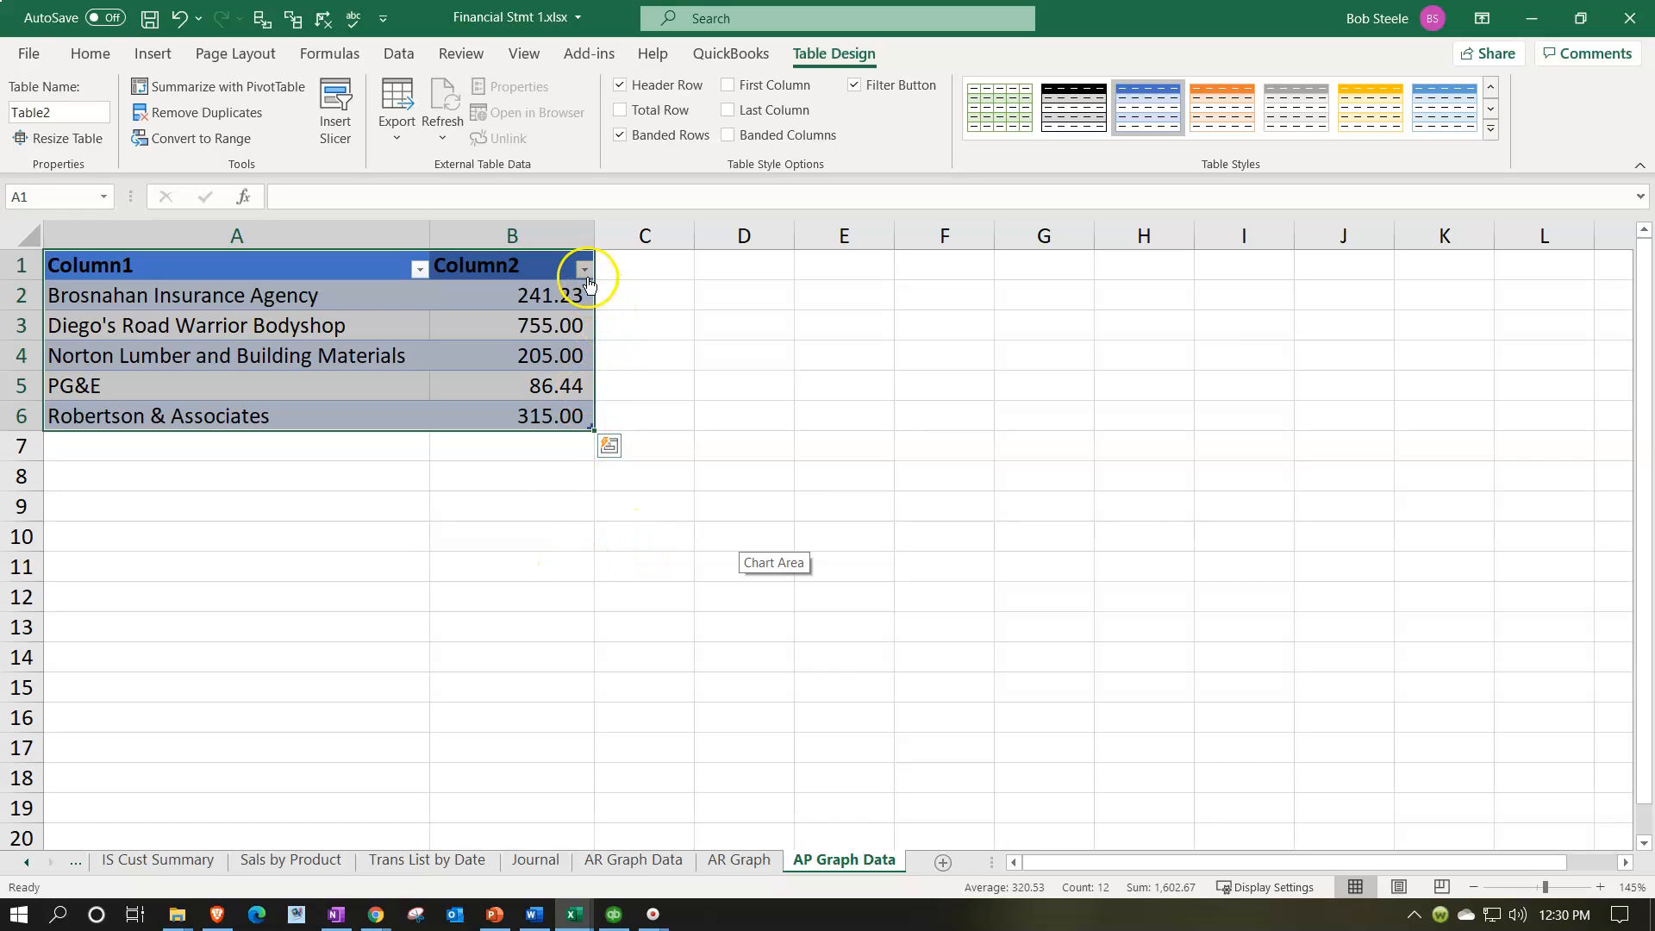
{"action": "left_click", "coordinate": [542, 595]}
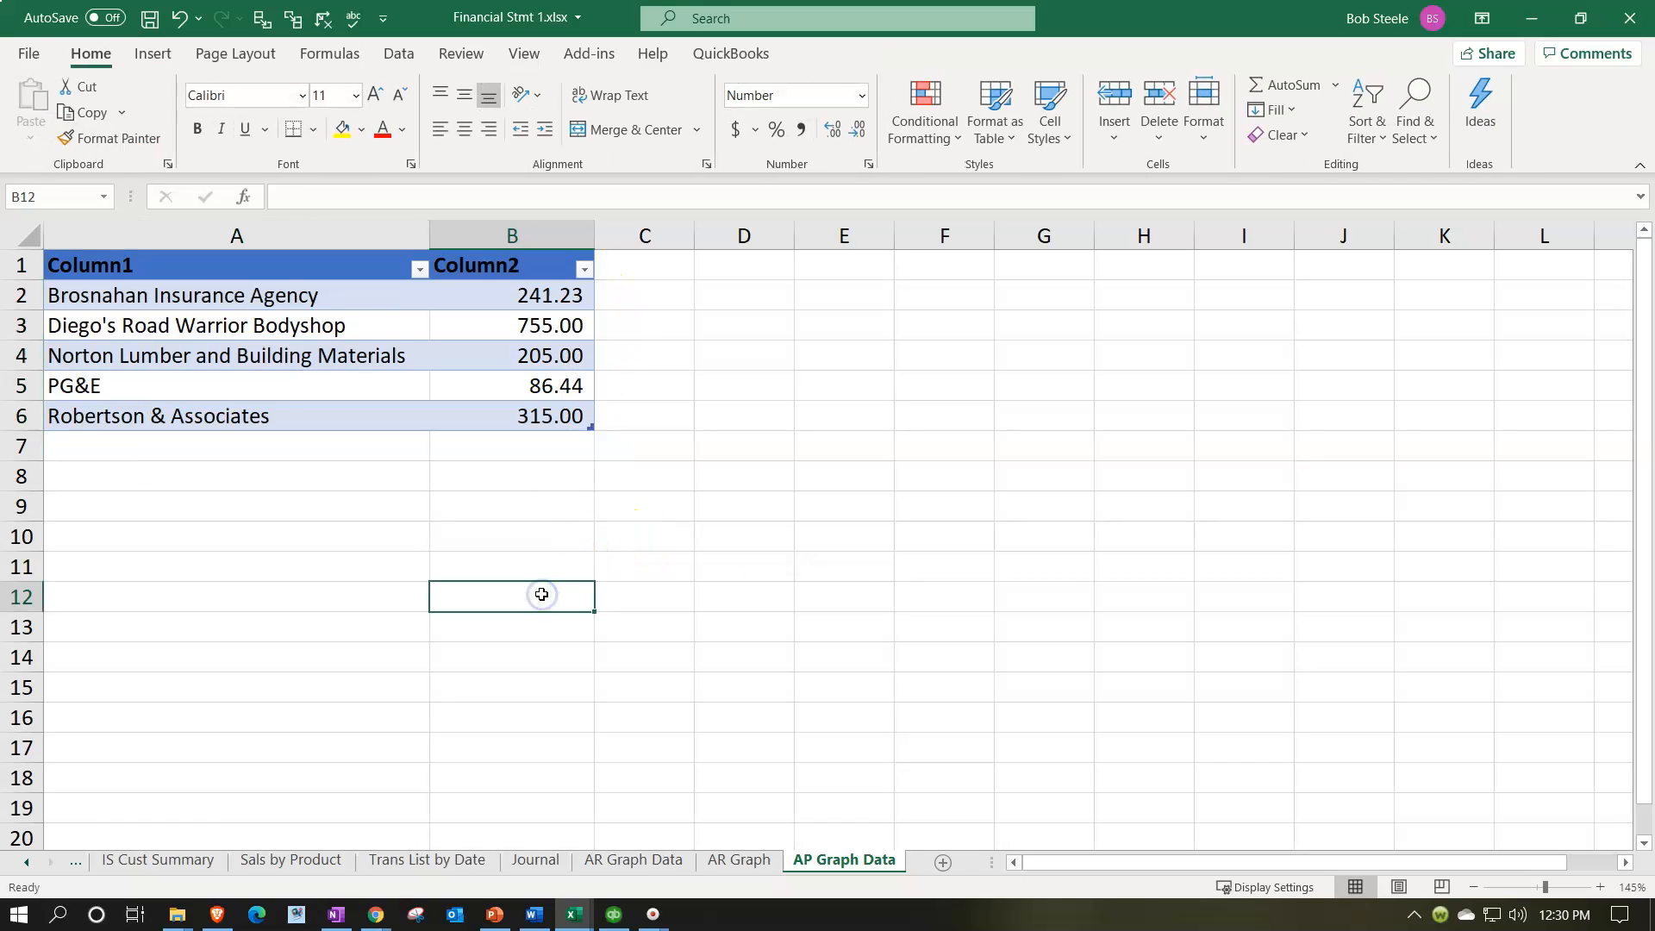
Step: Sort the vendor table by Column2 from largest to smallest
{"action": "scroll", "coordinate": [542, 594], "scroll_direction": "up", "scroll_amount": 1}
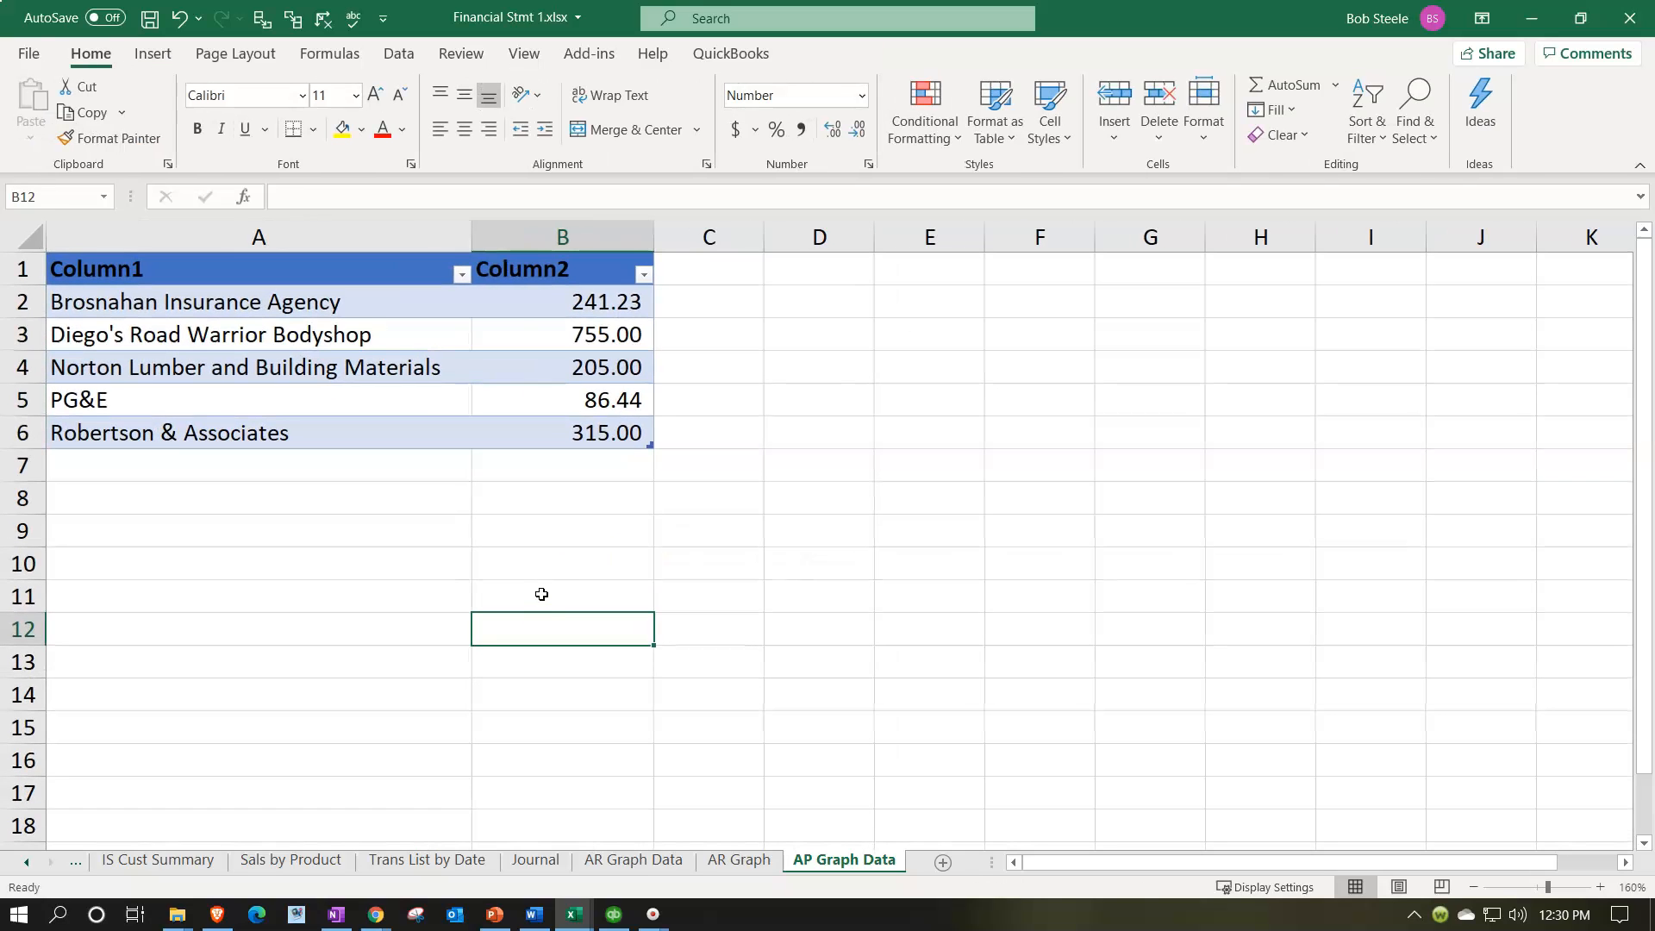
{"action": "left_click", "coordinate": [645, 275]}
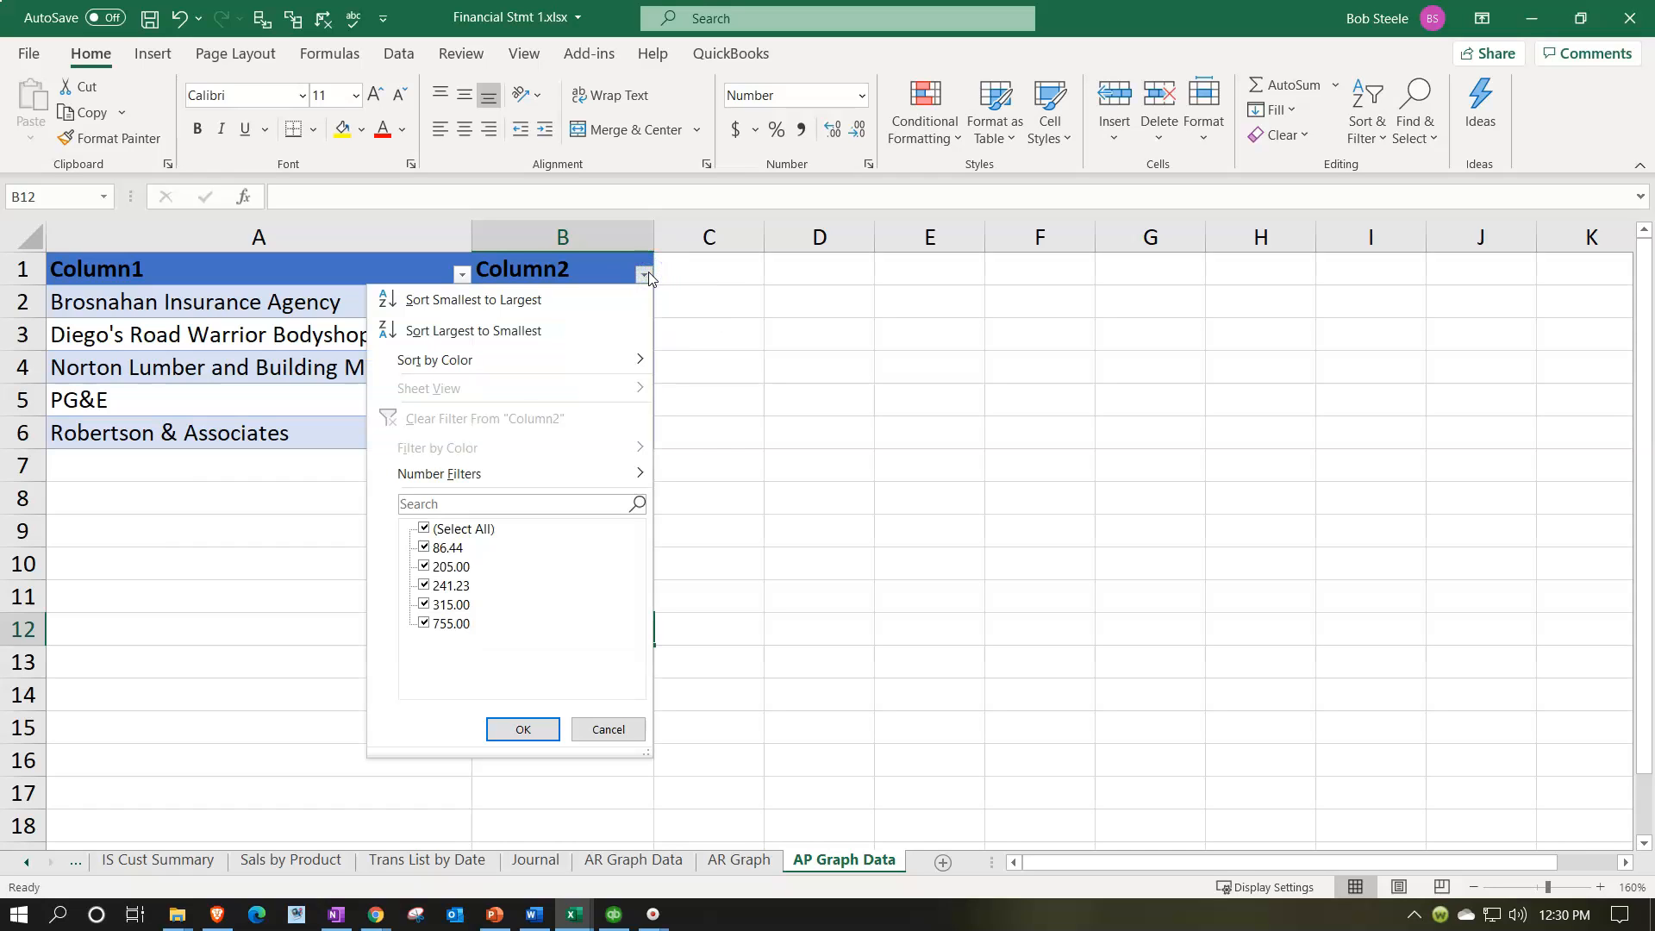
{"action": "left_click", "coordinate": [494, 334]}
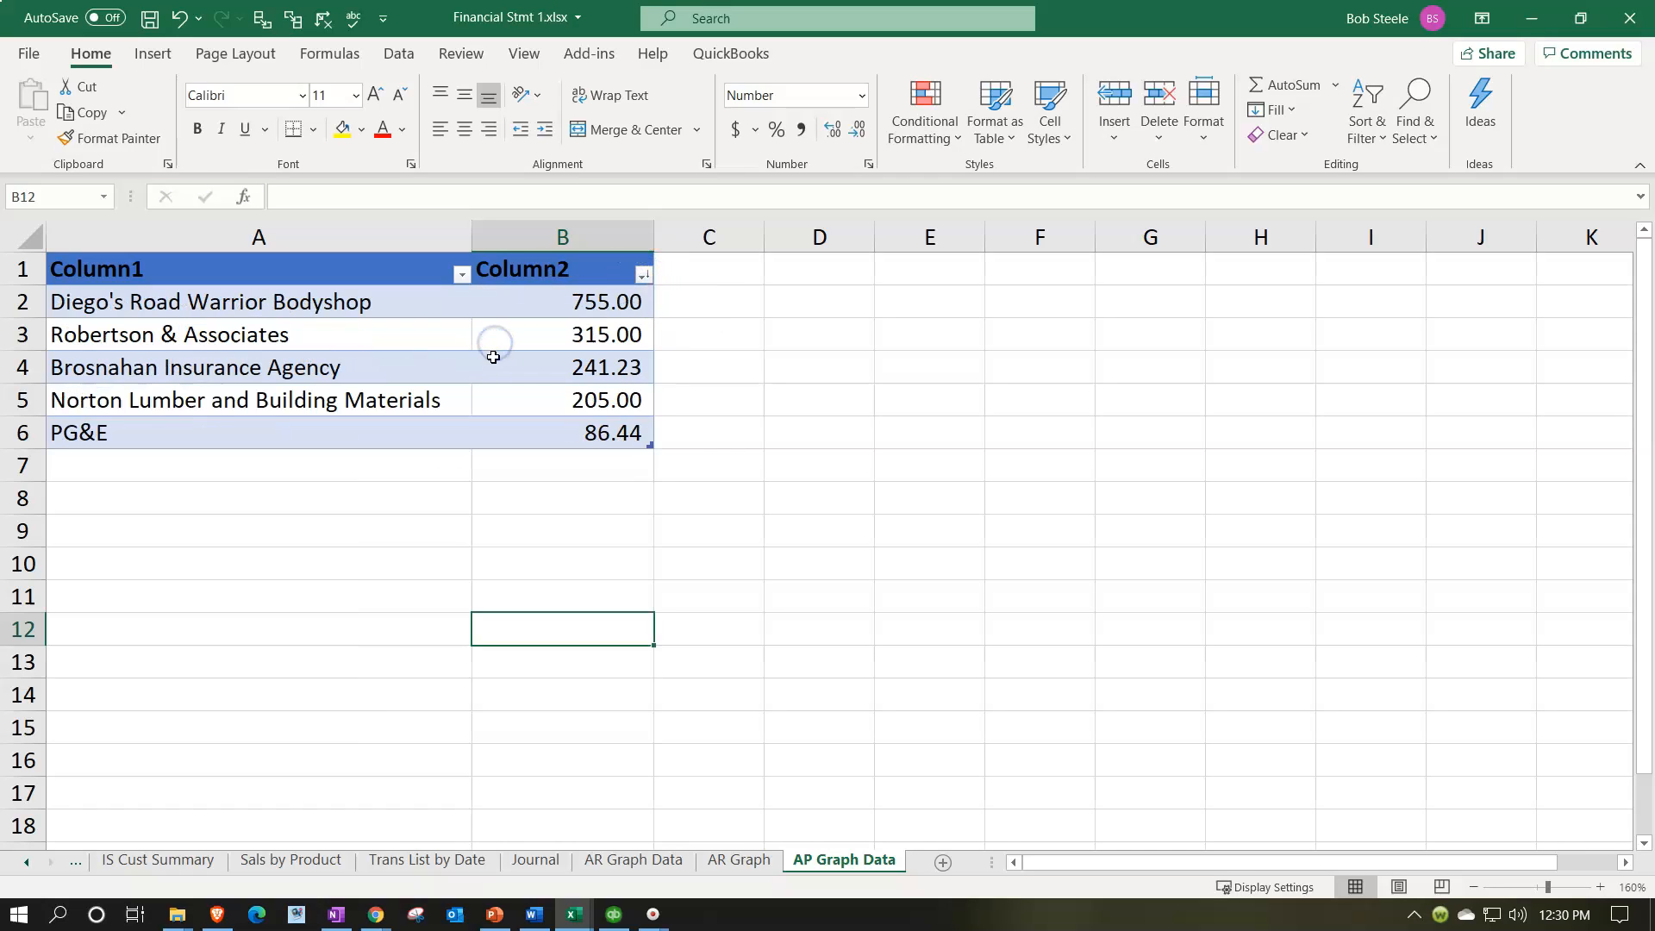
{"action": "left_click", "coordinate": [415, 627]}
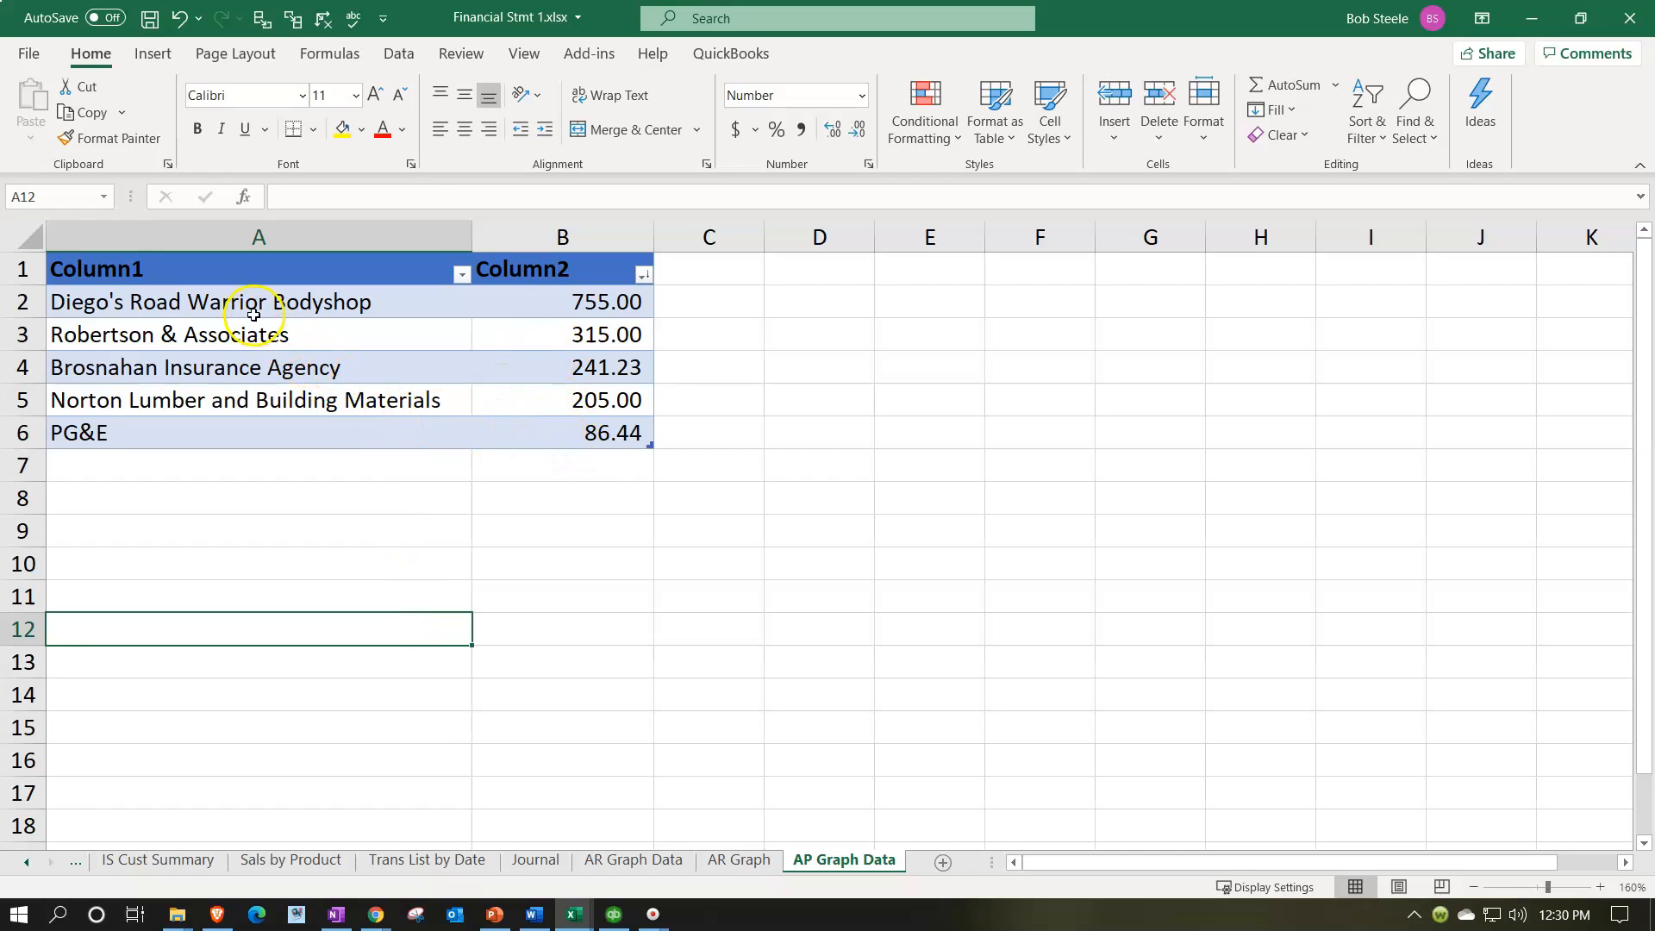
Step: Insert a 2-D pie chart from the vendor names and balances in A2:B6
{"action": "left_click_drag", "start_coordinate": [238, 304], "coordinate": [559, 423]}
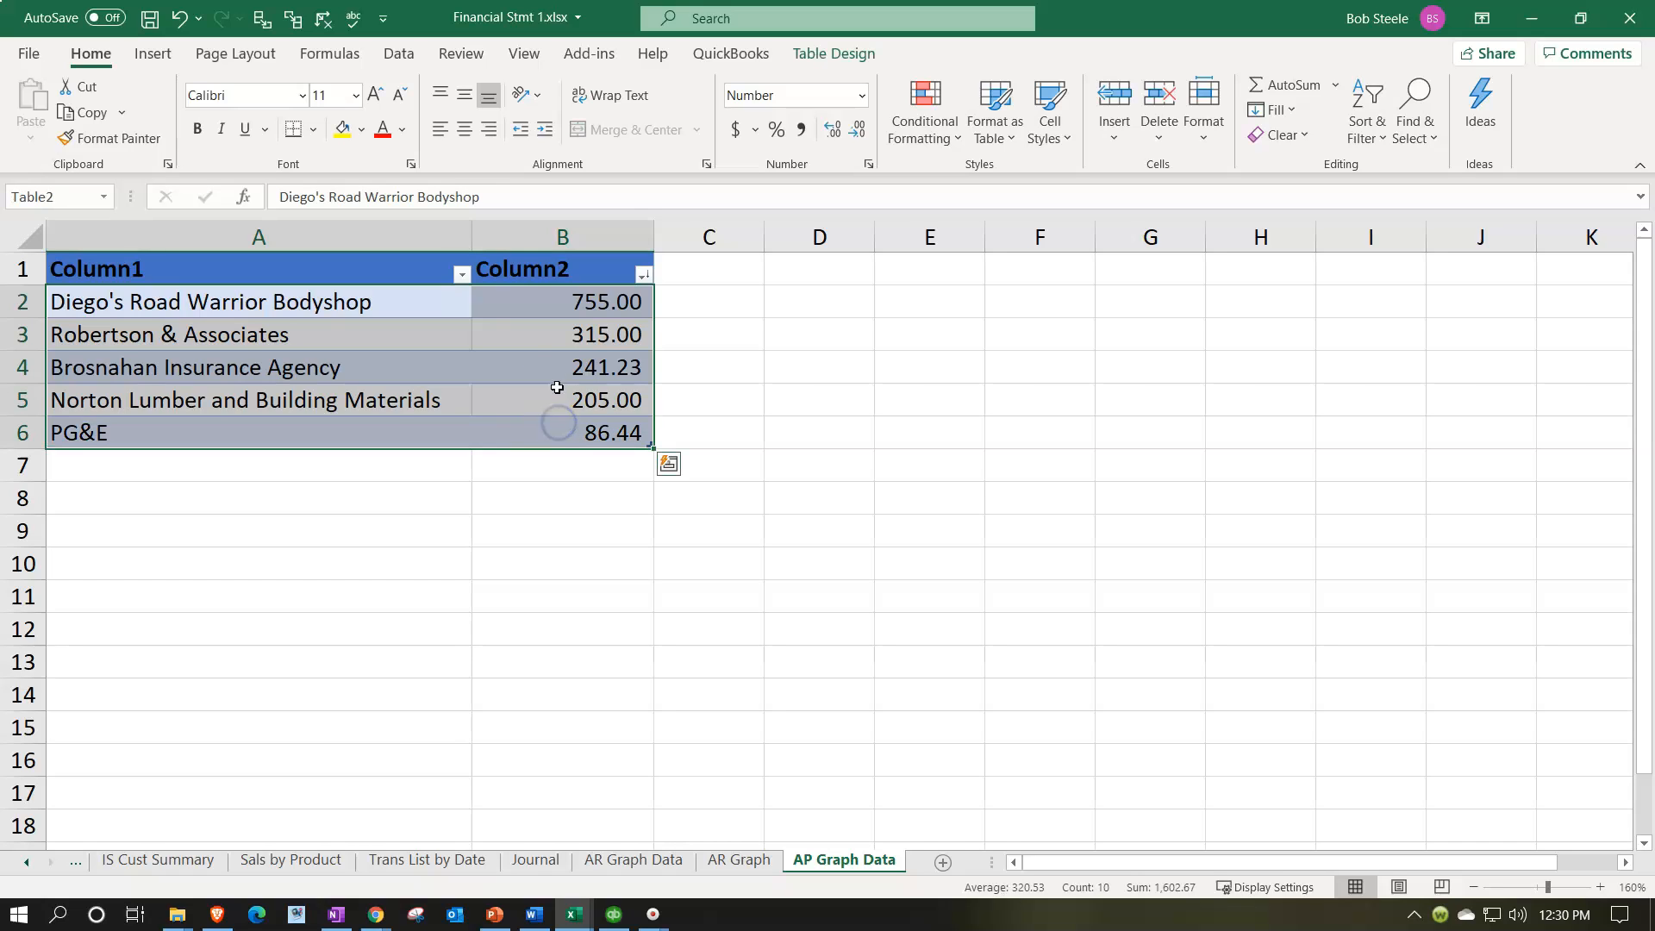
{"action": "left_click", "coordinate": [155, 54]}
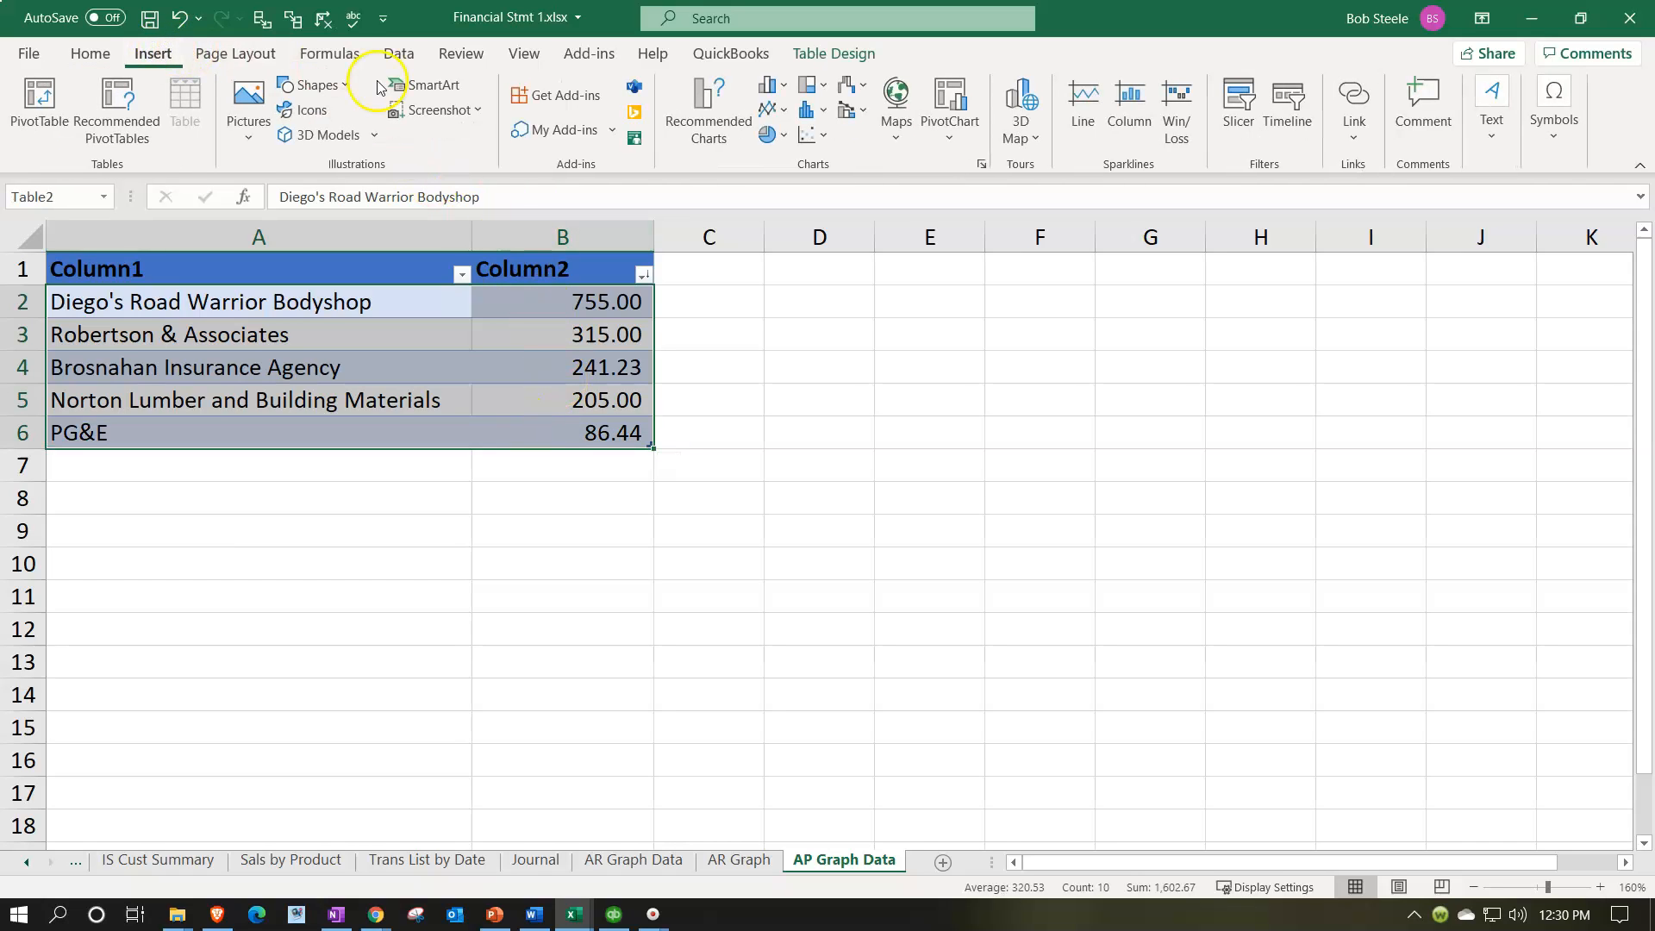
{"action": "left_click", "coordinate": [780, 136]}
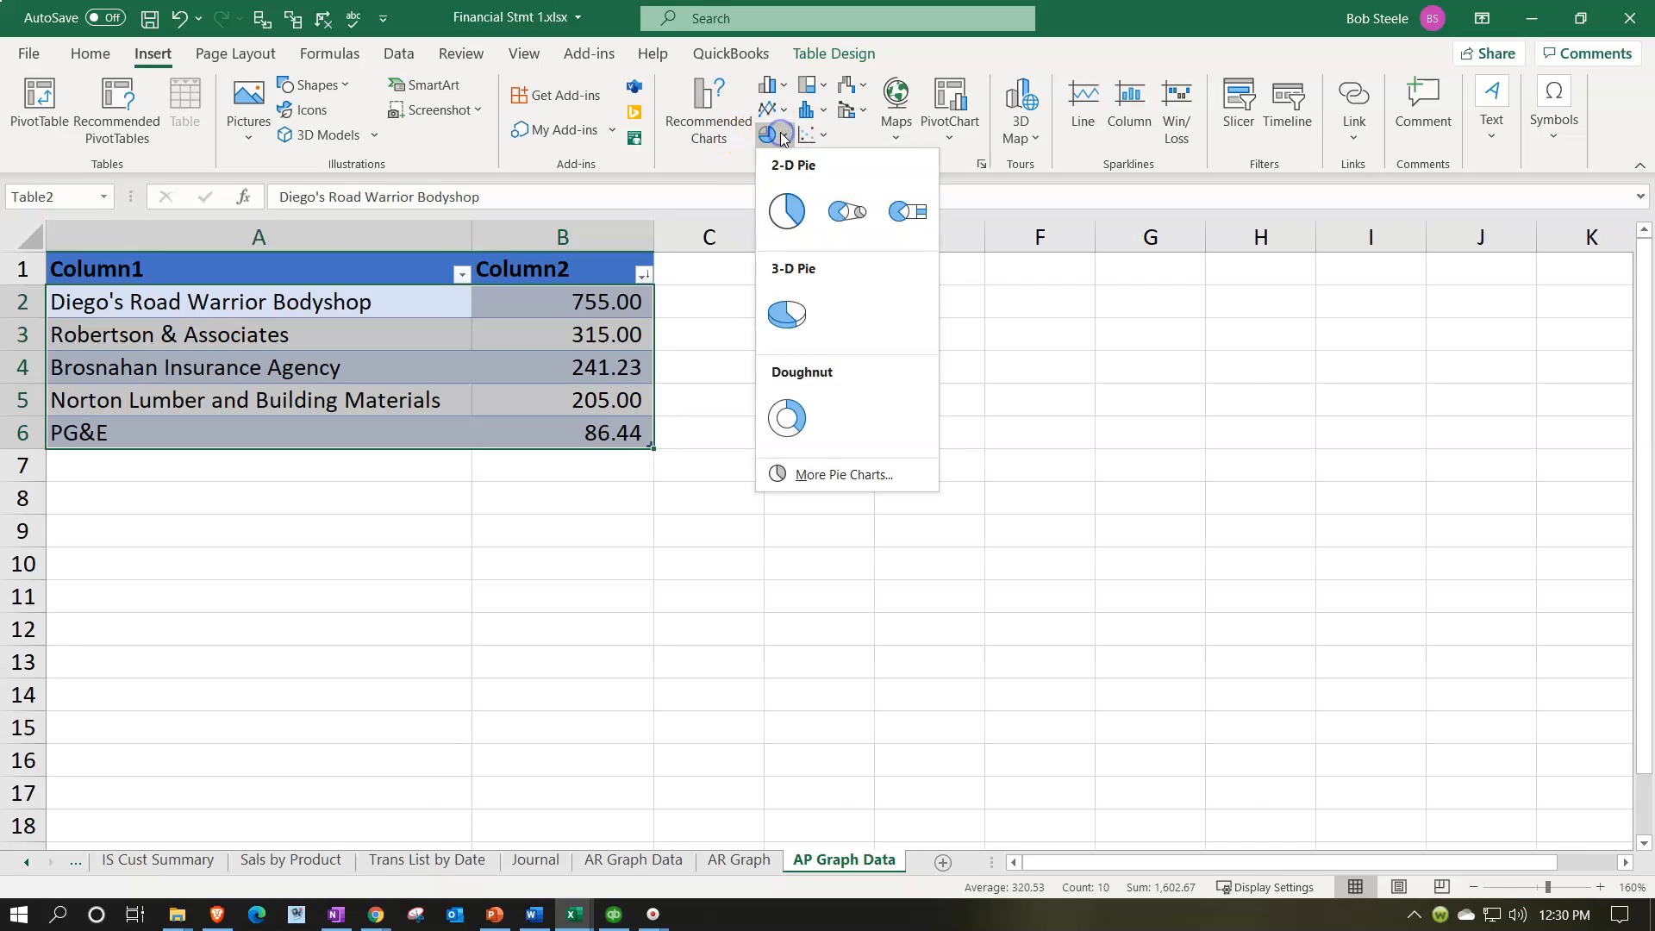
{"action": "left_click", "coordinate": [784, 214]}
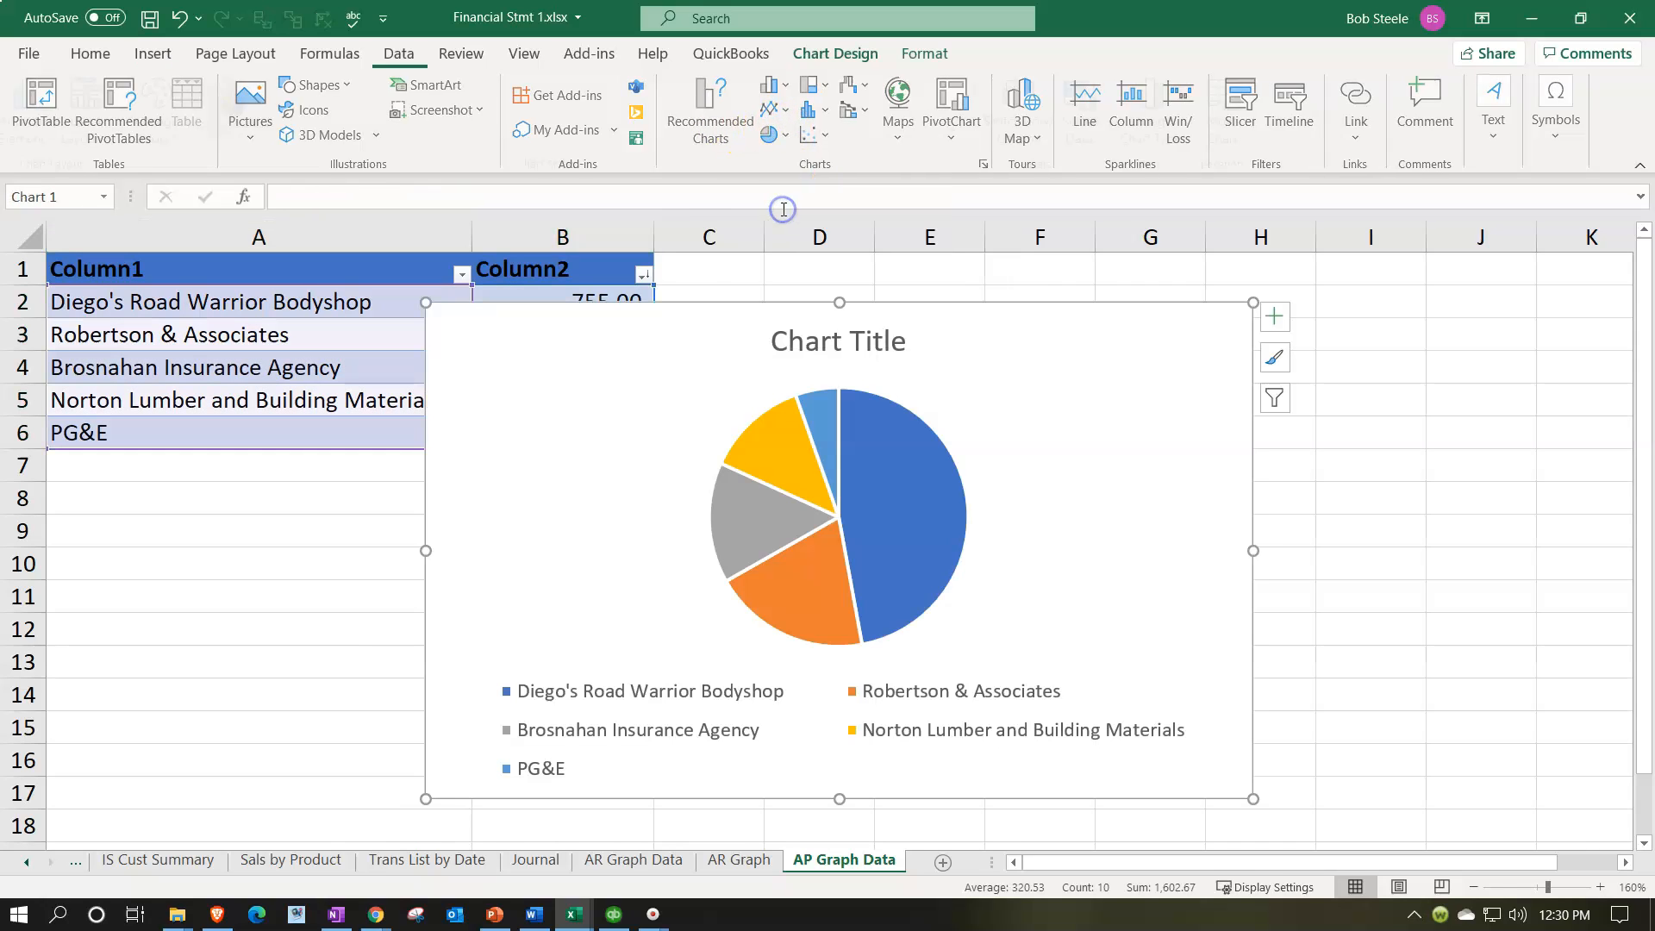
Step: Move the pie chart clear of the vendor table, and delete it
{"action": "mouse_move", "coordinate": [480, 343]}
{"action": "left_mouse_down"}
{"action": "mouse_move", "coordinate": [776, 343]}
{"action": "mouse_move", "coordinate": [777, 308]}
{"action": "left_mouse_up"}
{"action": "left_click_drag", "start_coordinate": [661, 343], "coordinate": [586, 341]}
{"action": "left_click", "coordinate": [1363, 318]}
{"action": "key", "text": "Delete"}
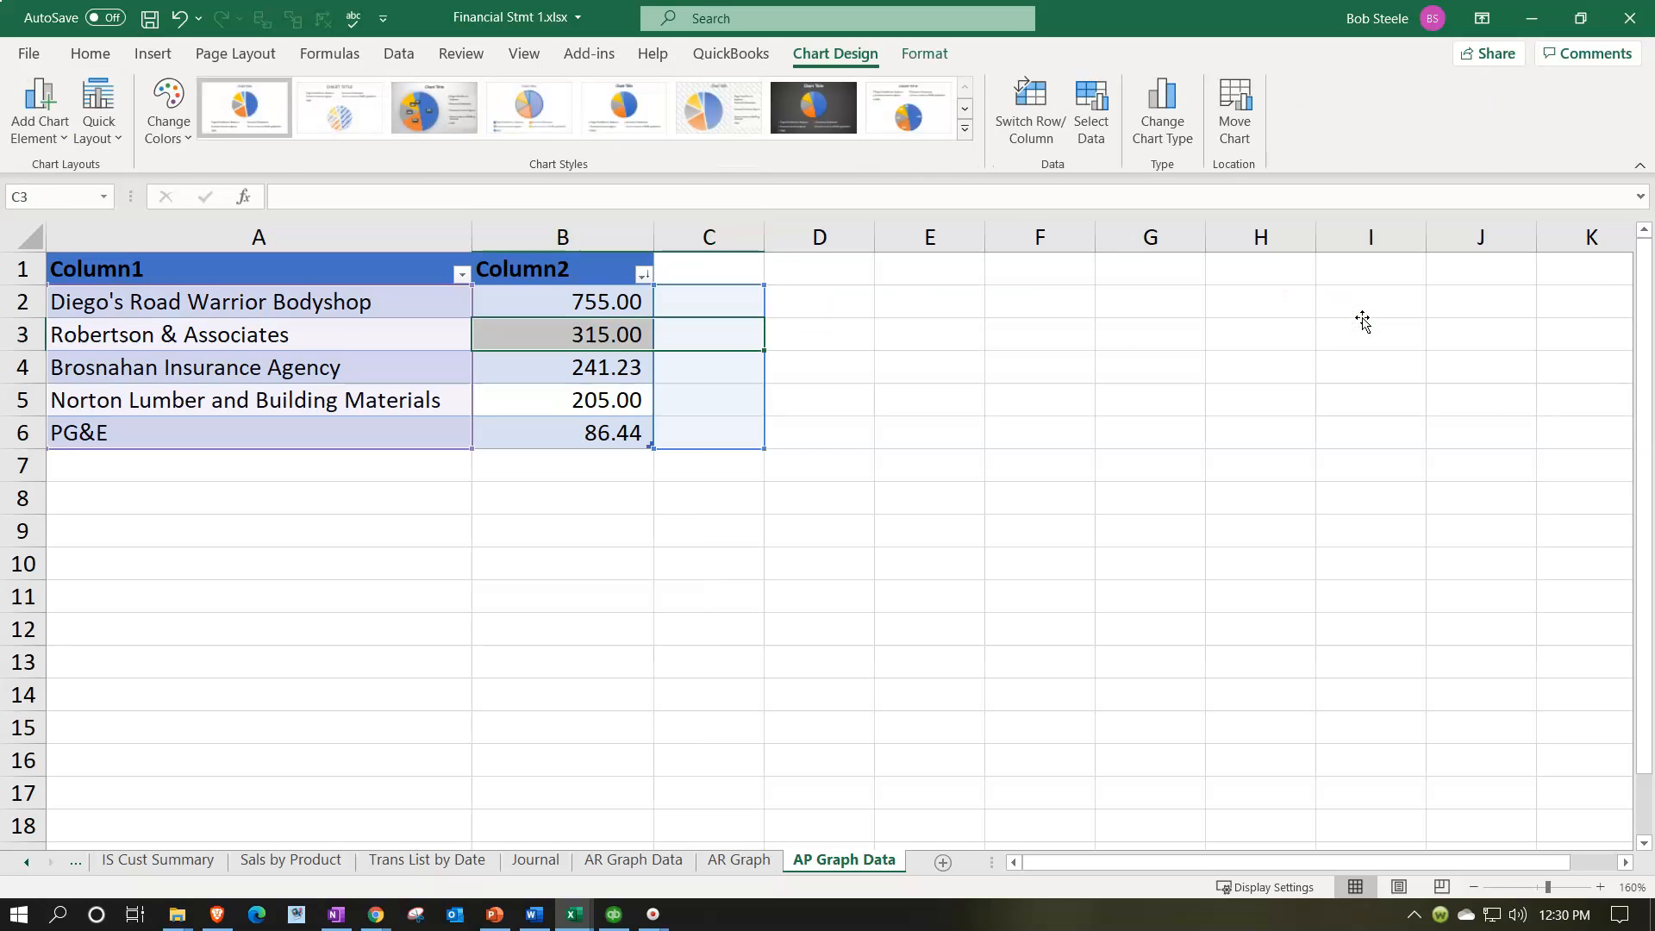
Step: Insert a 2-D pie chart from the vendor names and balances in A2:B6 and place it beside the table
{"action": "left_click_drag", "start_coordinate": [352, 310], "coordinate": [559, 426]}
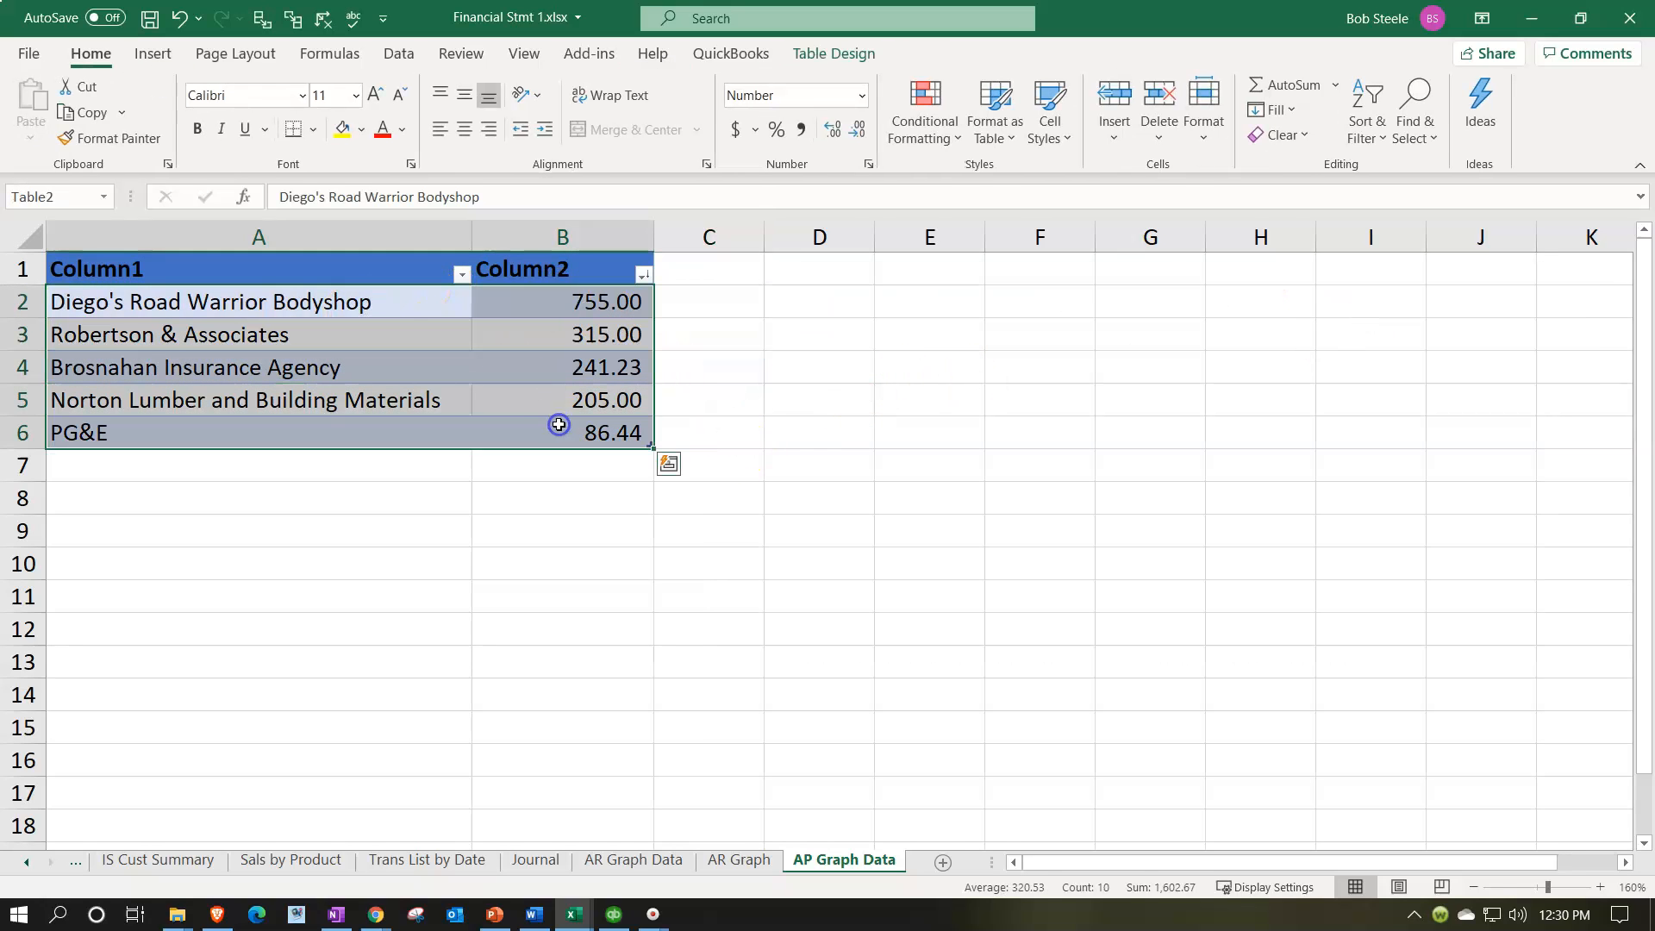
{"action": "left_click", "coordinate": [152, 54]}
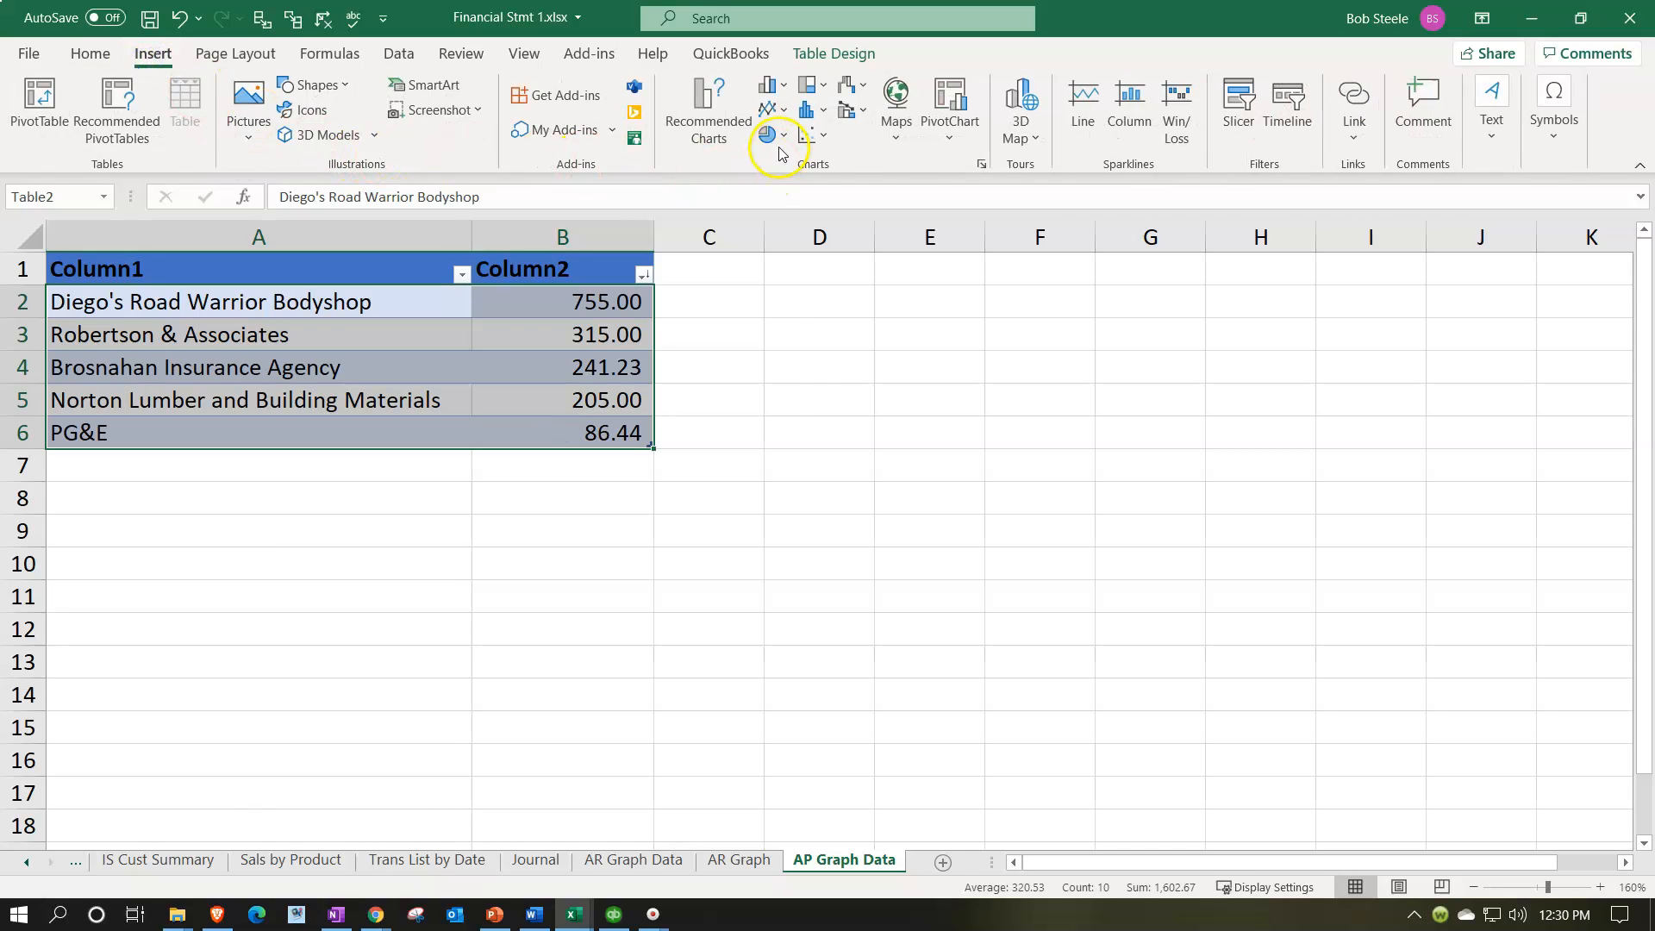
{"action": "left_click", "coordinate": [771, 136]}
{"action": "left_click", "coordinate": [841, 211]}
{"action": "left_click_drag", "start_coordinate": [991, 352], "coordinate": [1280, 321]}
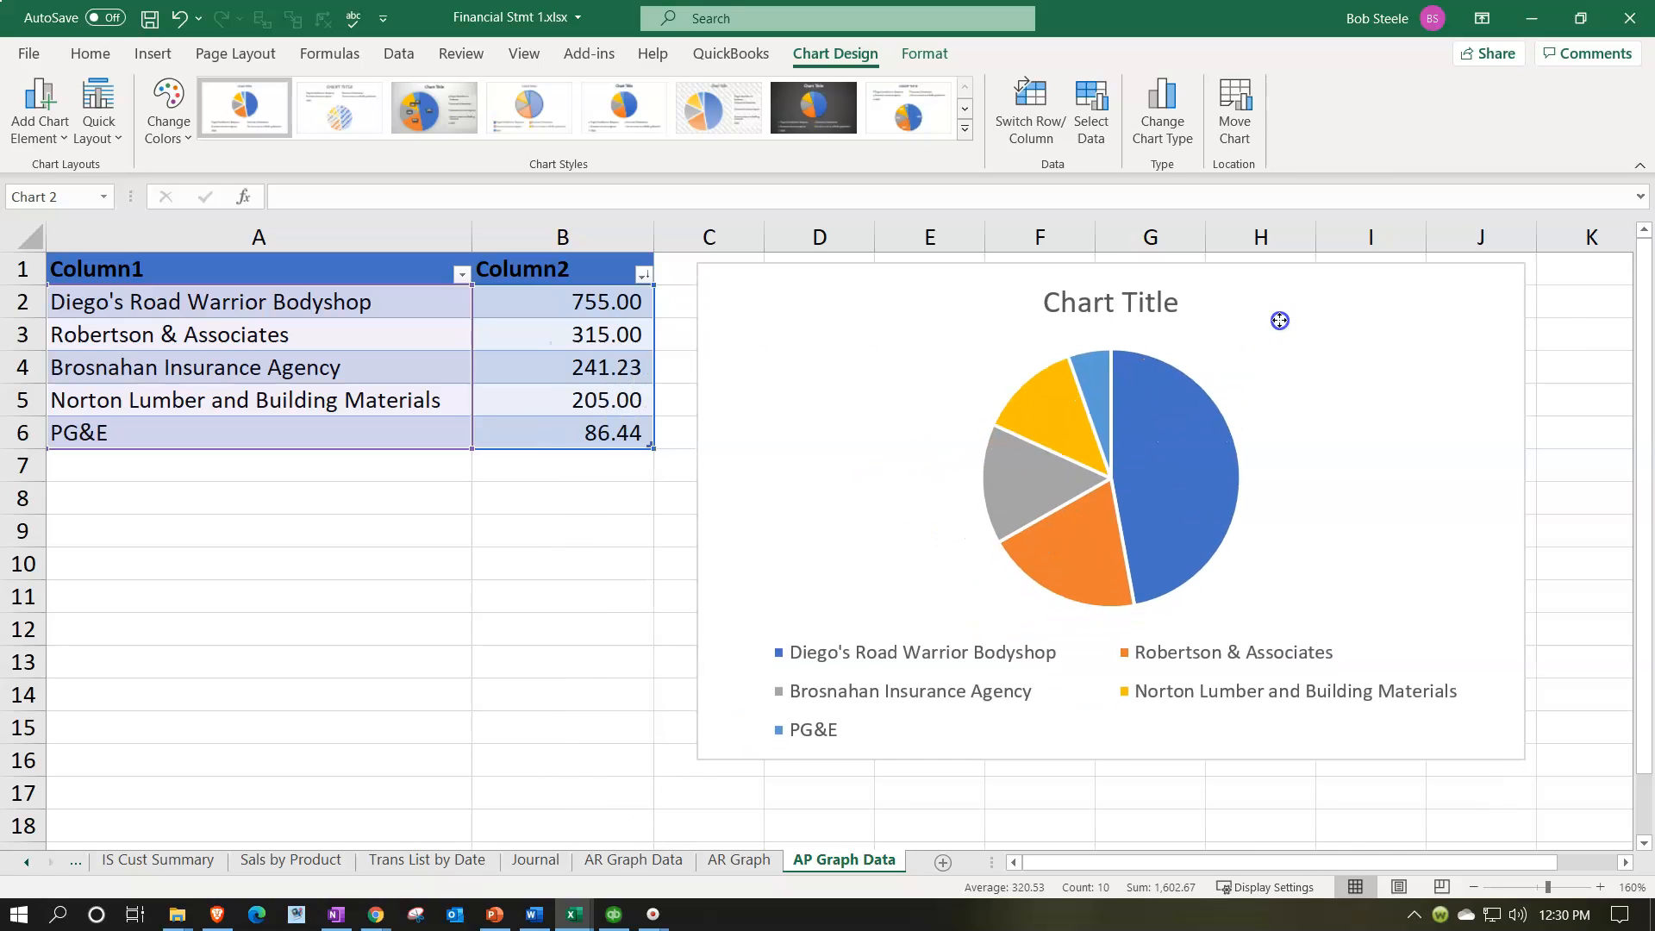
Step: Set the pie chart's legend position to Right and change the chart title to Accounts Payable
{"action": "left_click", "coordinate": [1552, 277]}
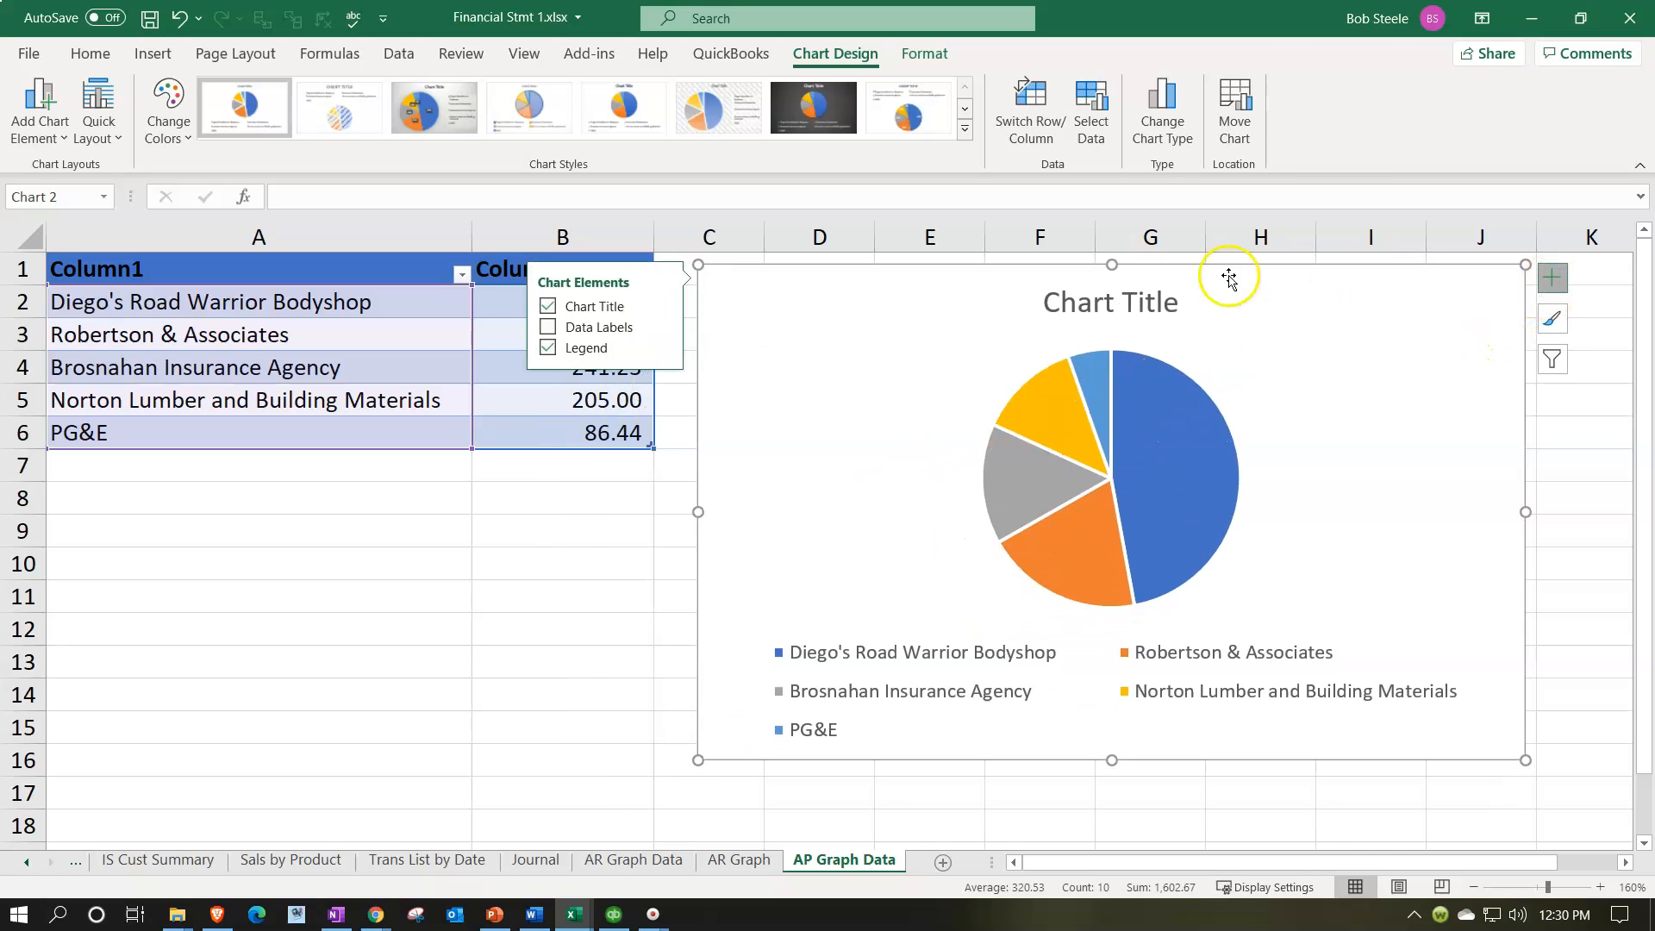
{"action": "left_click", "coordinate": [662, 349]}
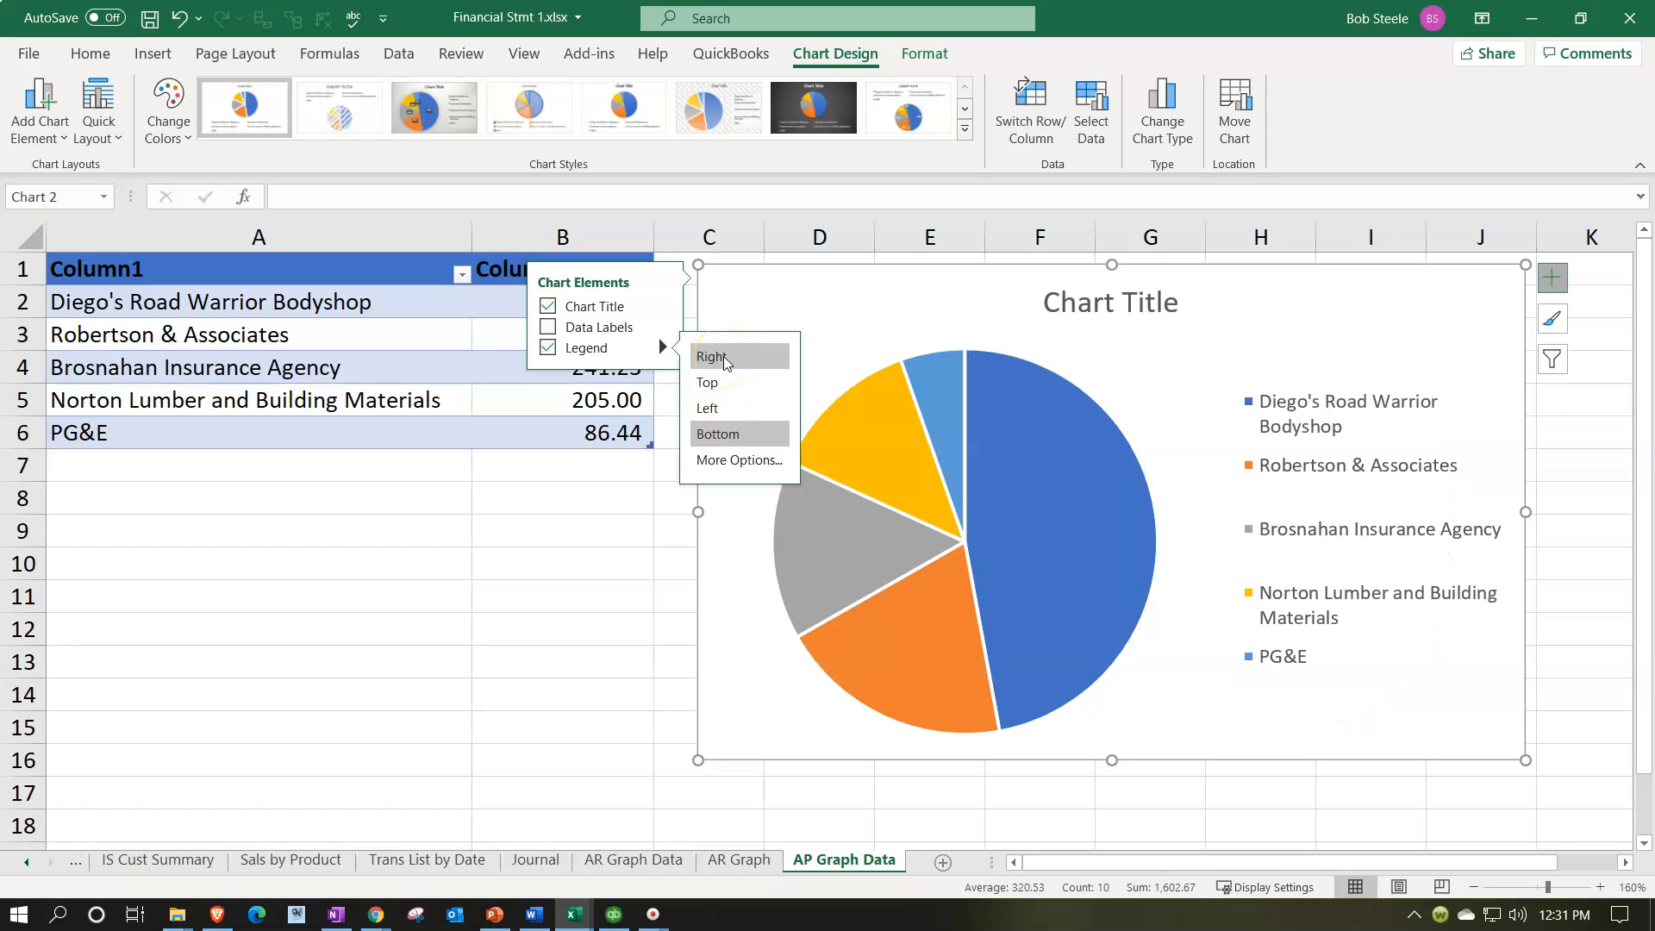
{"action": "left_click", "coordinate": [1055, 300]}
{"action": "left_click_drag", "start_coordinate": [1055, 300], "coordinate": [1219, 316]}
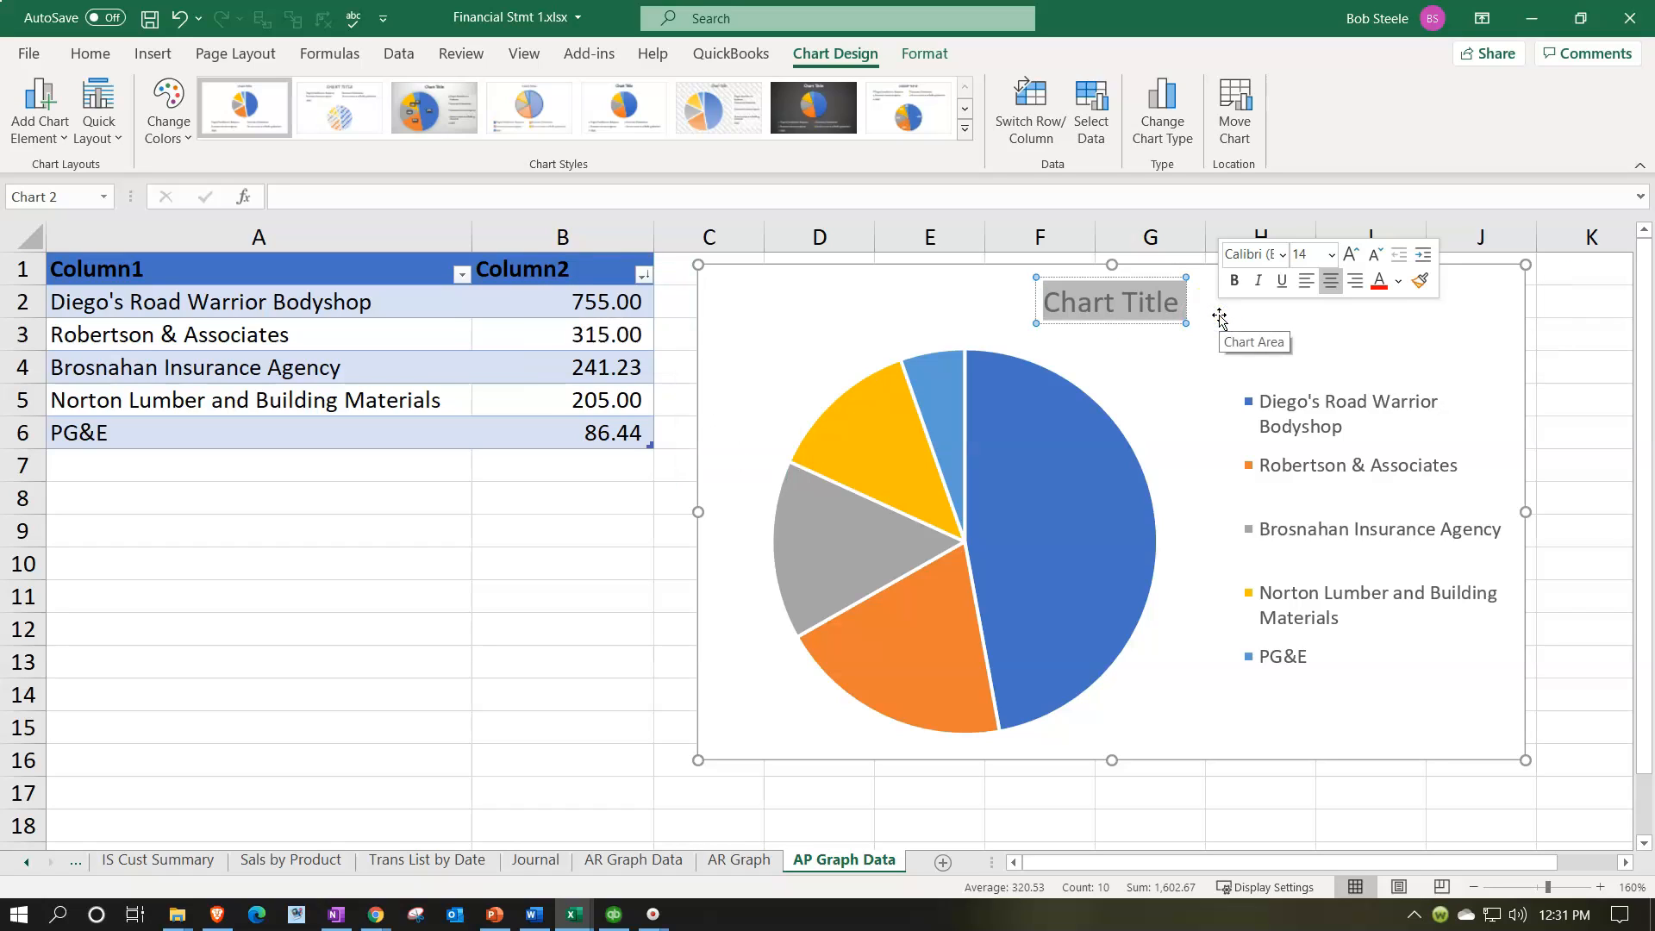
{"action": "type", "text": "Accounts Payab;e"}
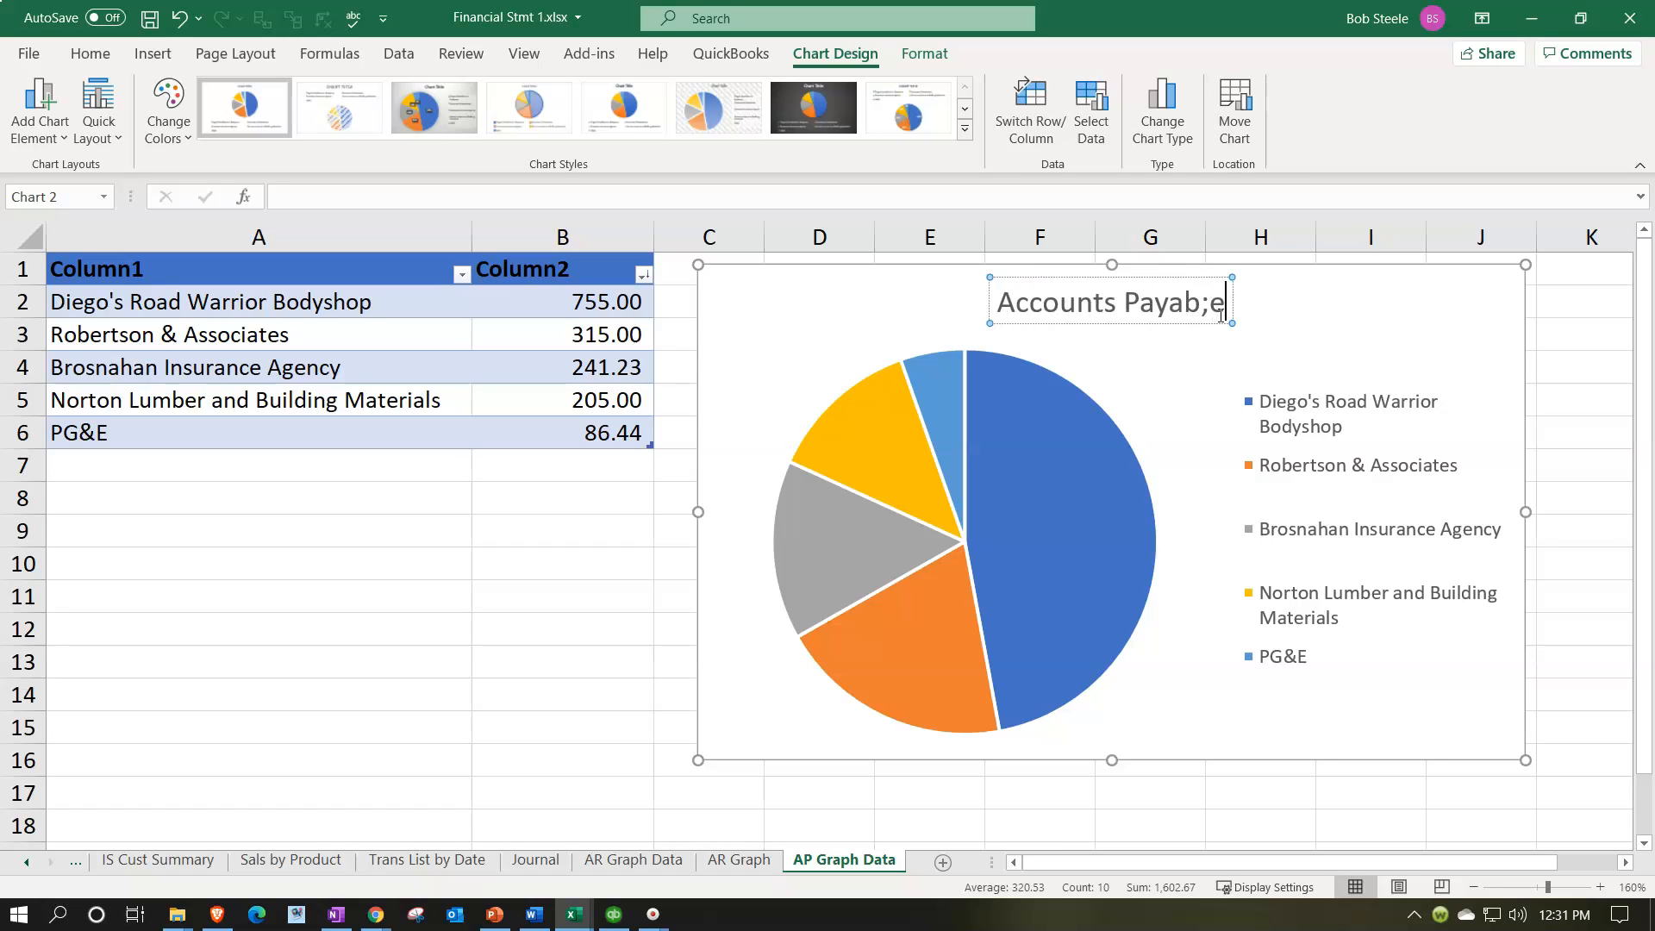
{"action": "type", "text": "\\"}
{"action": "key", "text": "BackSpace"}
{"action": "key", "text": "BackSpace"}
{"action": "key", "text": "BackSpace"}
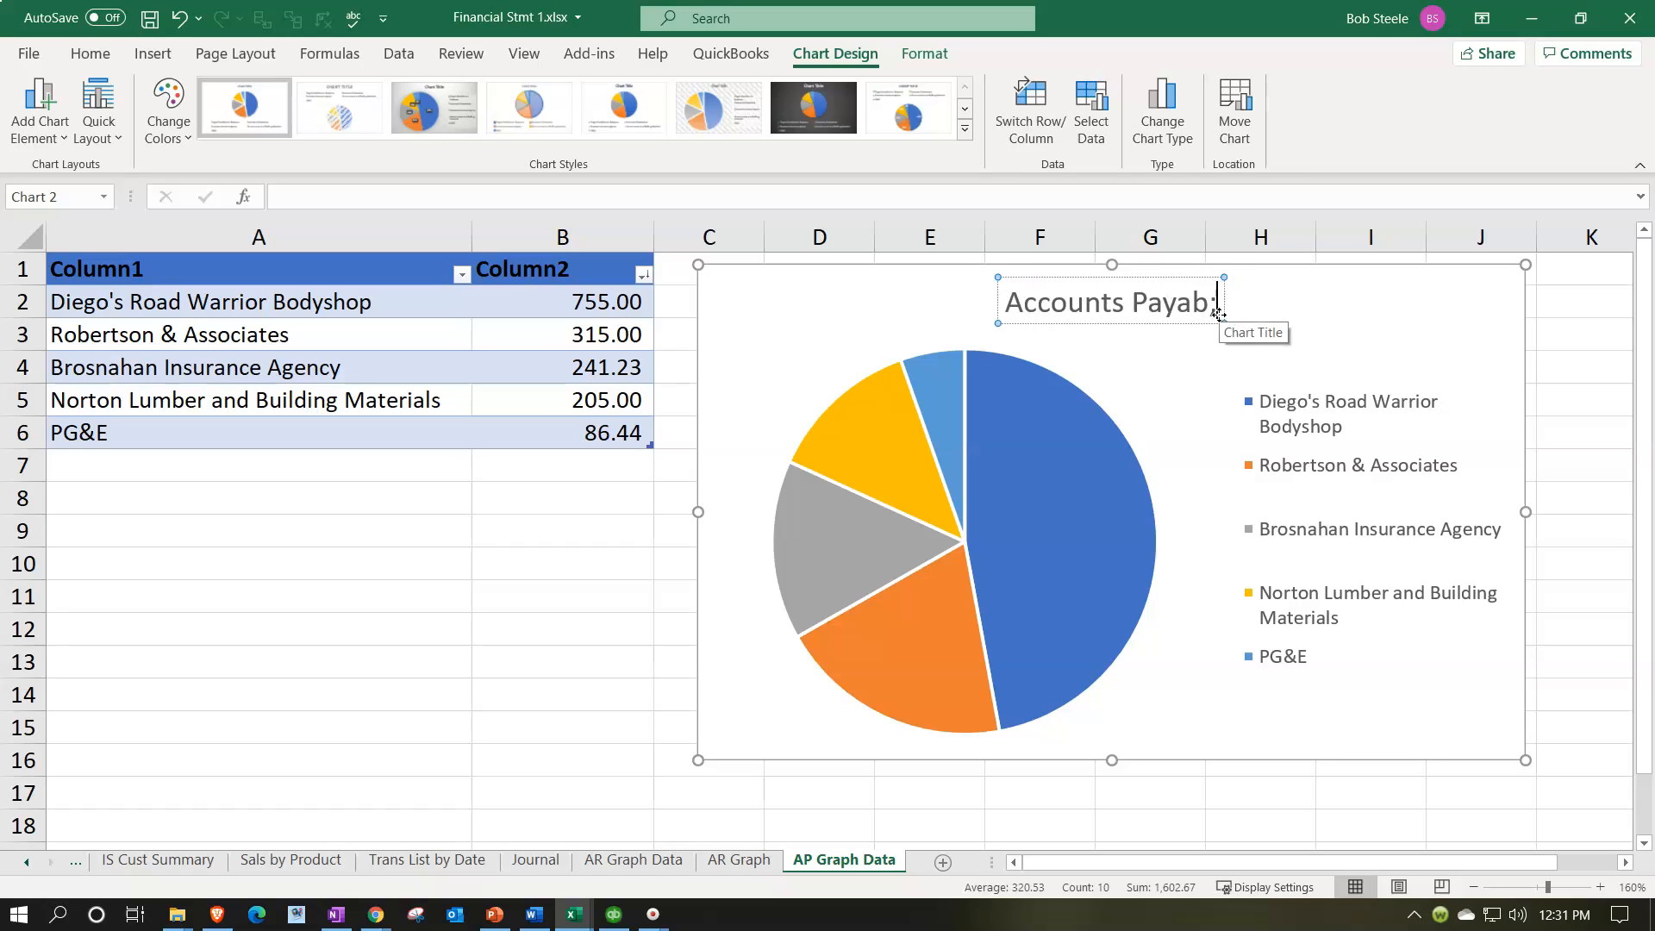
{"action": "type", "text": "le"}
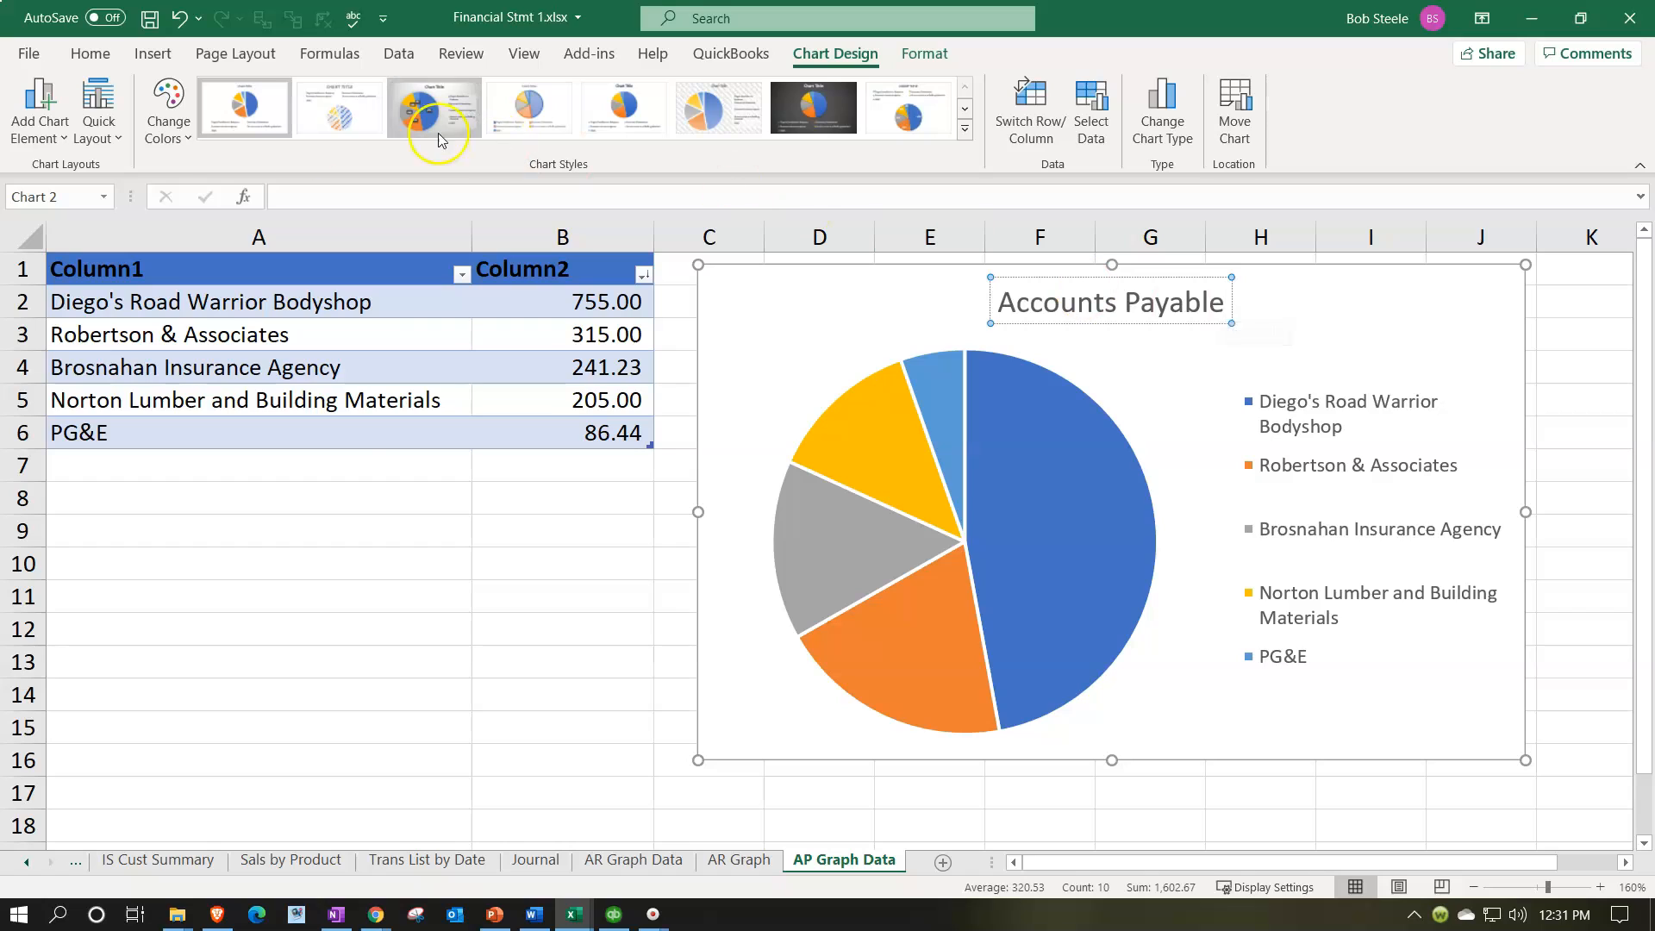
Step: Try the orange-yellow-green colorful palette and the orange monochromatic palette on the pie chart
{"action": "left_click", "coordinate": [168, 117]}
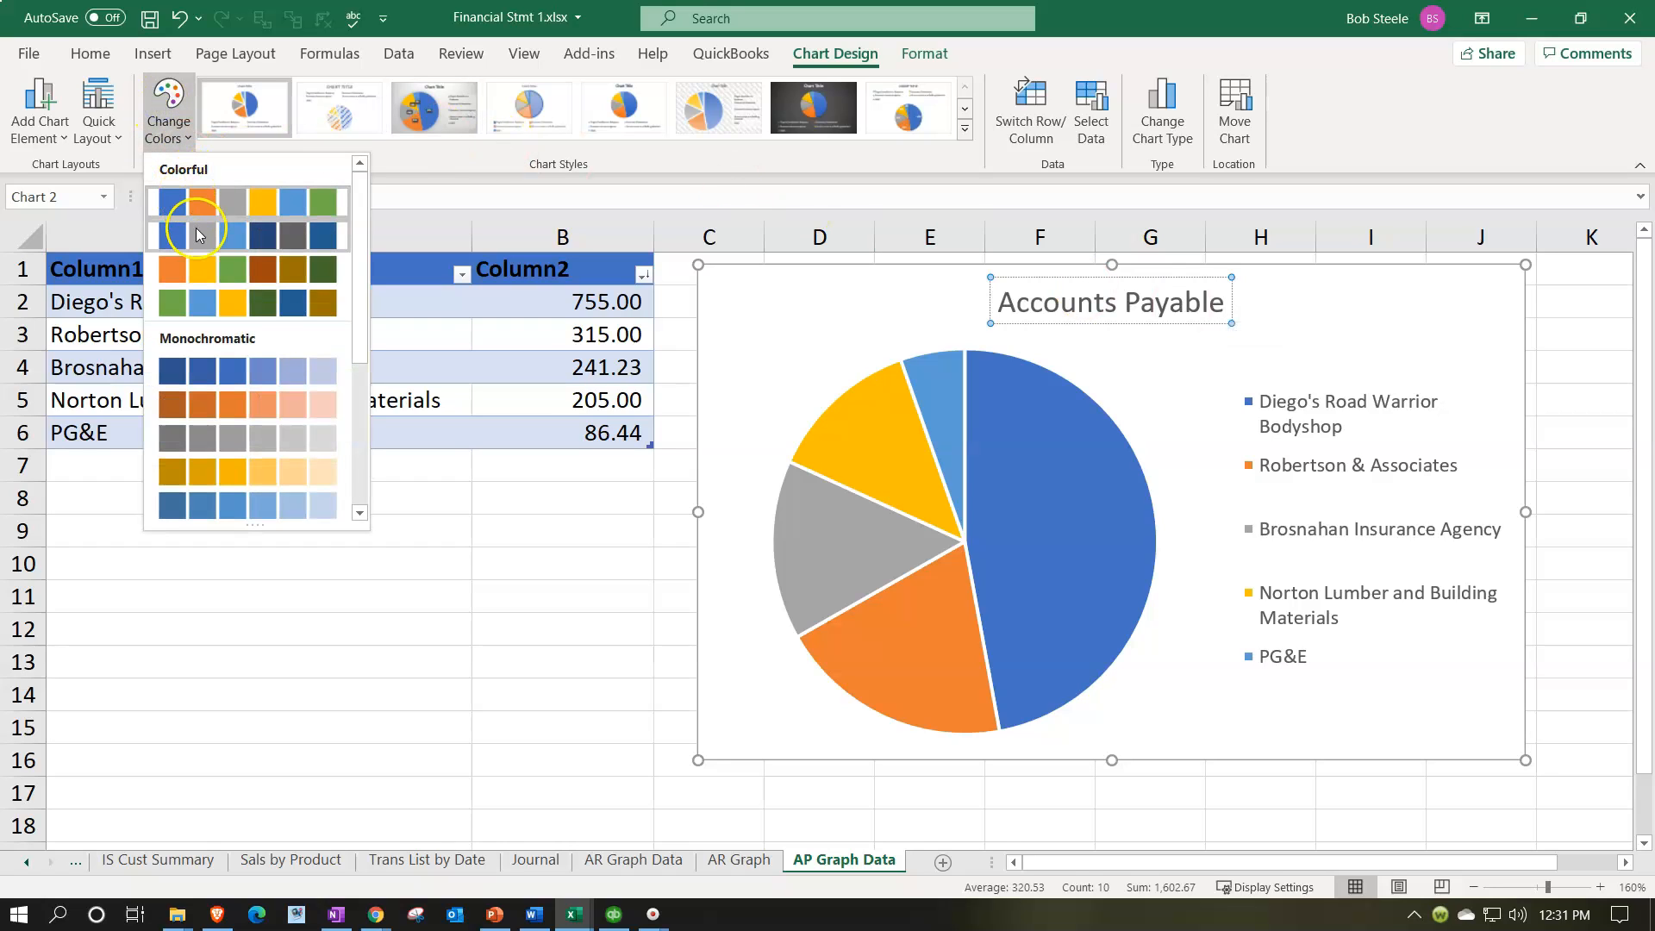
{"action": "left_click", "coordinate": [203, 262]}
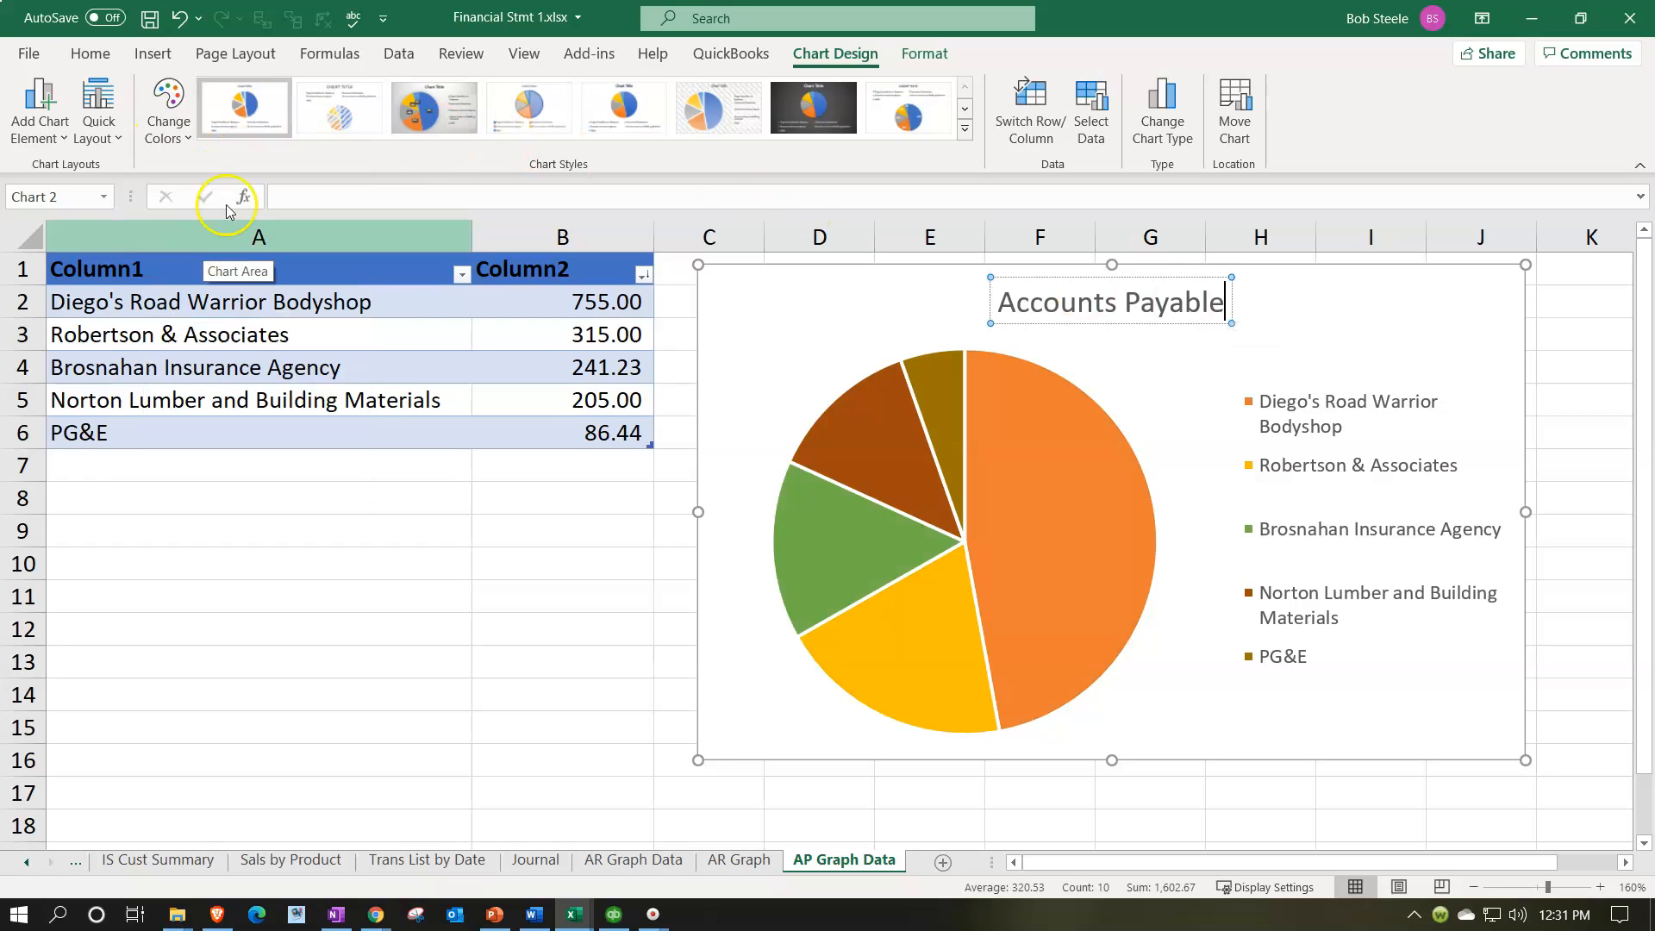
{"action": "left_click", "coordinate": [181, 111]}
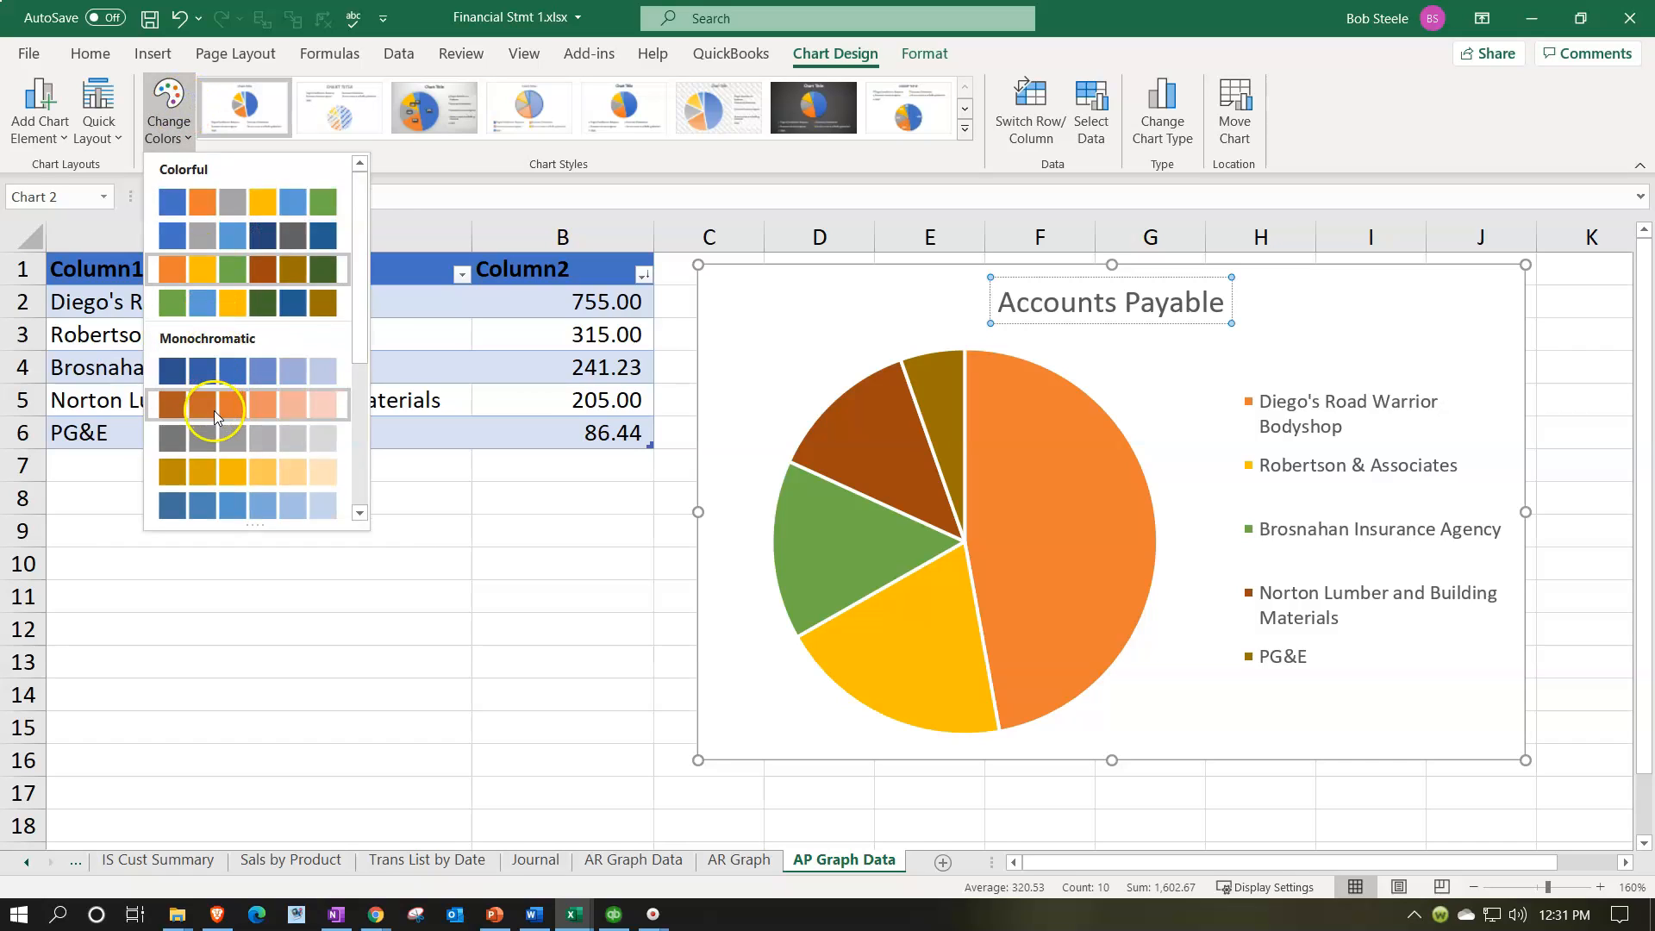
{"action": "left_click", "coordinate": [212, 405]}
Step: Apply the colorful palette that begins with green and light blue to the pie chart, and shrink the chart
{"action": "left_click", "coordinate": [172, 113]}
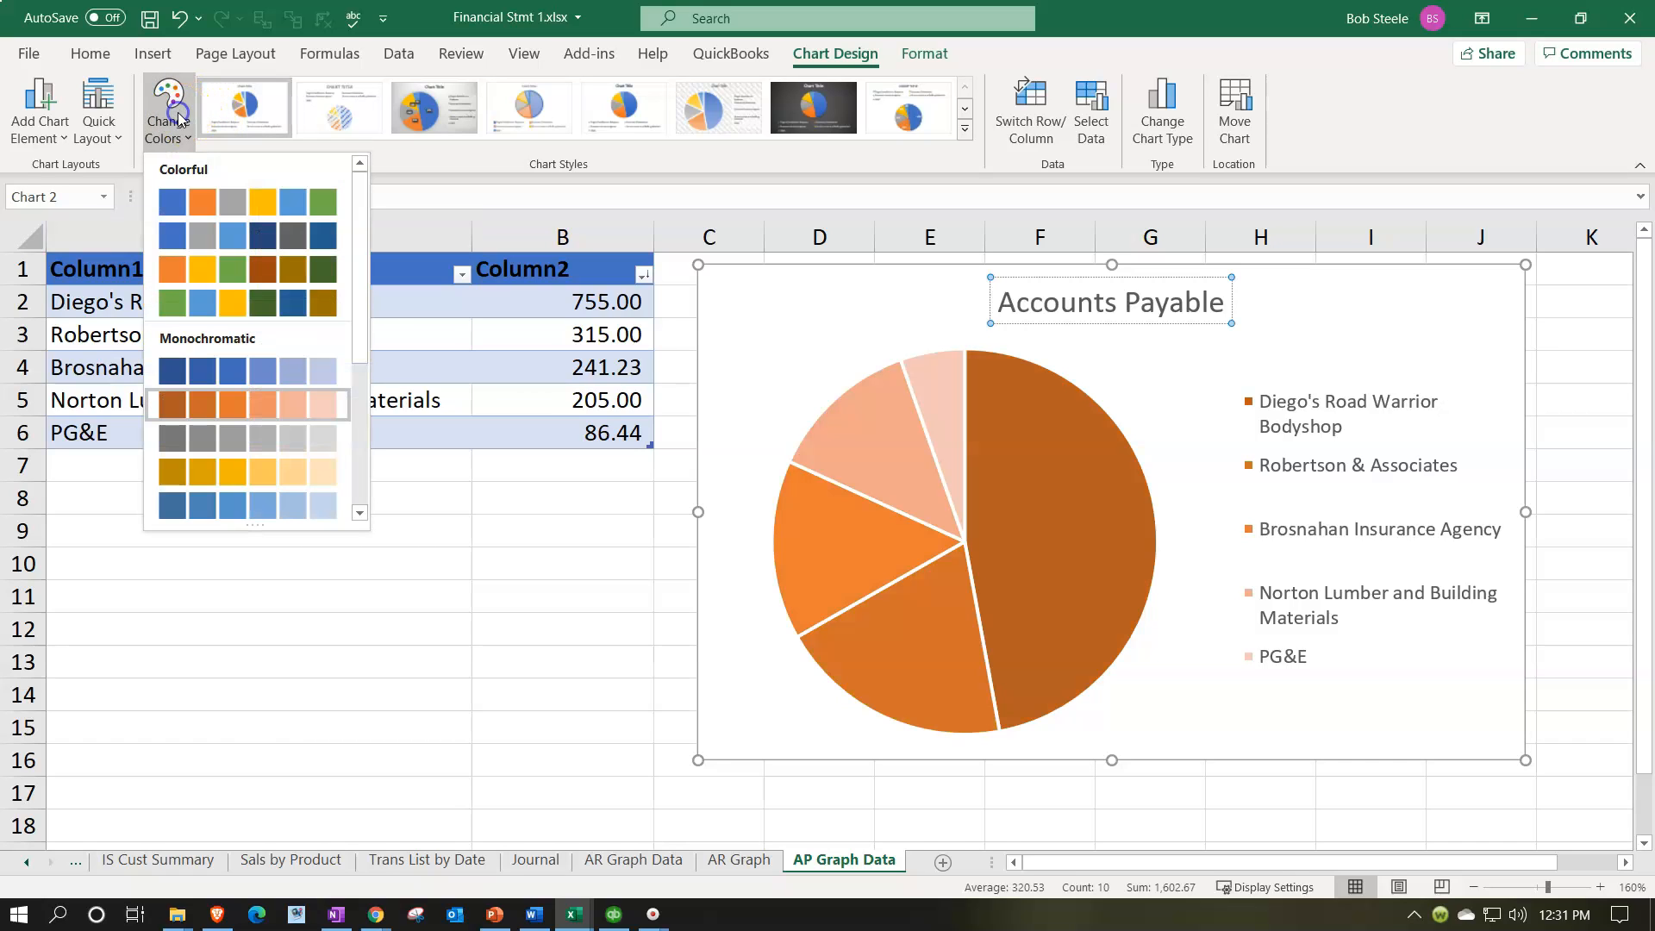
{"action": "left_click", "coordinate": [226, 305]}
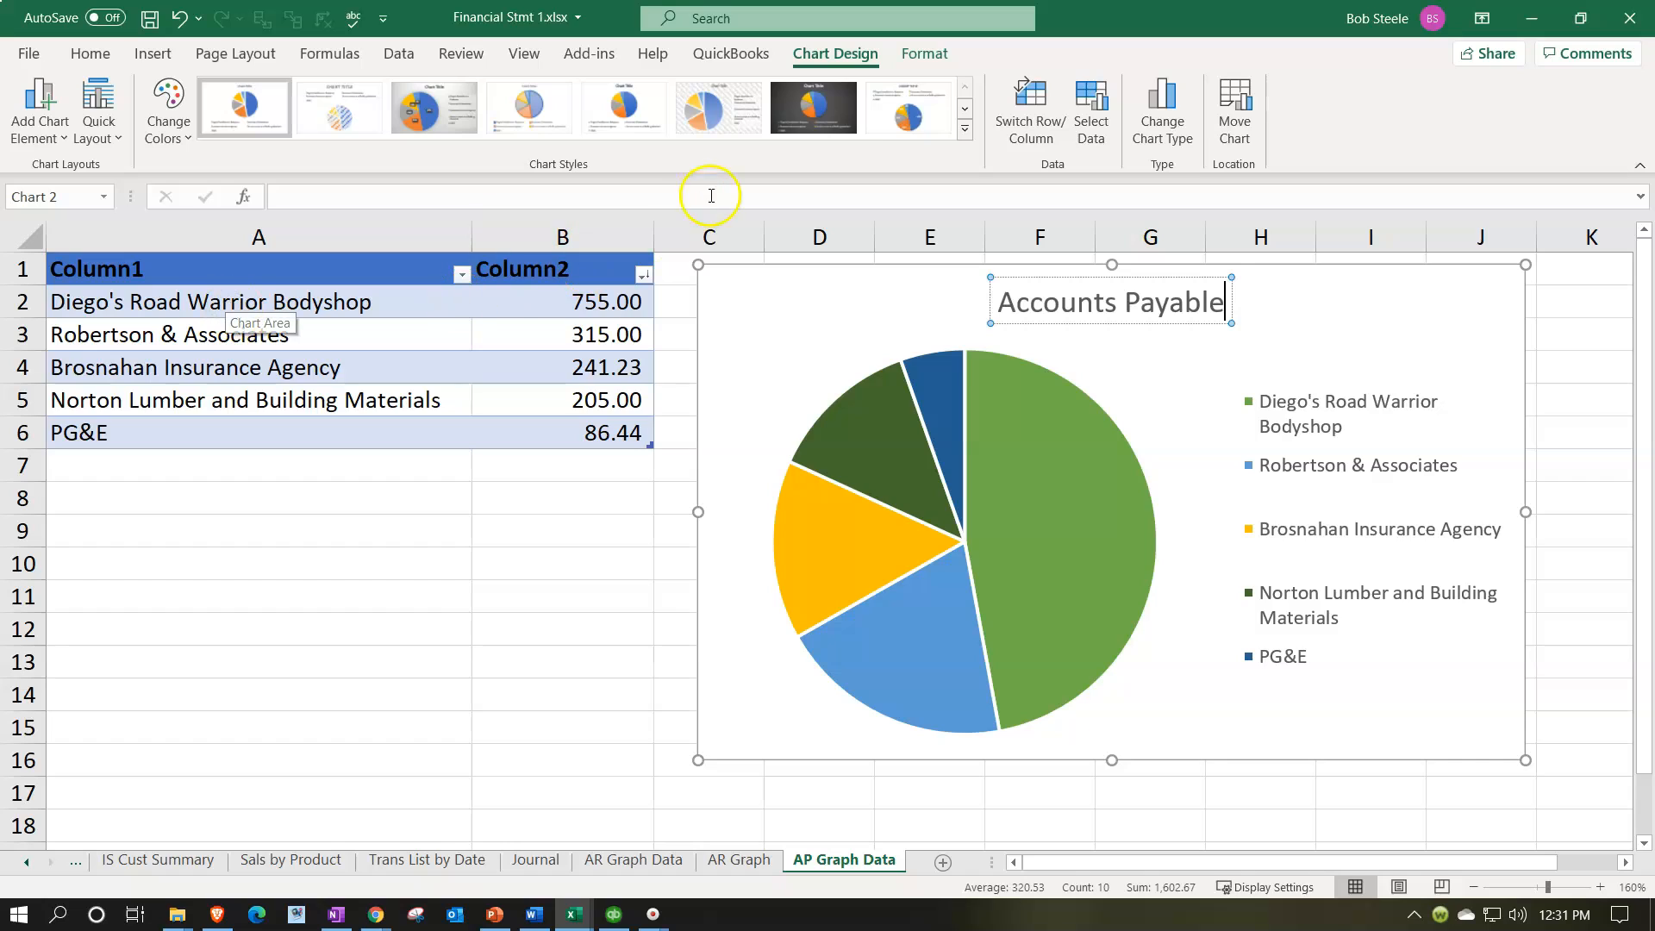
{"action": "left_click", "coordinate": [966, 127]}
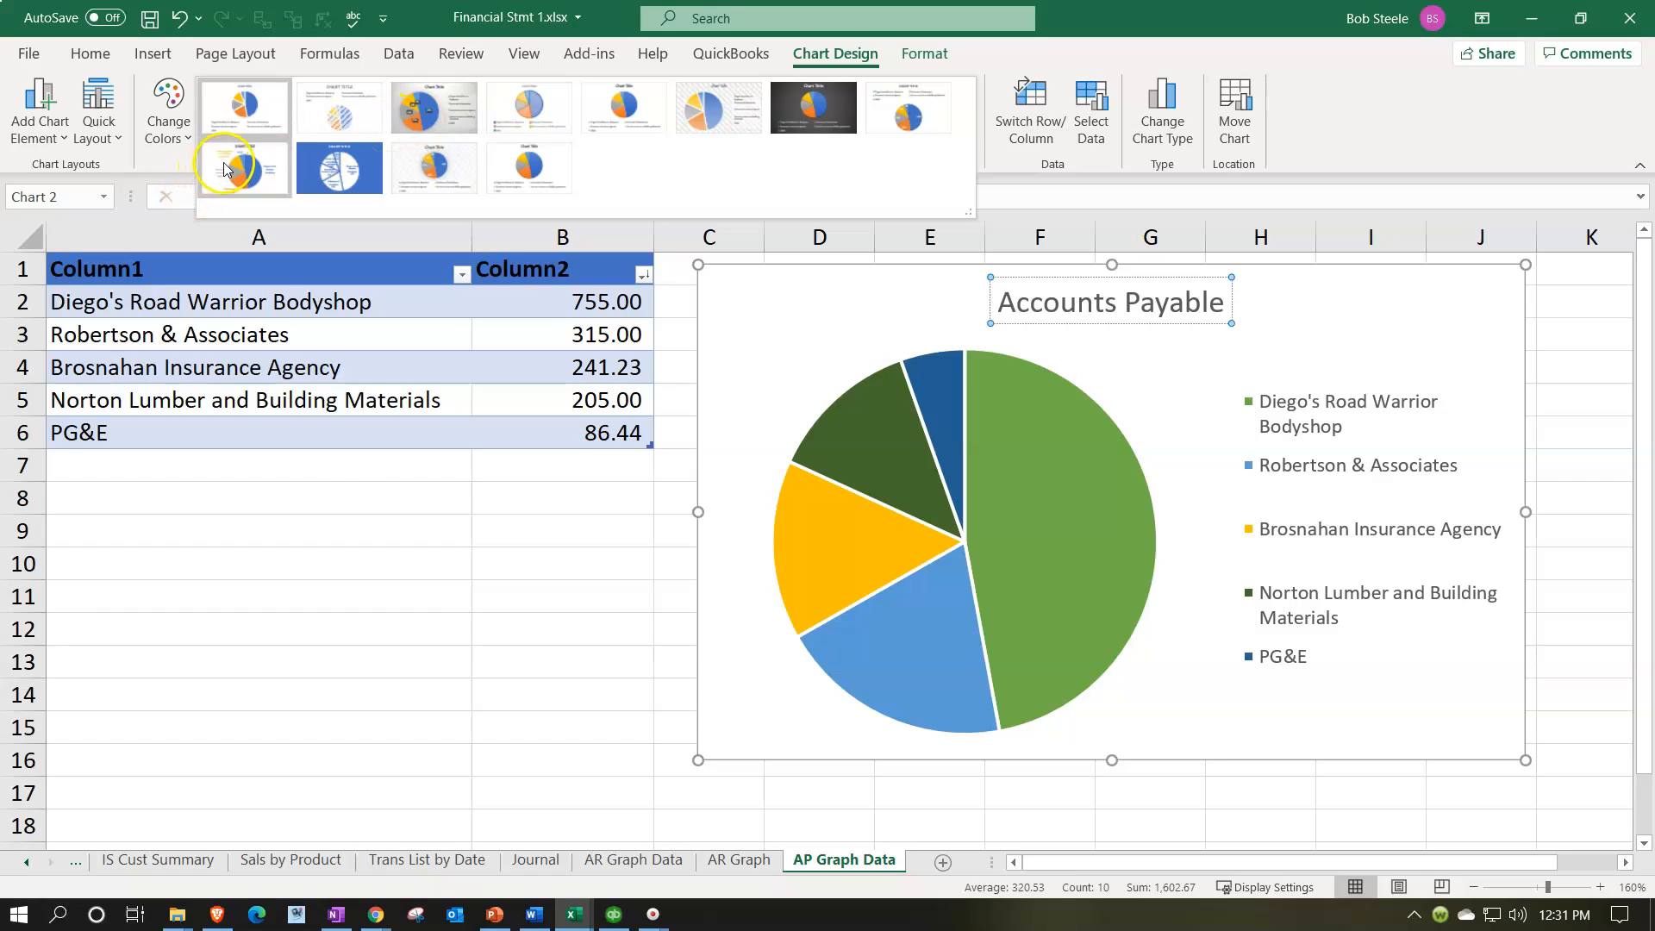
{"action": "left_click", "coordinate": [332, 474]}
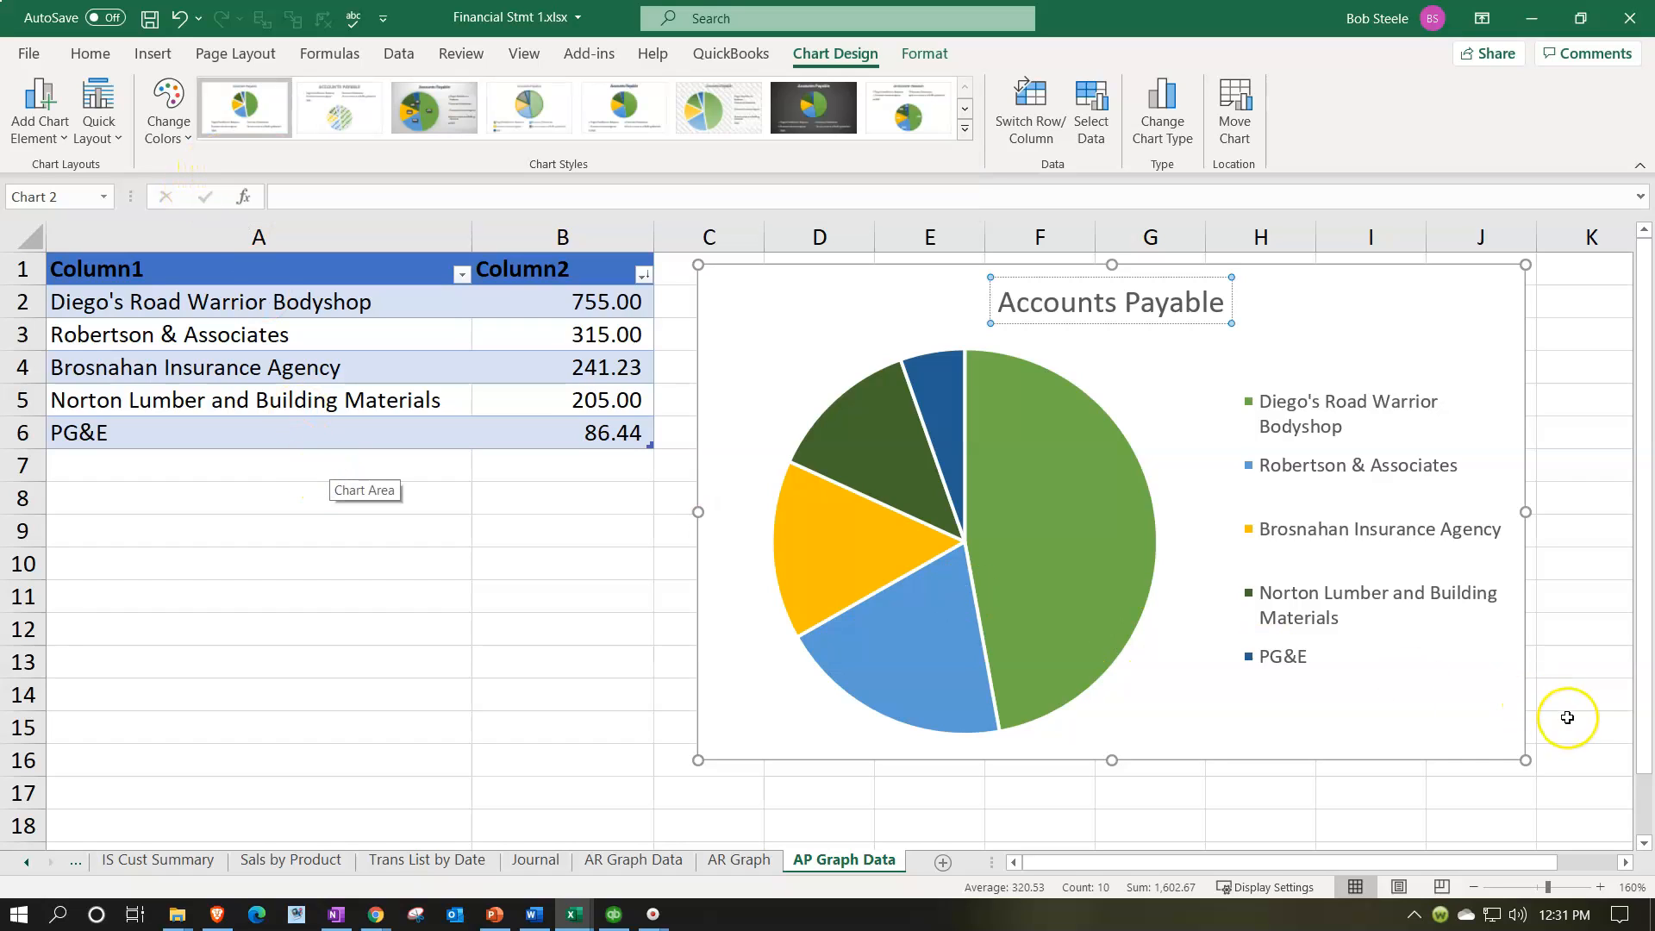
{"action": "left_click_drag", "start_coordinate": [1525, 760], "coordinate": [1421, 620]}
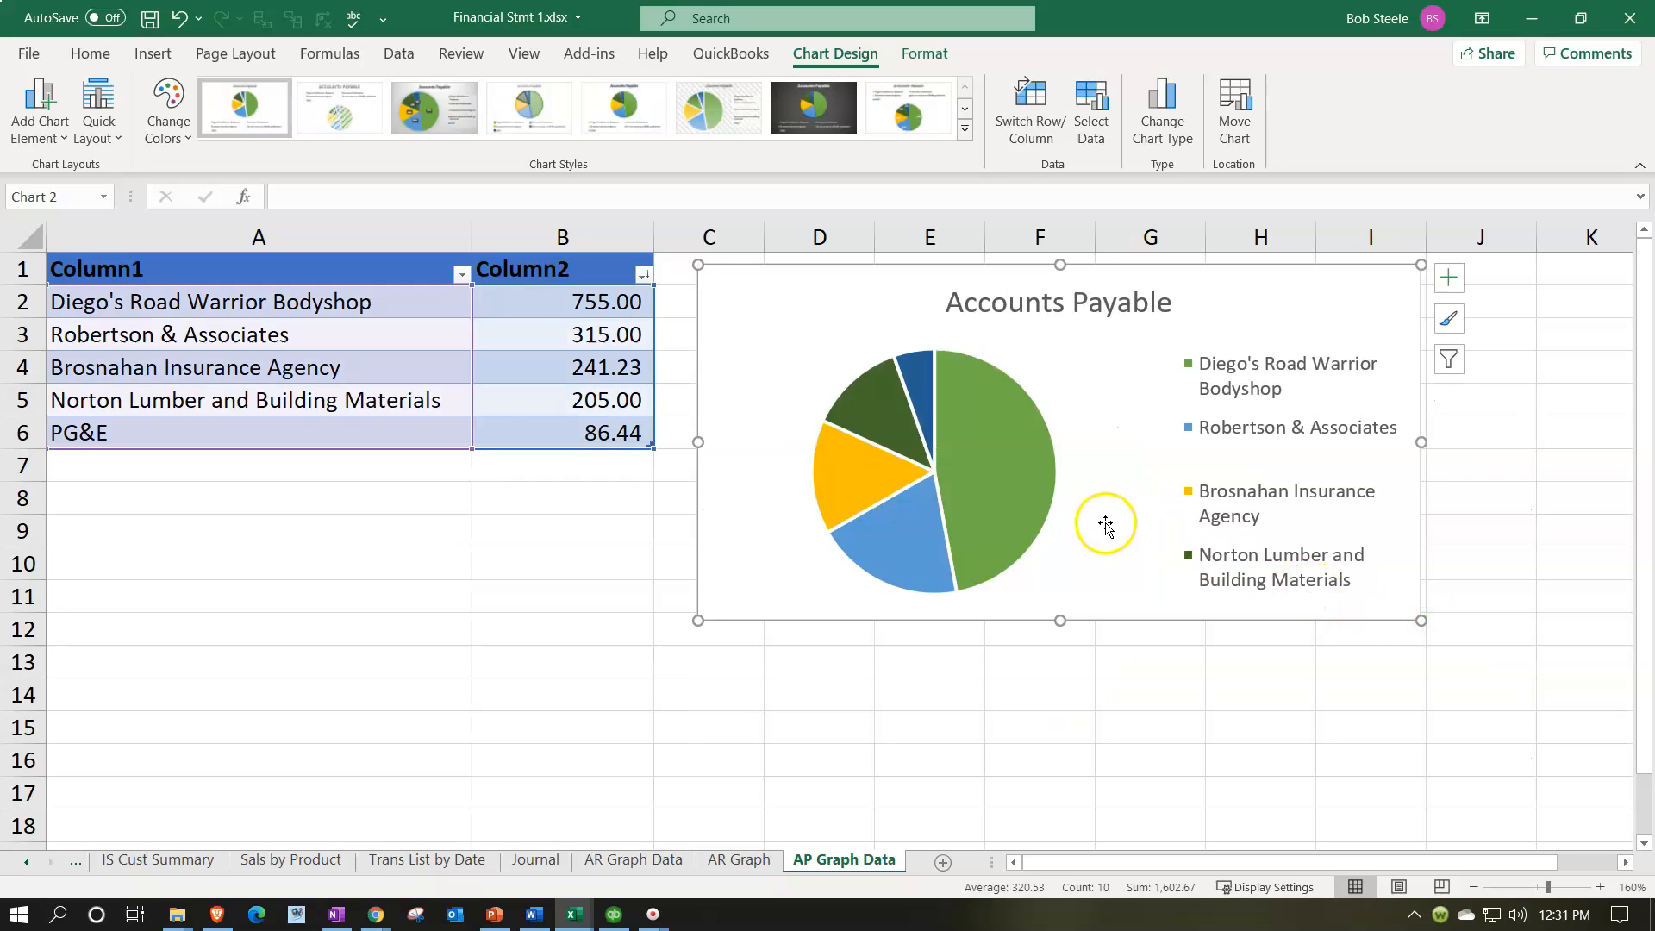
Step: Check in Page Layout view how the pie chart fits from column A, and return it beside the vendor table
{"action": "left_click_drag", "start_coordinate": [1105, 523], "coordinate": [454, 512]}
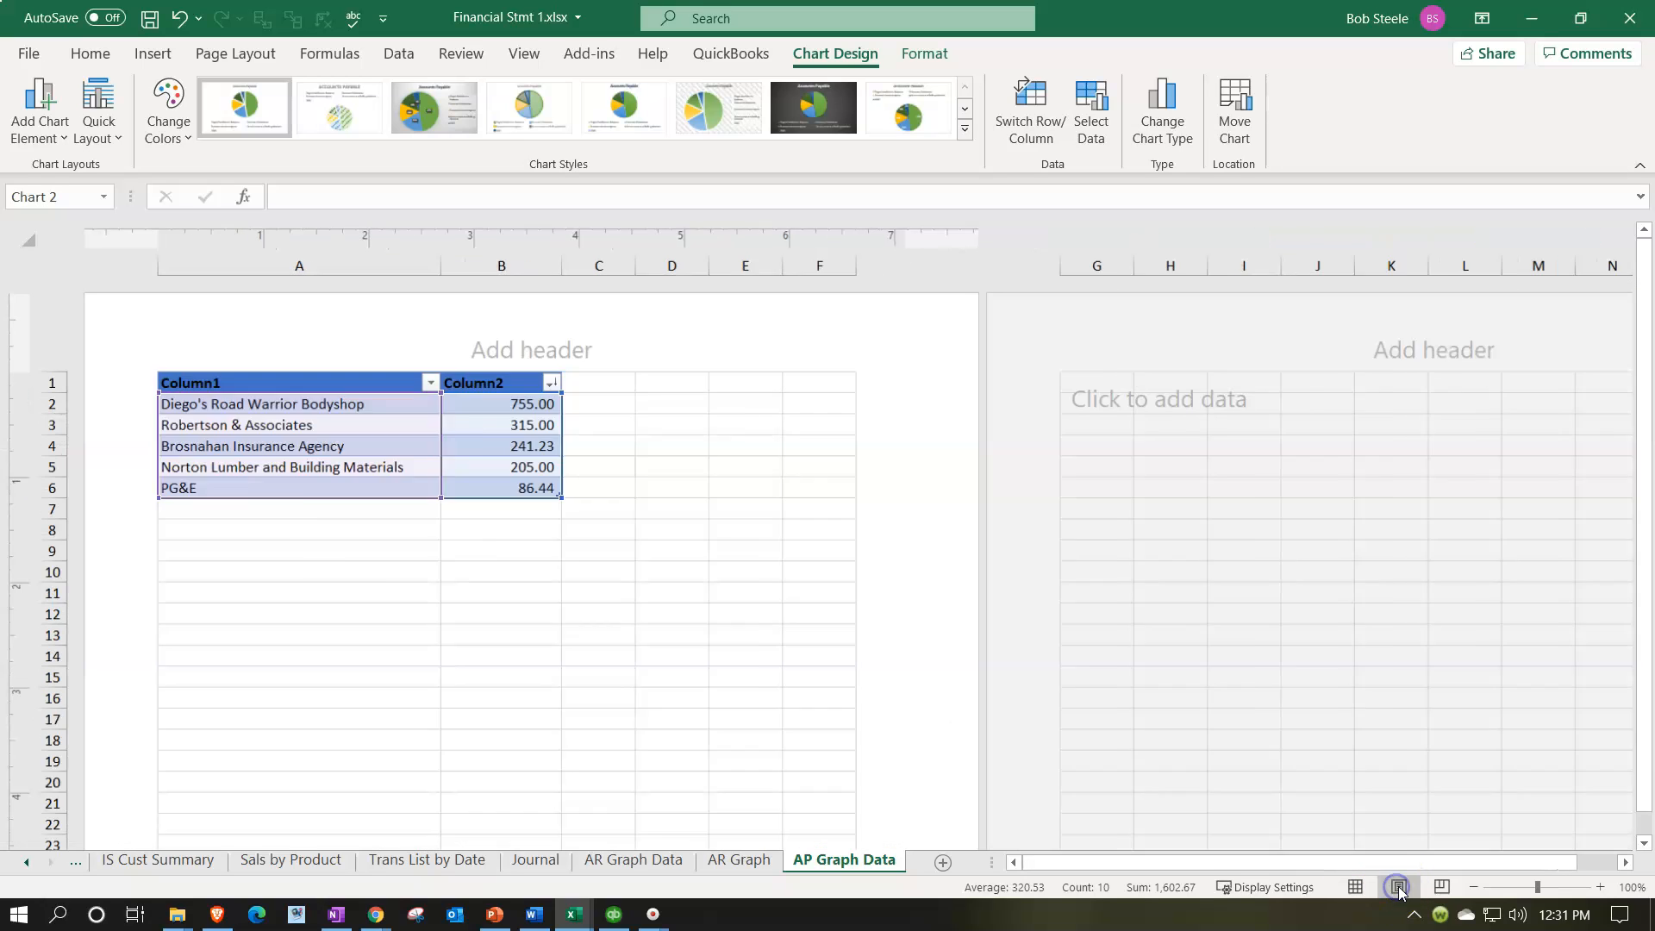
{"action": "left_click", "coordinate": [1399, 888]}
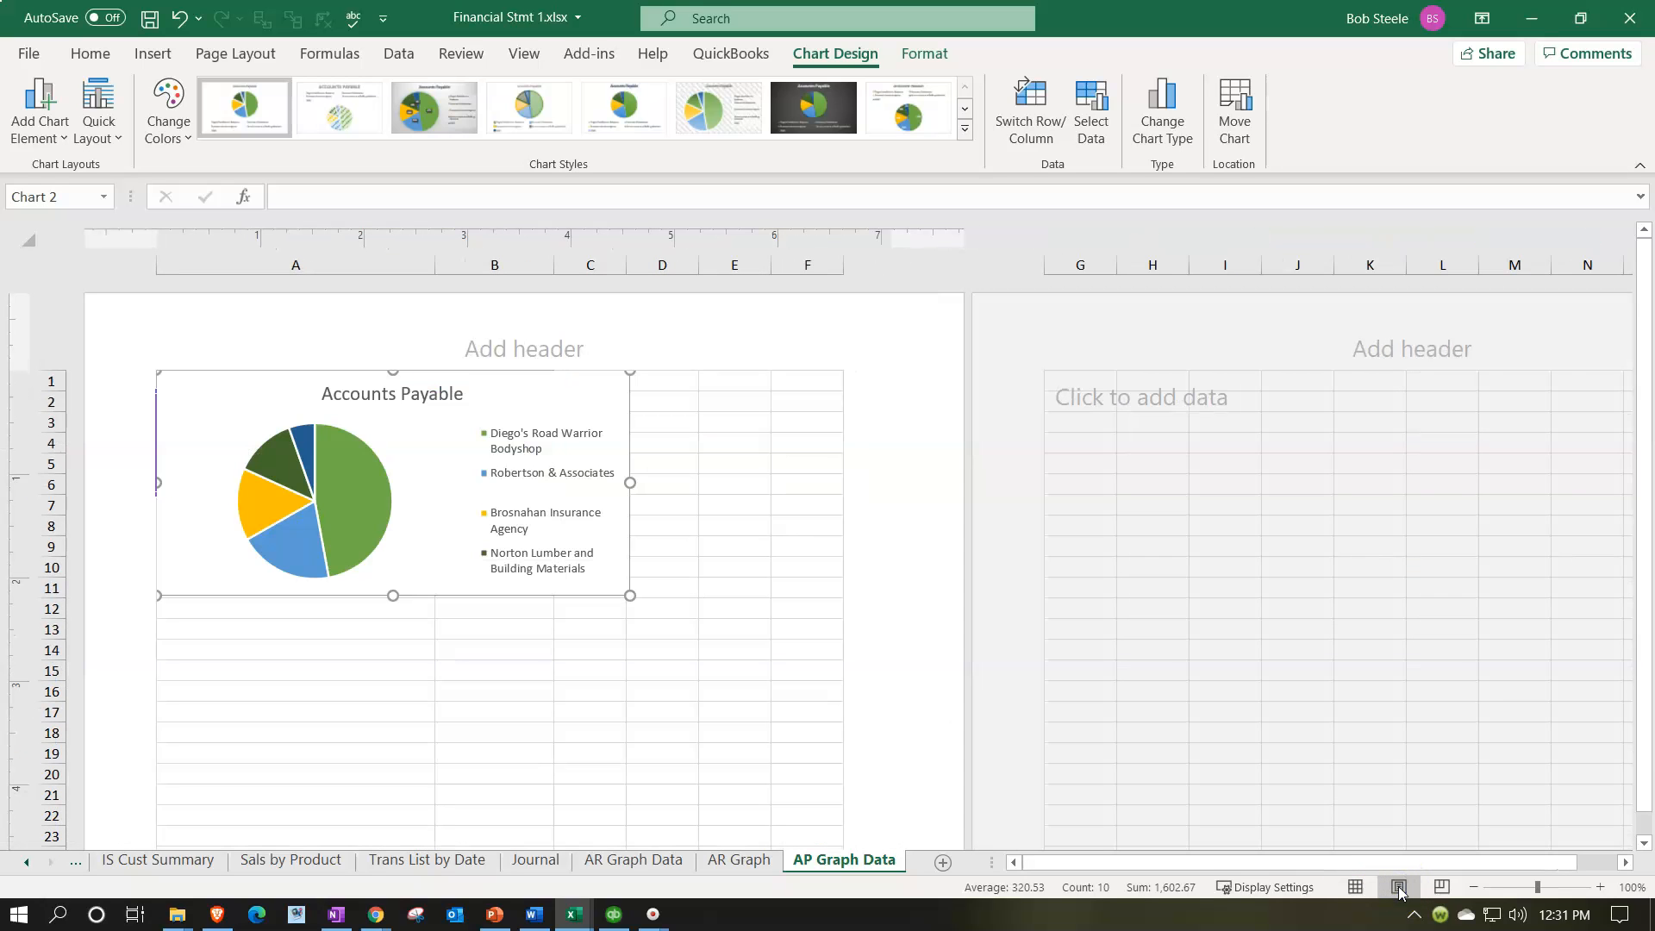
{"action": "left_click", "coordinate": [1356, 888]}
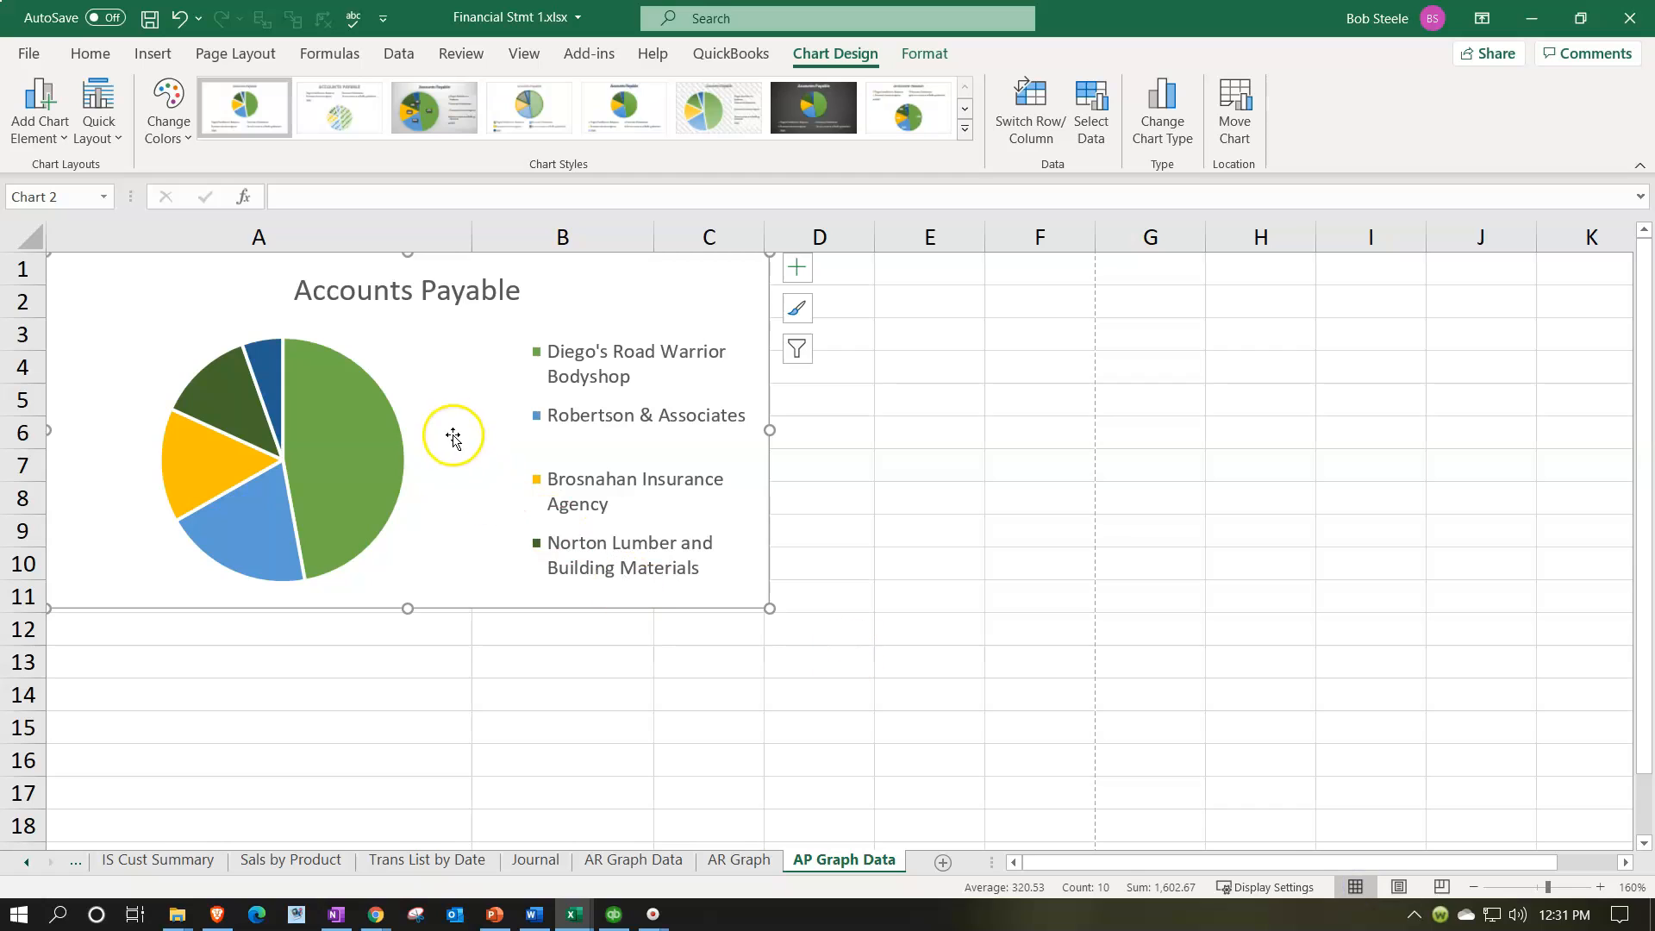
{"action": "left_click_drag", "start_coordinate": [456, 421], "coordinate": [1093, 414]}
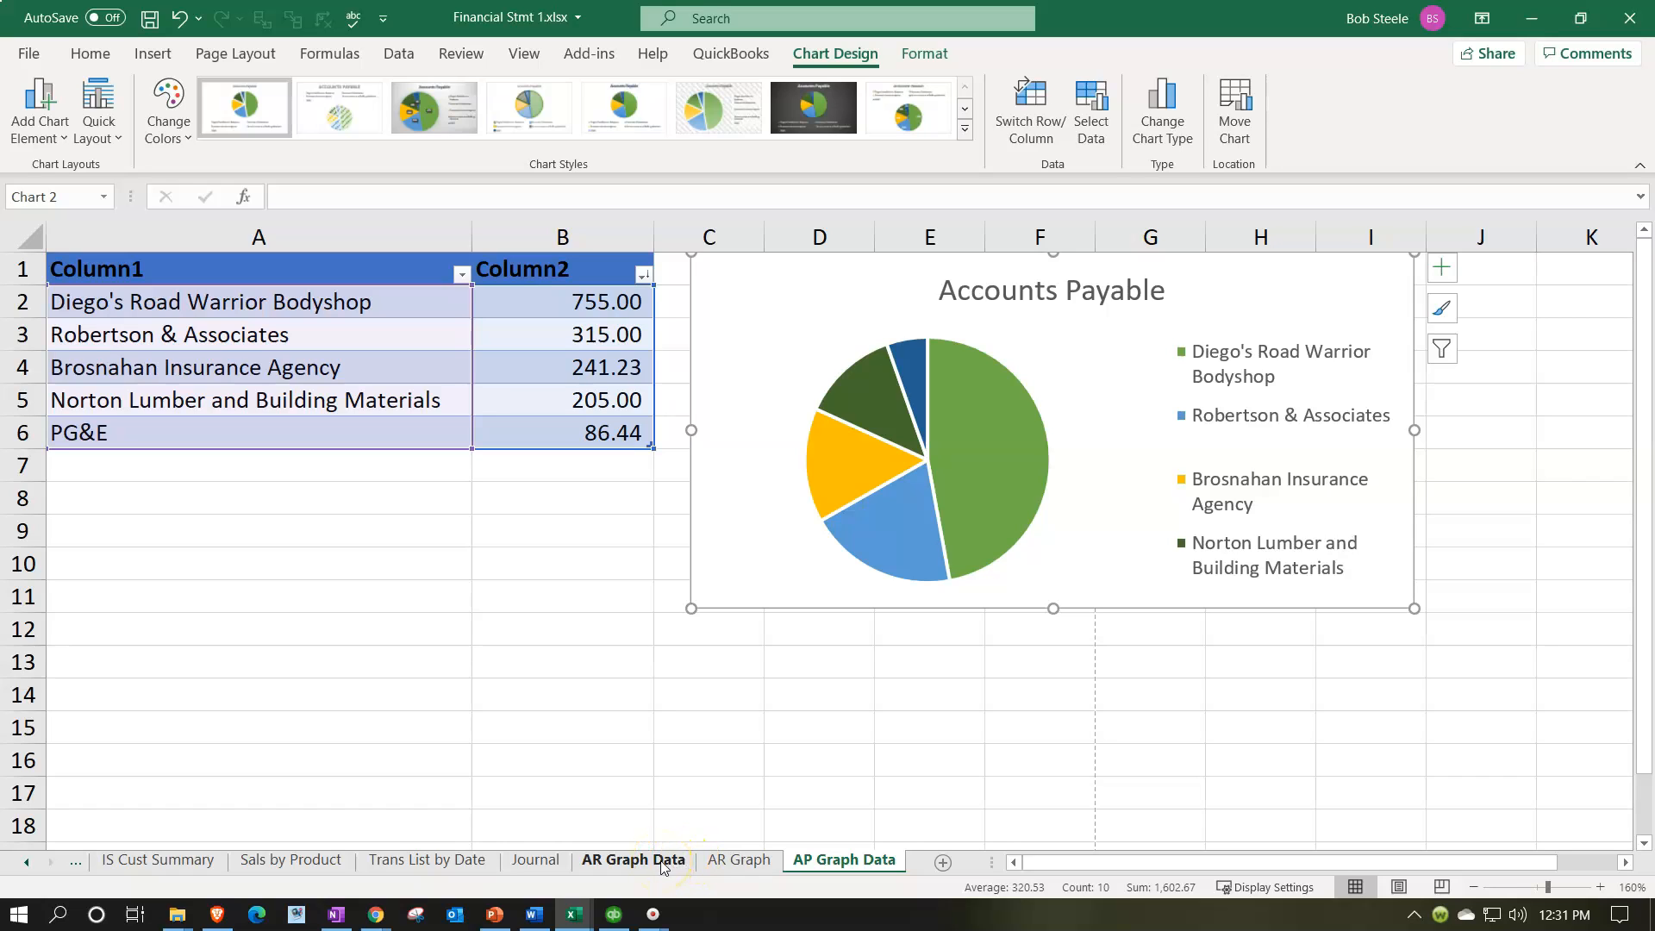
{"action": "left_click", "coordinate": [338, 563]}
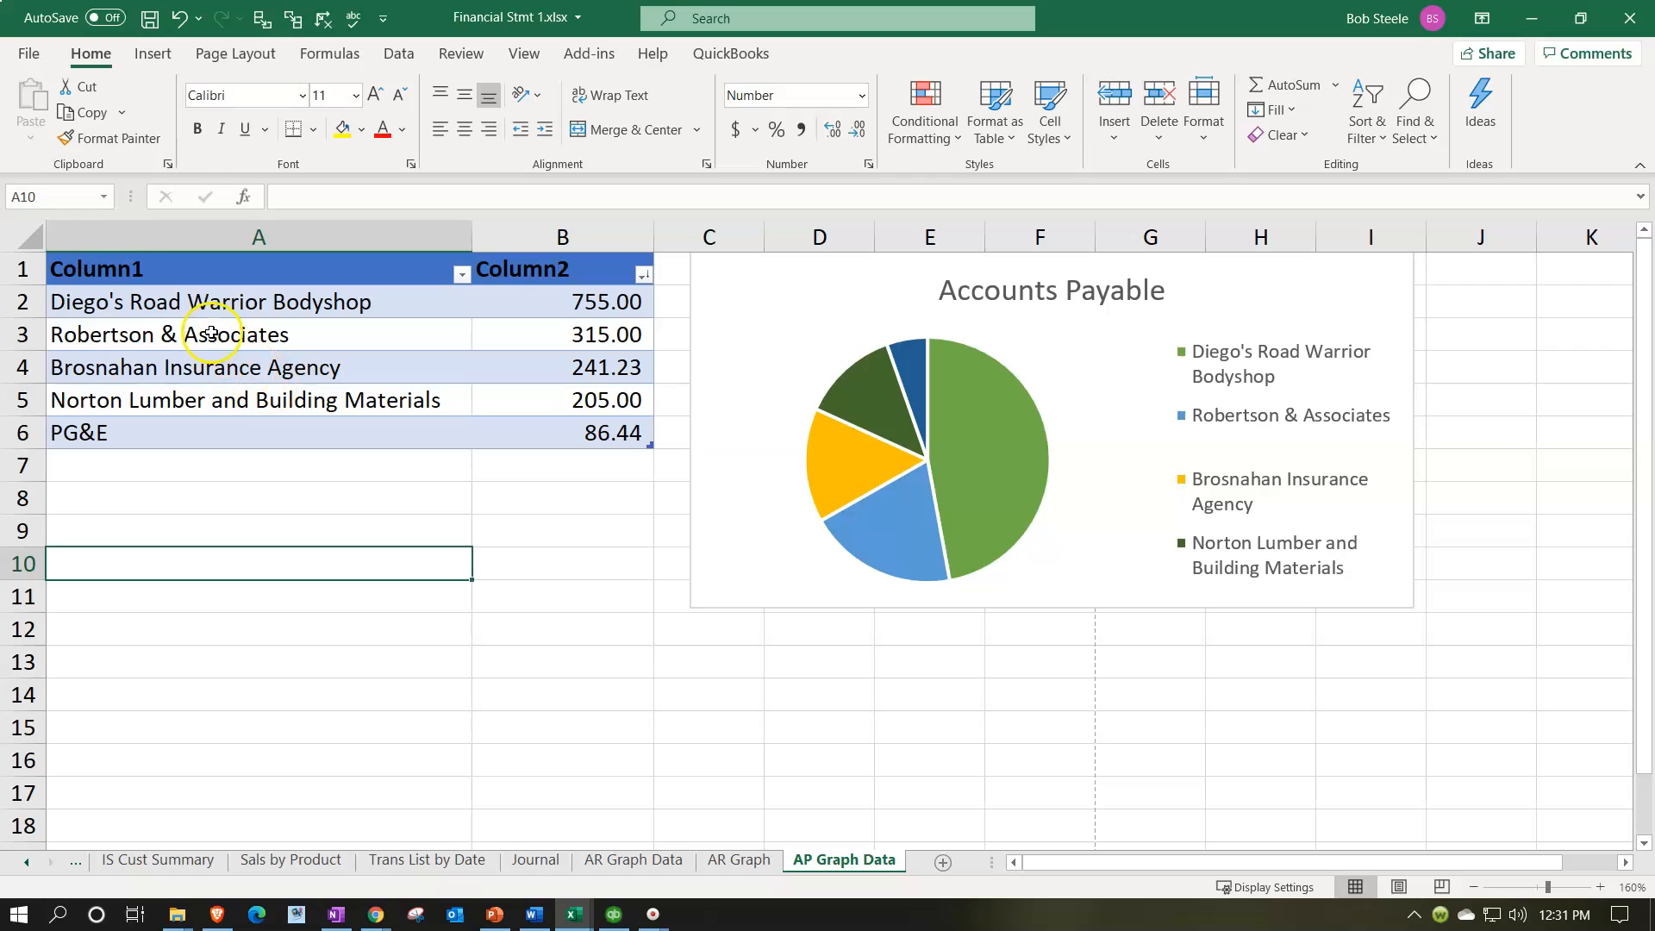
Step: Insert a 2-D clustered column chart from the vendor names and balances in A2:B6
{"action": "left_click_drag", "start_coordinate": [190, 303], "coordinate": [581, 423]}
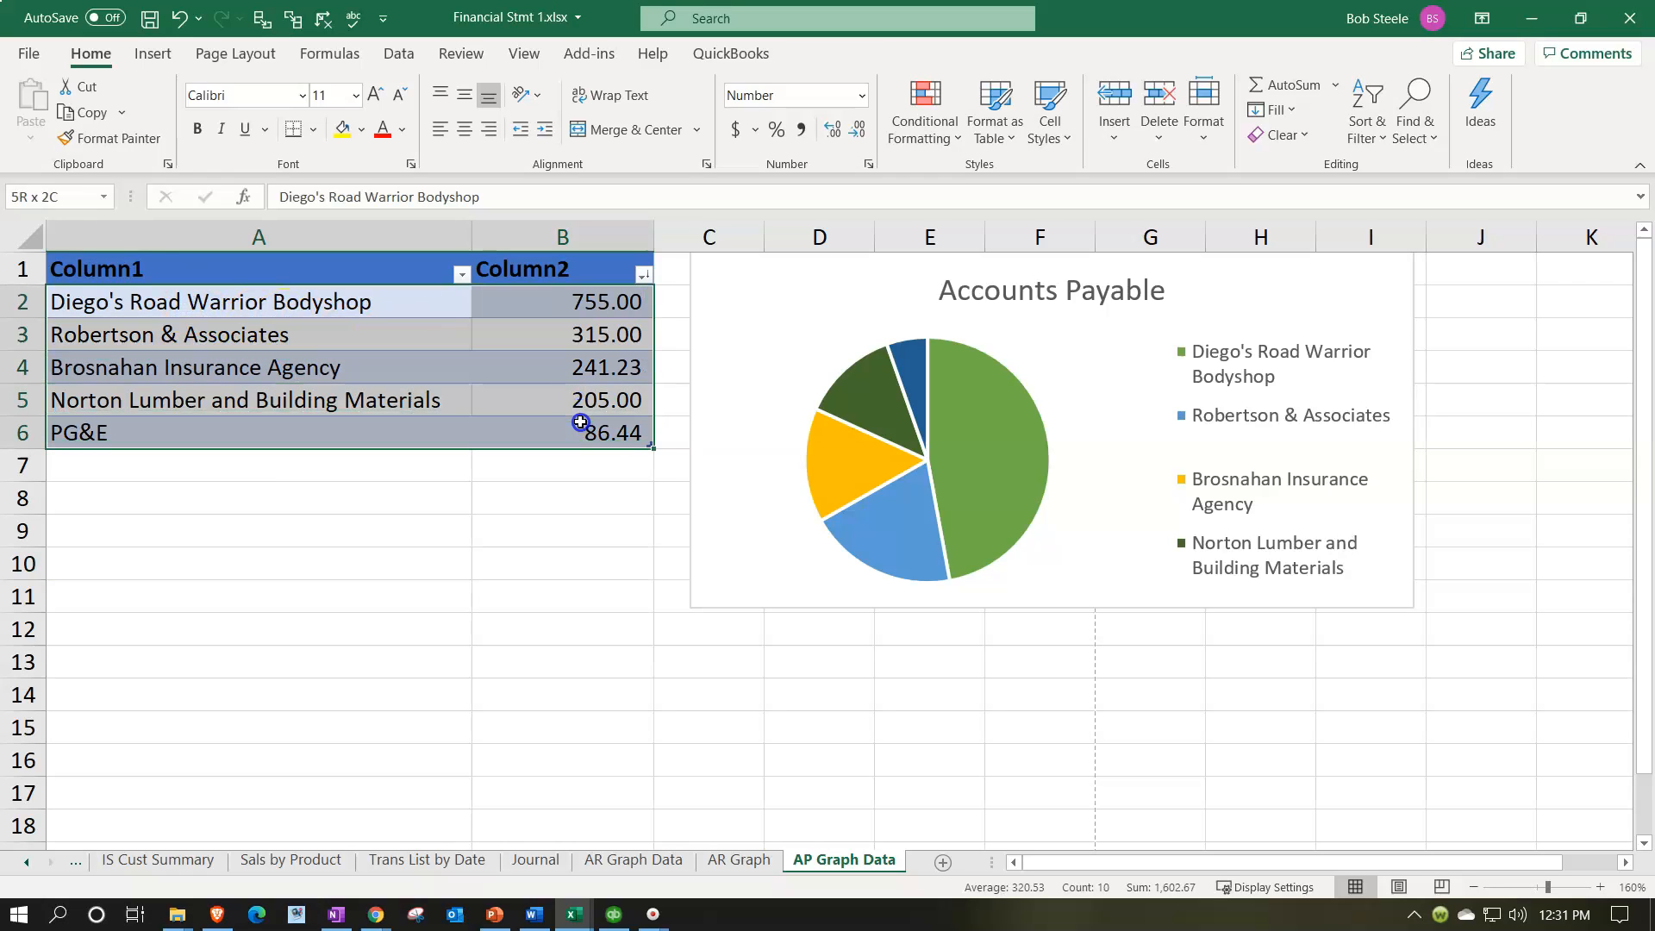
{"action": "left_click", "coordinate": [155, 53]}
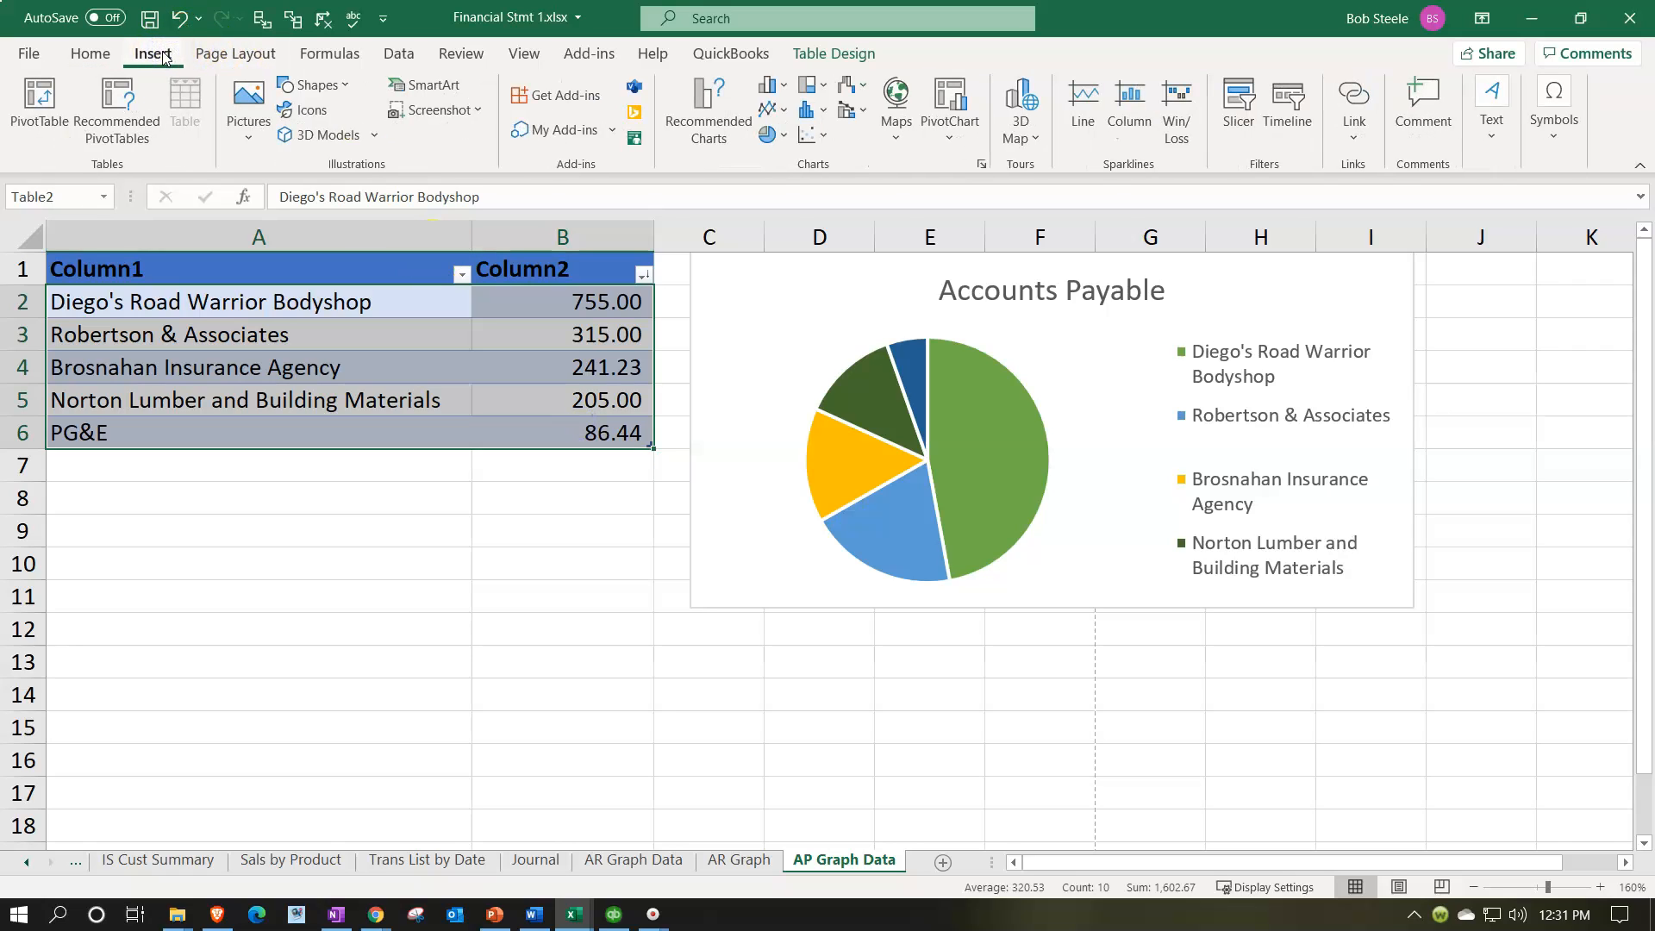
{"action": "left_click", "coordinate": [783, 86]}
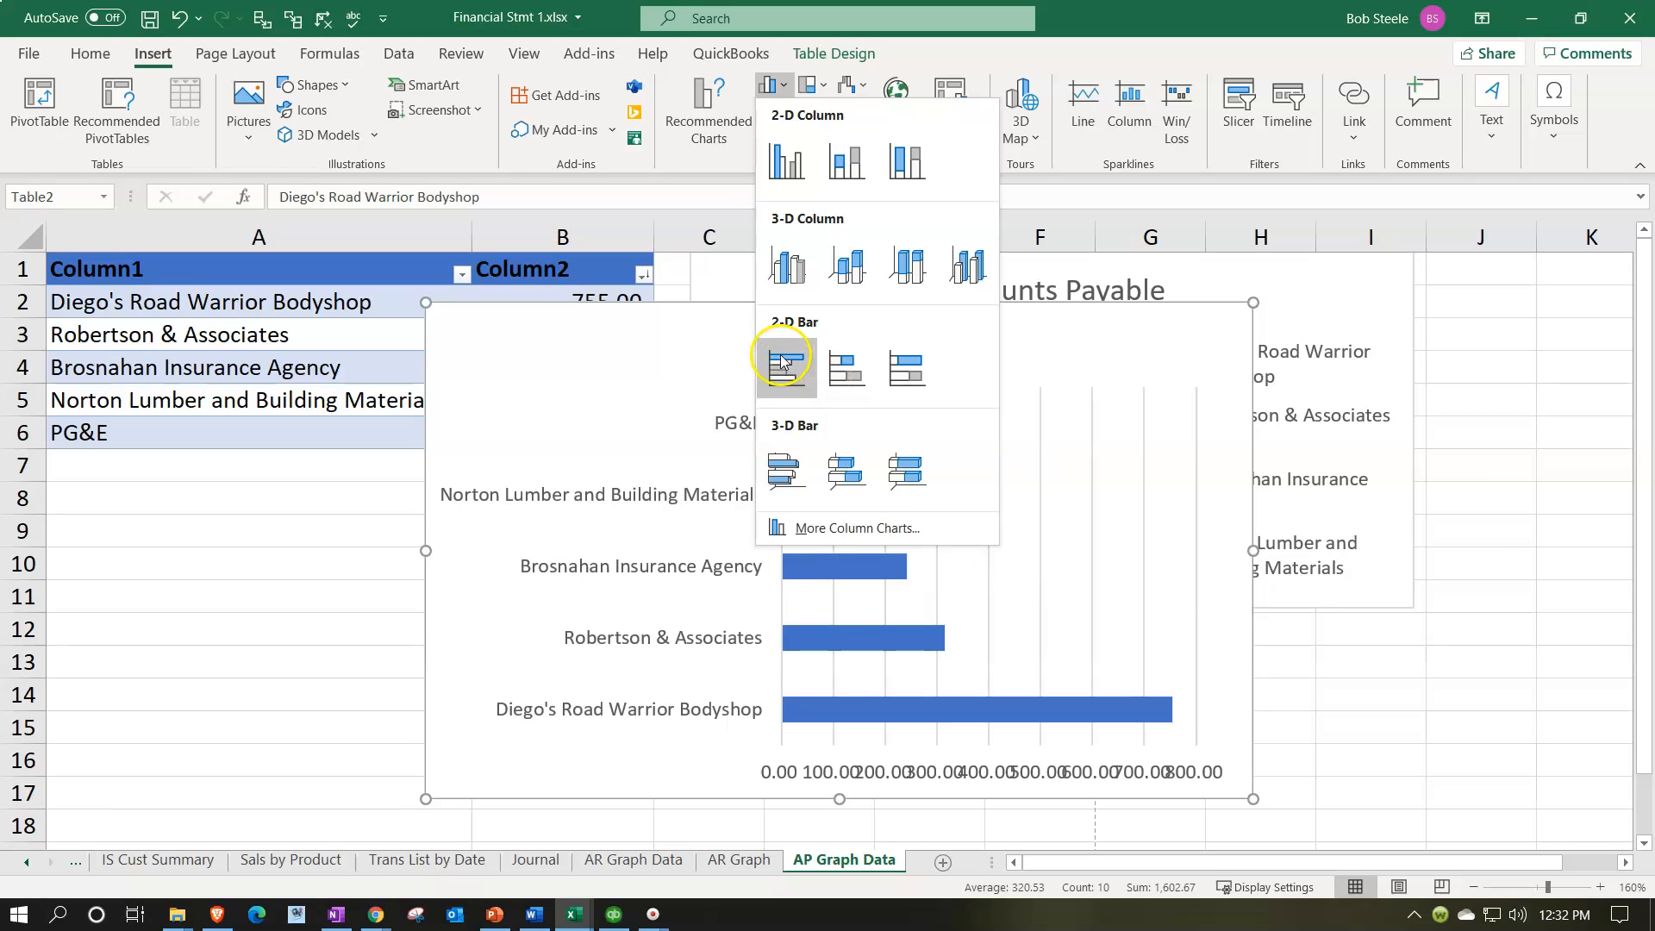
{"action": "left_click", "coordinate": [794, 166]}
Step: Move the column chart into the empty rows below the vendor table, clear of the pie chart
{"action": "scroll", "coordinate": [389, 405], "scroll_direction": "down", "scroll_amount": 2}
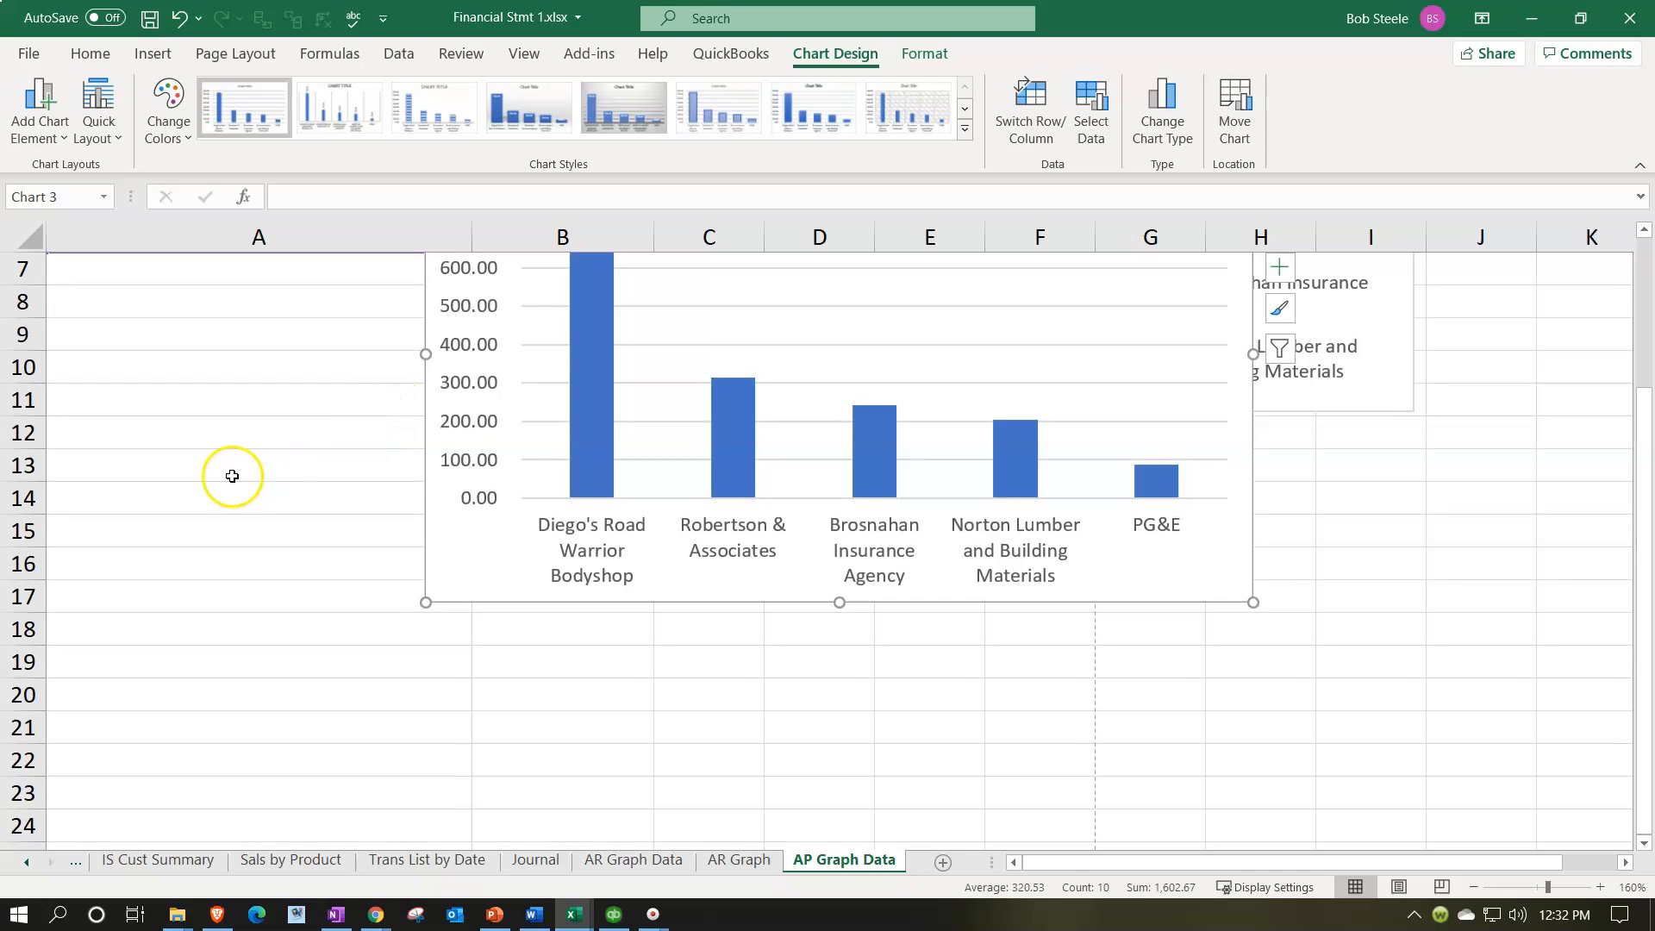
{"action": "scroll", "coordinate": [428, 572], "scroll_direction": "up", "scroll_amount": 2}
{"action": "left_click_drag", "start_coordinate": [603, 362], "coordinate": [281, 541]}
{"action": "scroll", "coordinate": [325, 432], "scroll_direction": "down", "scroll_amount": 1}
{"action": "left_click_drag", "start_coordinate": [325, 432], "coordinate": [325, 482]}
{"action": "scroll", "coordinate": [322, 359], "scroll_direction": "down", "scroll_amount": 3}
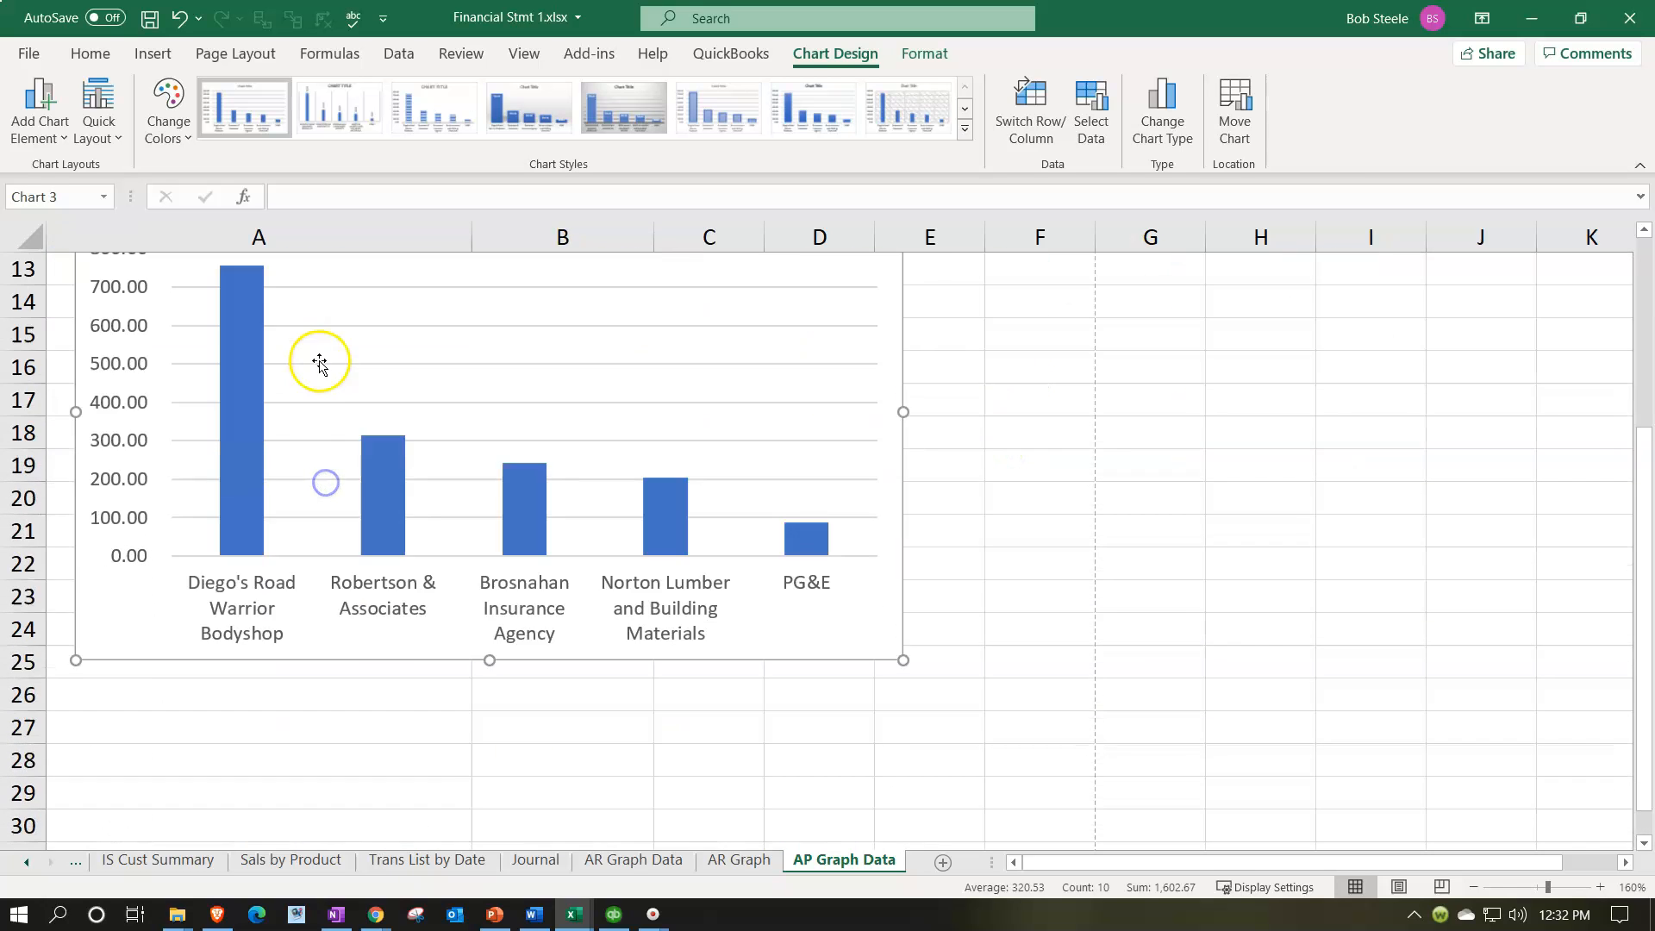
Step: Change the column chart's title to Accounts Payable
{"action": "scroll", "coordinate": [332, 395], "scroll_direction": "up", "scroll_amount": 1}
{"action": "left_click_drag", "start_coordinate": [332, 306], "coordinate": [573, 386]}
{"action": "left_click", "coordinate": [433, 380]}
{"action": "type", "text": "Q"}
{"action": "key", "text": "BackSpace"}
{"action": "type", "text": "Accounts Payable"}
{"action": "left_click", "coordinate": [1116, 466]}
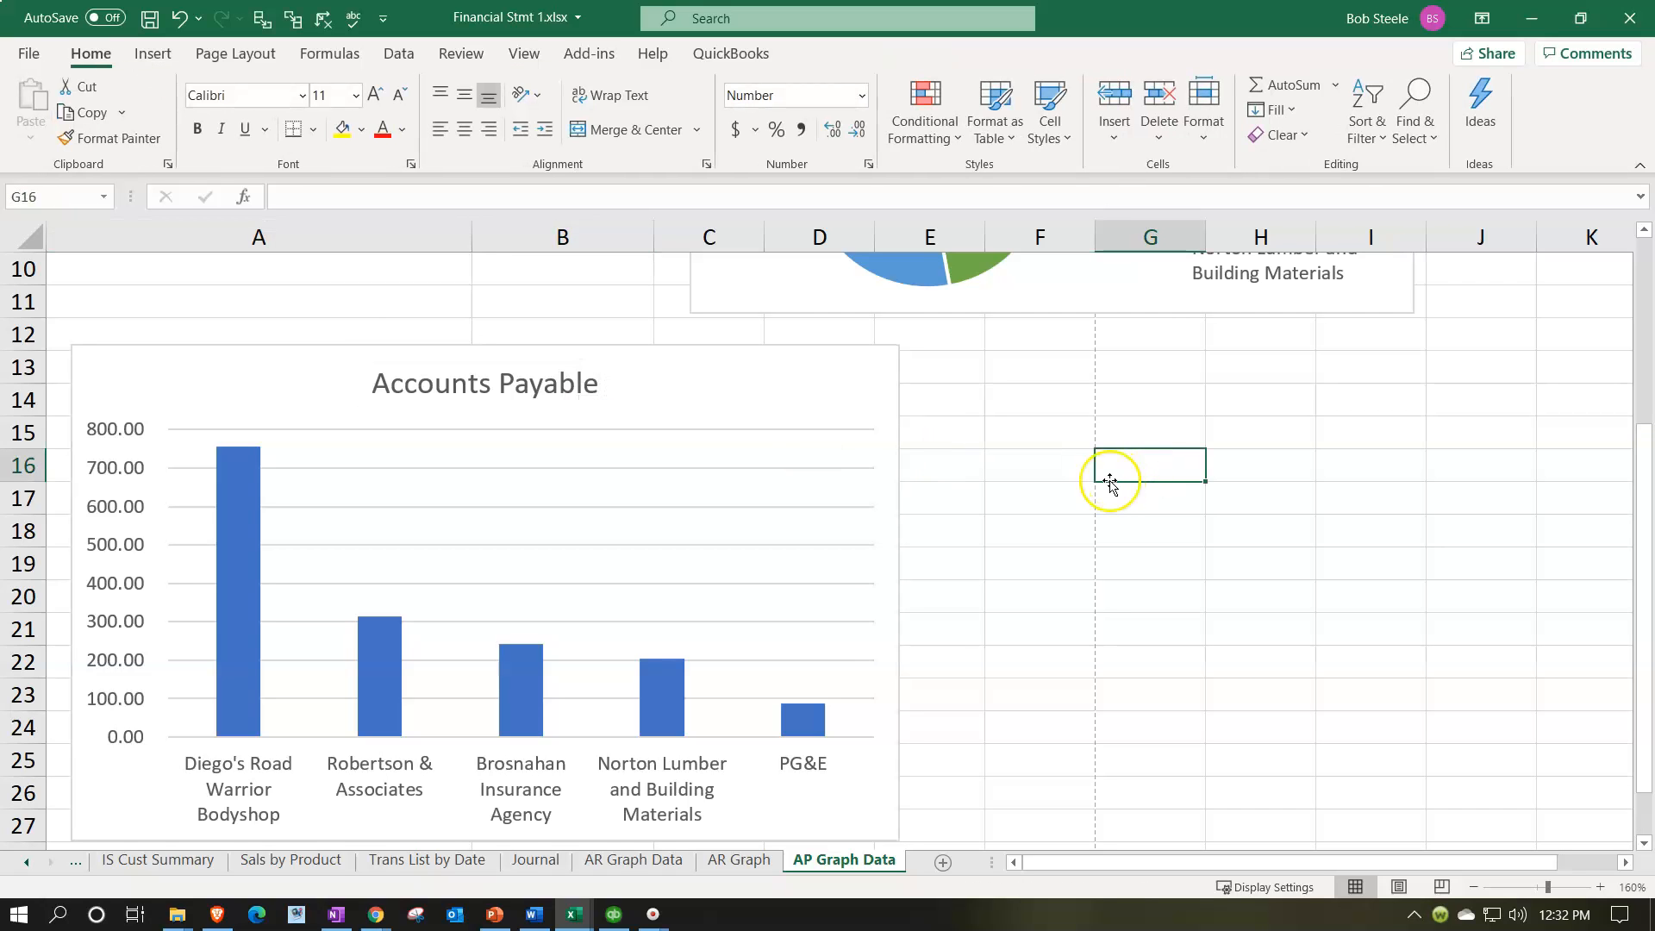
Step: Add a new worksheet after AP Graph Data and name it AP Graph
{"action": "scroll", "coordinate": [1110, 485], "scroll_direction": "up", "scroll_amount": 3}
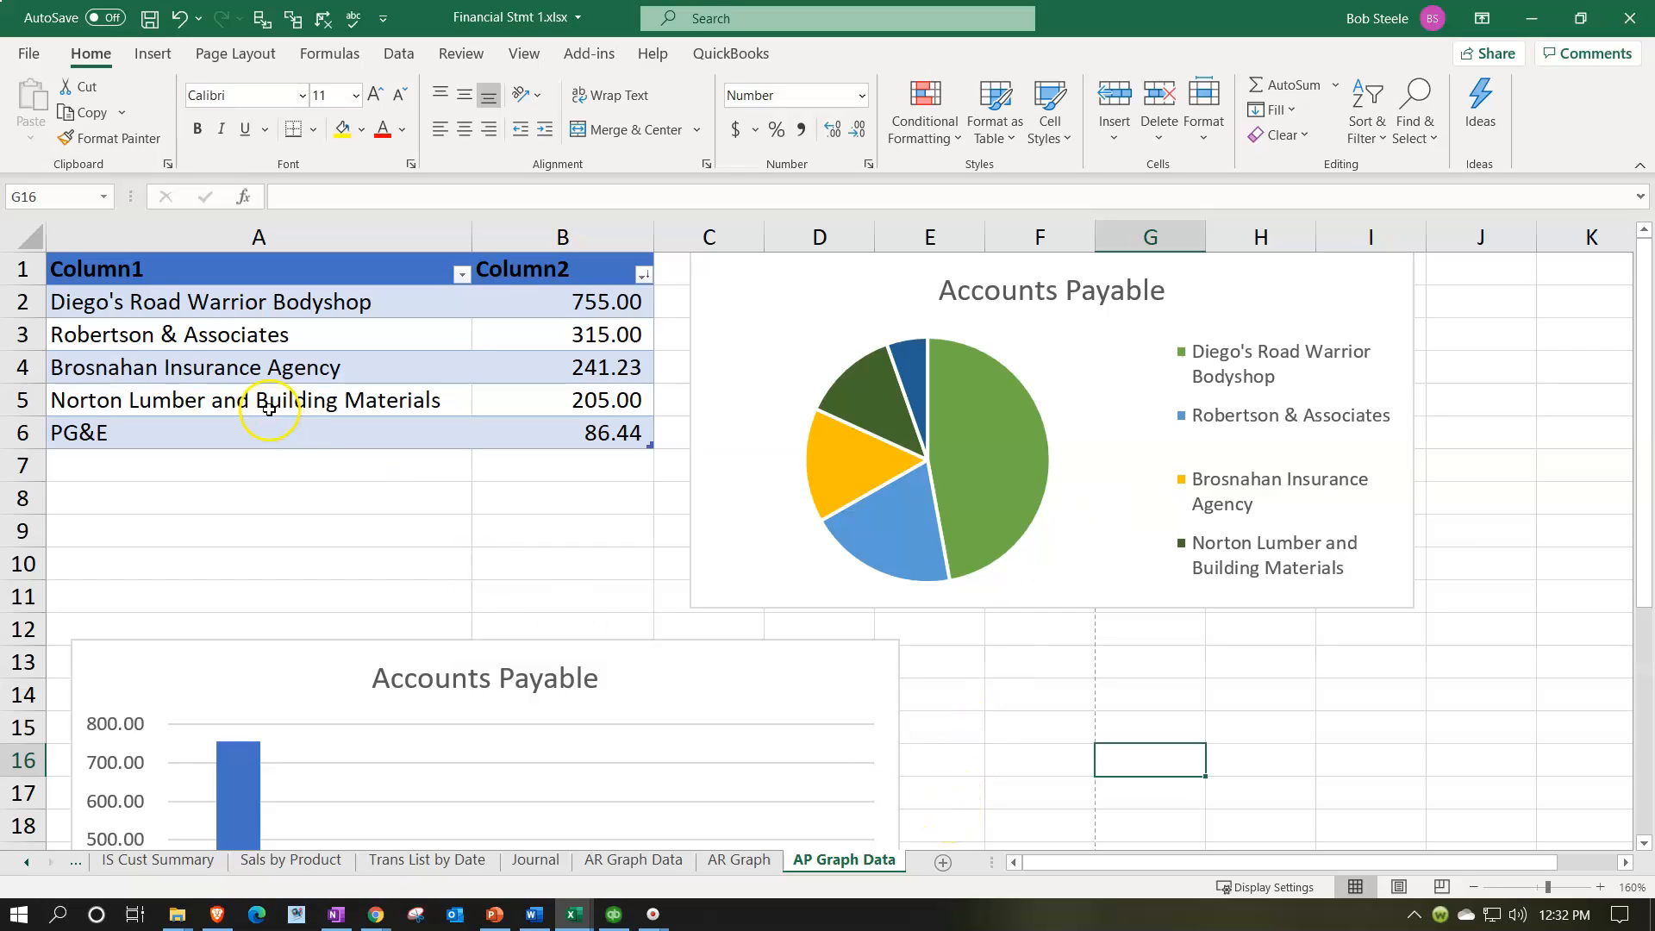
{"action": "left_click", "coordinate": [942, 863]}
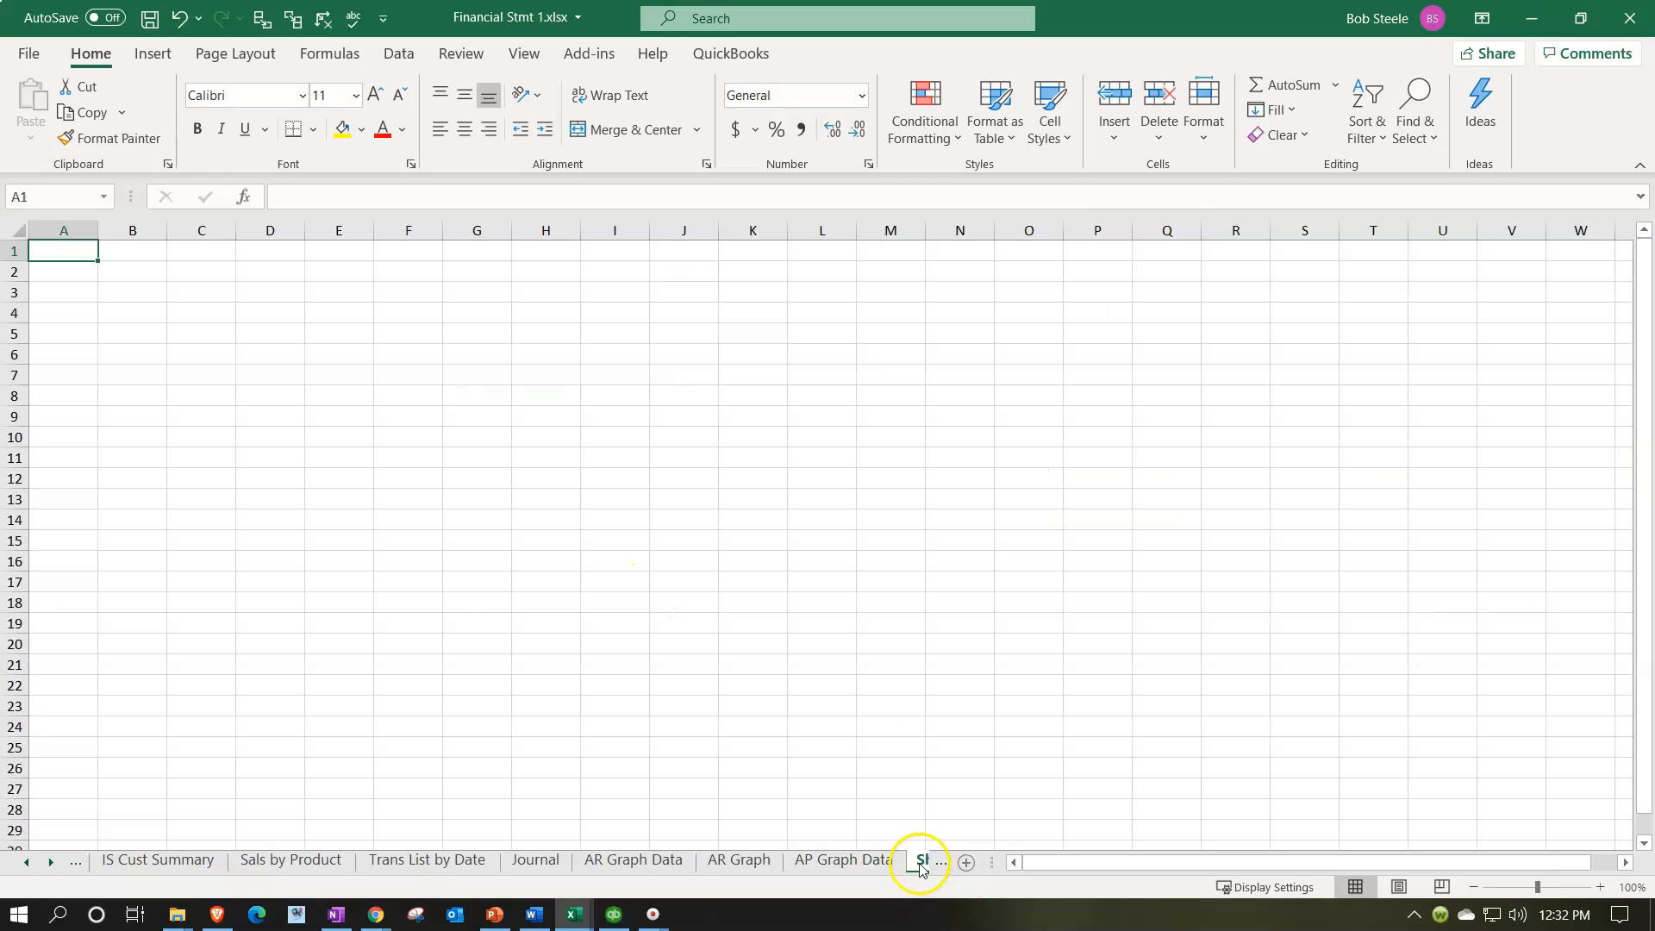
{"action": "double_click", "coordinate": [780, 861]}
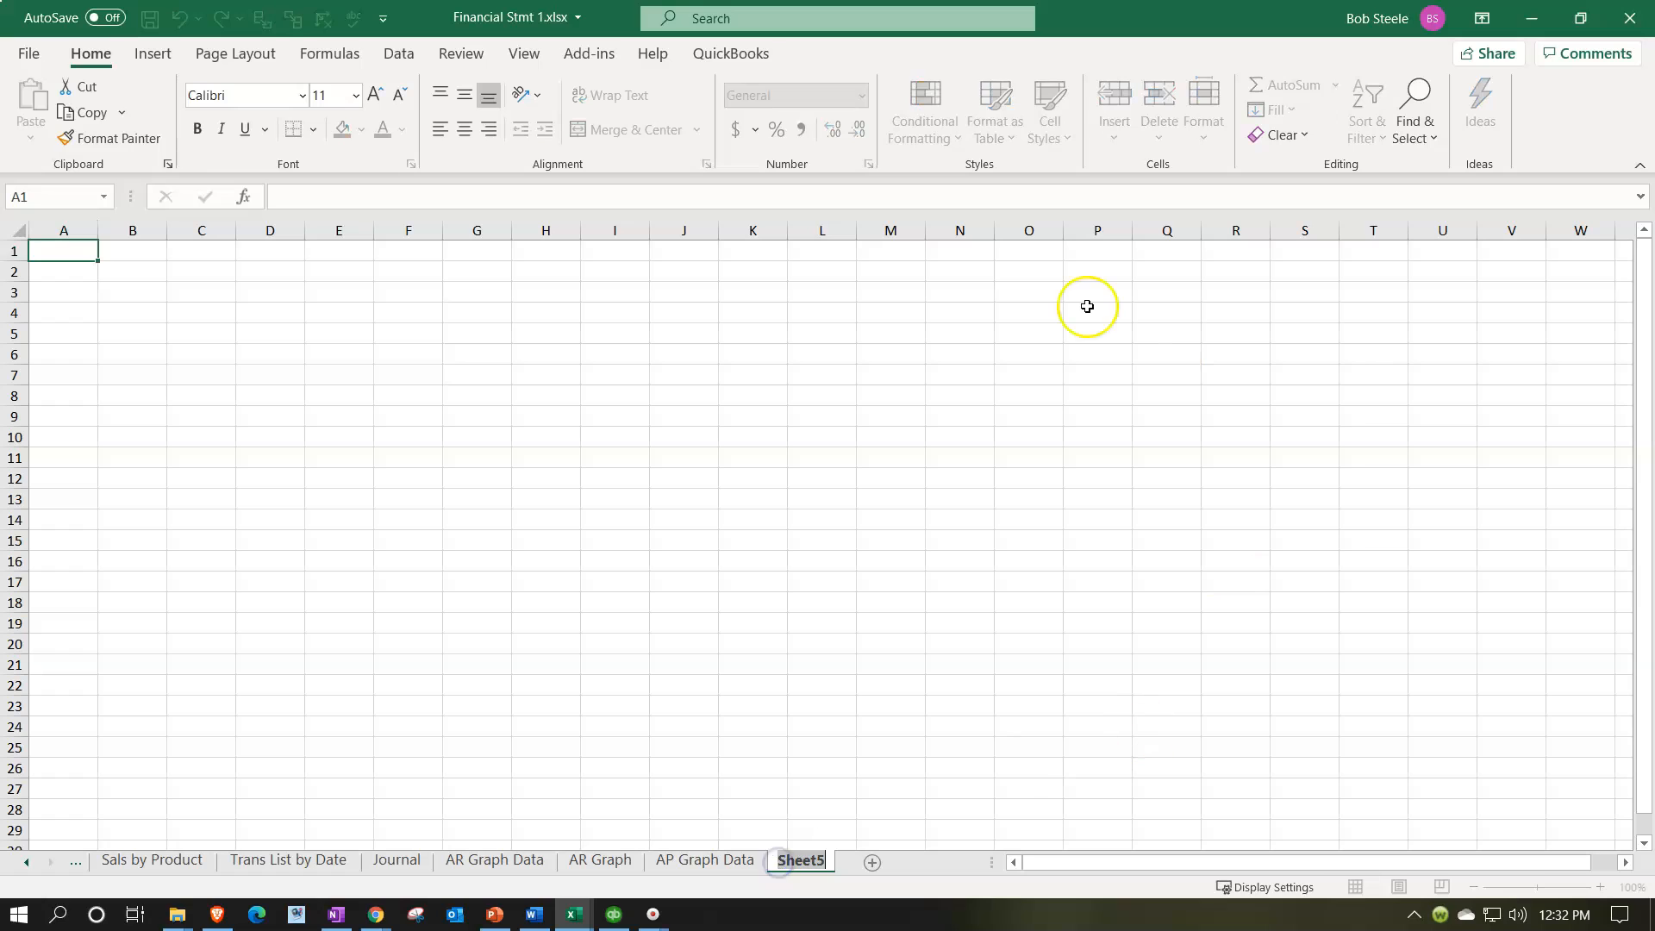
{"action": "type", "text": "AP Graph"}
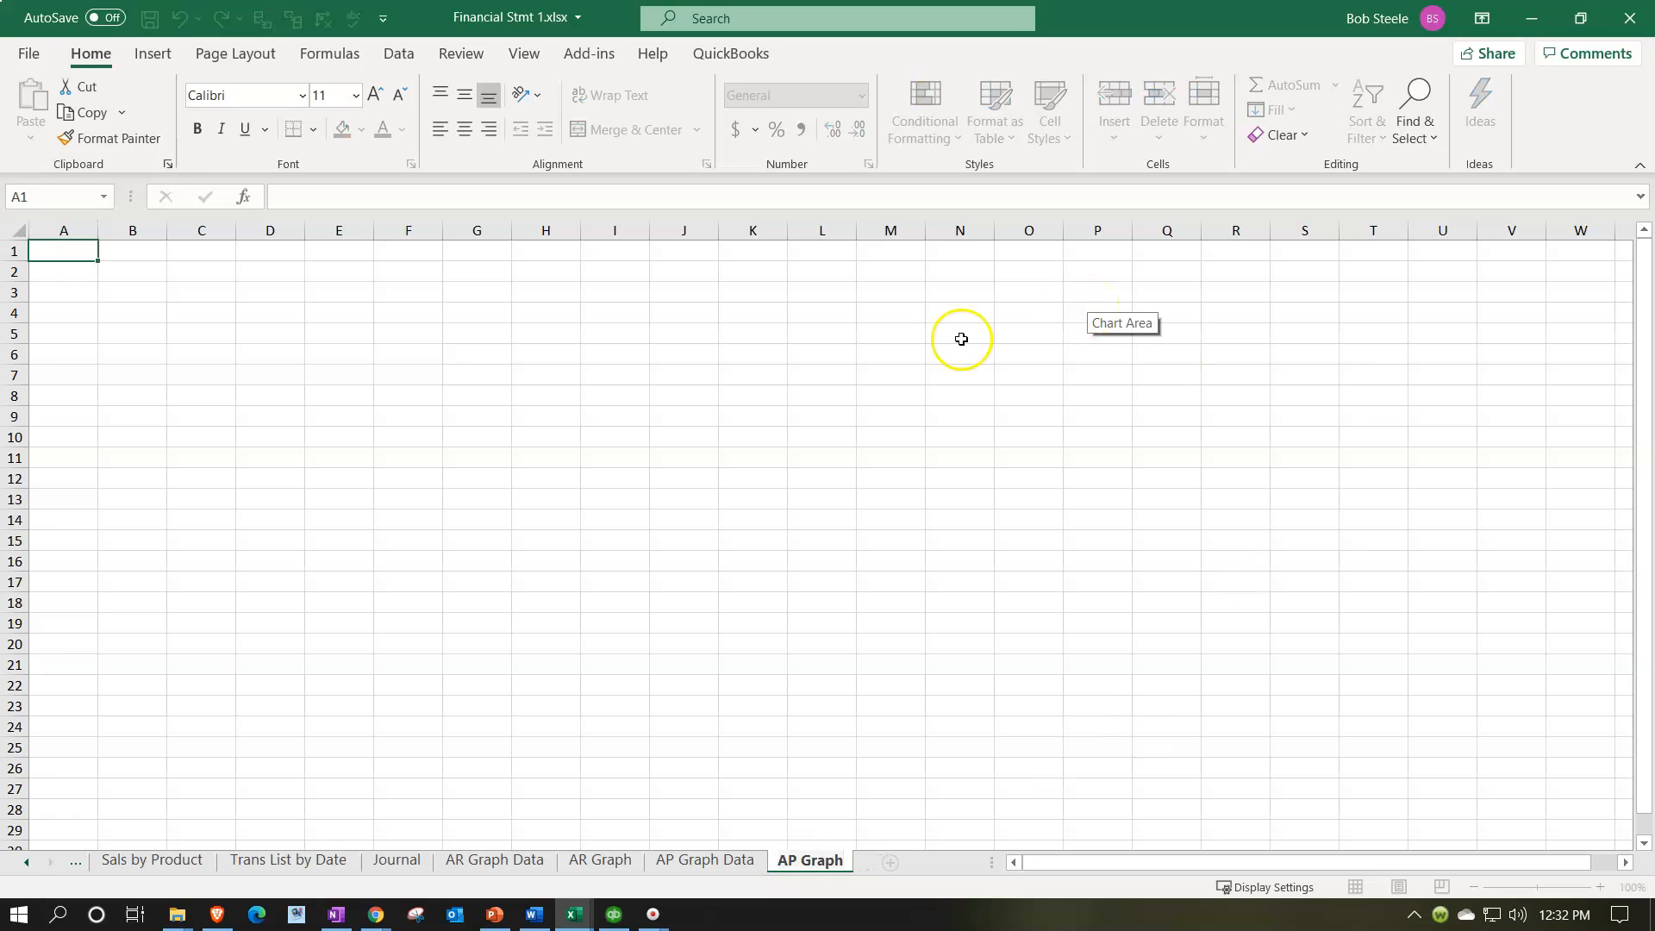
{"action": "left_click", "coordinate": [890, 373]}
Step: Copy the Accounts Payable pie chart from AP Graph Data and paste it at cell A1 of AP Graph
{"action": "left_click", "coordinate": [705, 861]}
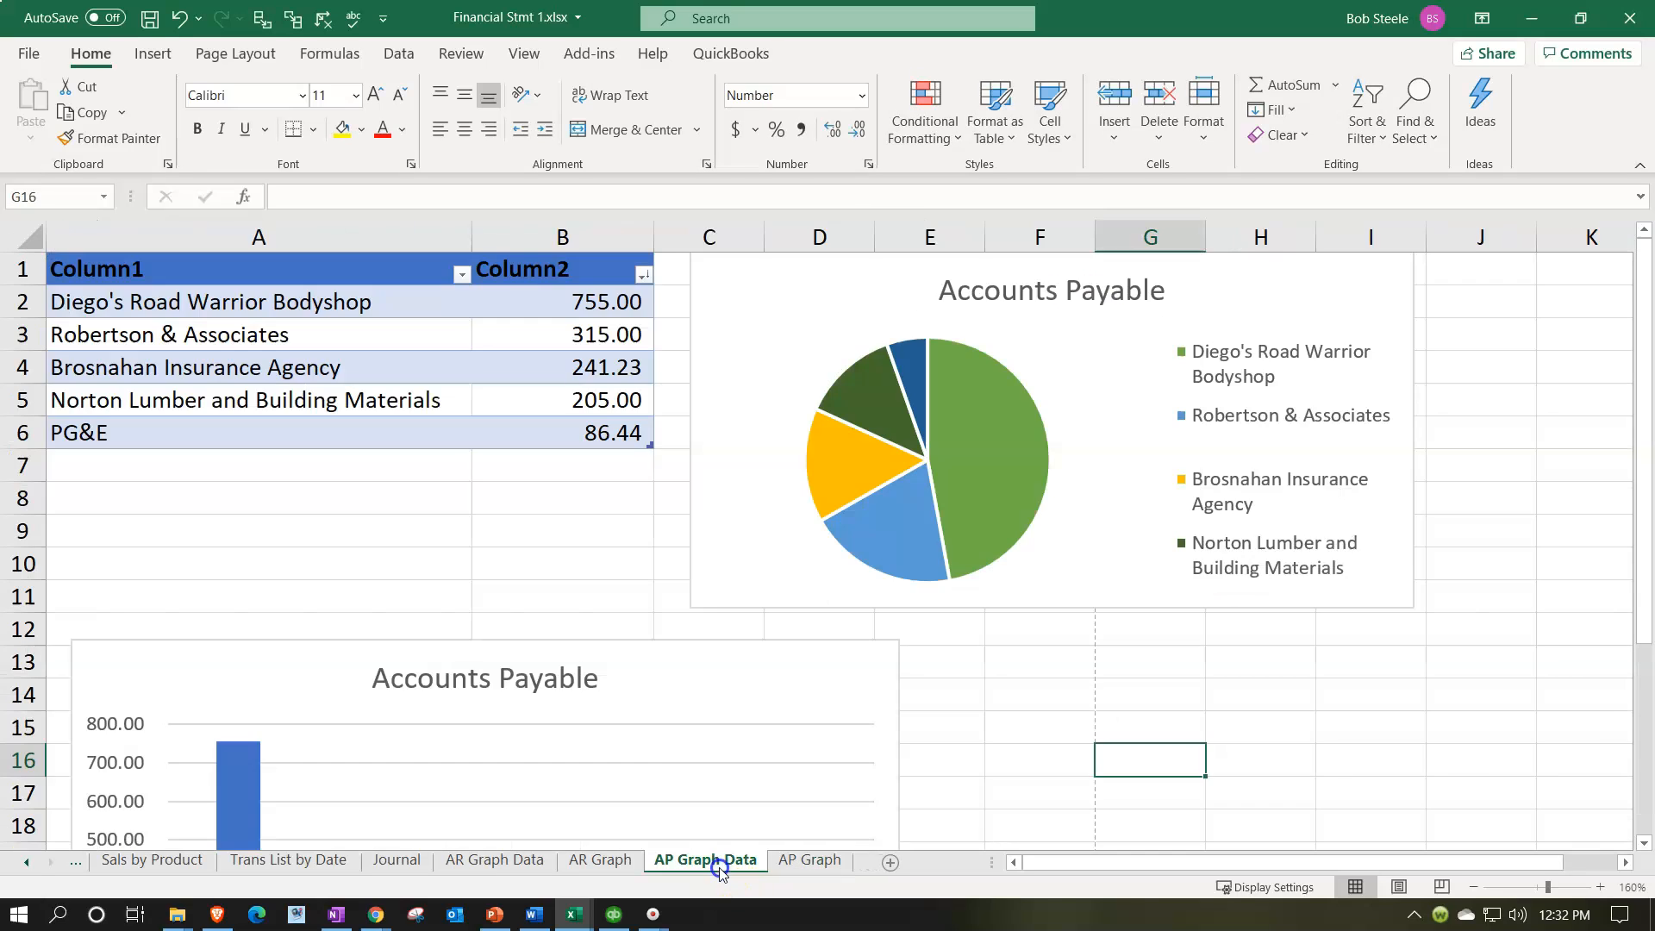
{"action": "left_click", "coordinate": [744, 449]}
{"action": "key", "text": "ctrl"}
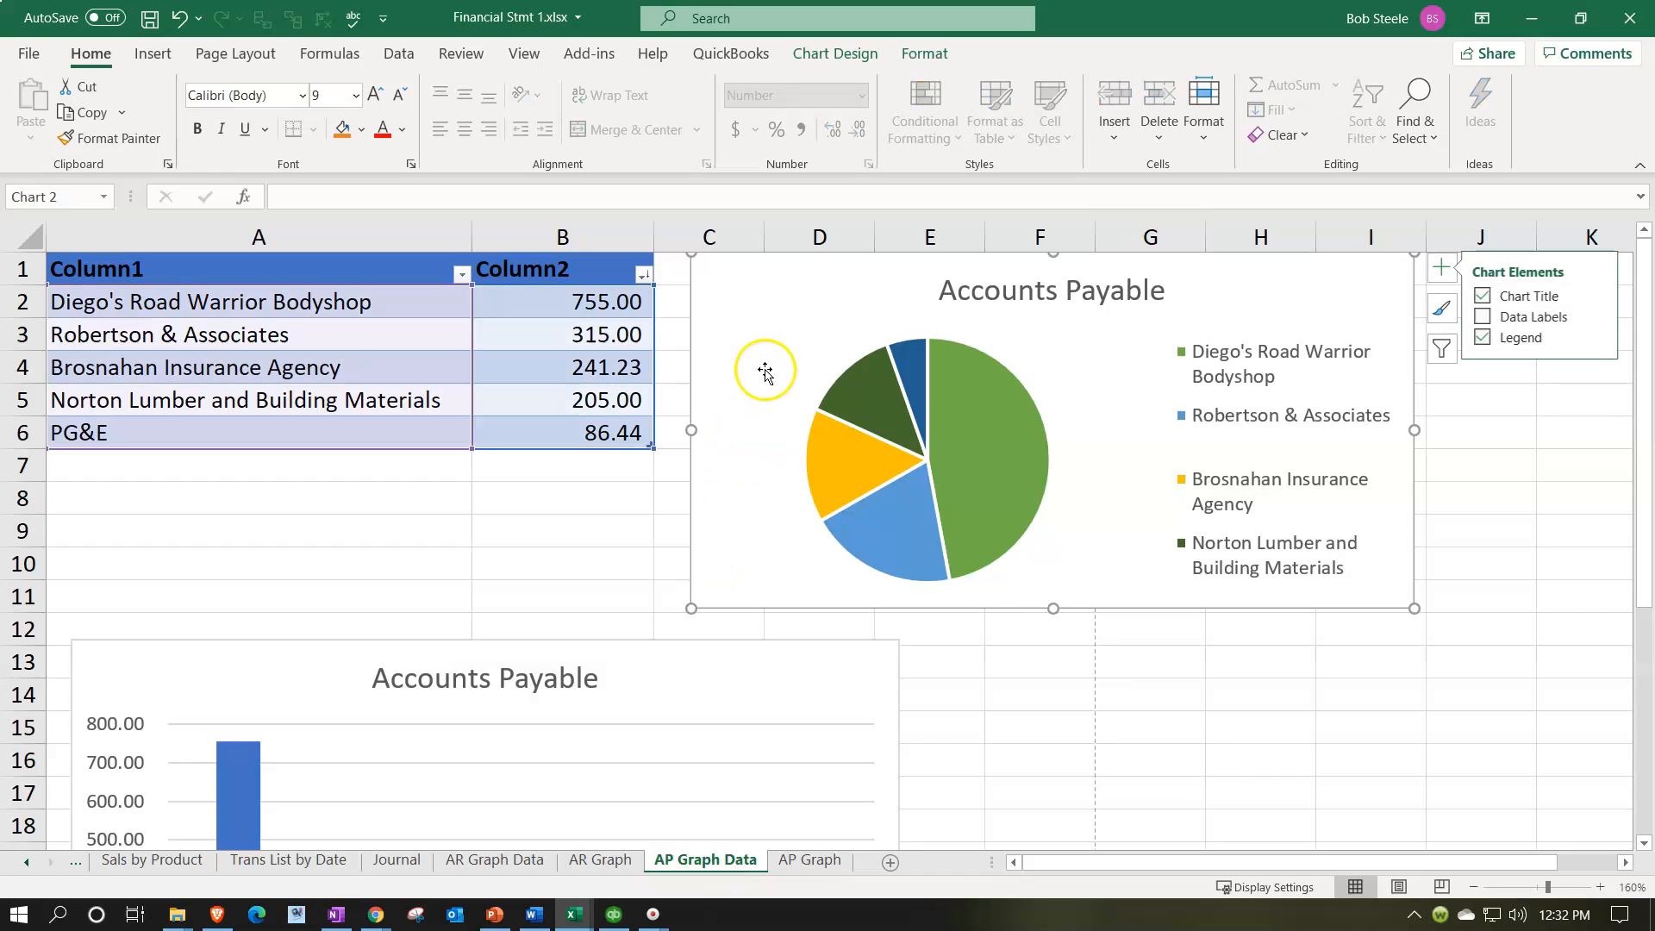
{"action": "left_click", "coordinate": [809, 859]}
{"action": "left_click", "coordinate": [83, 245]}
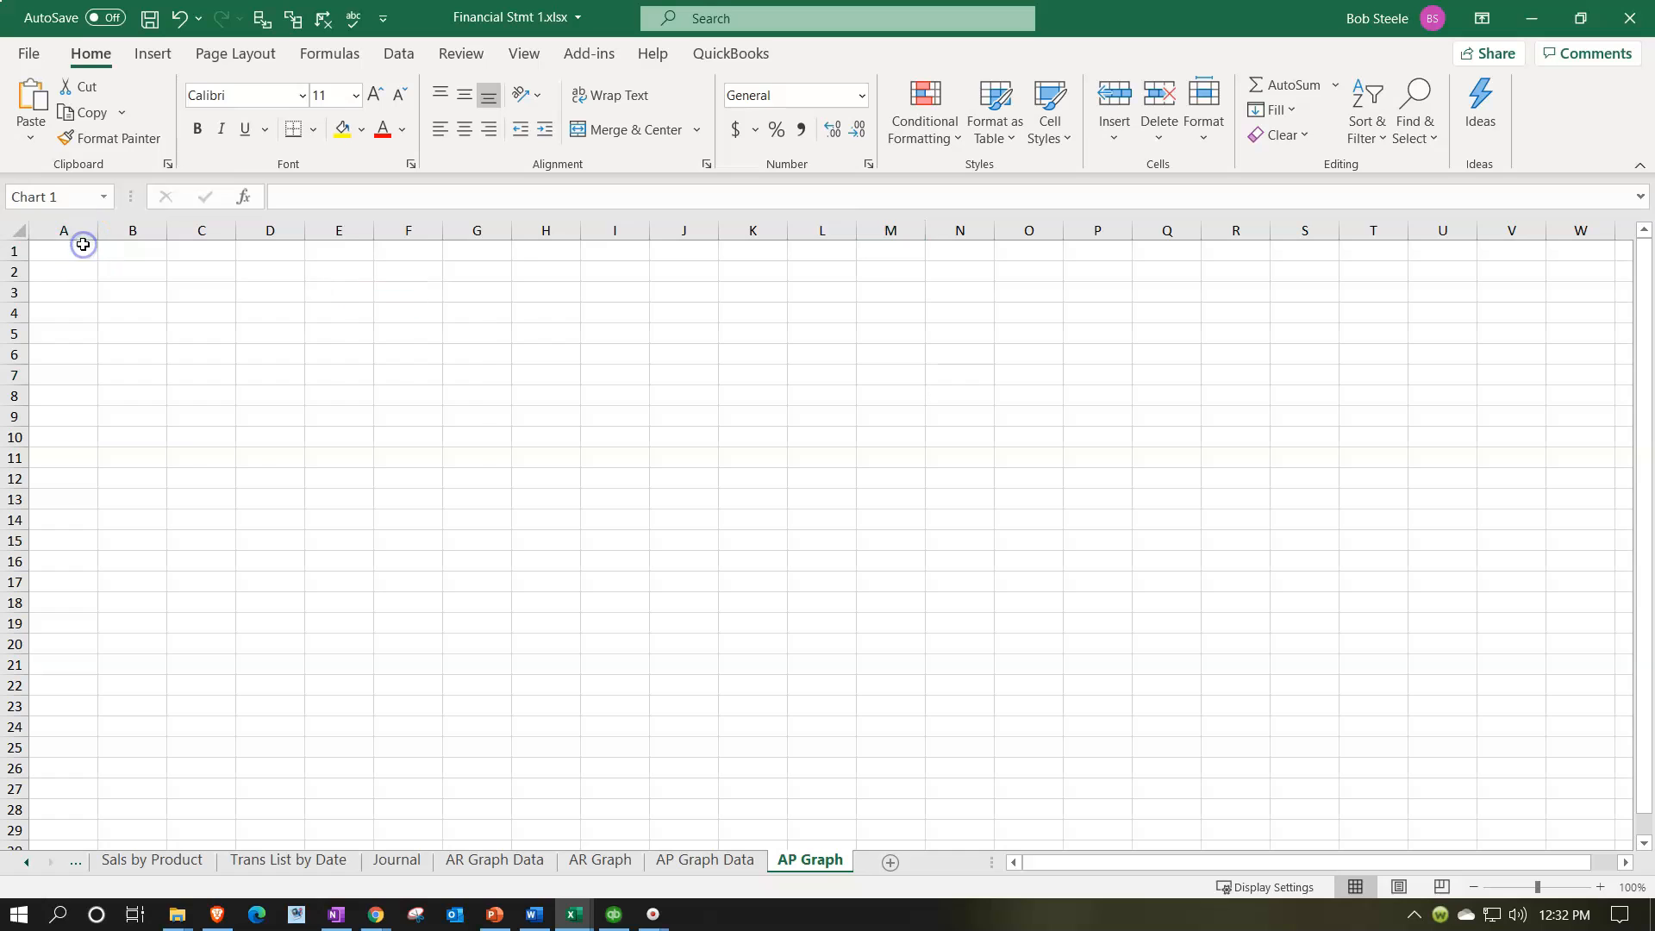
{"action": "key", "text": "ctrl+v"}
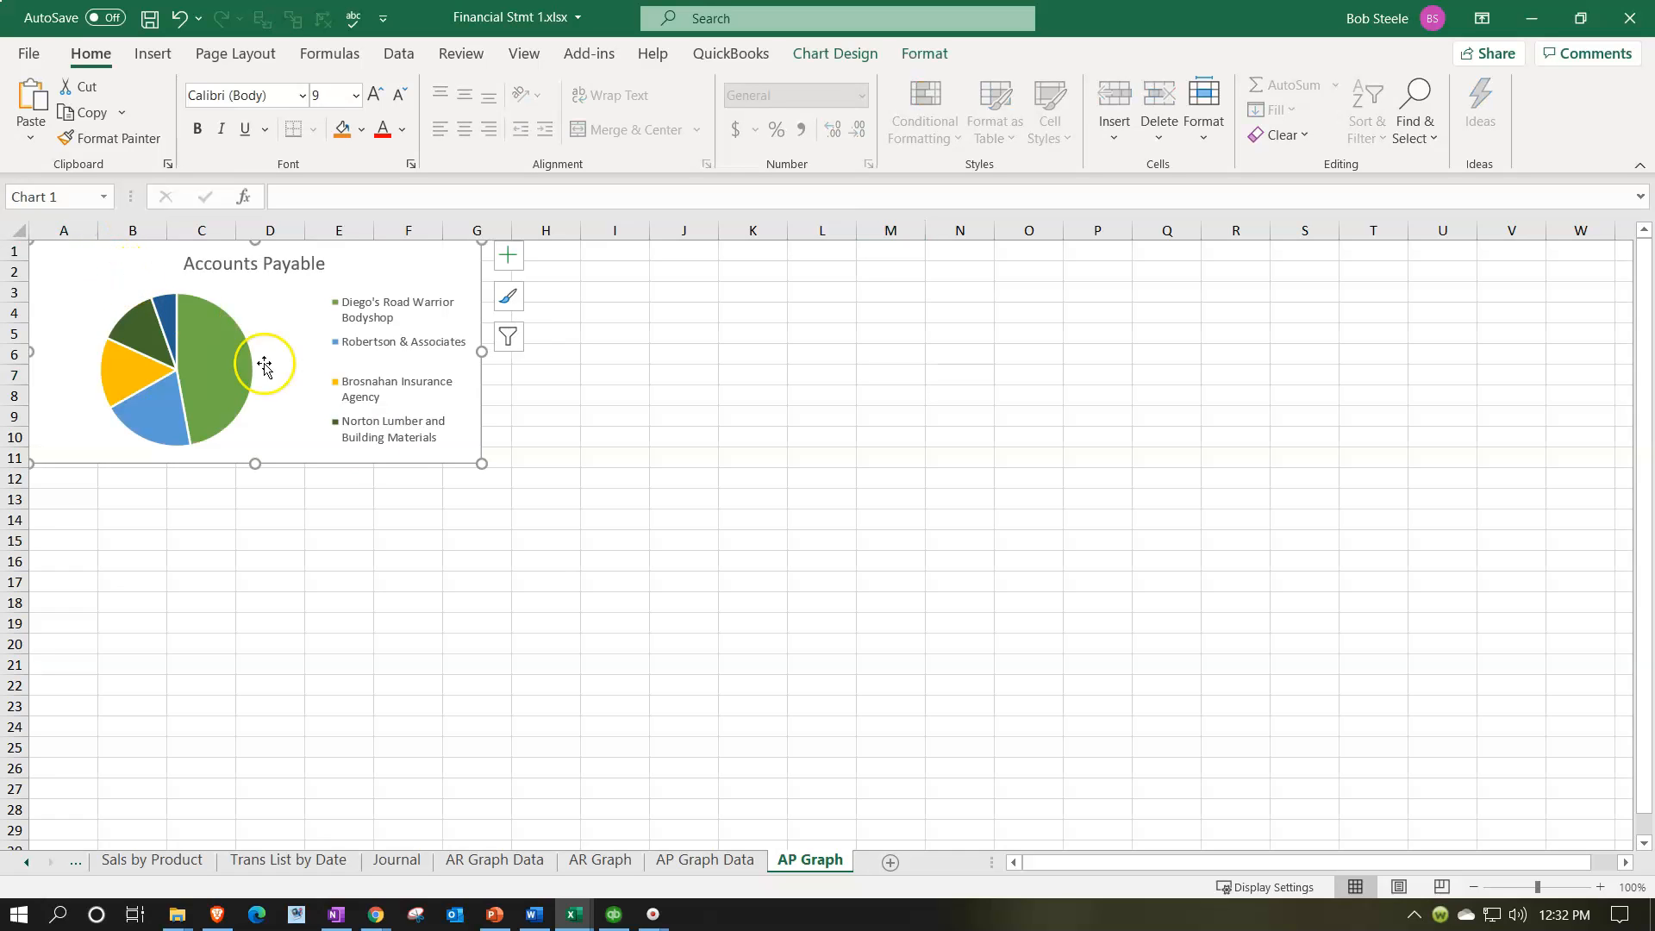
Step: Show the page-break guides and enlarge the pie chart to about column J and row 16, within the first page's width
{"action": "left_click", "coordinate": [1398, 887]}
{"action": "left_click", "coordinate": [1355, 887]}
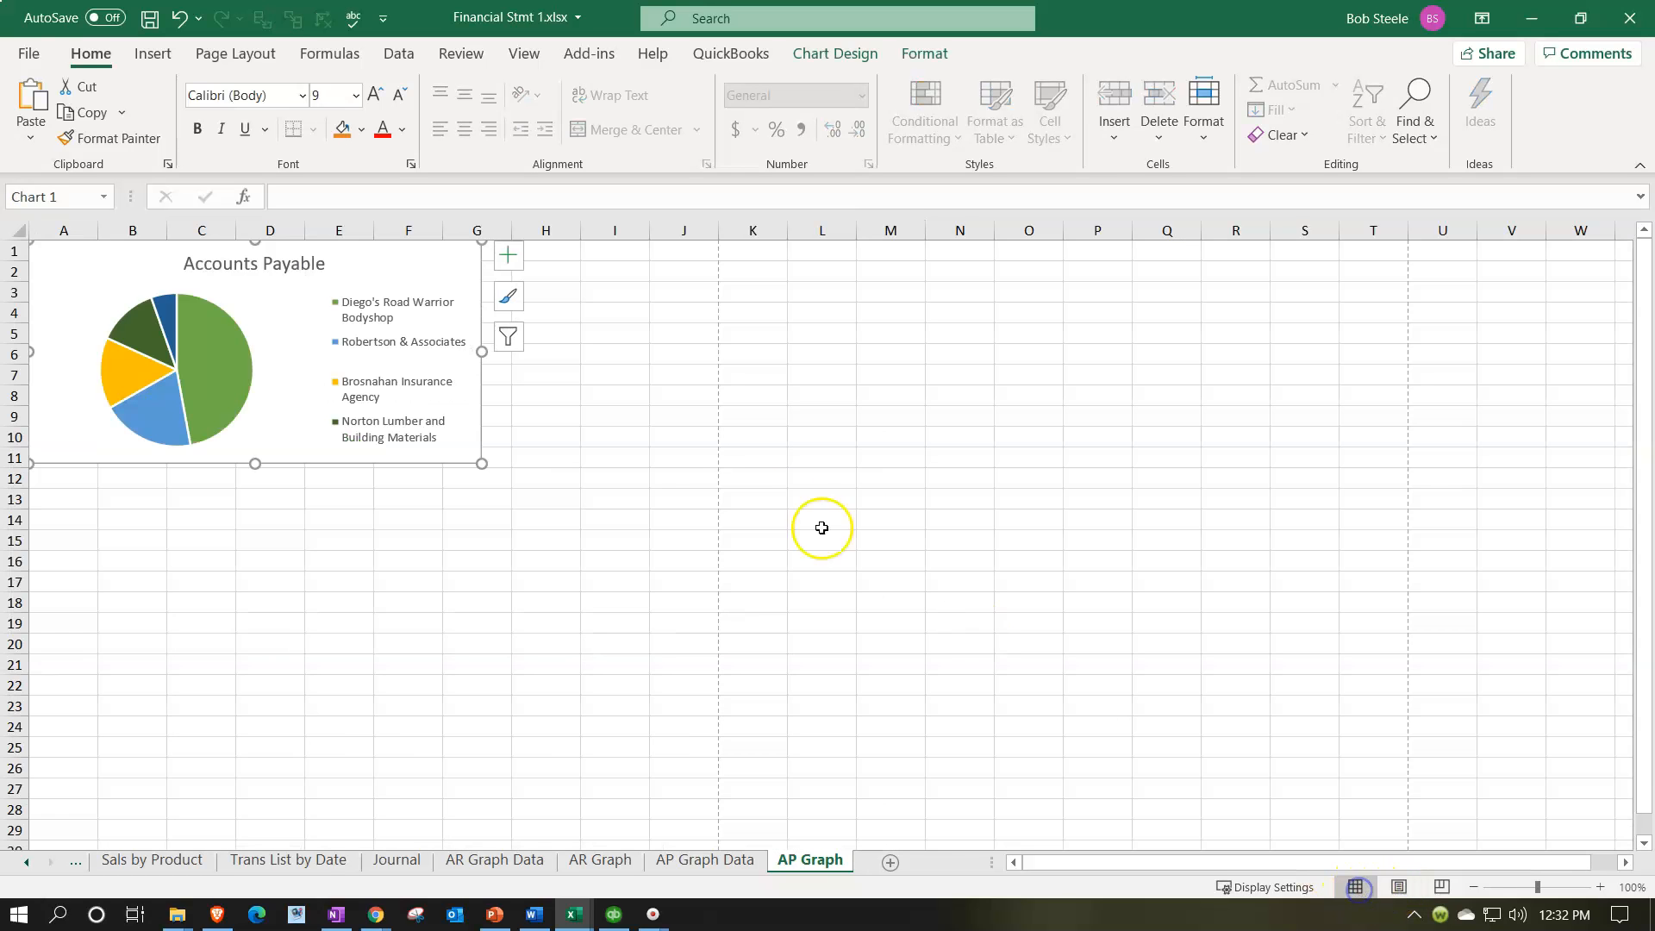
{"action": "left_click_drag", "start_coordinate": [483, 463], "coordinate": [690, 574]}
{"action": "scroll", "coordinate": [545, 641], "scroll_direction": "up", "scroll_amount": 2, "text": "ctrl"}
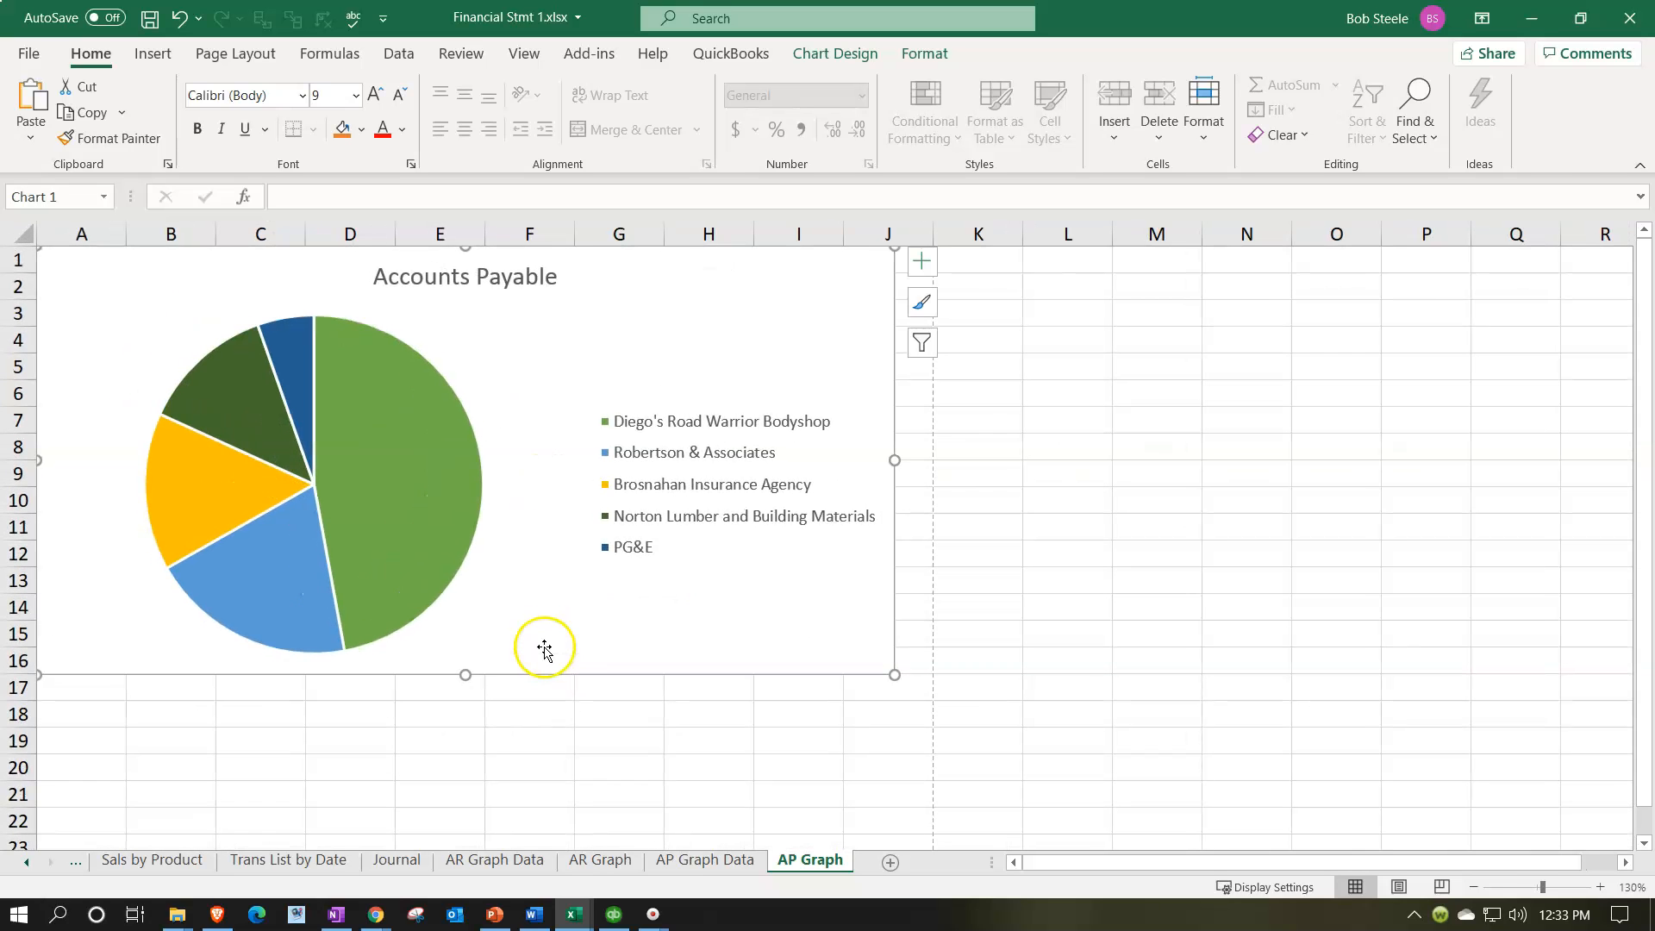
Step: Copy the column chart from AP Graph Data to cell A18 of AP Graph and enlarge it to about column J and row 35
{"action": "left_click", "coordinate": [697, 867]}
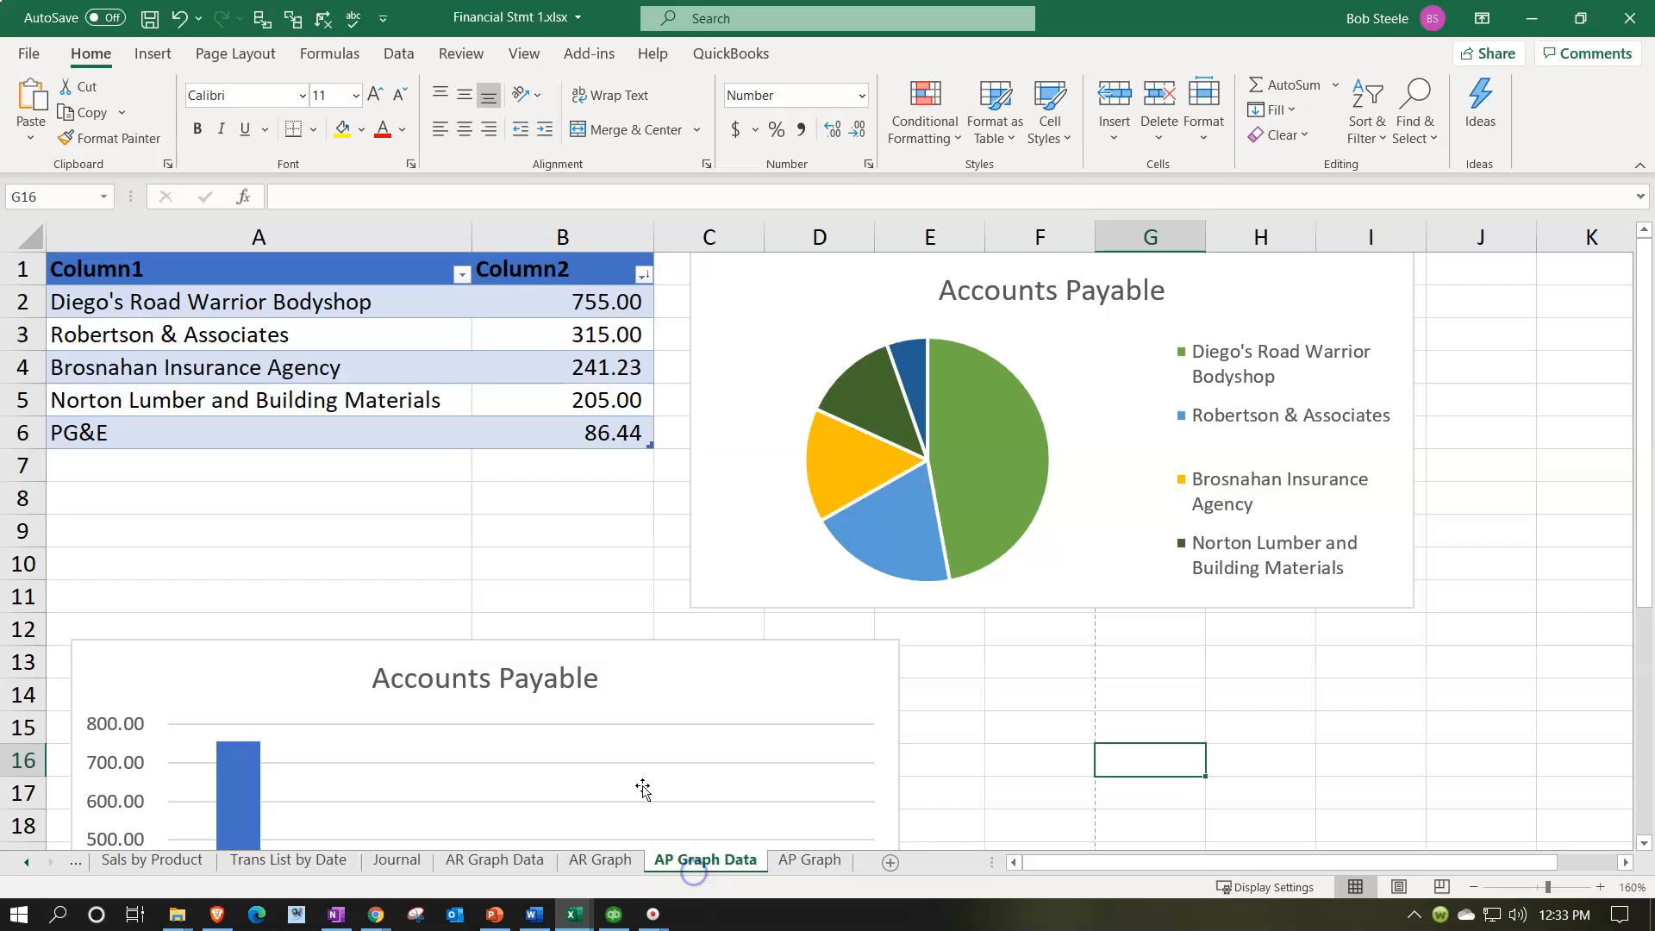
{"action": "left_click", "coordinate": [720, 679]}
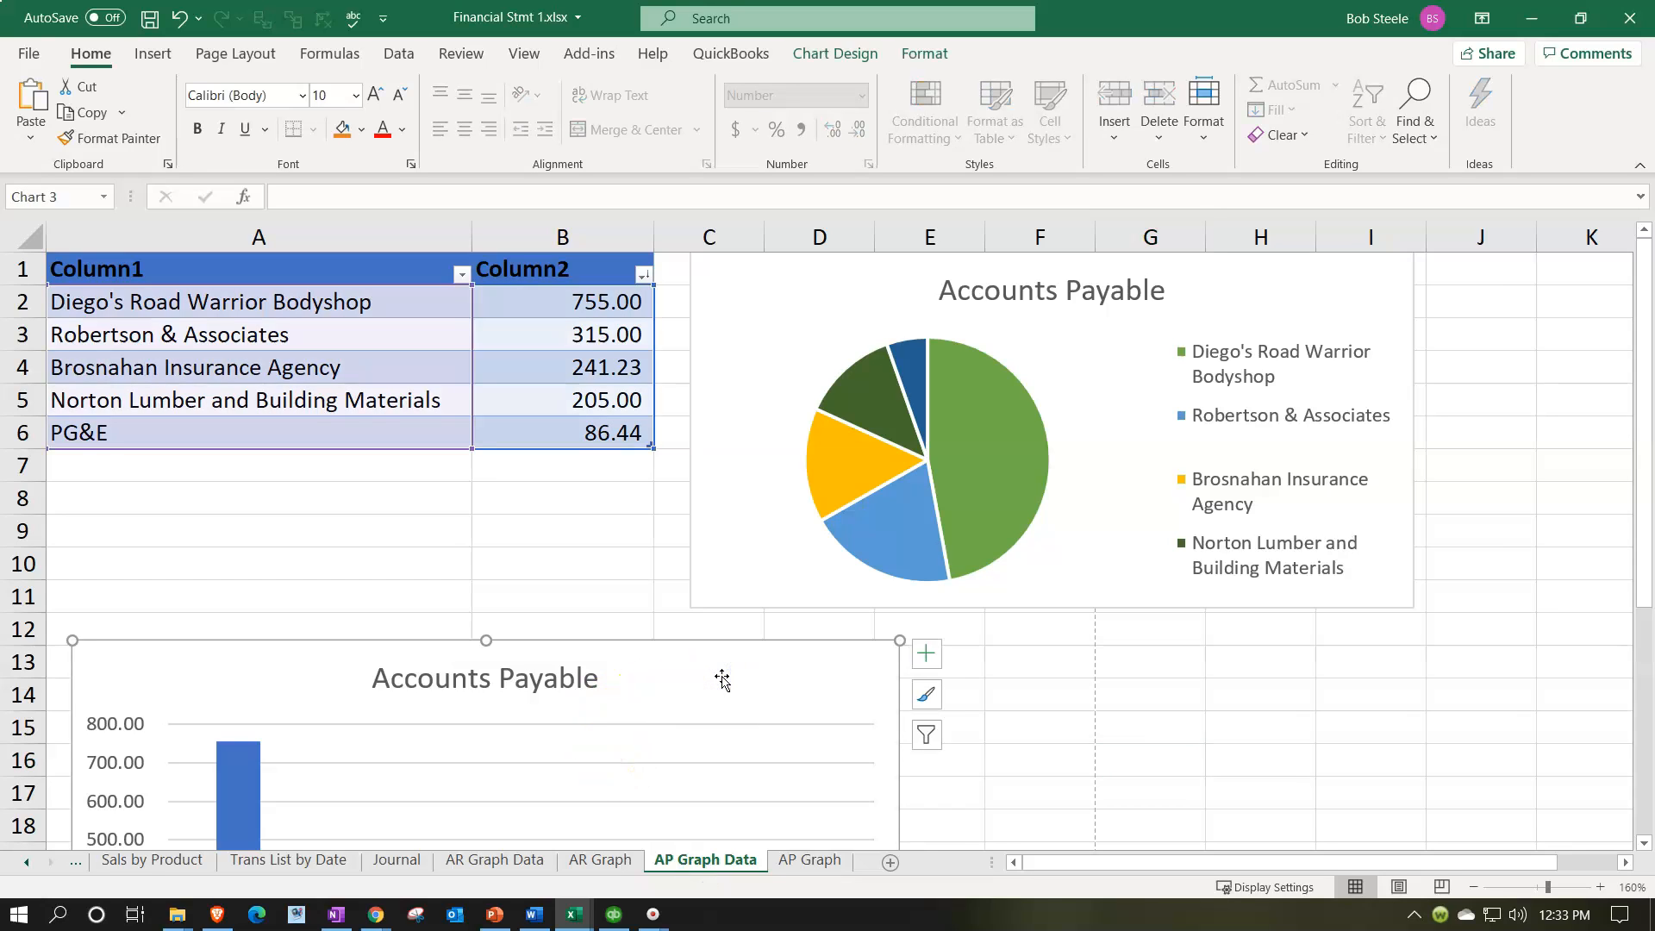
{"action": "left_click", "coordinate": [794, 860]}
{"action": "scroll", "coordinate": [120, 684], "scroll_direction": "down", "scroll_amount": 1}
{"action": "left_click", "coordinate": [89, 635]}
{"action": "key", "text": "ctrl+v"}
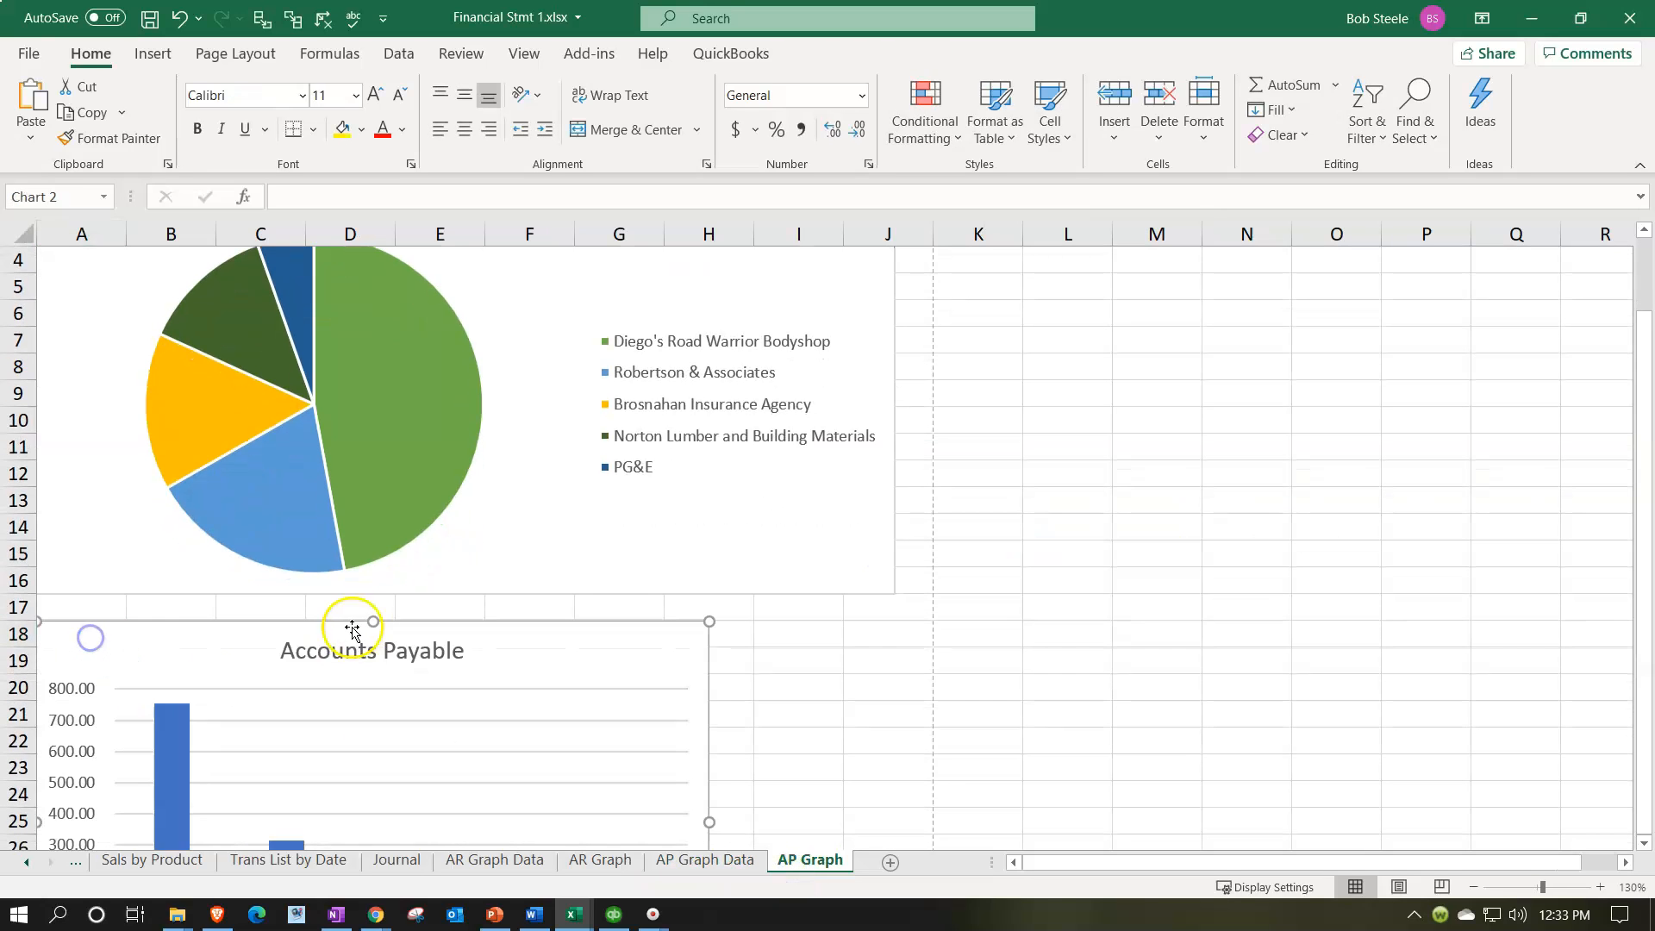
{"action": "scroll", "coordinate": [549, 614], "scroll_direction": "down", "scroll_amount": 4}
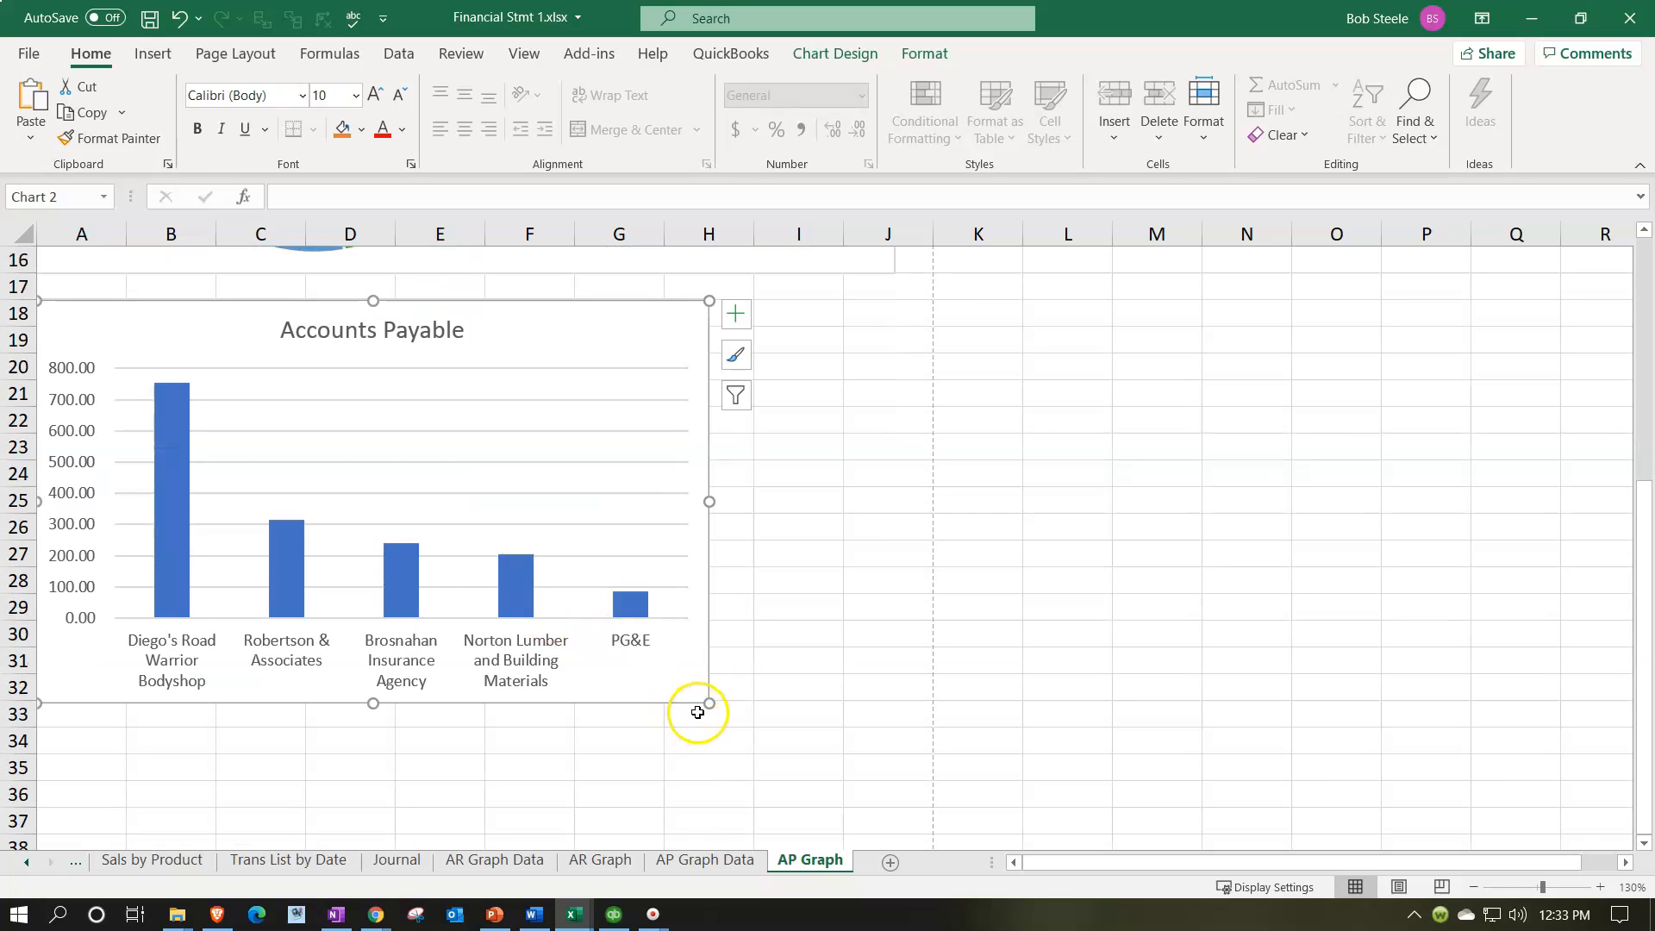
{"action": "left_click_drag", "start_coordinate": [709, 702], "coordinate": [887, 768]}
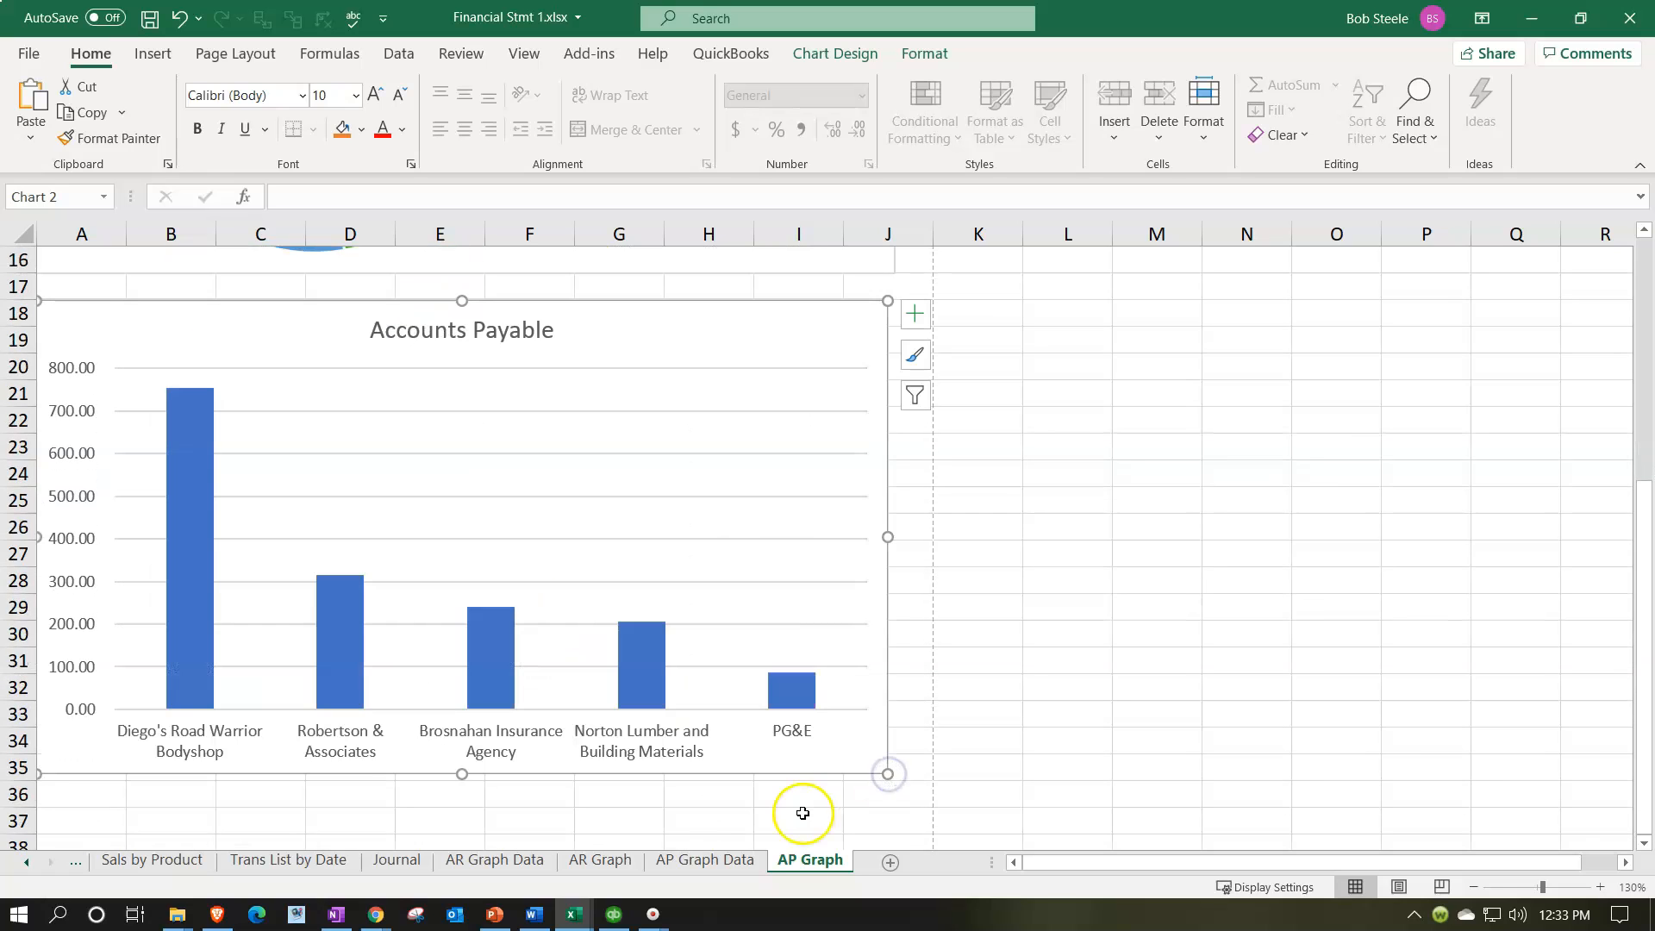
Step: Hide the AP Graph Data and AR Graph Data sheets, and save the workbook with AP Graph active
{"action": "left_click", "coordinate": [742, 865]}
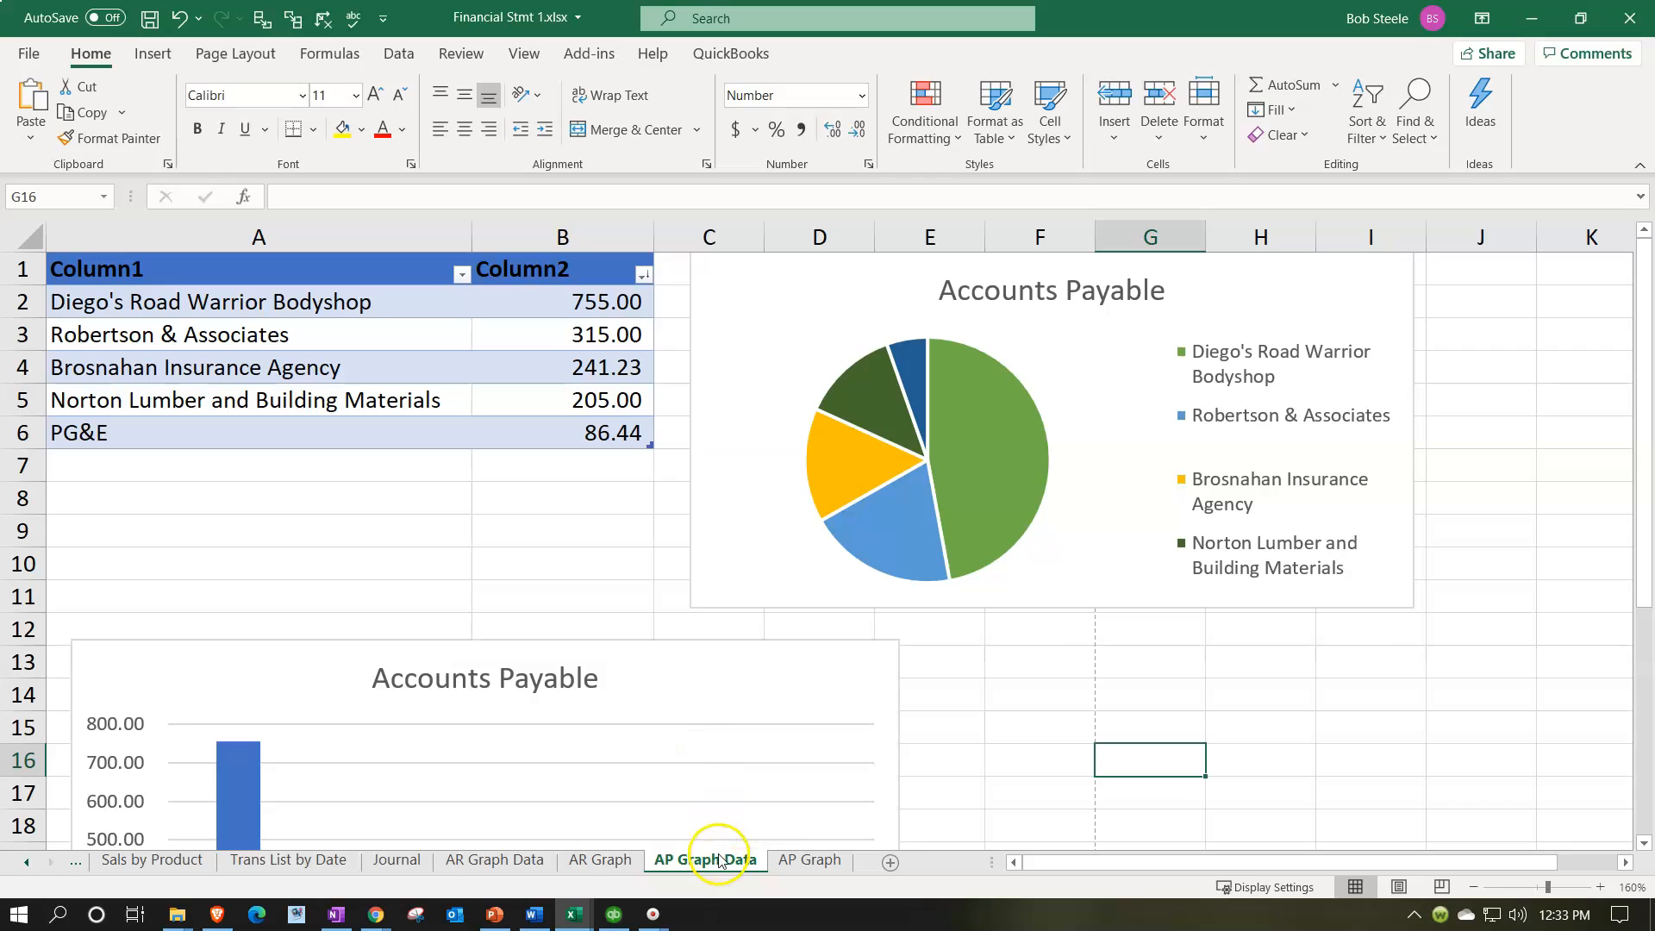
{"action": "right_click", "coordinate": [717, 863]}
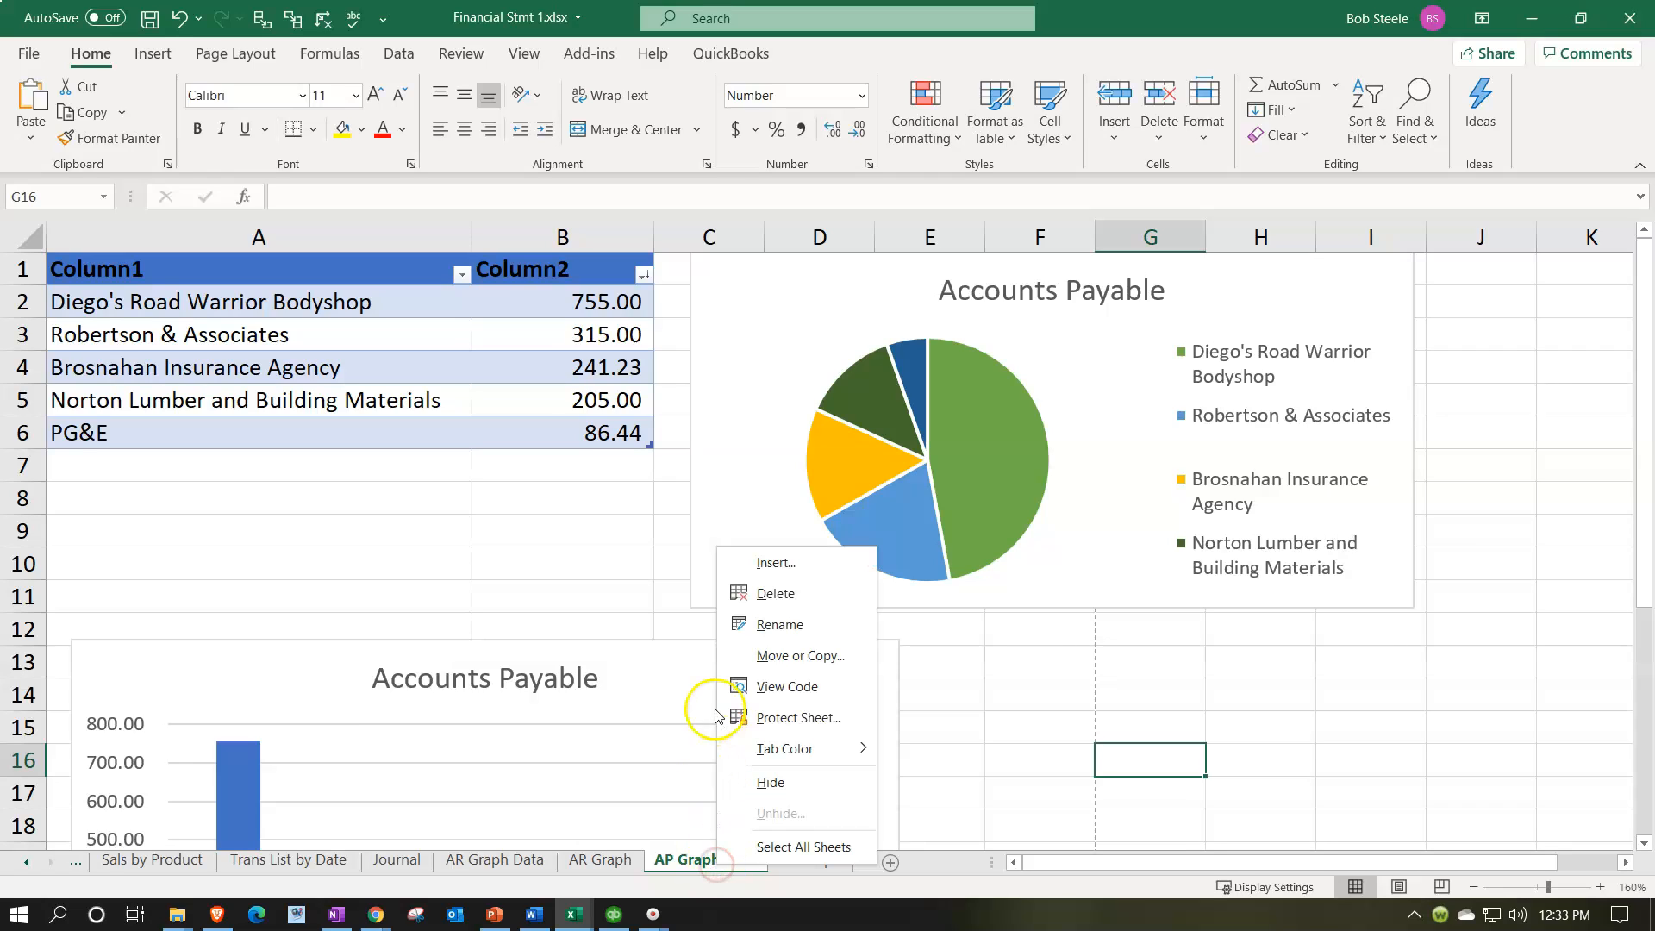
{"action": "left_click", "coordinate": [773, 781]}
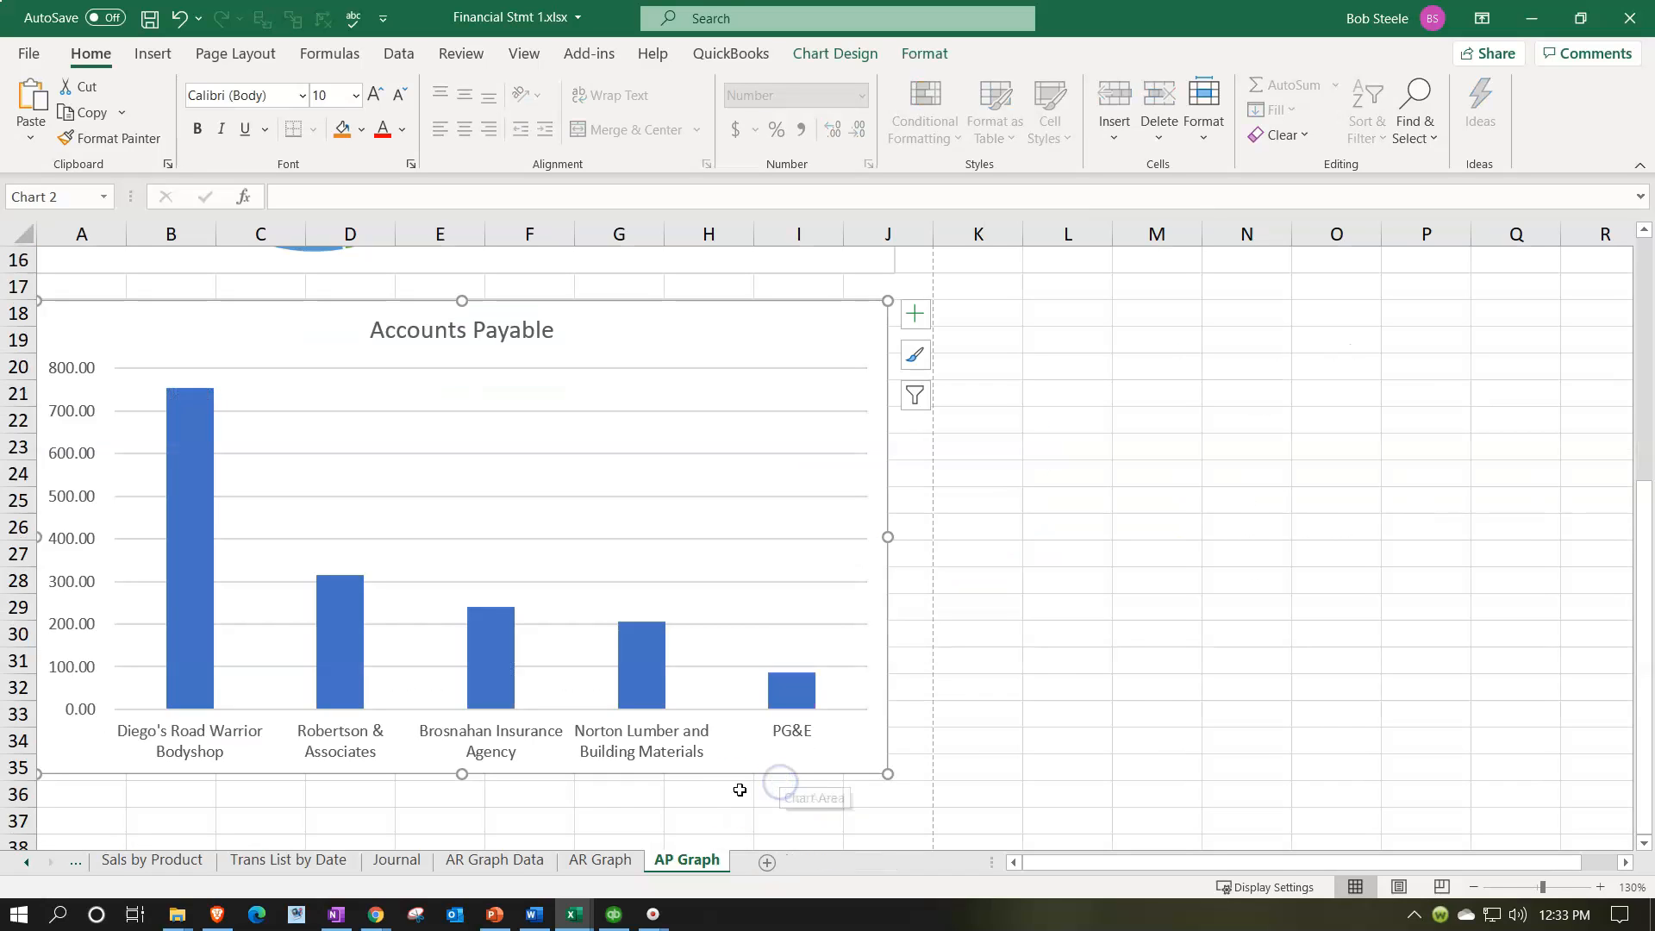
{"action": "left_click", "coordinate": [495, 861]}
{"action": "right_click", "coordinate": [496, 863]}
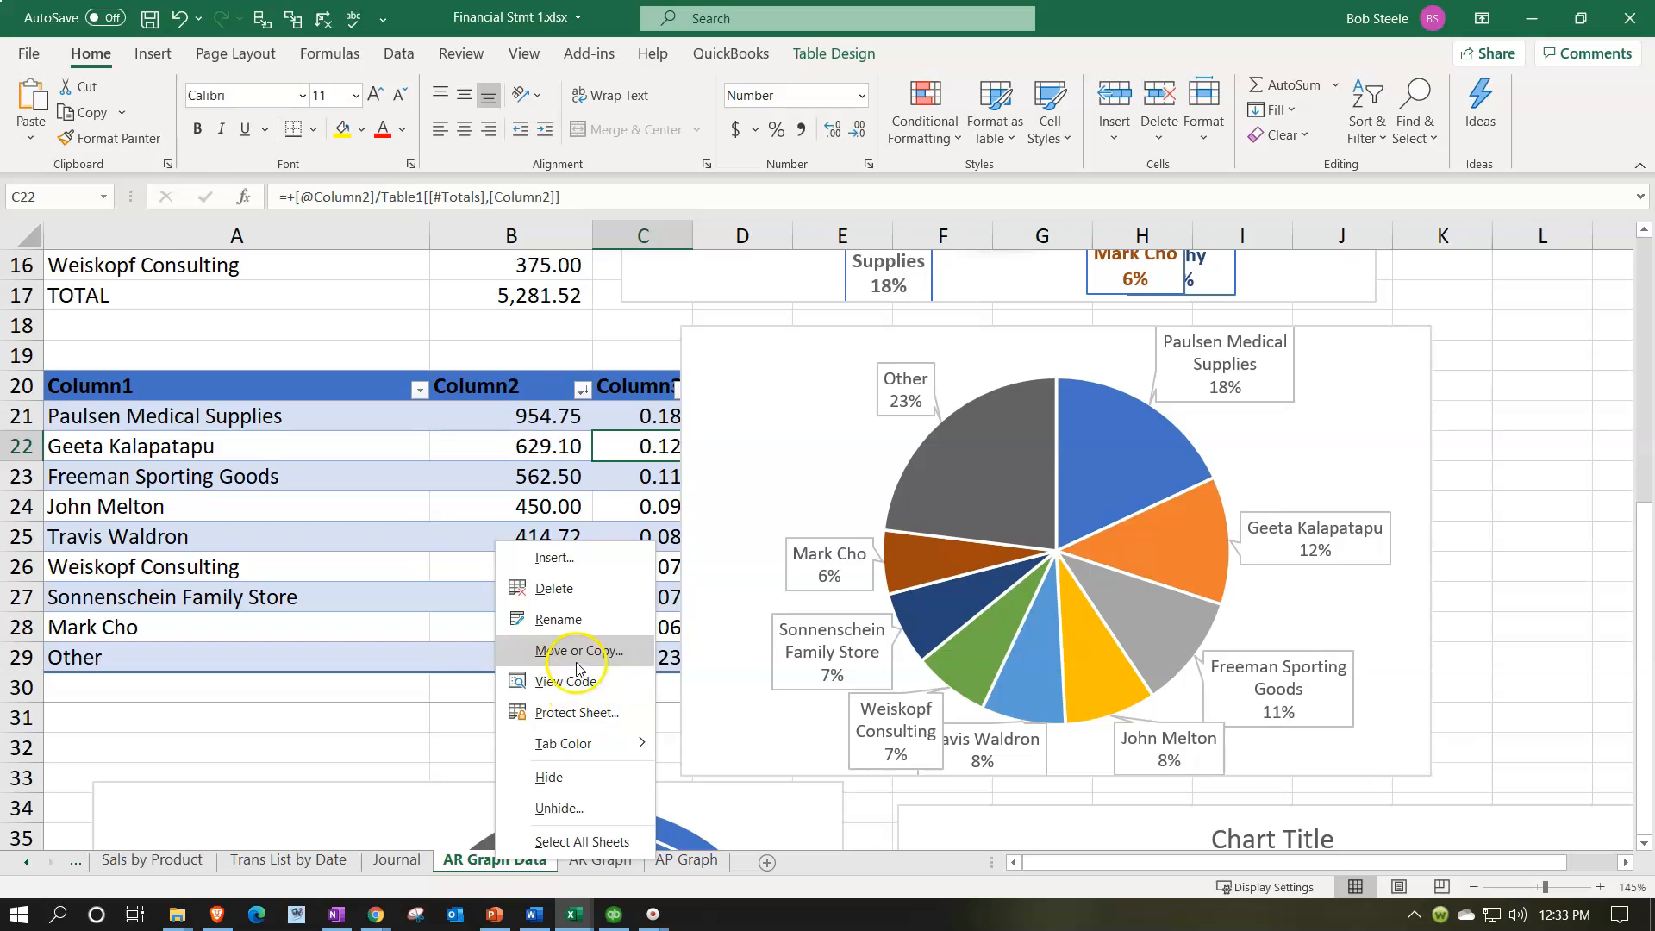
{"action": "left_click", "coordinate": [576, 780]}
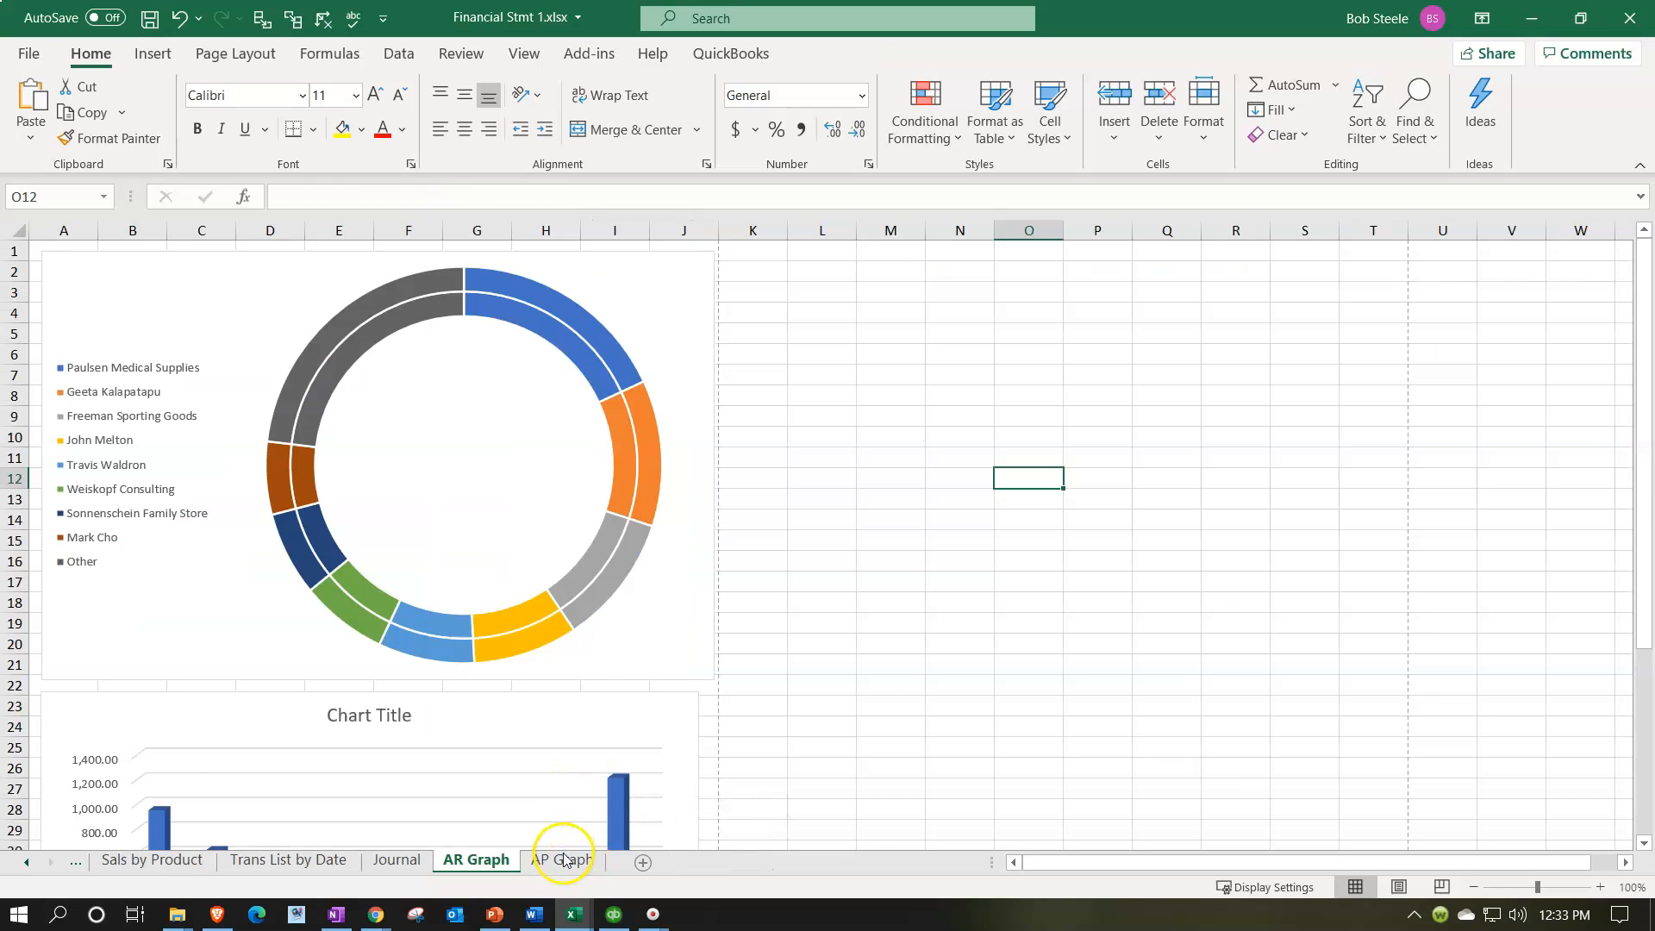
{"action": "left_click", "coordinate": [562, 859]}
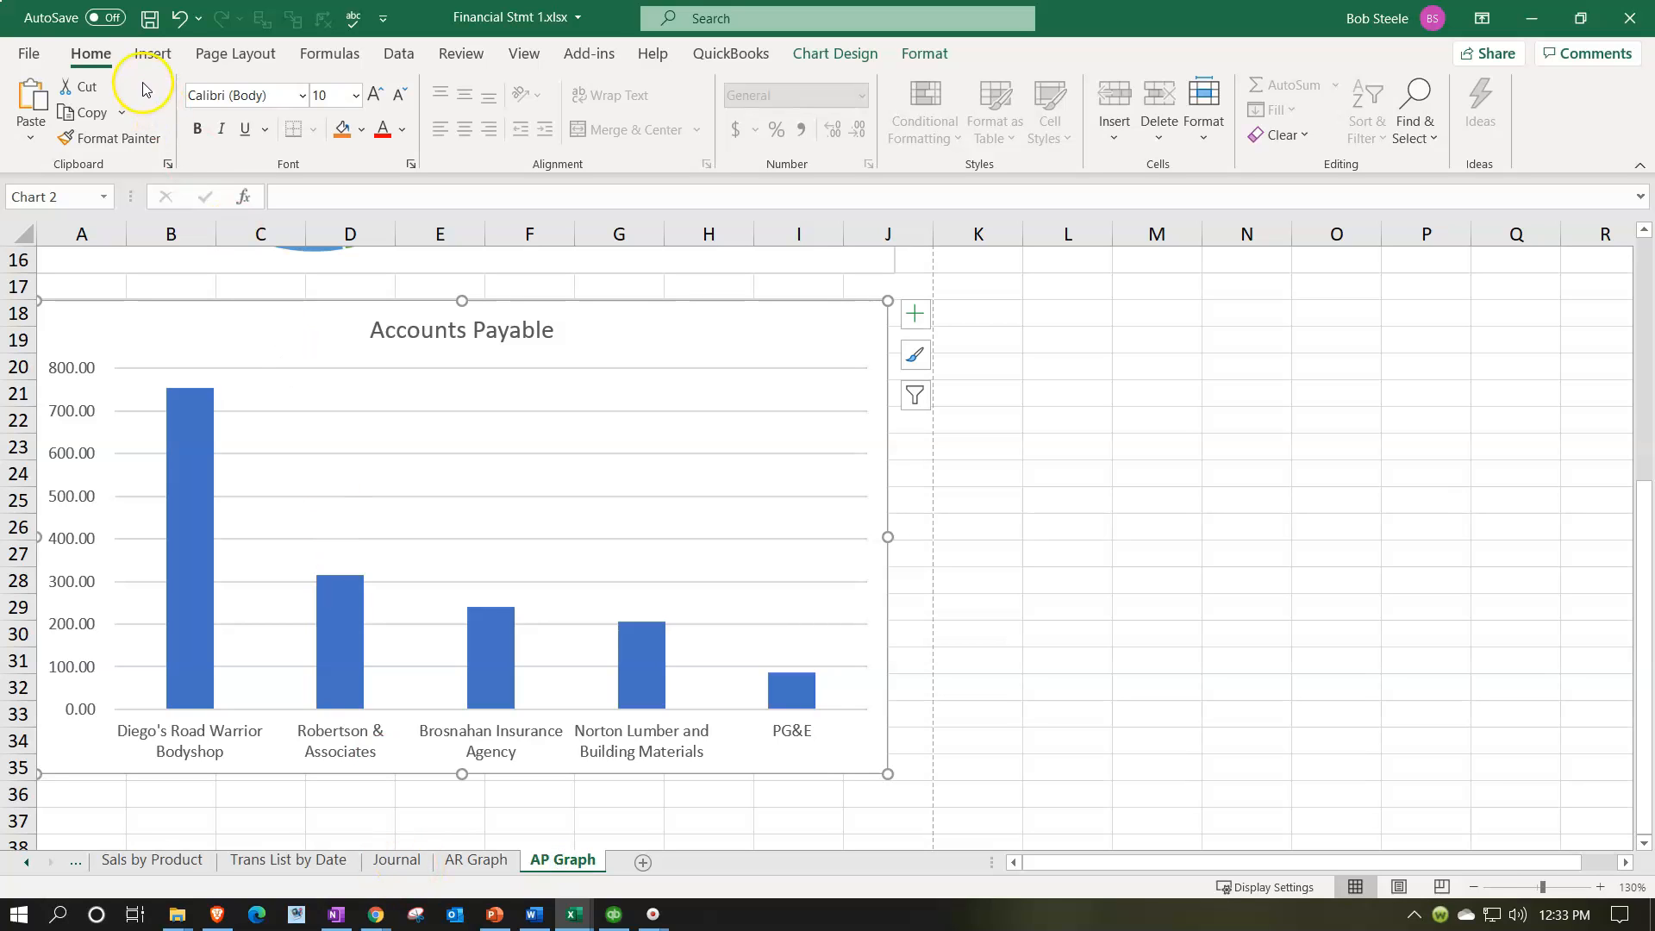
{"action": "left_click", "coordinate": [150, 18]}
Step: Check the print preview and print range options for the selected column chart on AP Graph
{"action": "left_click", "coordinate": [30, 57]}
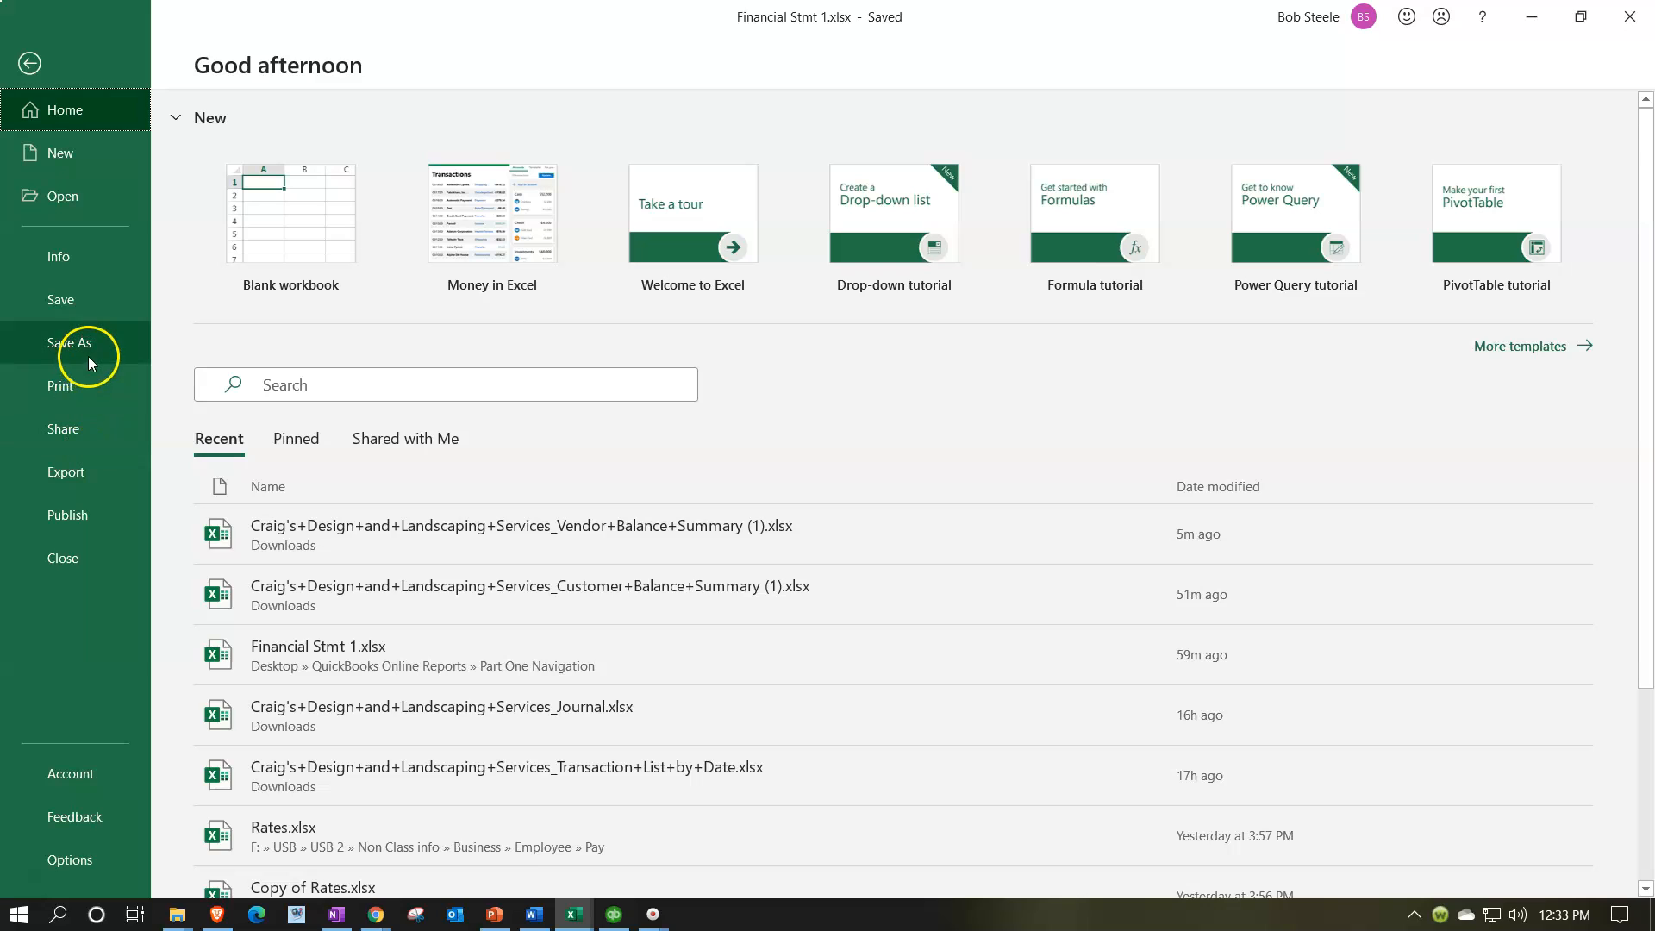
{"action": "left_click", "coordinate": [89, 386]}
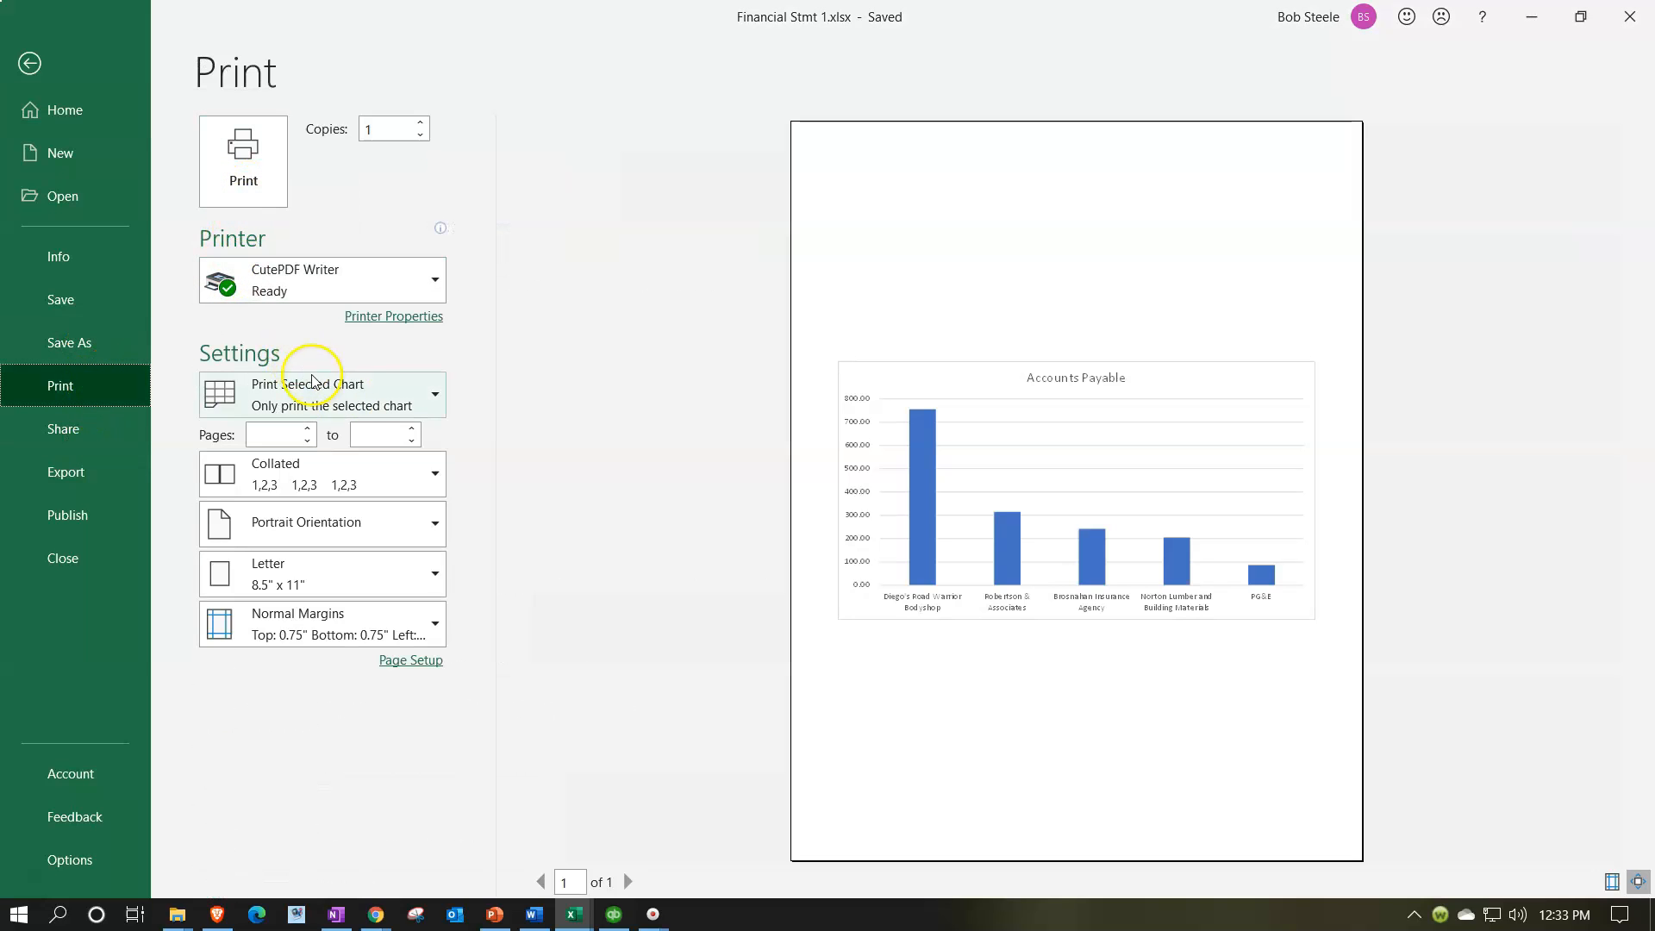
{"action": "left_click", "coordinate": [395, 385]}
{"action": "left_click", "coordinate": [593, 395]}
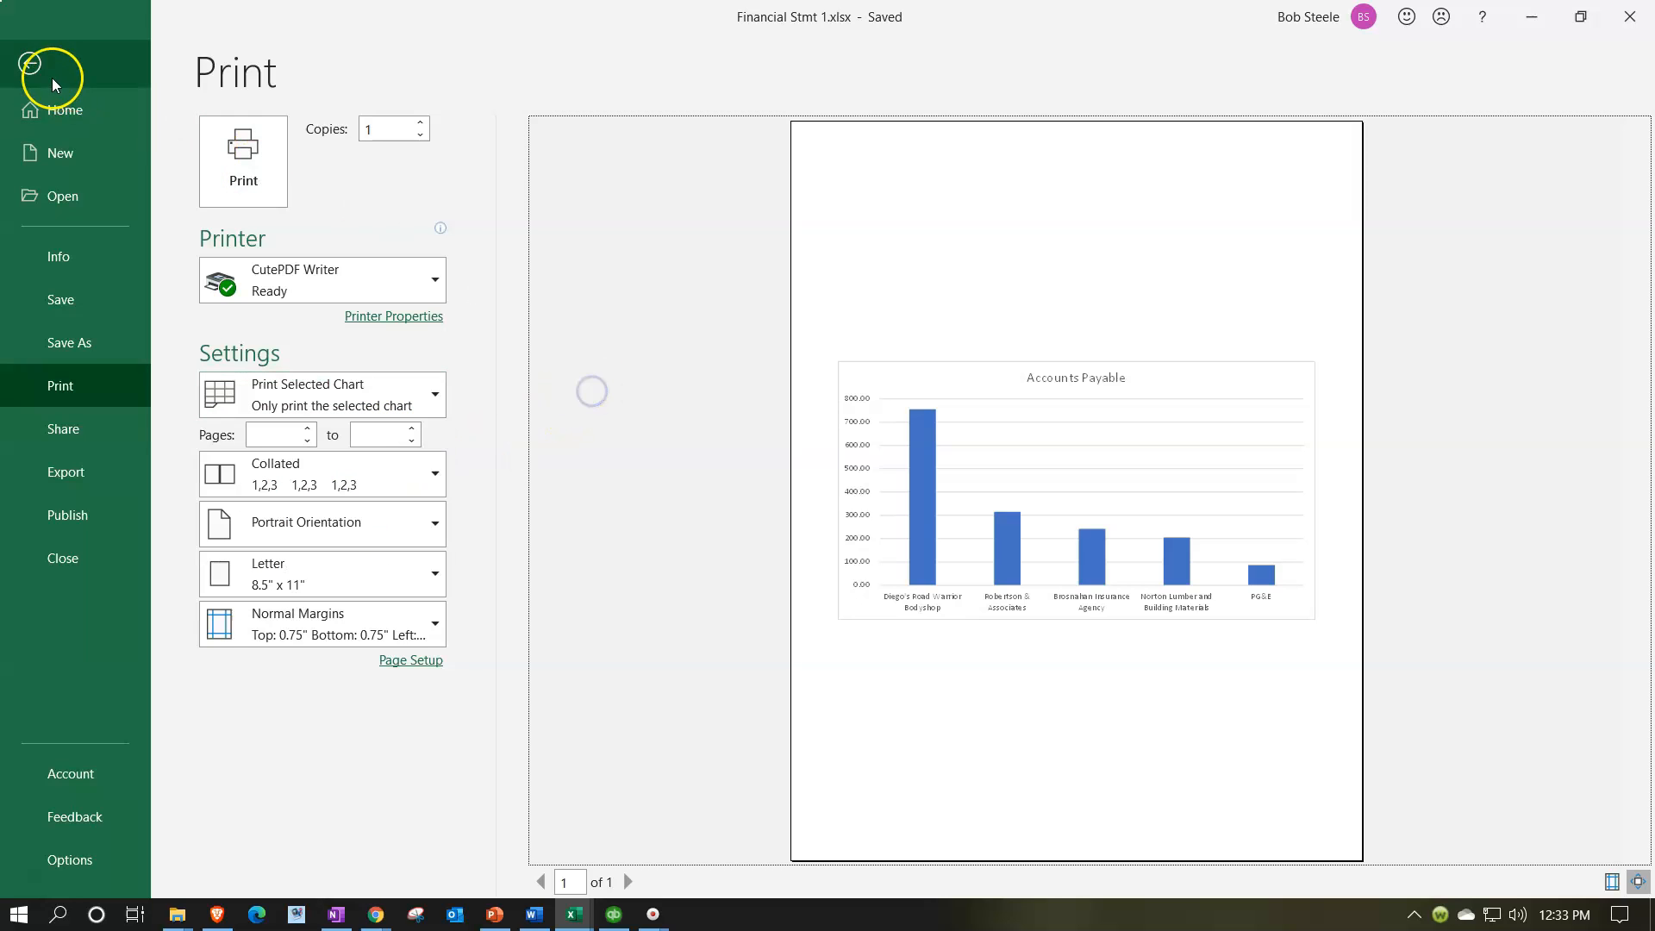
{"action": "left_click", "coordinate": [30, 63]}
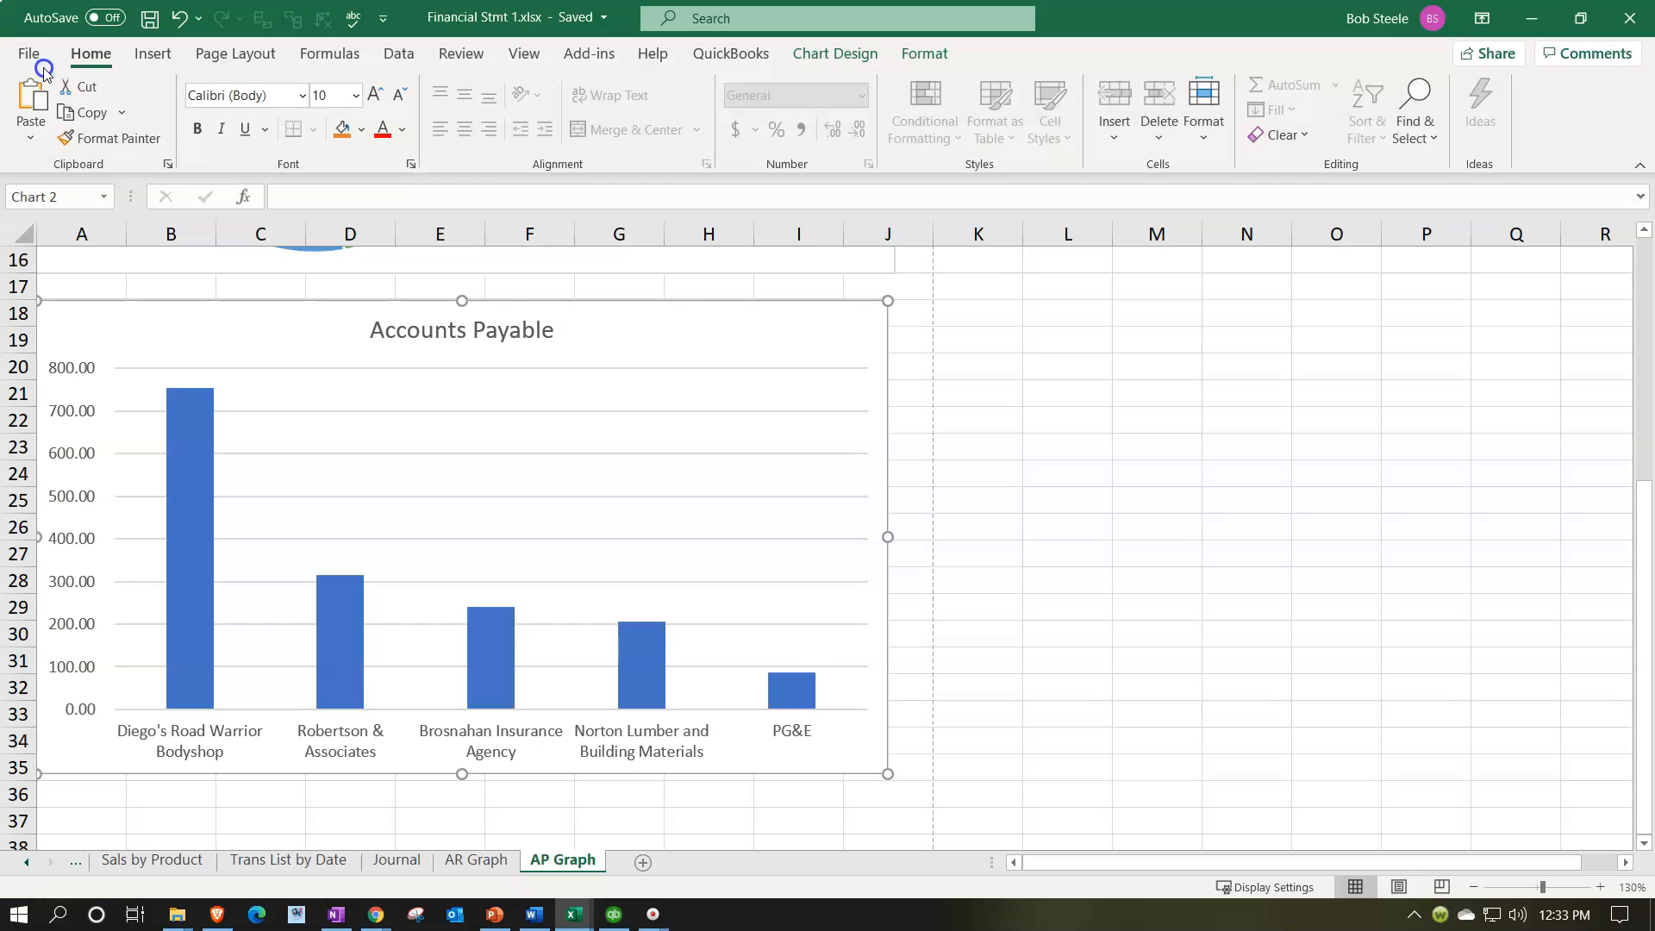
Step: From the Journal sheet, preview the entire workbook for printing and look through to its final pages
{"action": "left_click", "coordinate": [394, 859]}
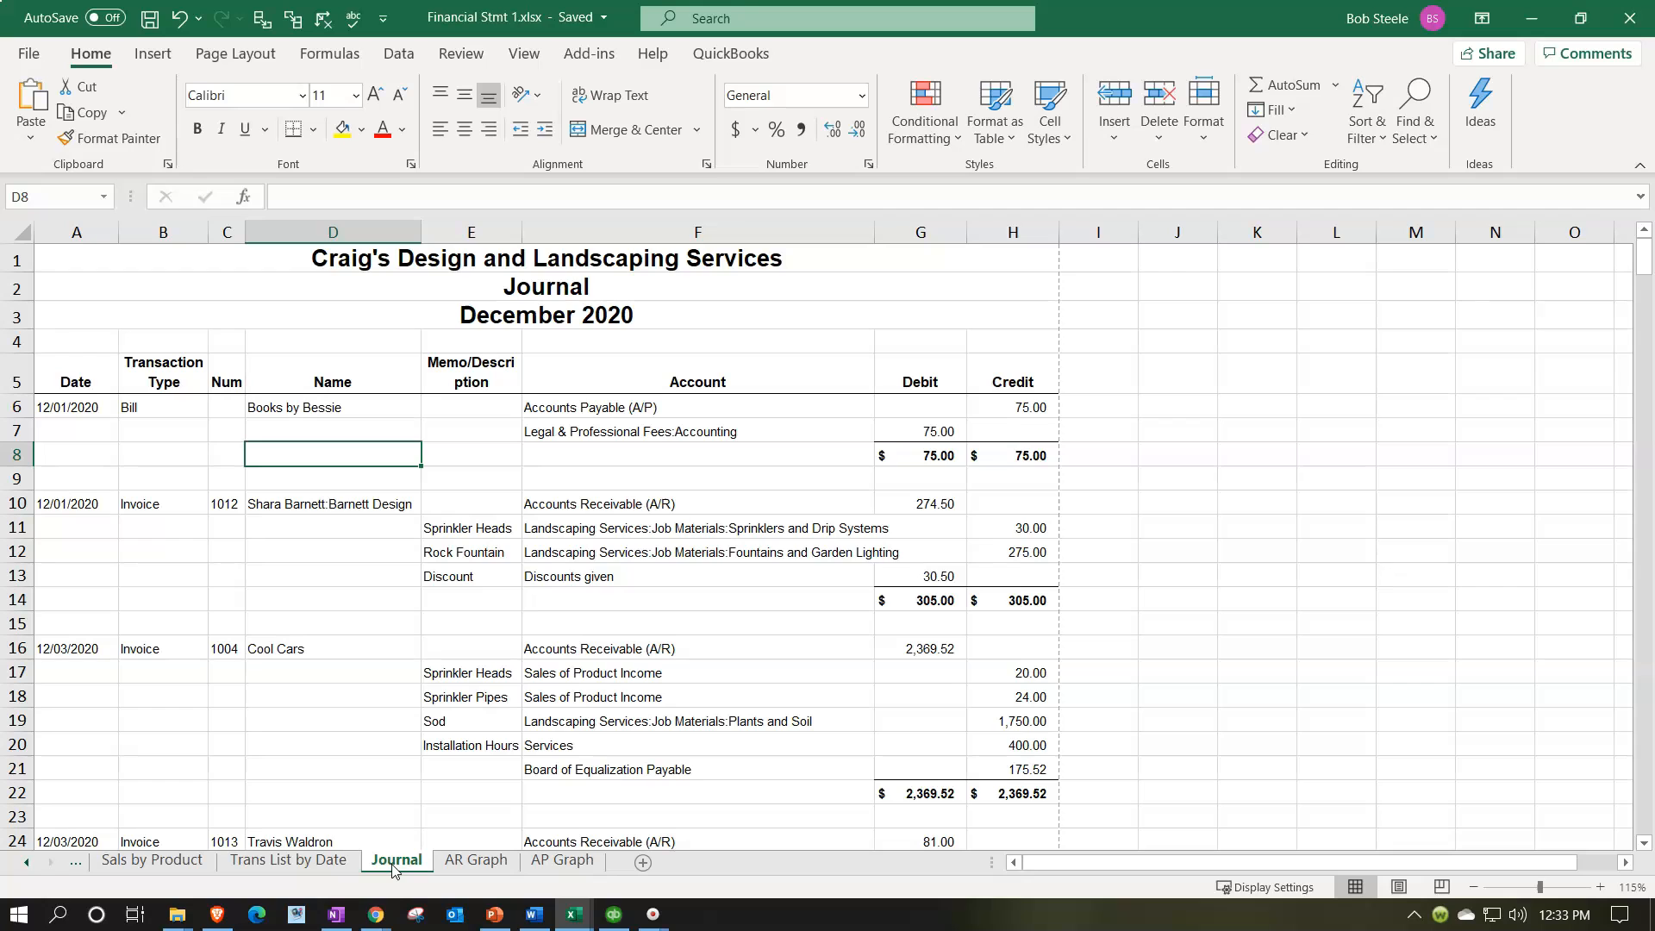
{"action": "left_click", "coordinate": [28, 54]}
{"action": "left_click", "coordinate": [90, 386]}
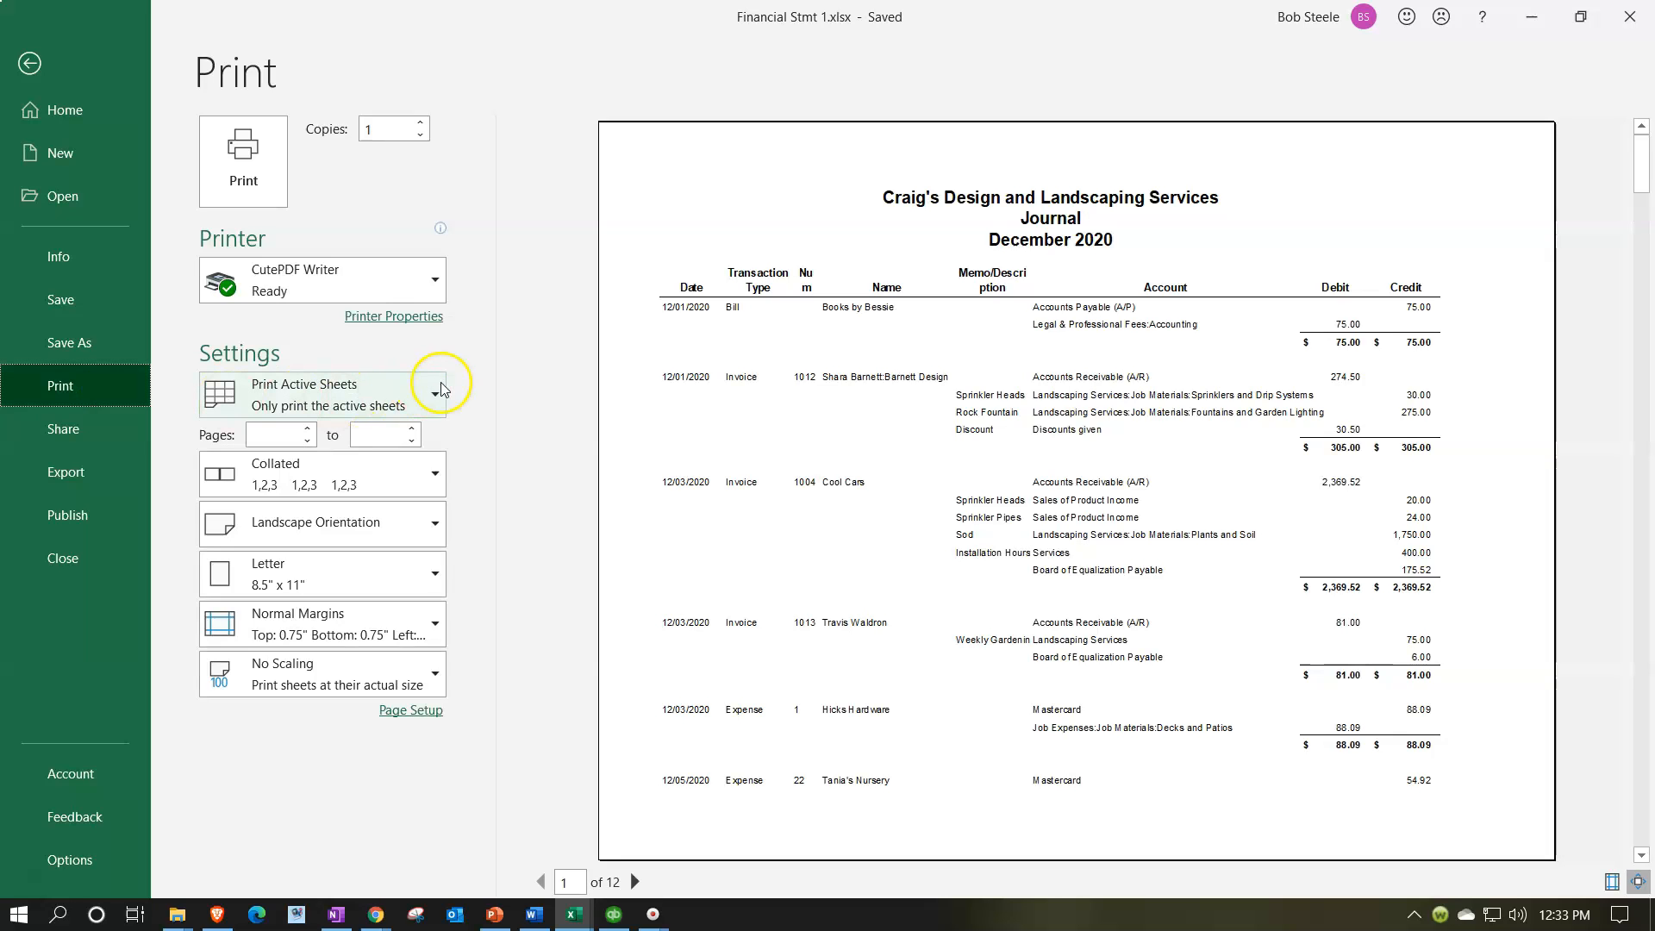
{"action": "left_click", "coordinate": [435, 401]}
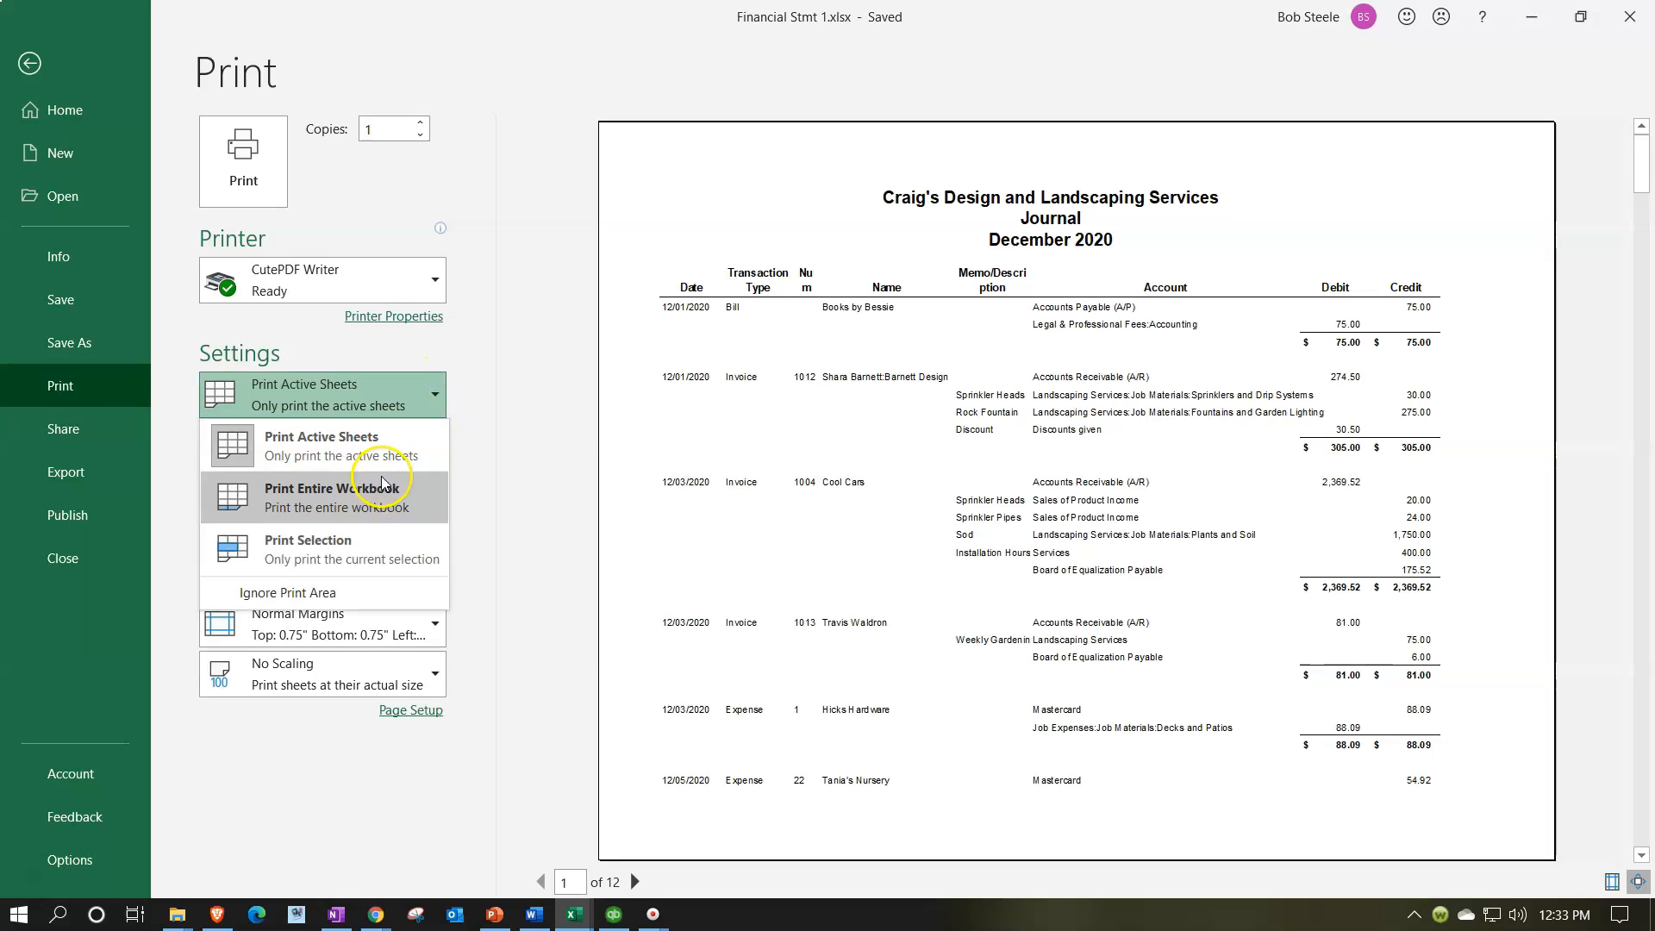
{"action": "left_click", "coordinate": [362, 499]}
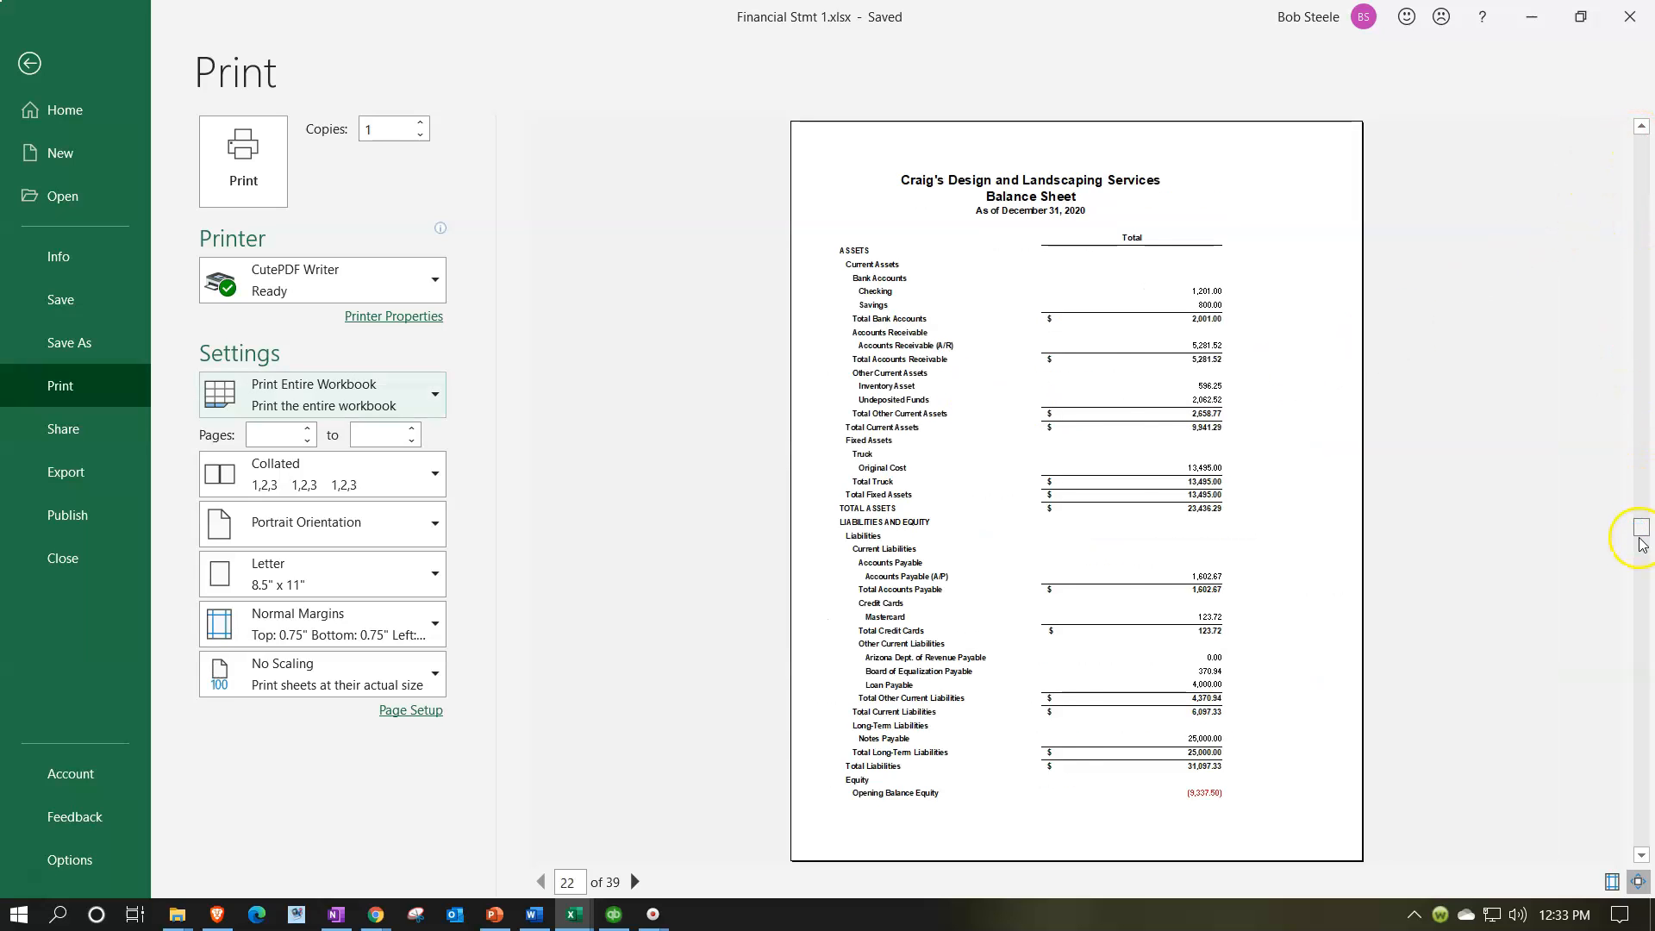
{"action": "left_click_drag", "start_coordinate": [1642, 539], "coordinate": [1643, 832]}
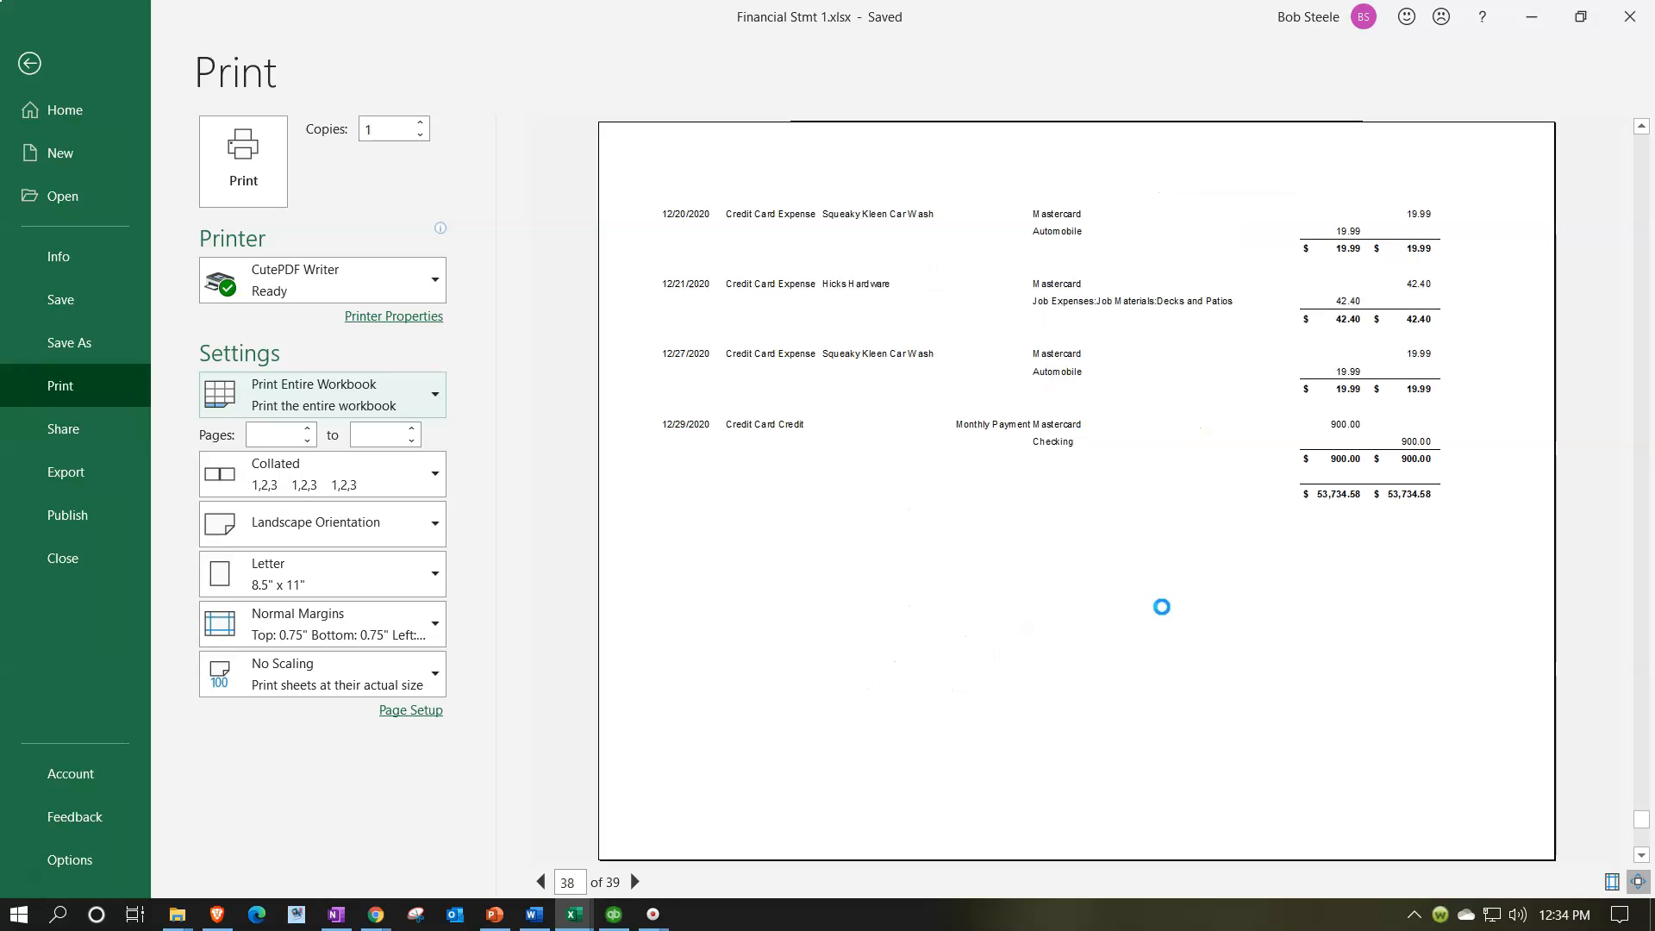
{"action": "left_click", "coordinate": [1161, 589]}
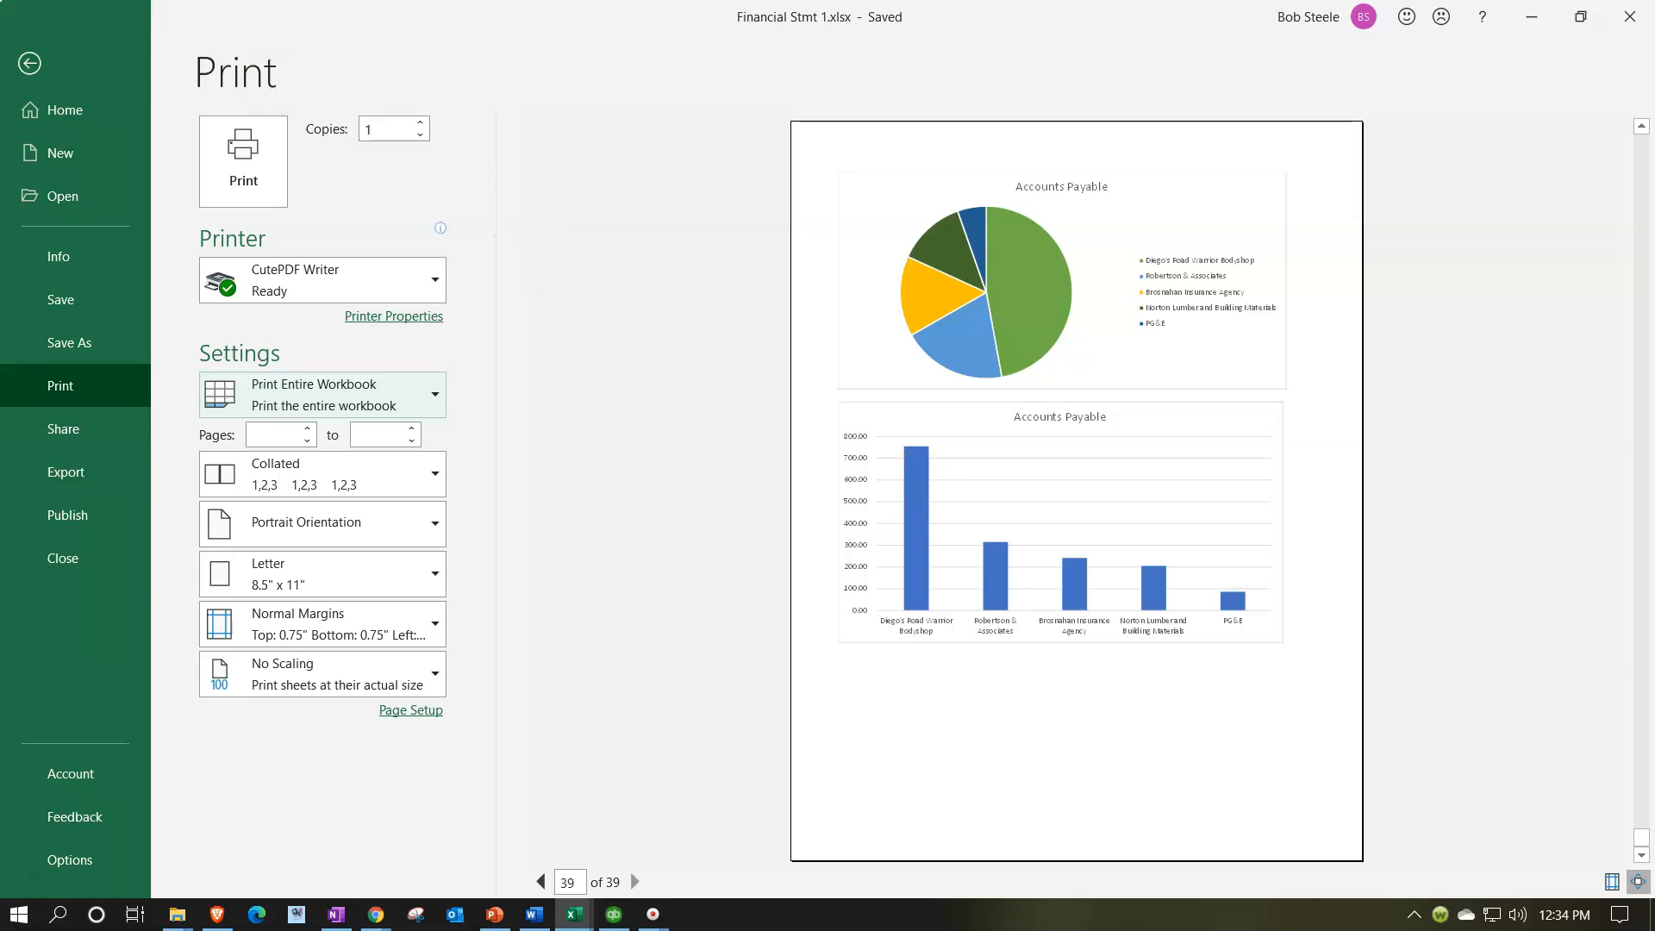
{"action": "left_click", "coordinate": [29, 63]}
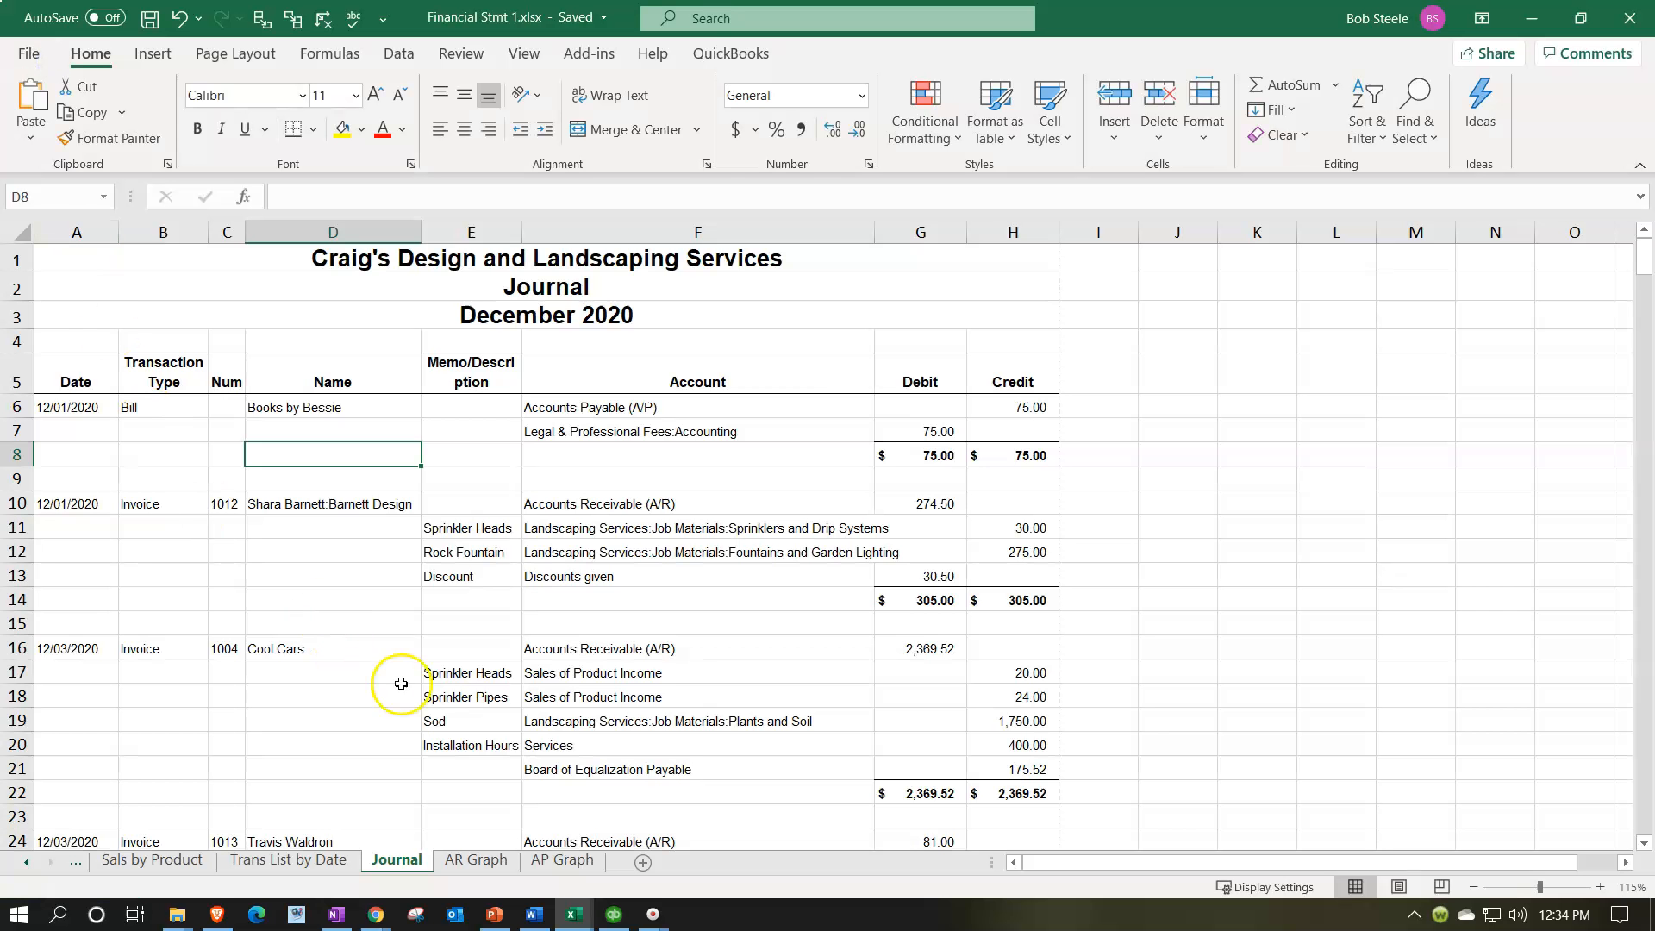
Step: Return to the AP Graph sheet and view its charts from the first row
{"action": "left_click", "coordinate": [562, 859]}
{"action": "scroll", "coordinate": [517, 629], "scroll_direction": "up", "scroll_amount": 2}
{"action": "scroll", "coordinate": [494, 576], "scroll_direction": "up", "scroll_amount": 3}
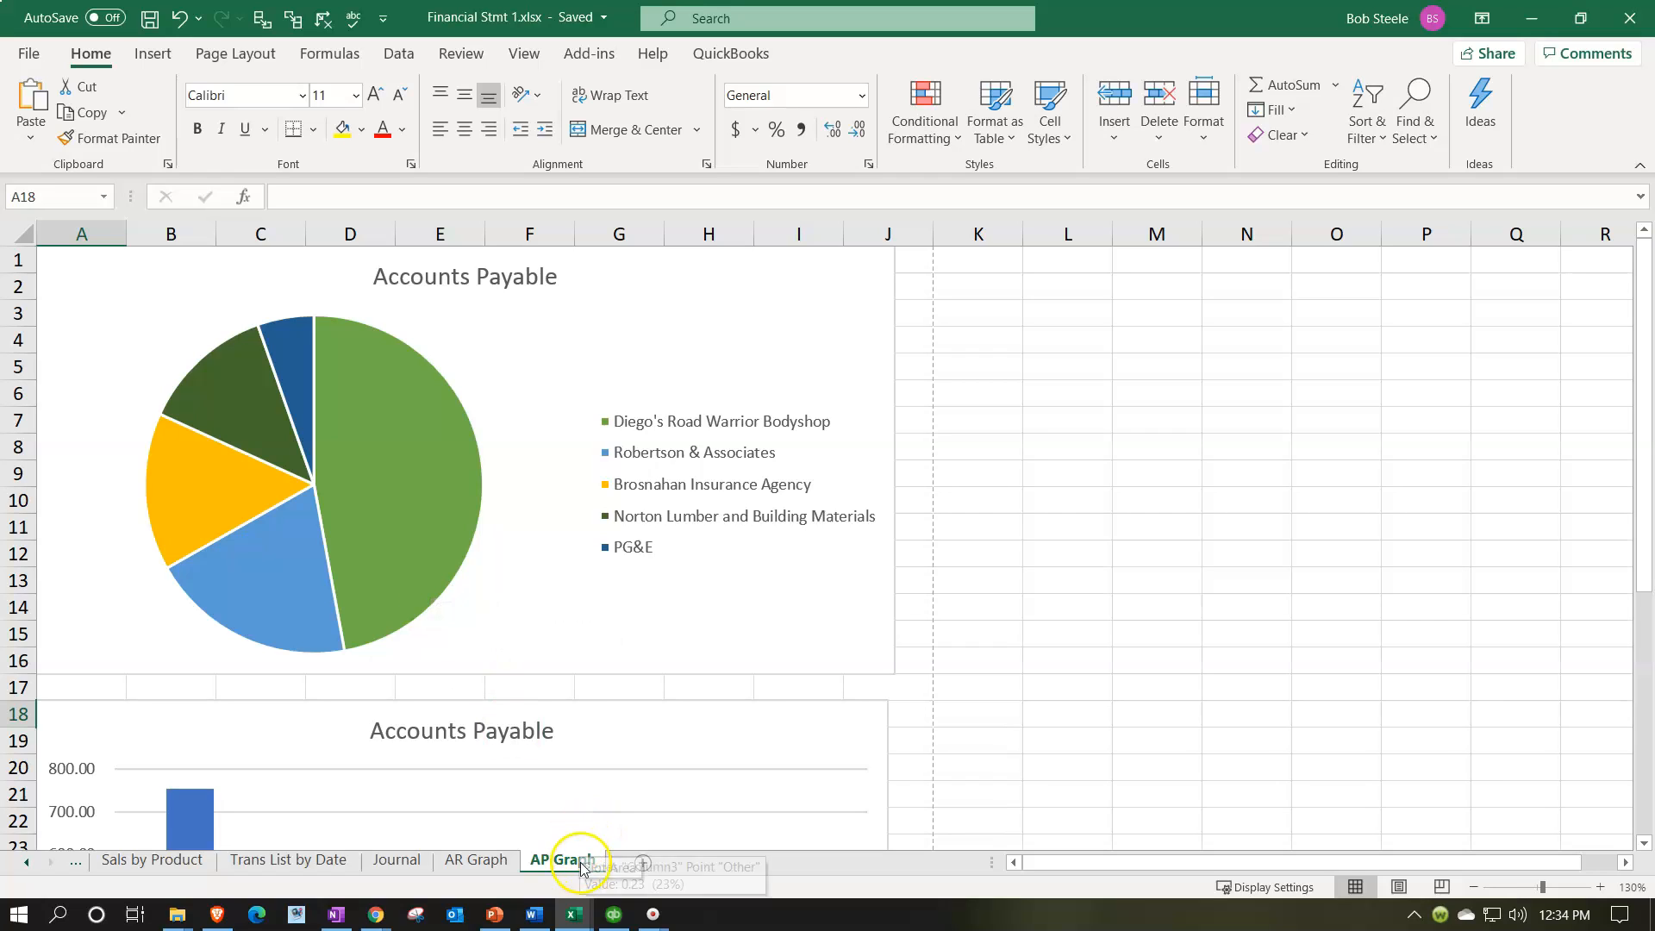
Step: Switch to QuickBooks Online in Chrome and compare the Vendor Balance Summary total with Accounts Payable on the Balance Sheet
{"action": "mouse_move", "coordinate": [378, 912]}
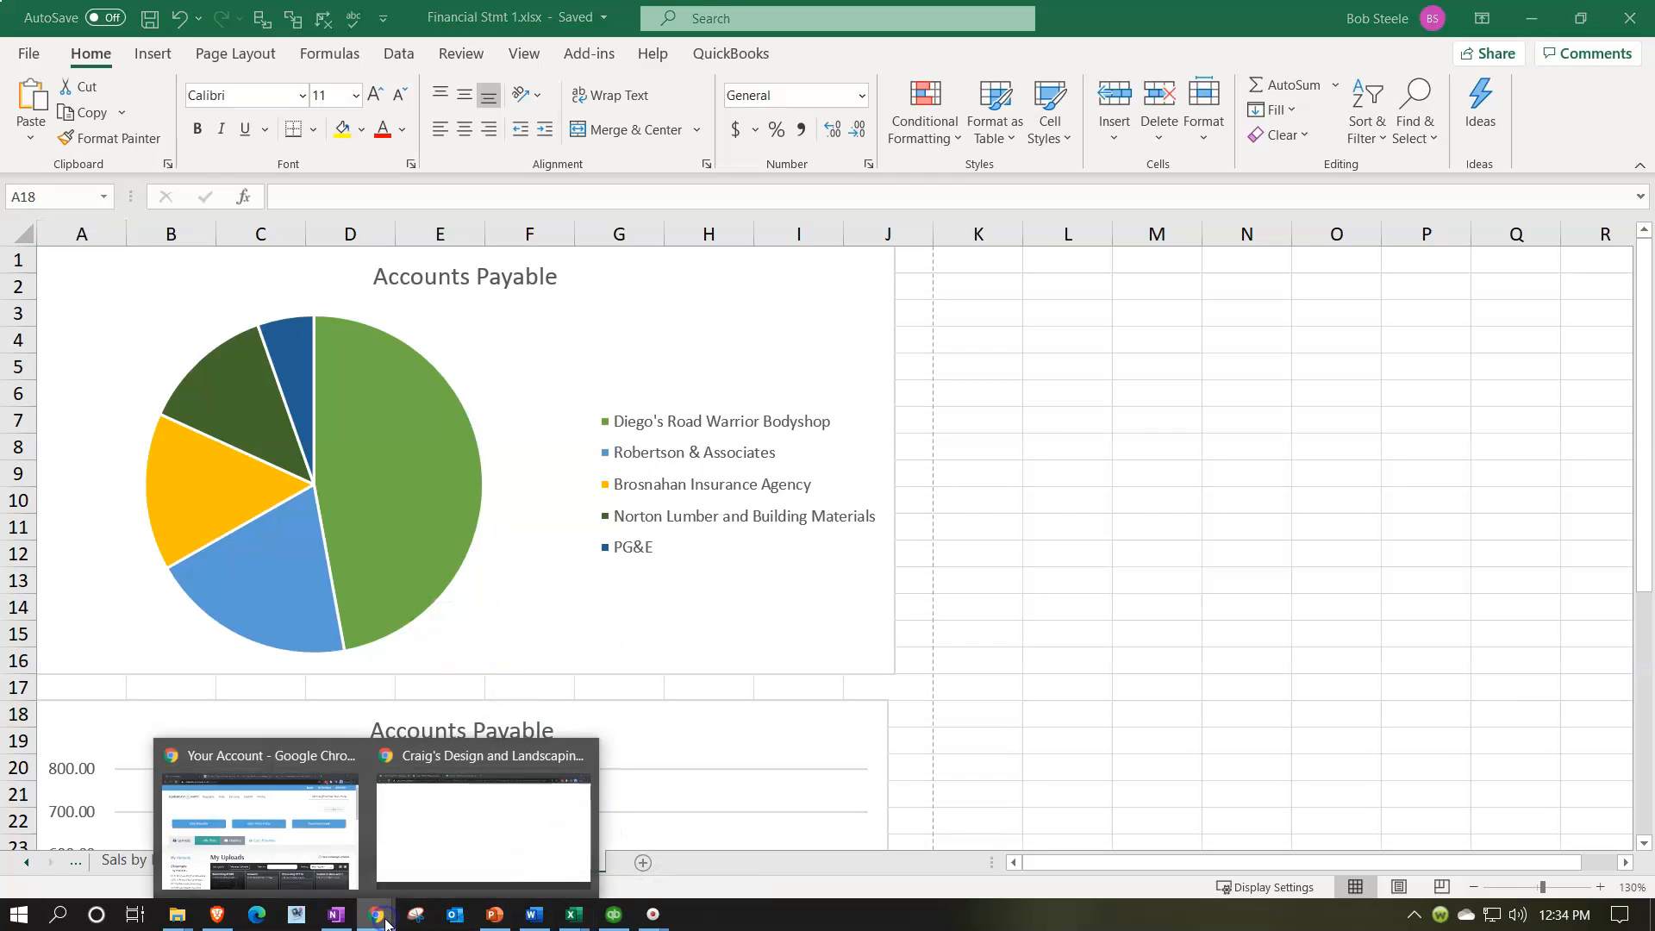
{"action": "left_click", "coordinate": [454, 826]}
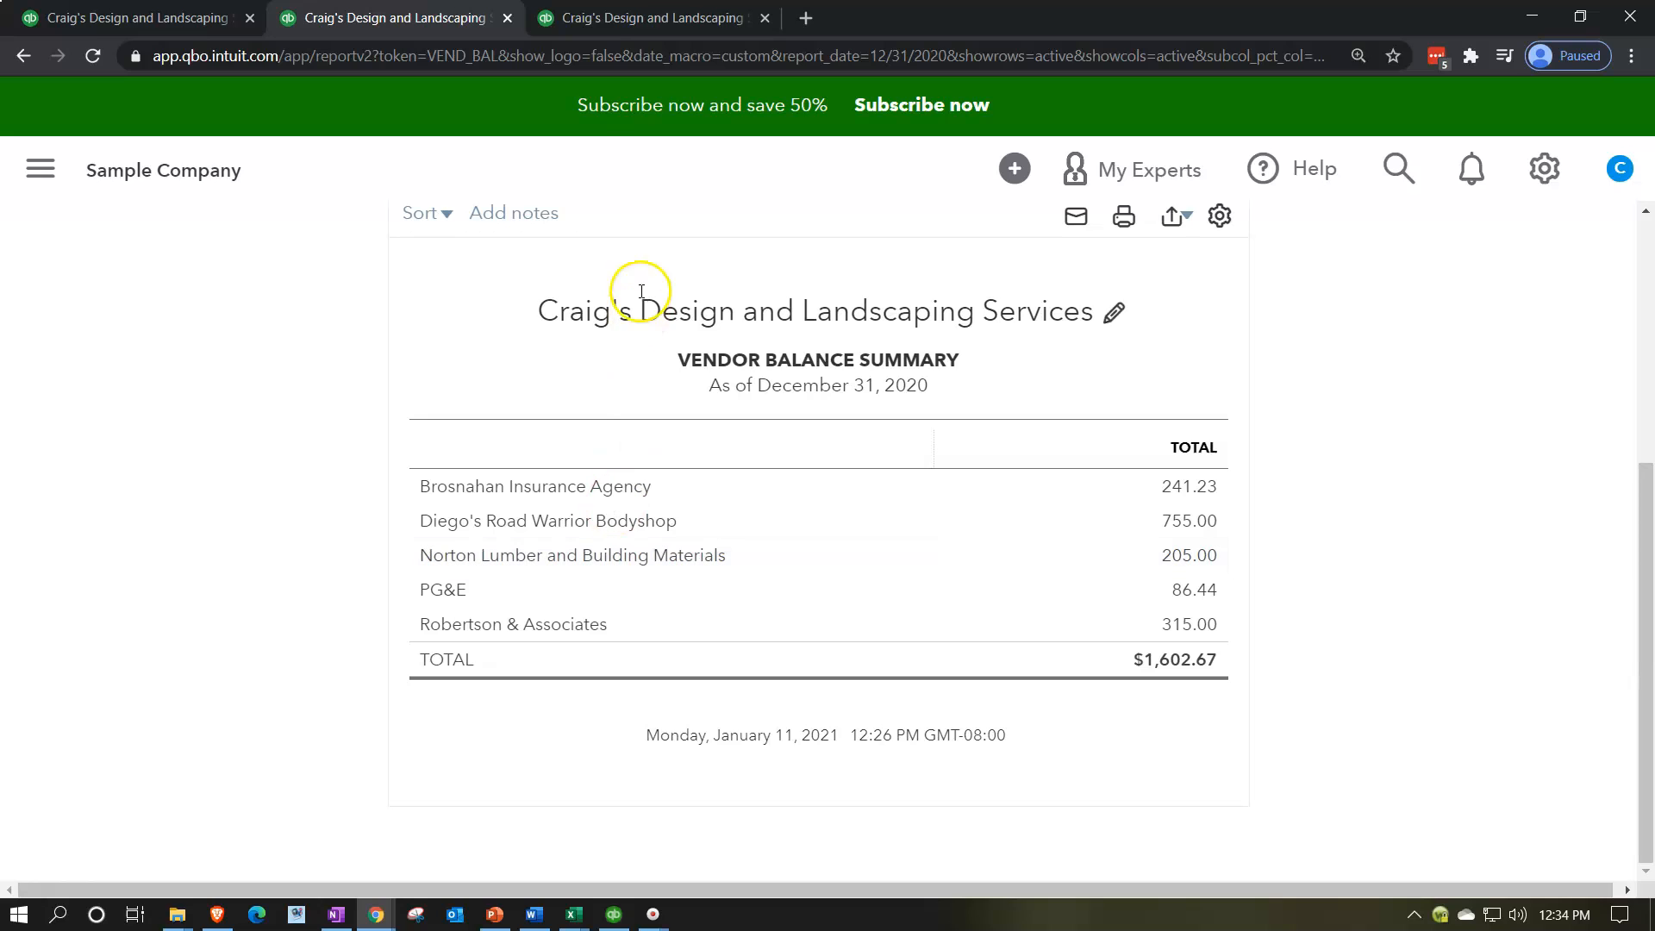
{"action": "left_click", "coordinate": [642, 33]}
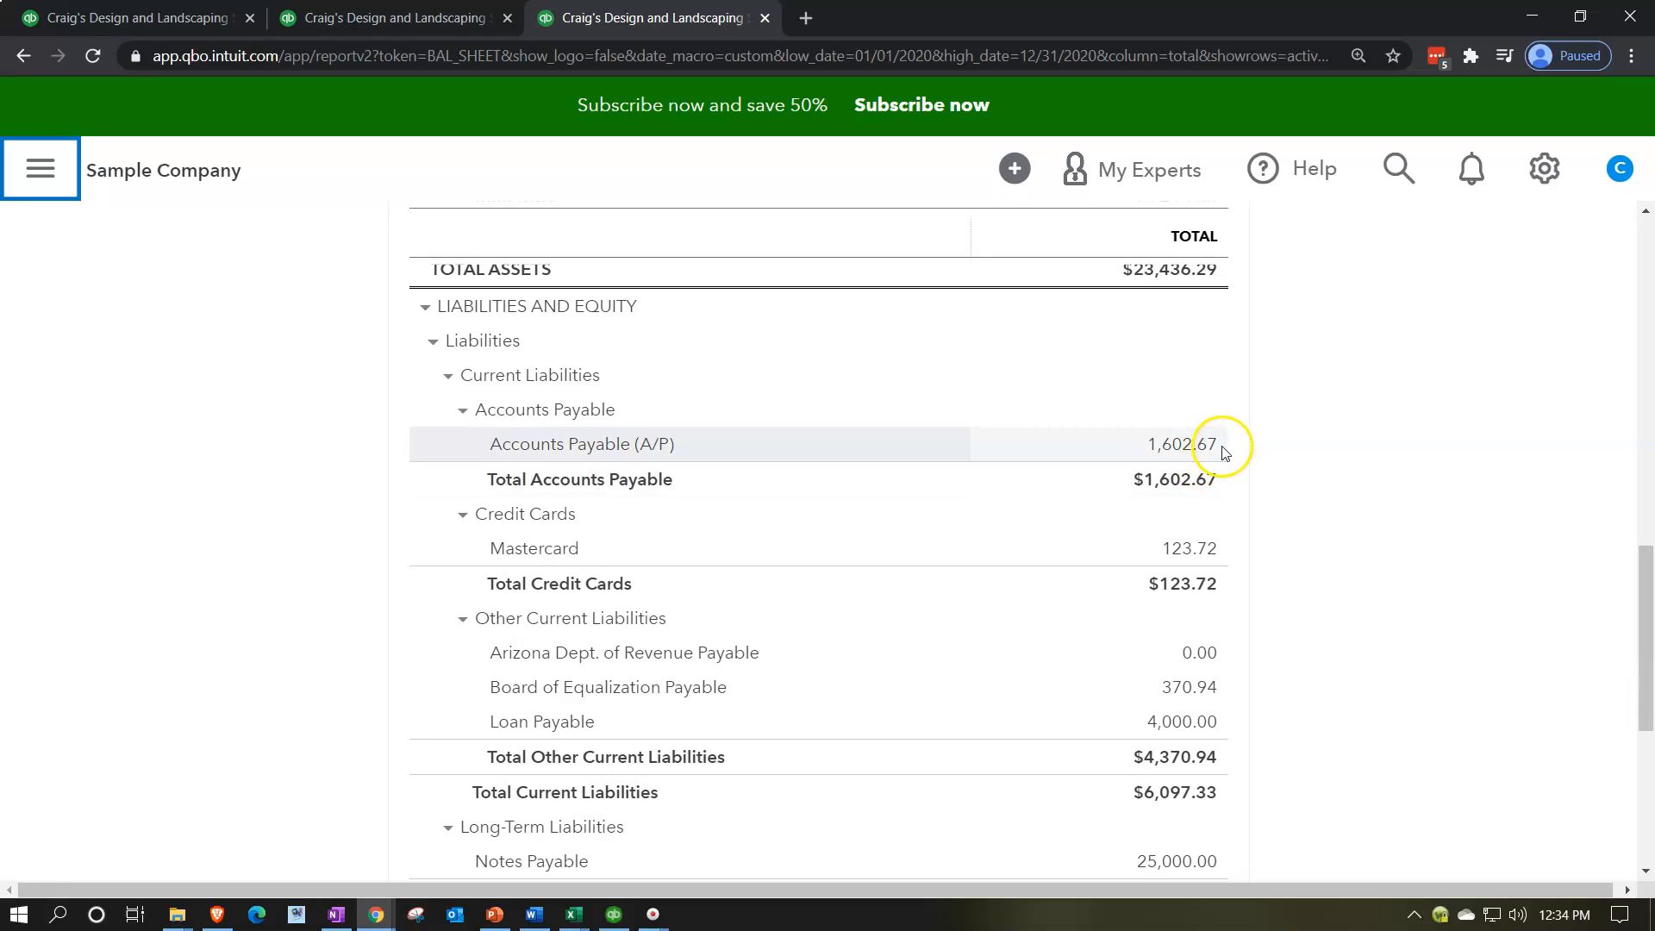
{"action": "left_click", "coordinate": [1532, 16]}
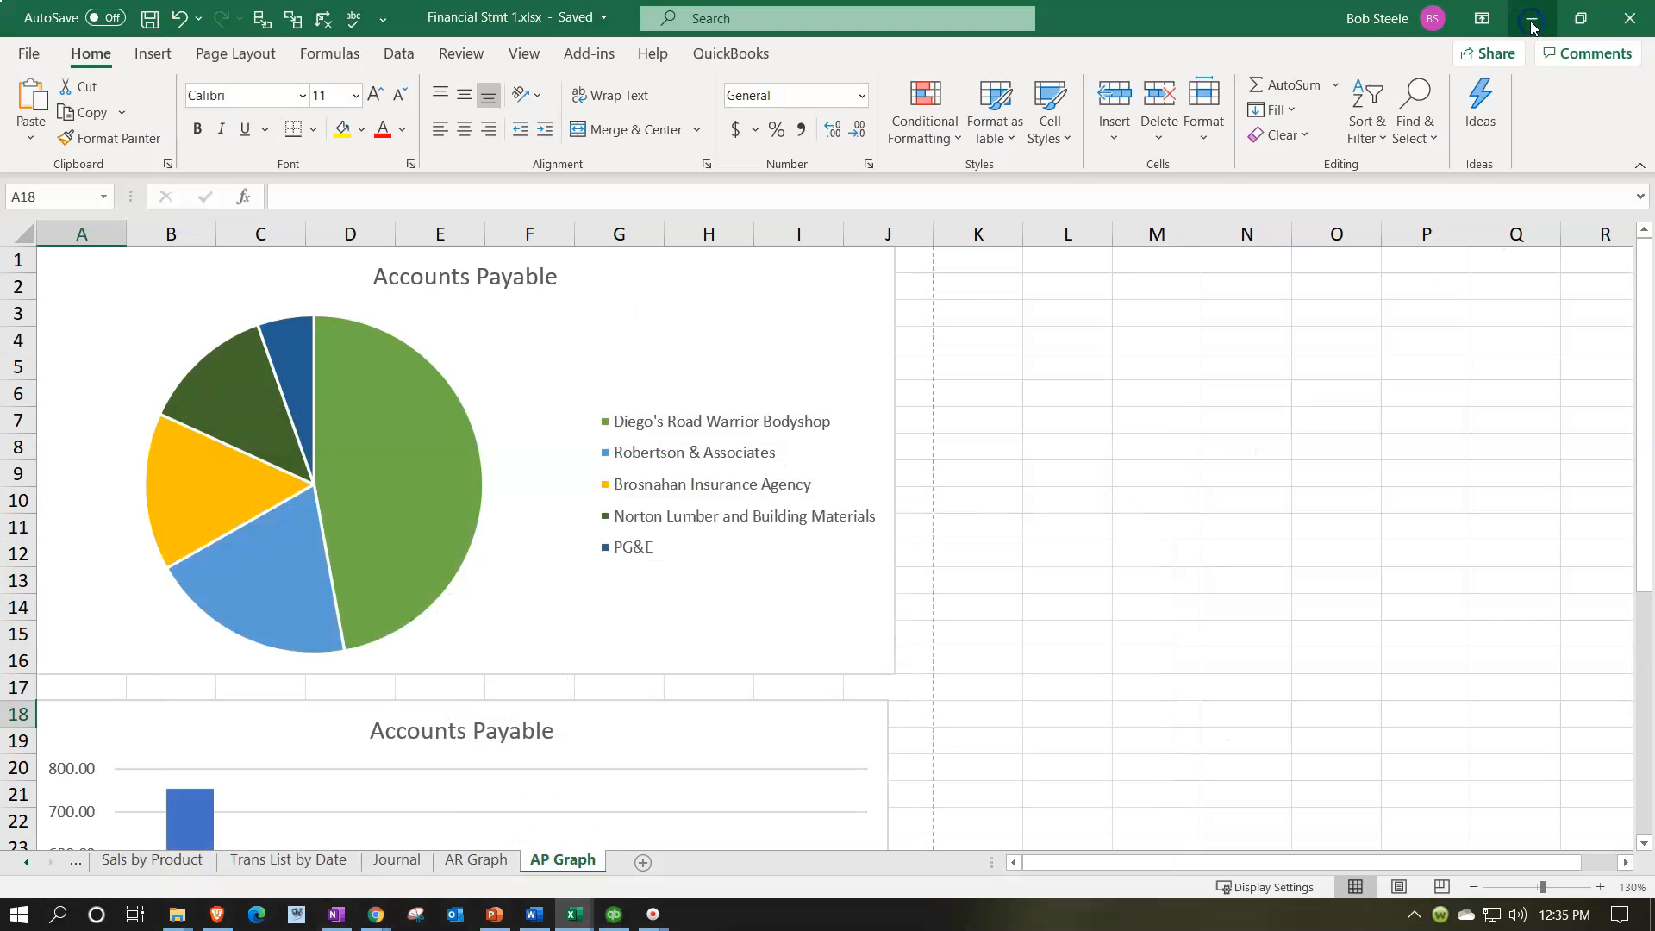
Step: Unhide the AP Graph Data sheet
{"action": "left_click", "coordinate": [505, 862]}
{"action": "left_click", "coordinate": [565, 860], "text": "shift"}
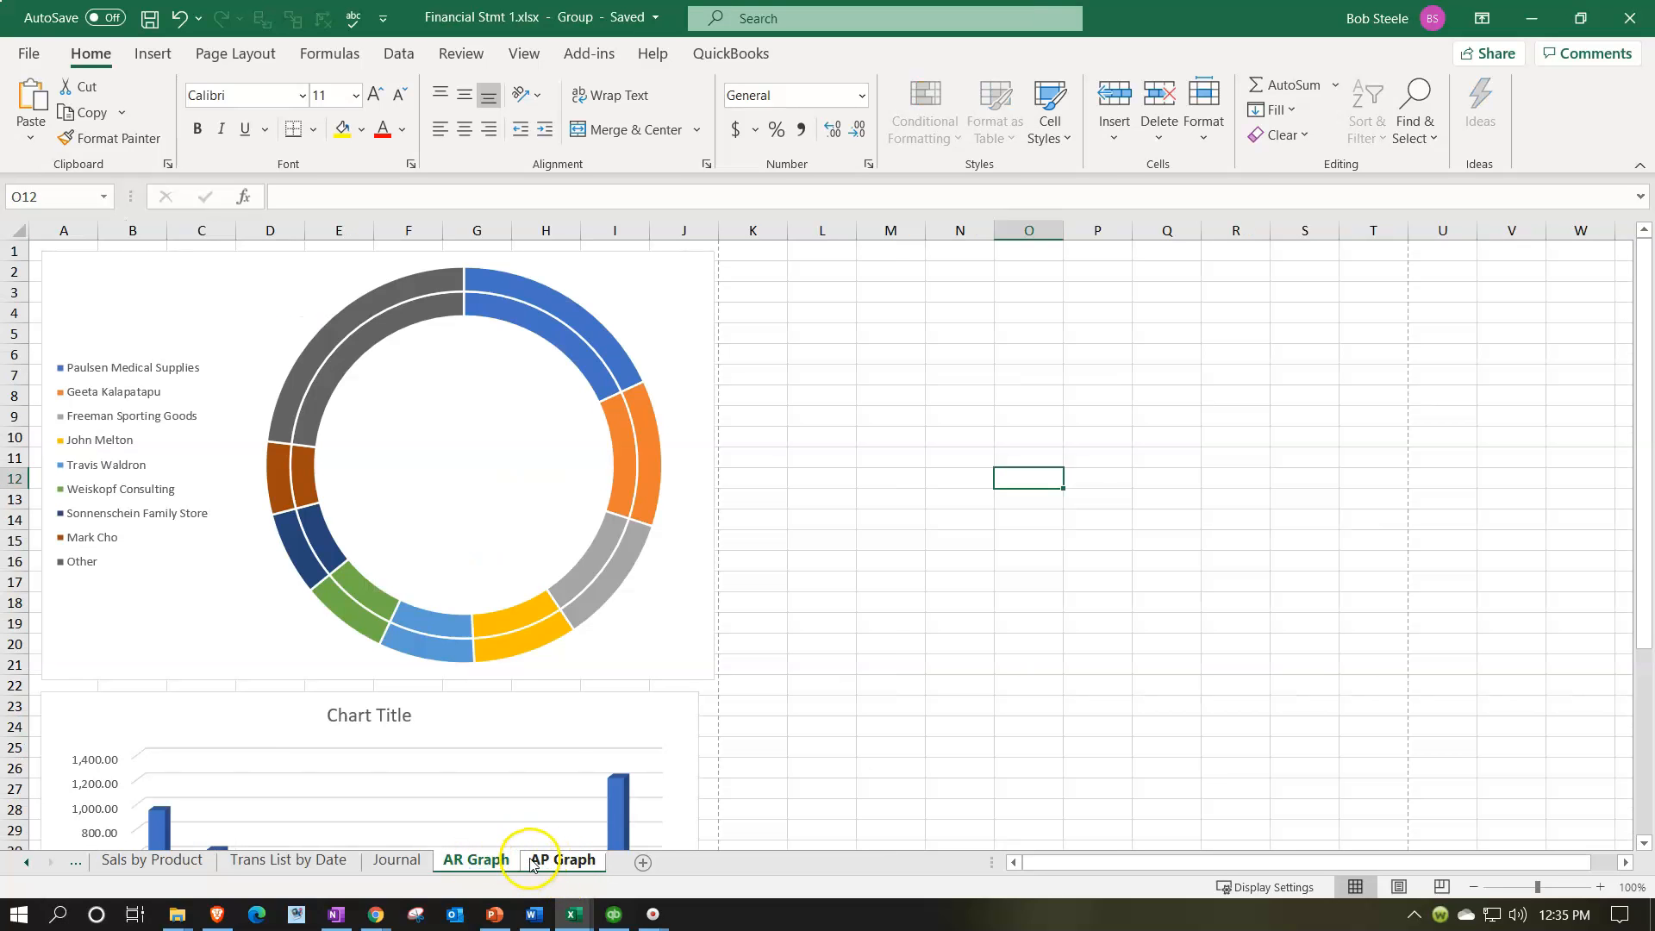
{"action": "right_click", "coordinate": [556, 861]}
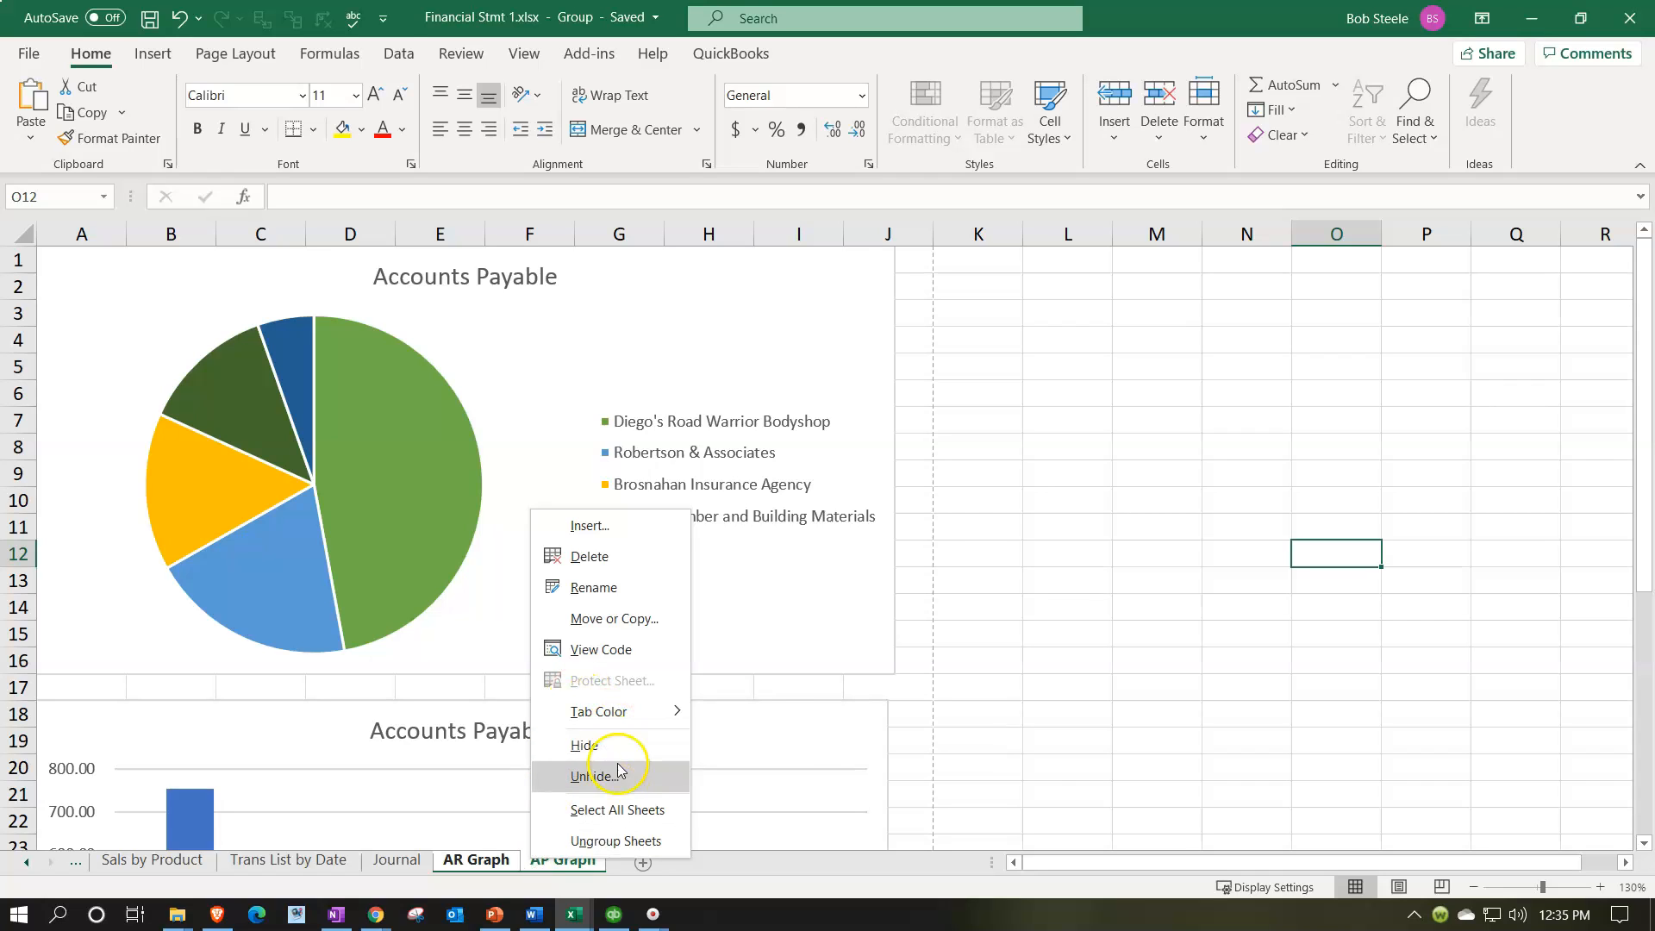
{"action": "left_click", "coordinate": [604, 775]}
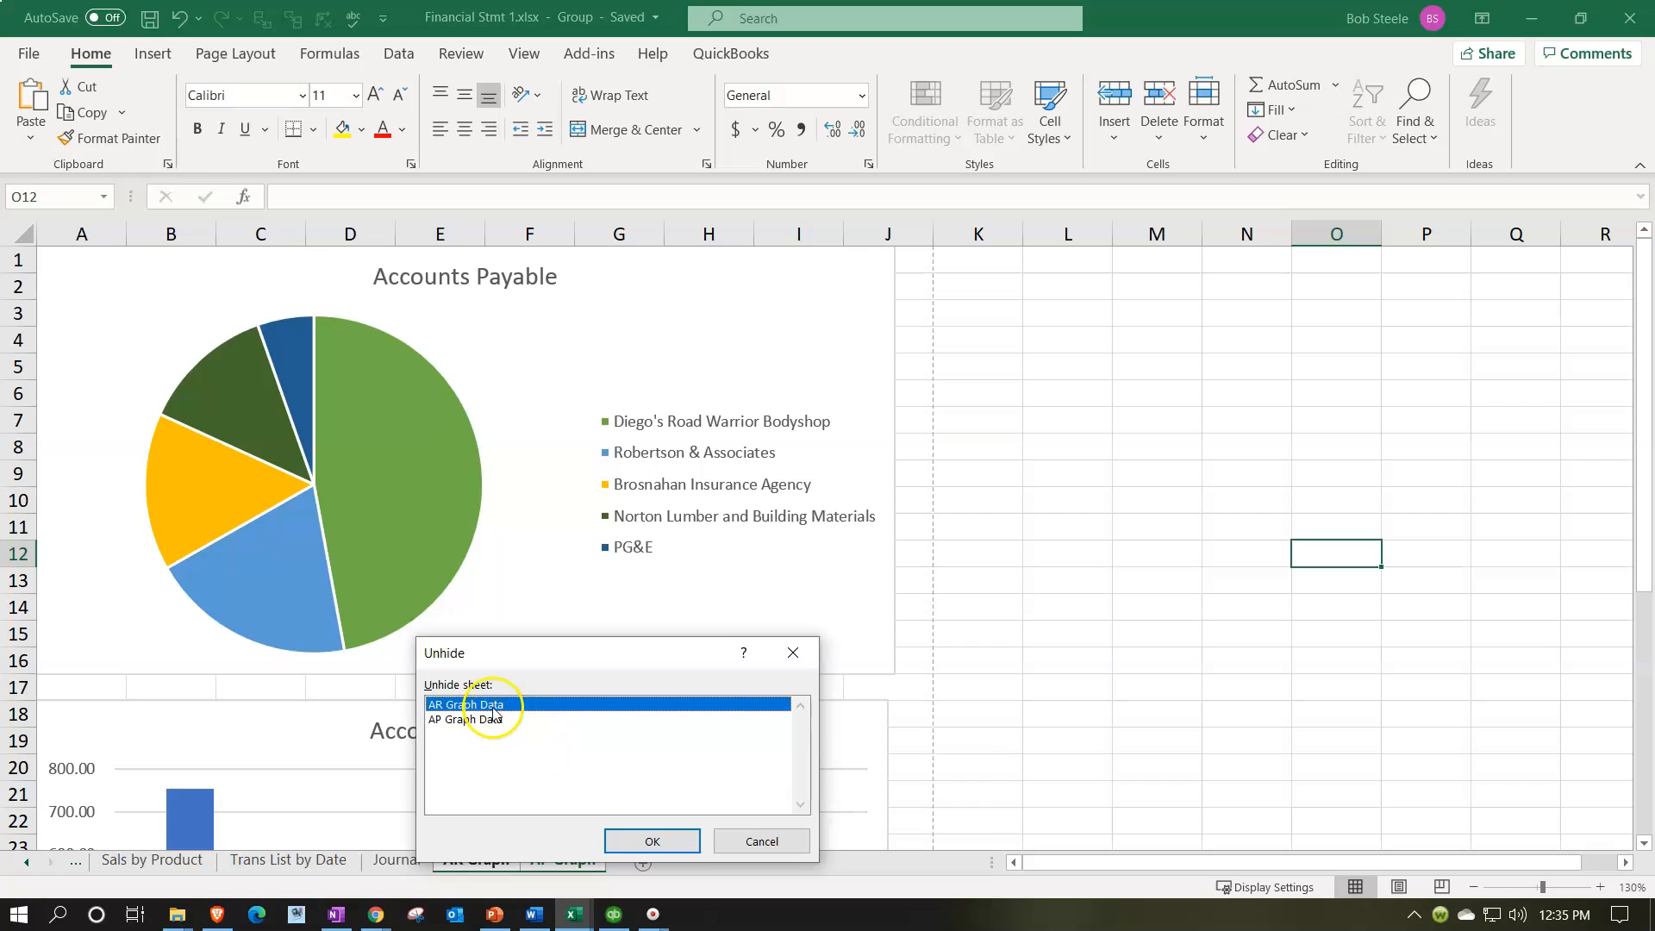
{"action": "left_click", "coordinate": [513, 721]}
{"action": "left_click", "coordinate": [628, 838]}
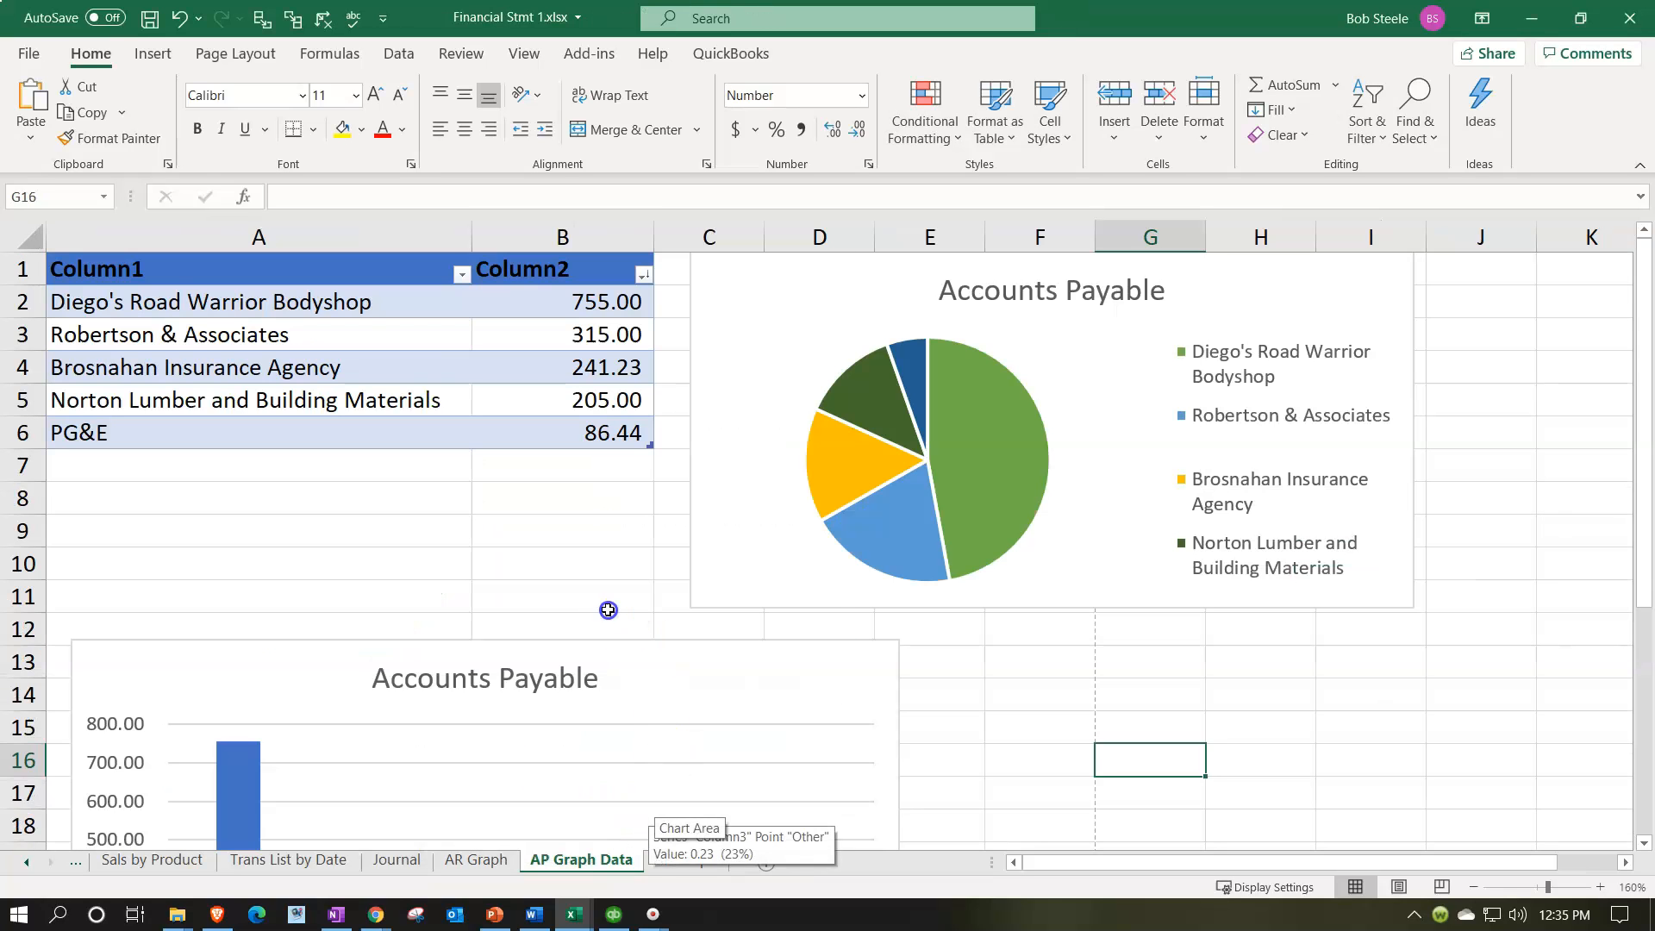
Step: Move the Accounts Payable pie chart away from the data table so that it starts near column E, leaving column C free
{"action": "left_click", "coordinate": [609, 606]}
{"action": "left_click_drag", "start_coordinate": [731, 338], "coordinate": [907, 362]}
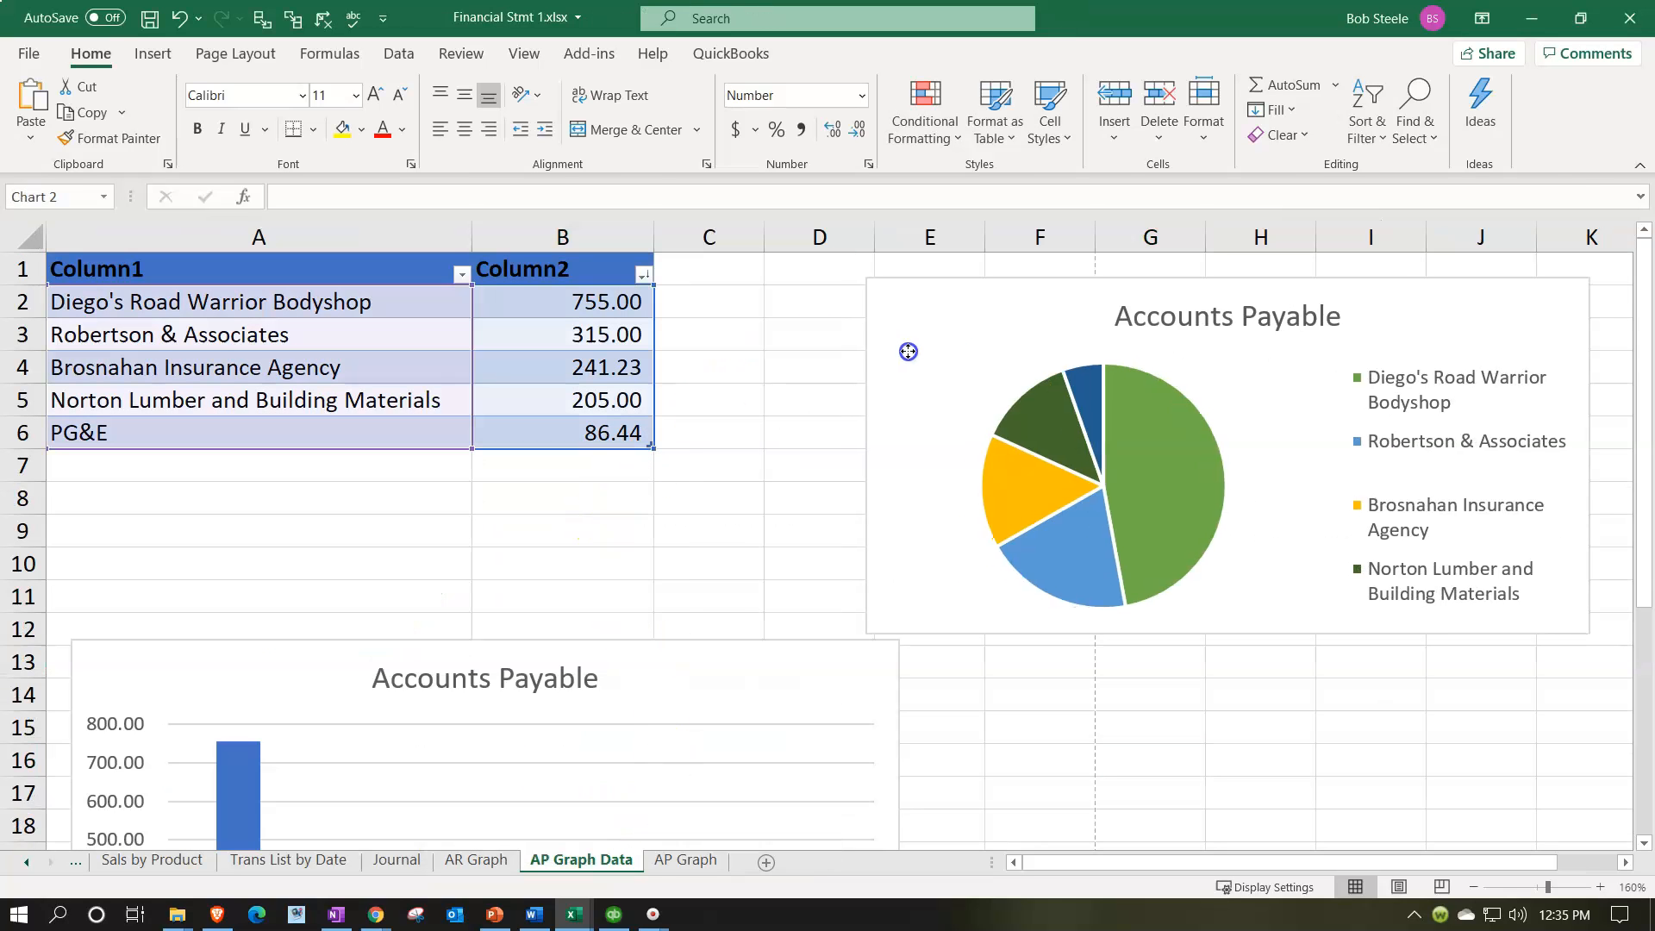
{"action": "left_click", "coordinate": [728, 376]}
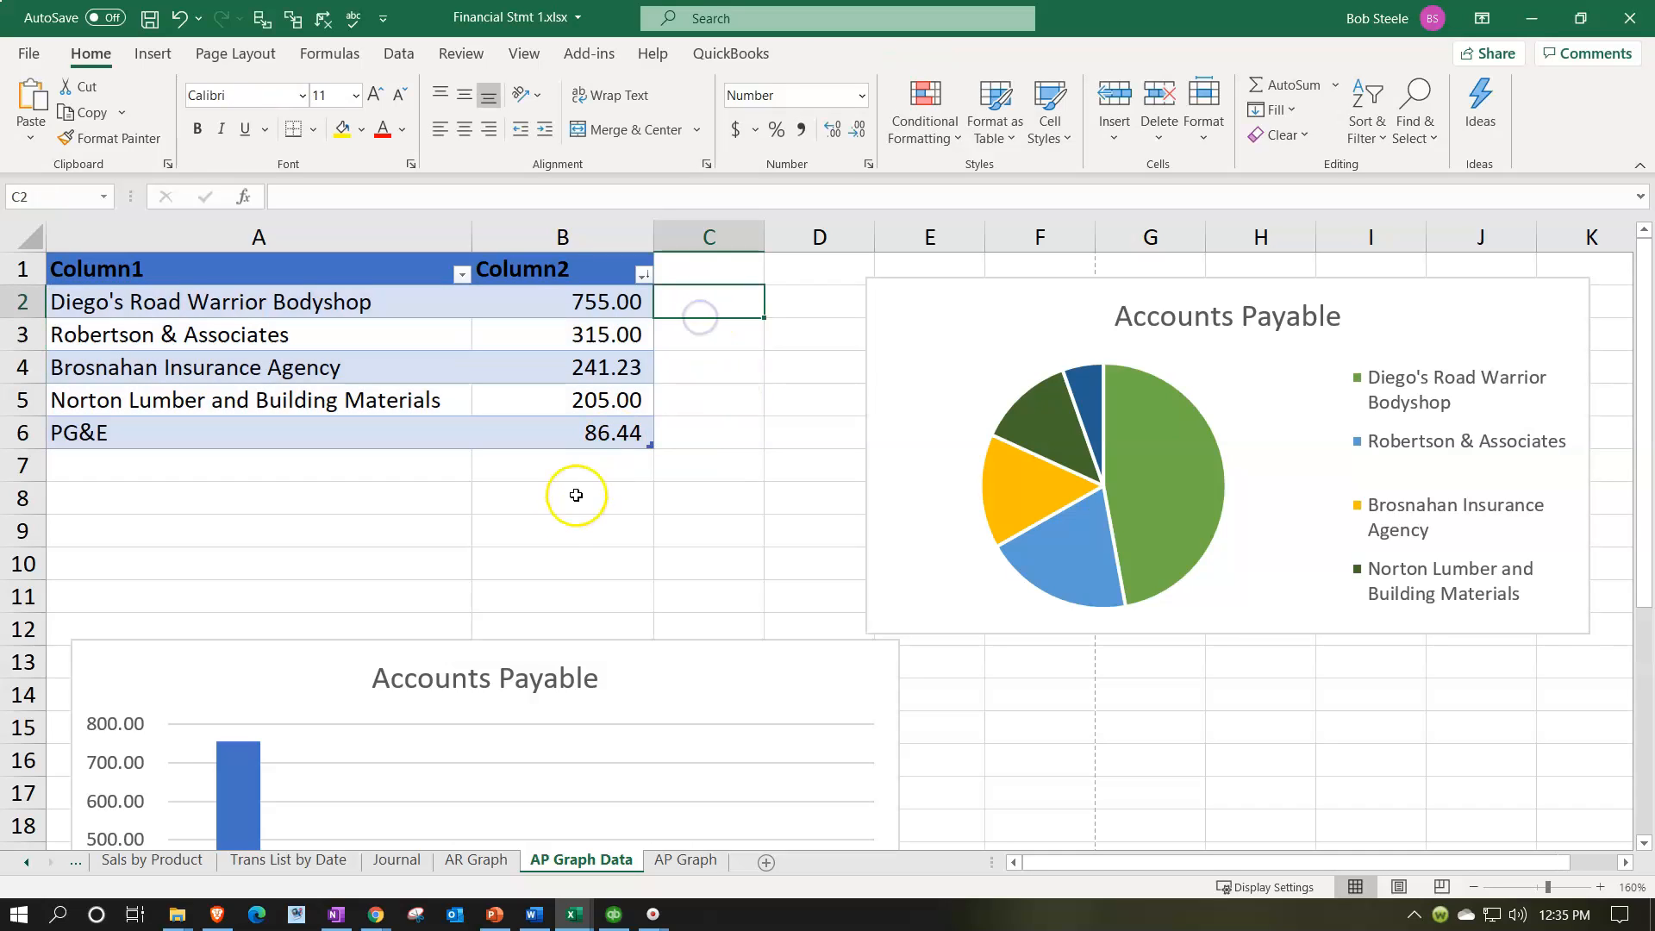
Step: Total the vendor balances B2:B6 in cell B7 with a SUM formula
{"action": "left_click", "coordinate": [562, 473]}
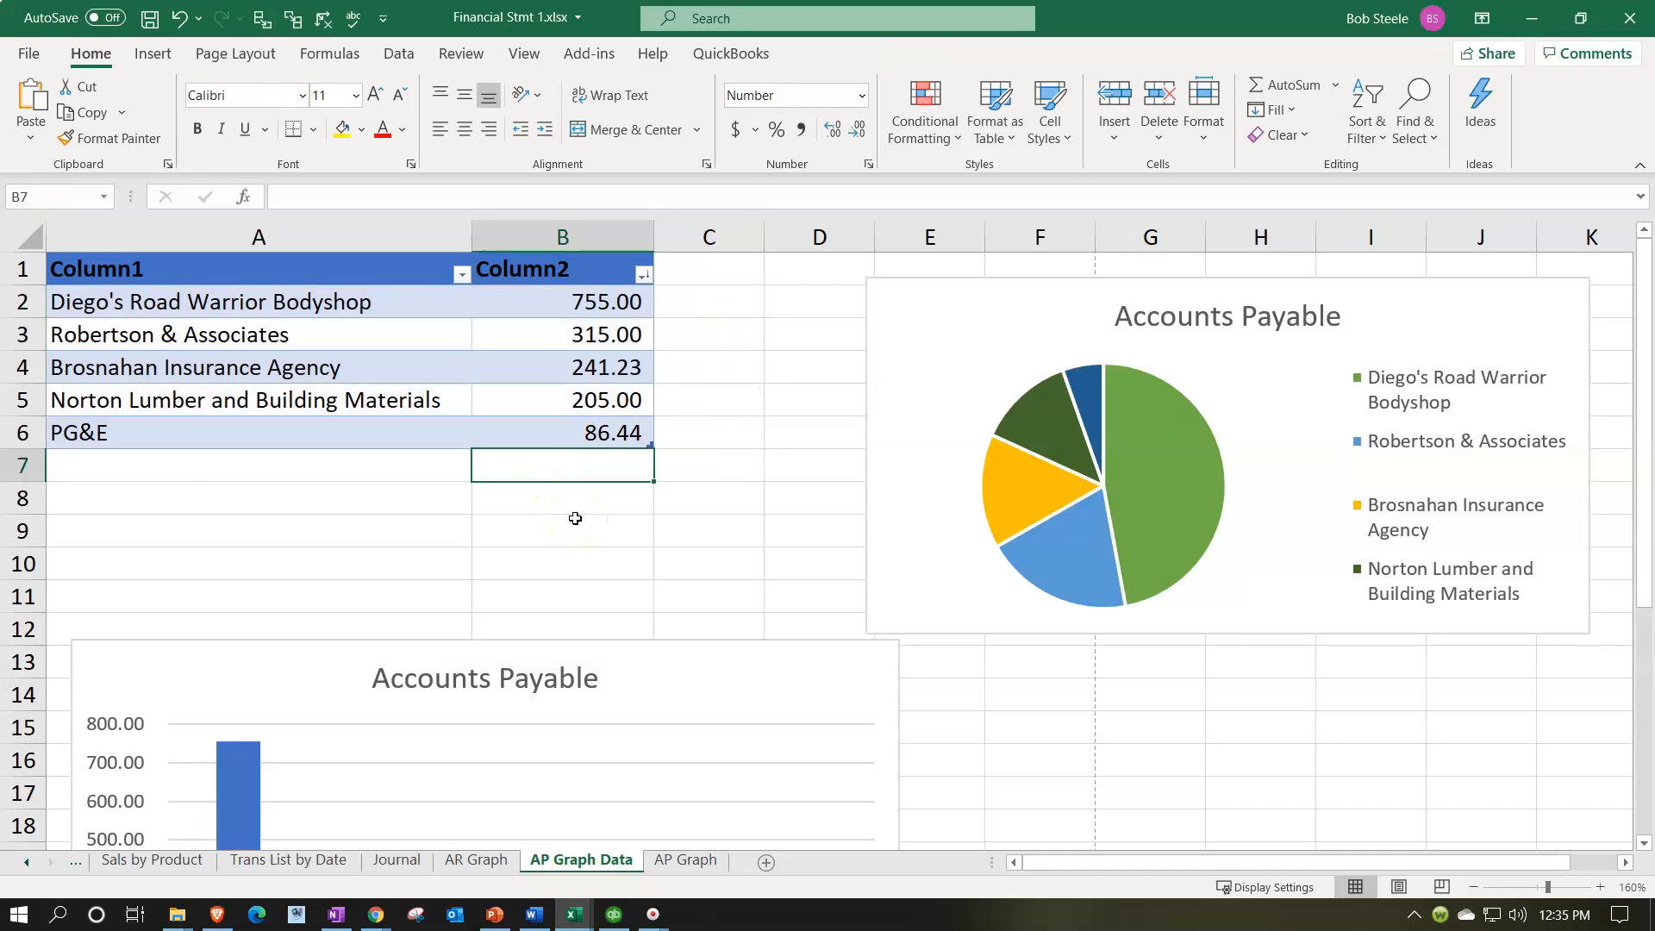
{"action": "type", "text": "=sum("}
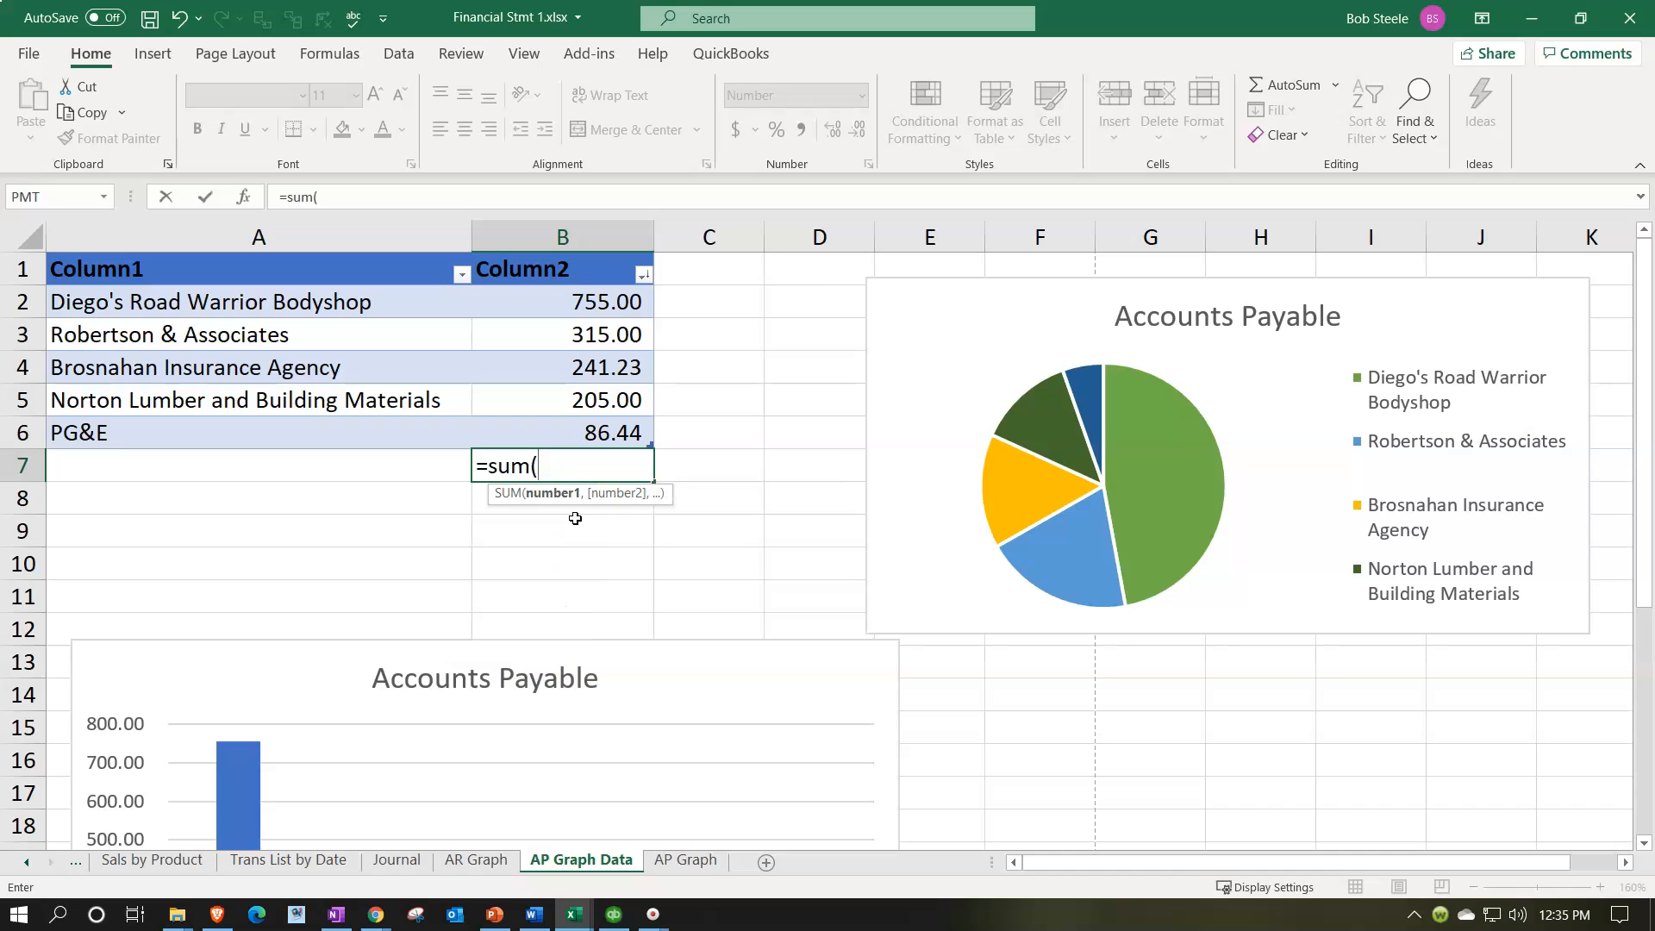
{"action": "key", "text": "Up"}
{"action": "key", "text": "shift+Up"}
{"action": "key", "text": "shift+Up"}
{"action": "key", "text": "shift+Up"}
{"action": "key", "text": "shift+Up"}
{"action": "key", "text": "Return"}
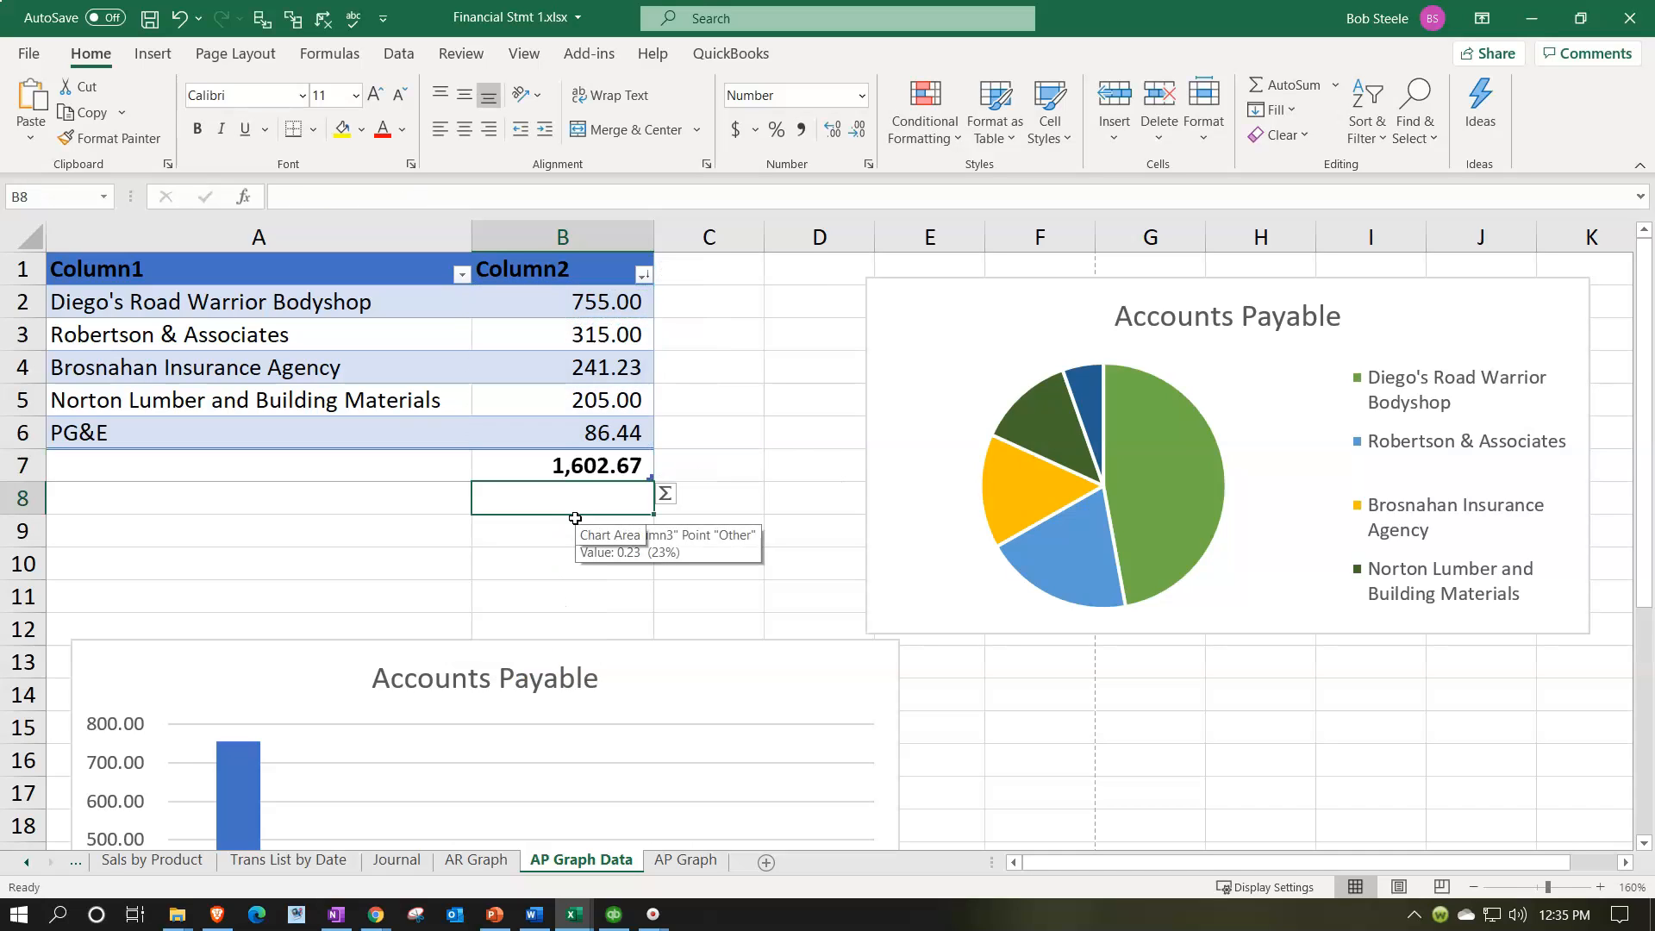
{"action": "left_click", "coordinate": [699, 298]}
{"action": "type", "text": "="}
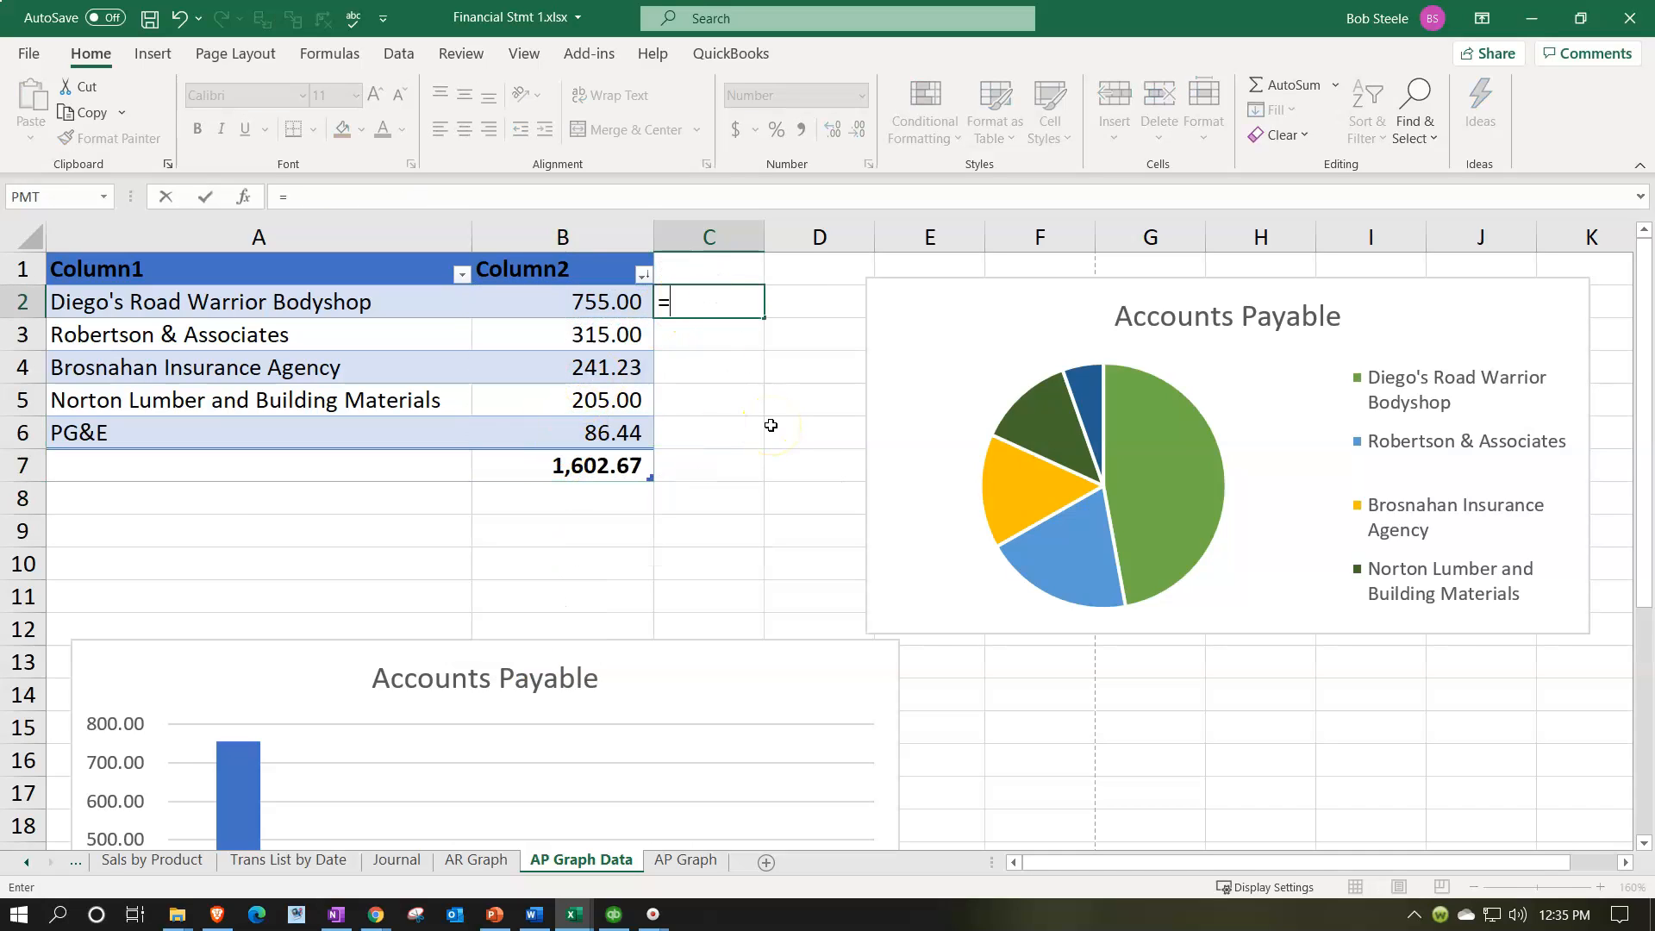
{"action": "key", "text": "Left"}
{"action": "type", "text": "/"}
{"action": "key", "text": "Down"}
{"action": "key", "text": "Down"}
{"action": "key", "text": "Down"}
{"action": "key", "text": "Down"}
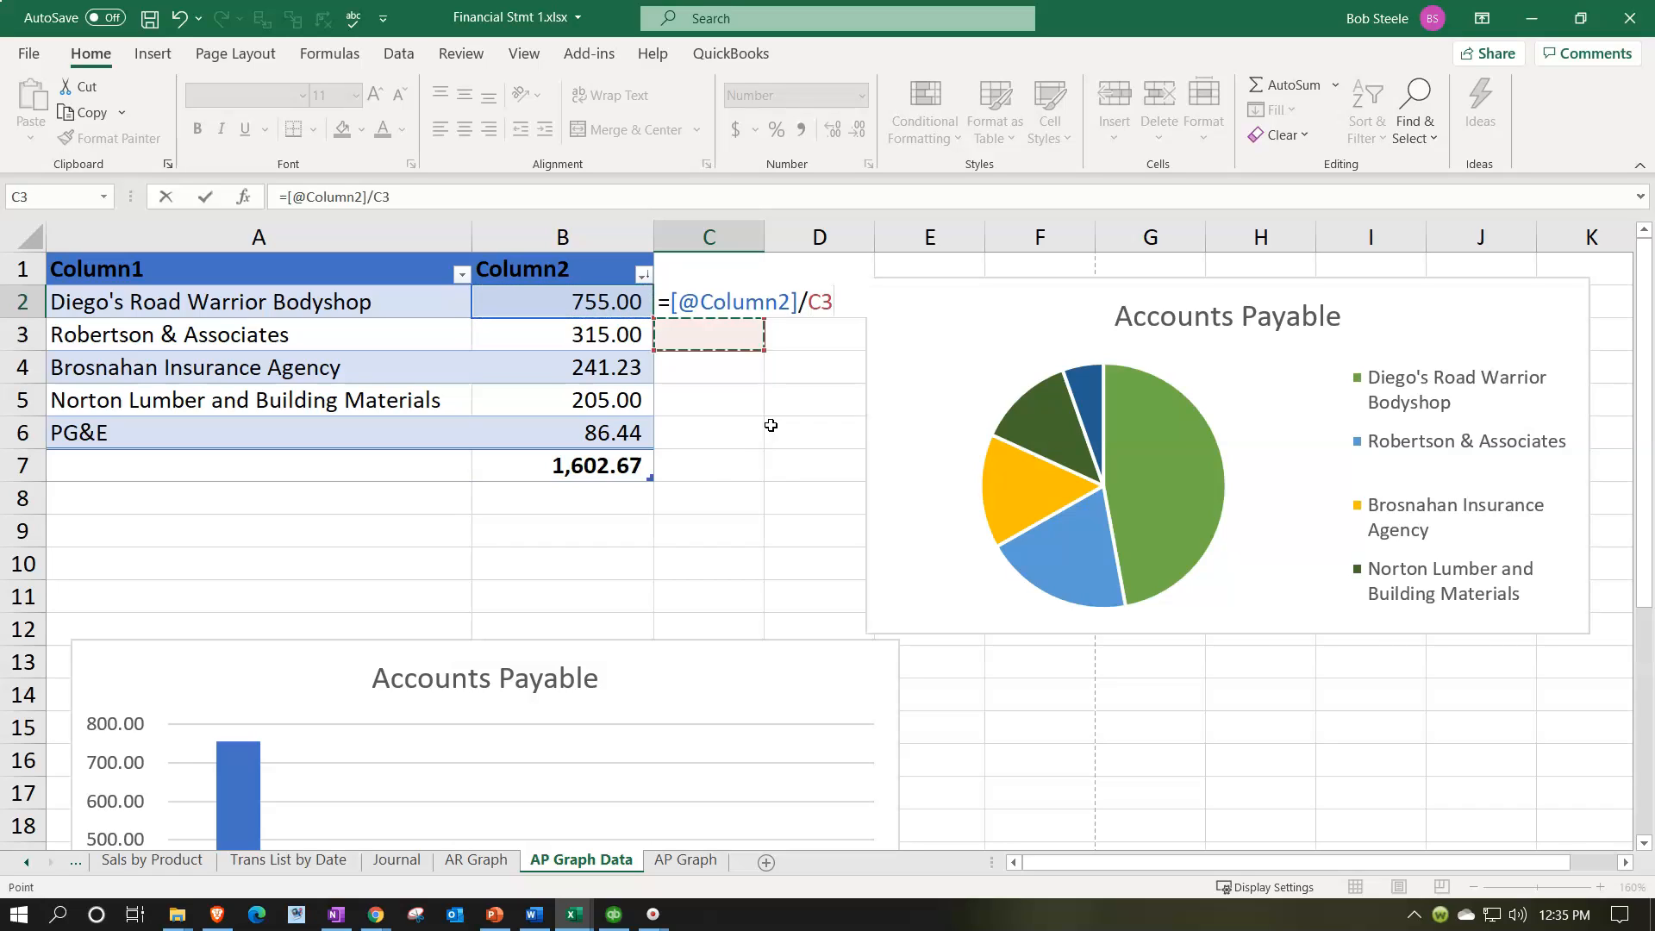
{"action": "key", "text": "Left"}
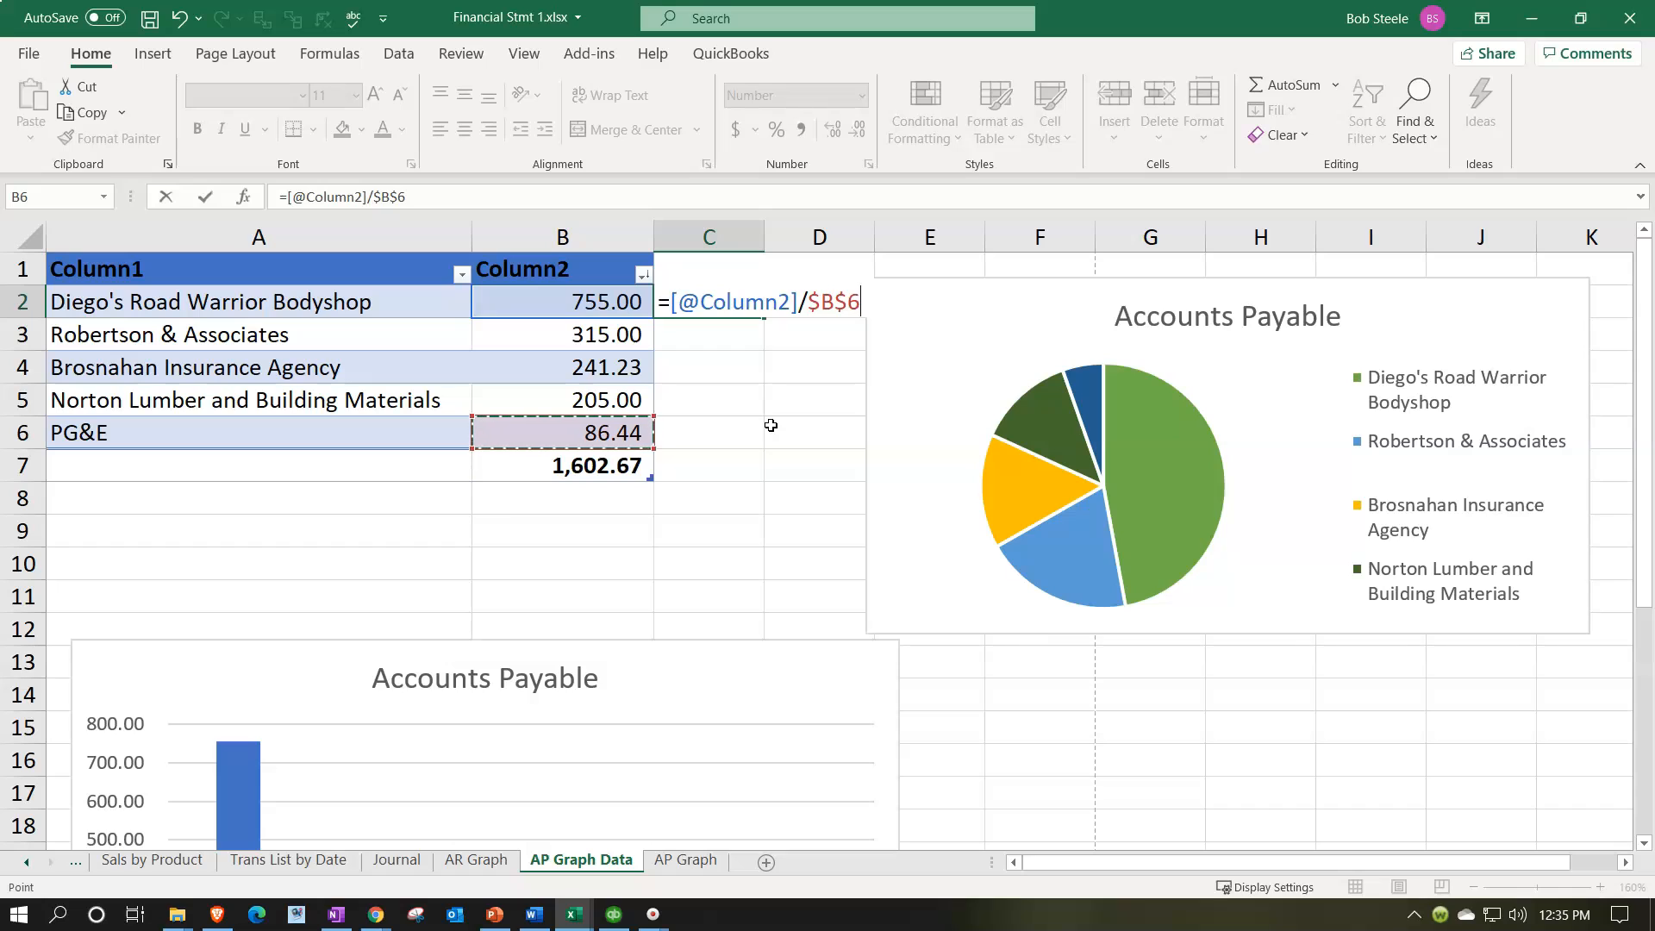
{"action": "key", "text": "Return"}
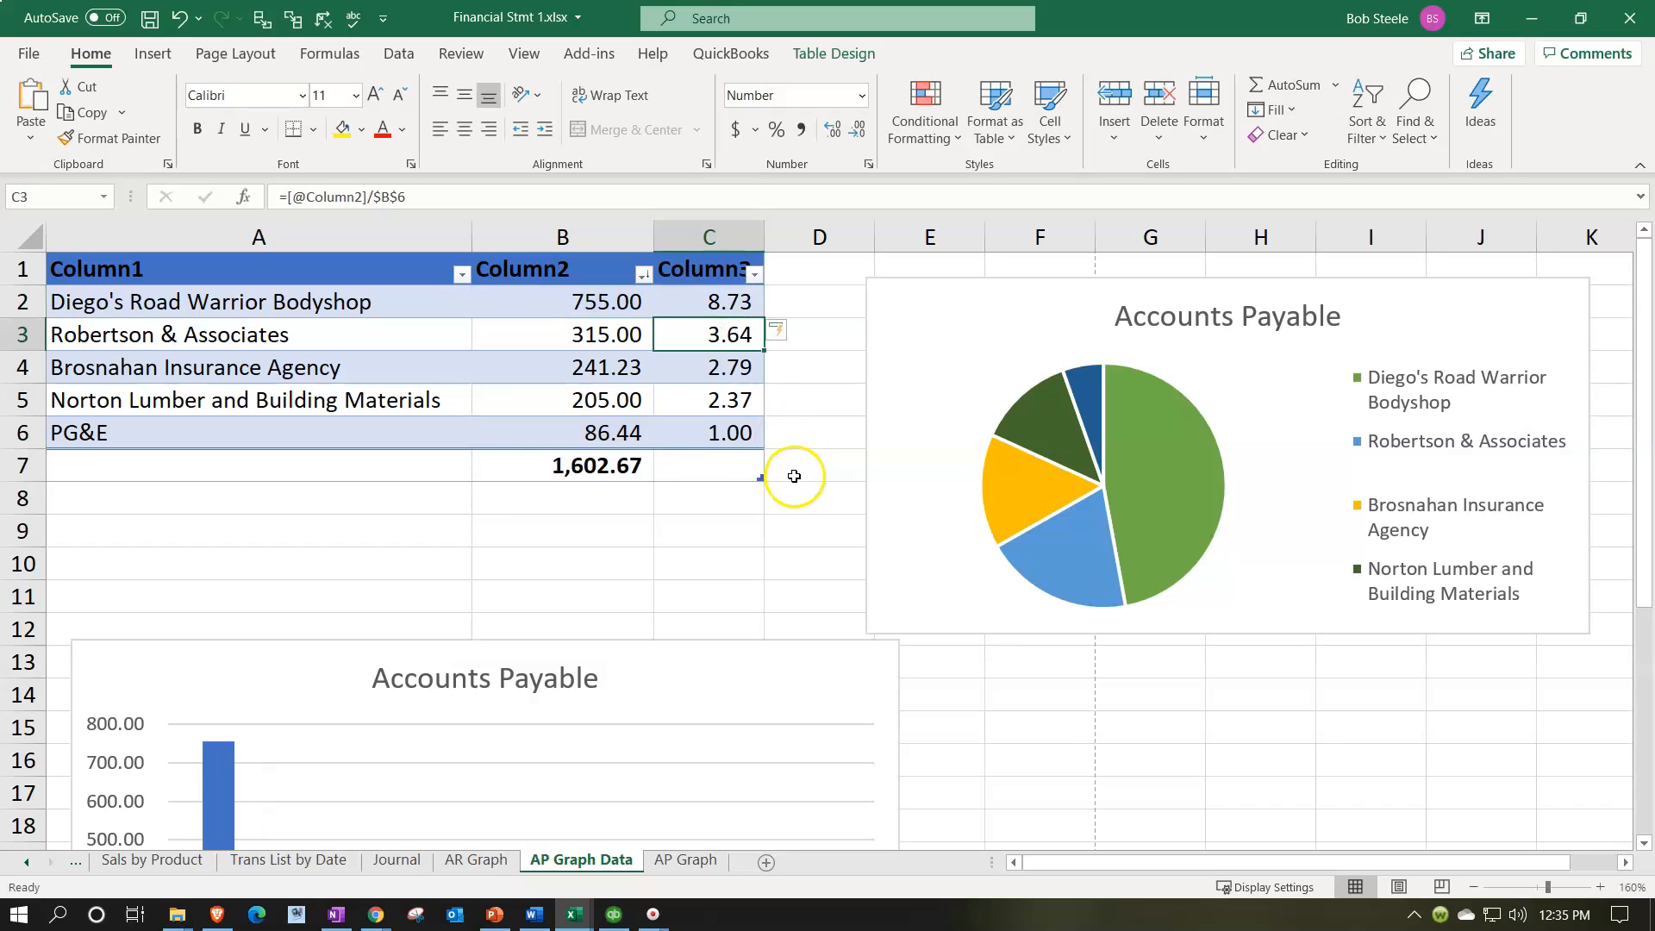
Step: Format cells C2:C7 as percentages and check the formula in the PG&E row
{"action": "left_click_drag", "start_coordinate": [716, 303], "coordinate": [713, 465]}
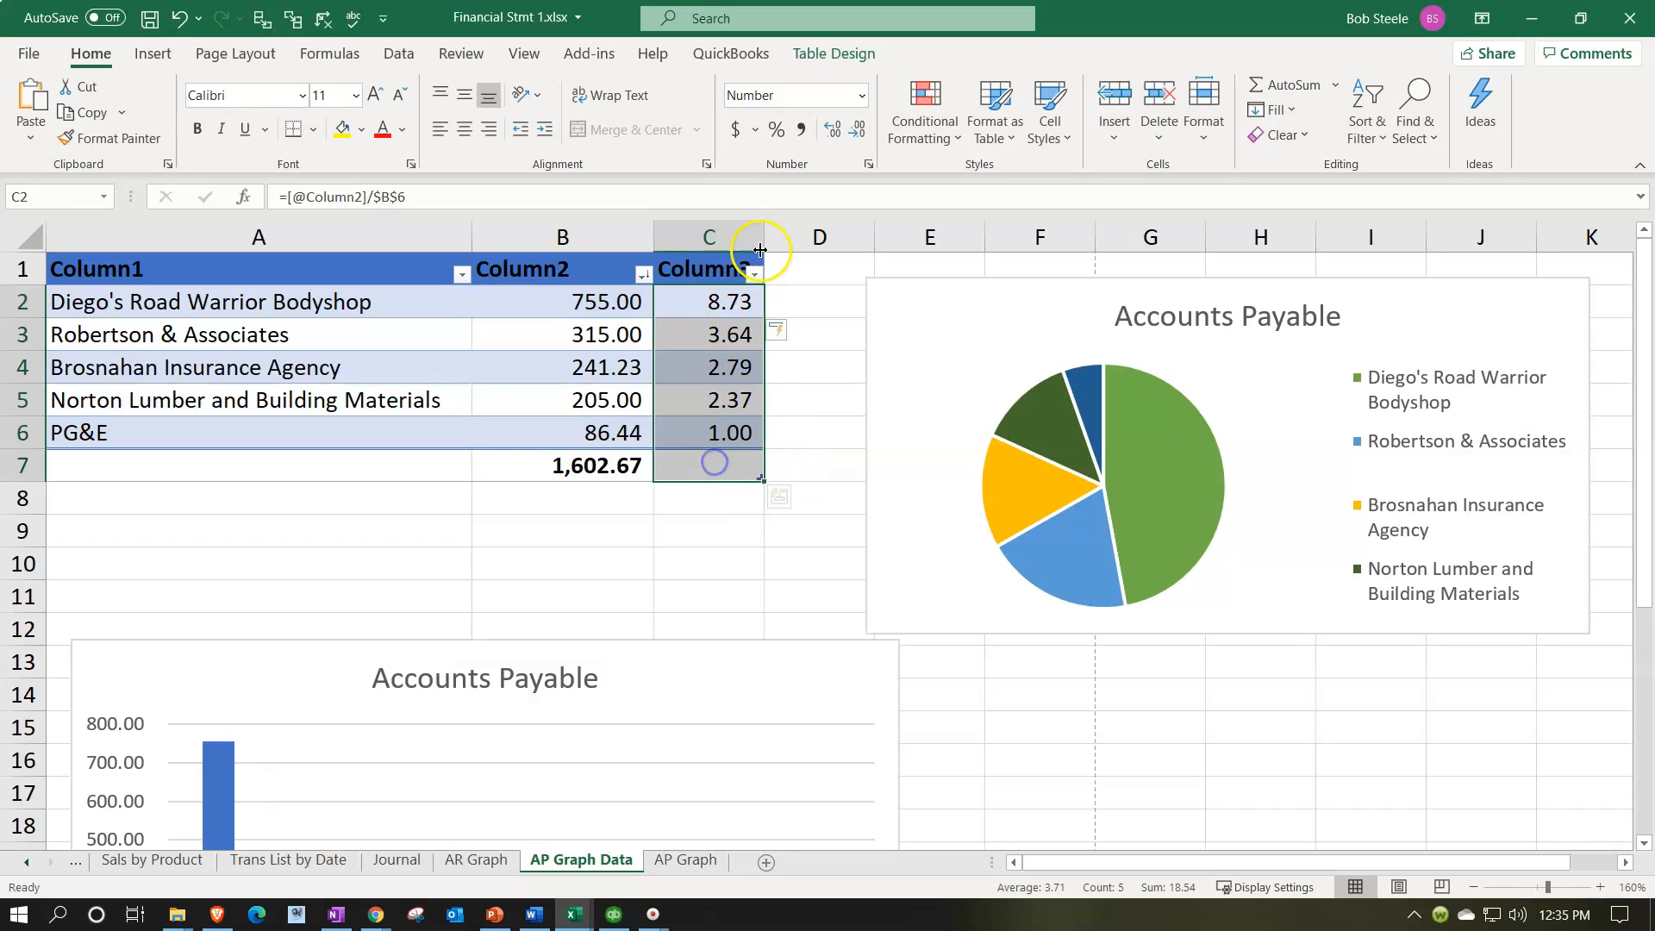
{"action": "left_click", "coordinate": [779, 131]}
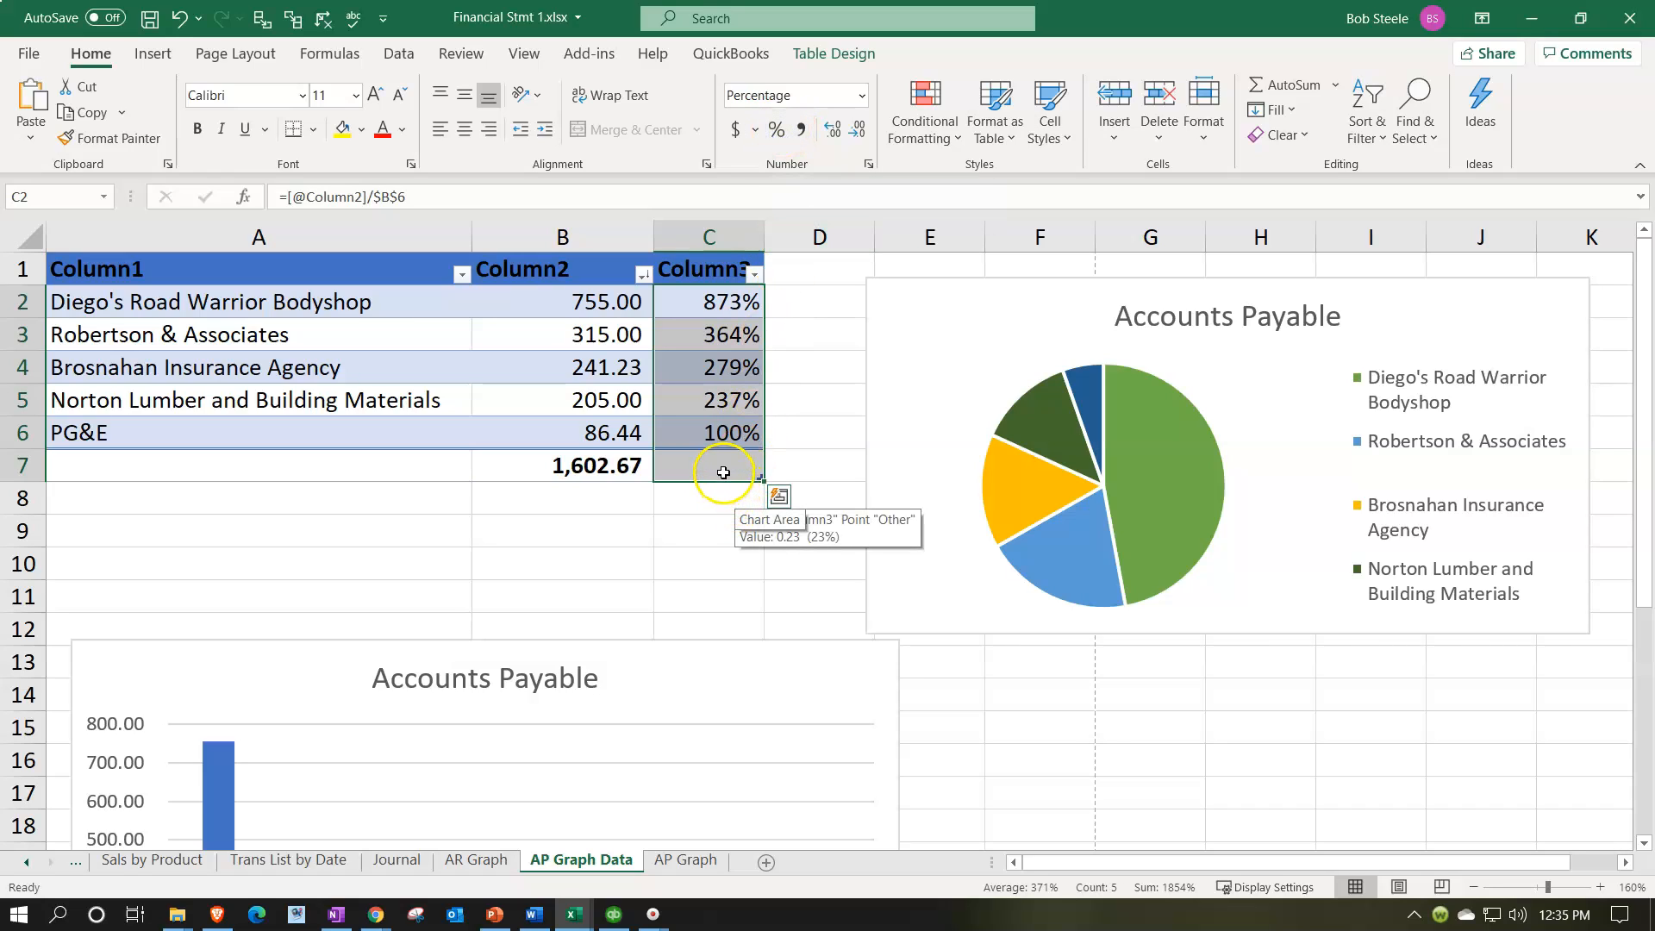
{"action": "double_click", "coordinate": [720, 427]}
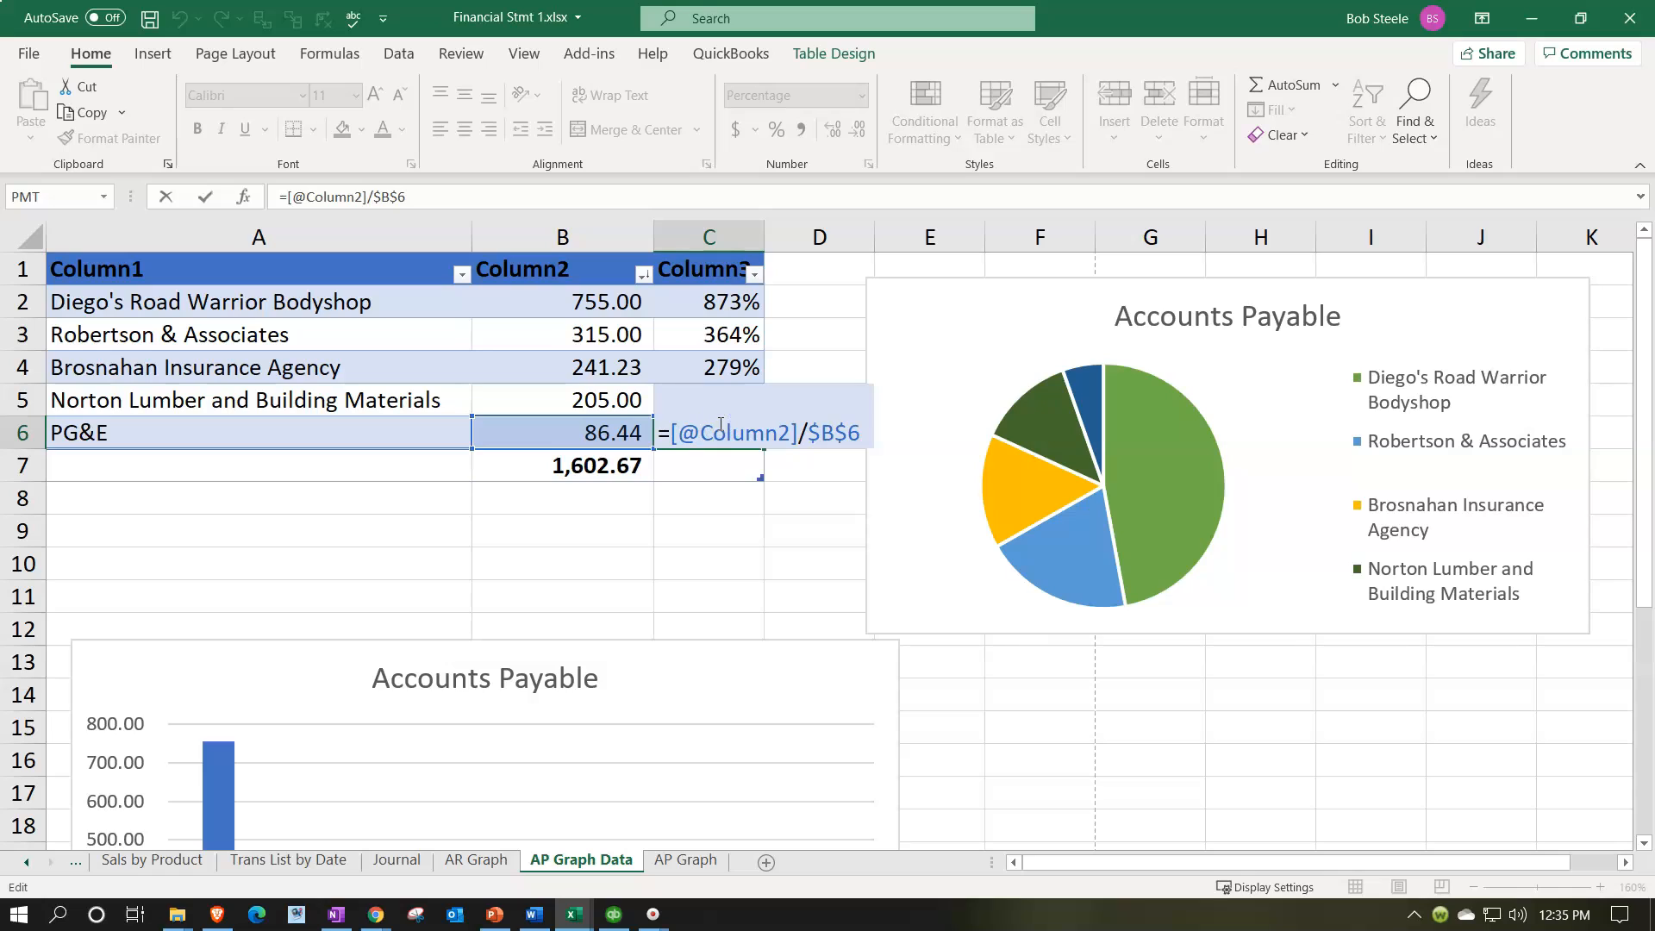
{"action": "key", "text": "Return"}
{"action": "left_click", "coordinate": [727, 302]}
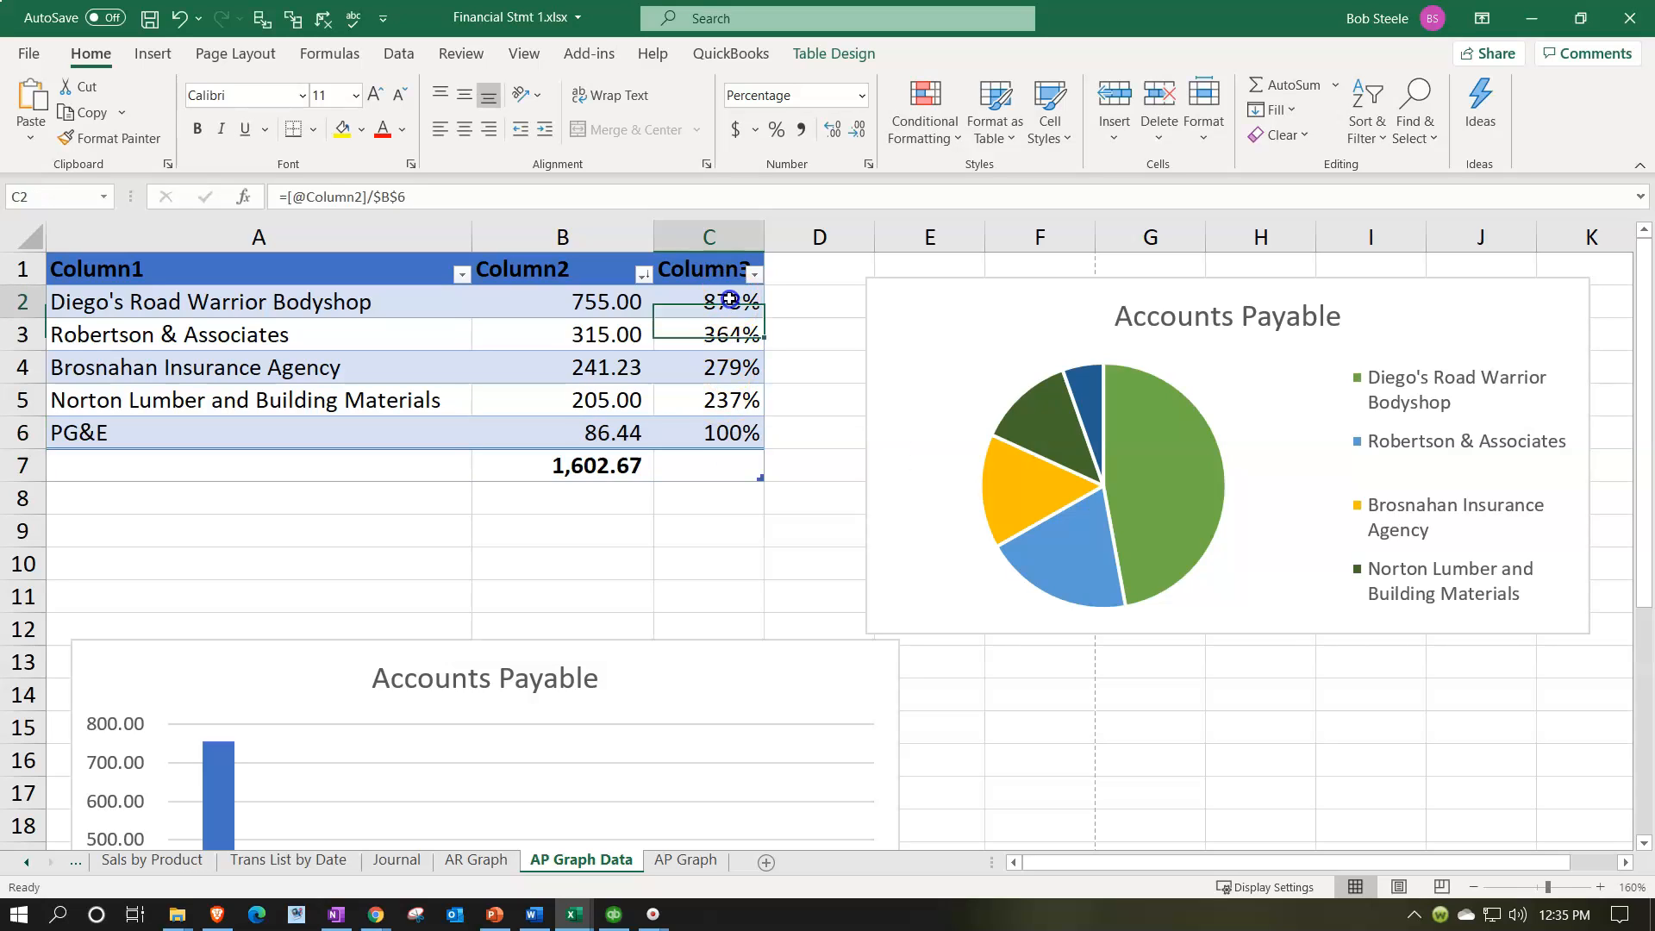
{"action": "type", "text": "+"}
{"action": "key", "text": "Left"}
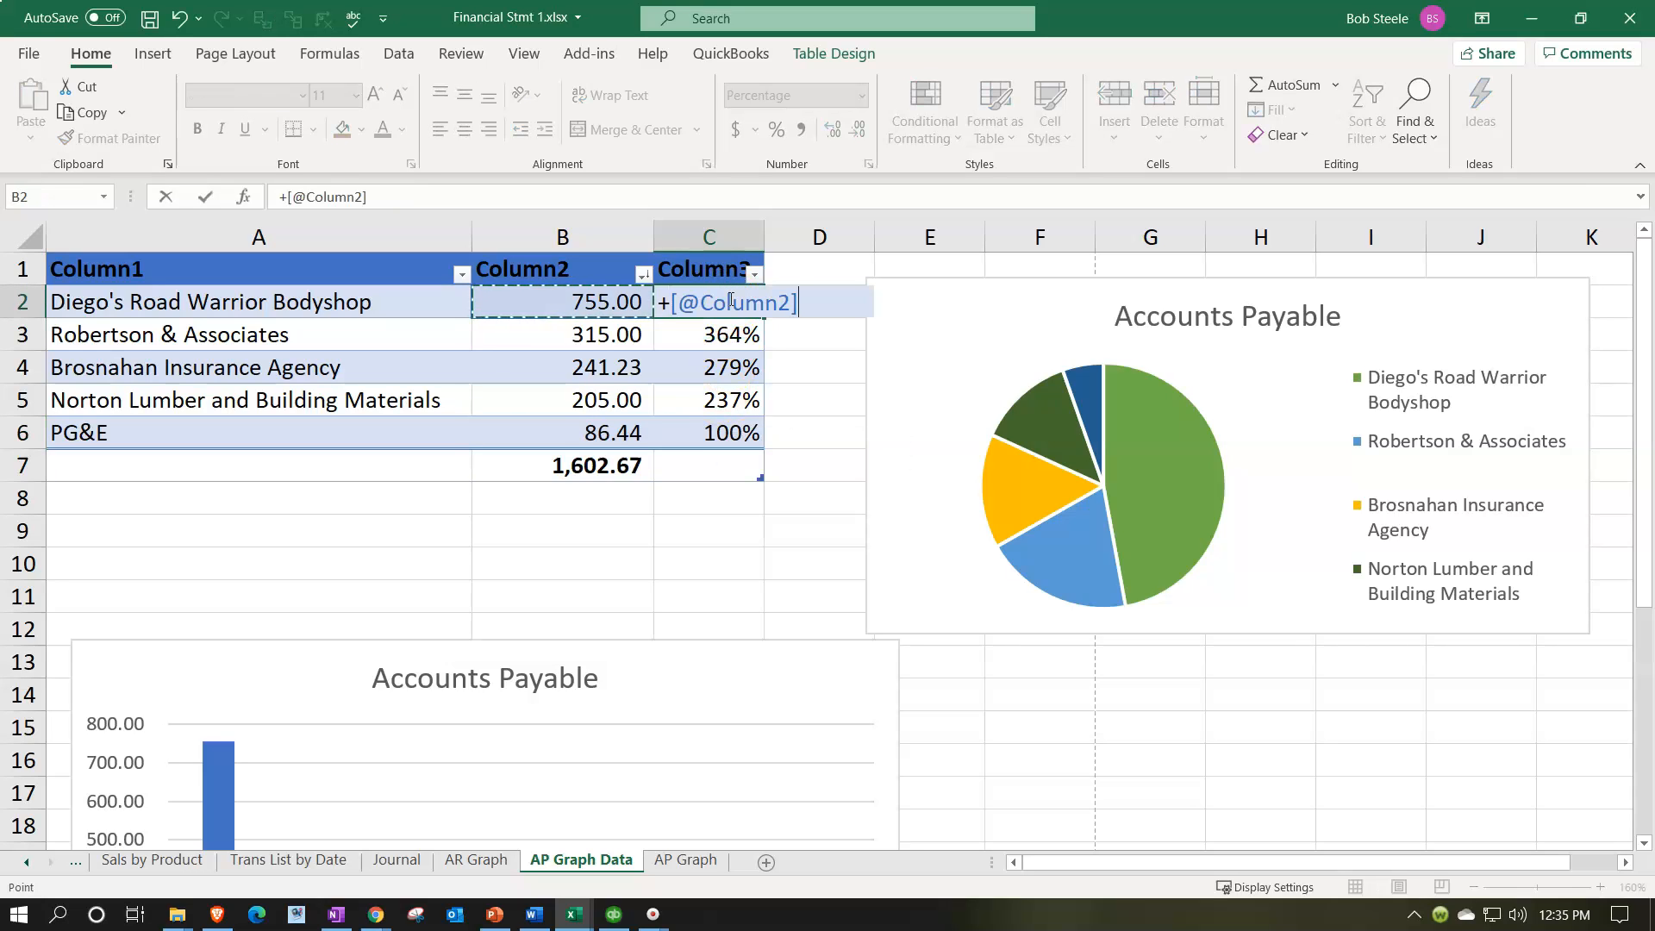
{"action": "type", "text": "/"}
{"action": "key", "text": "Down"}
{"action": "key", "text": "Down"}
{"action": "key", "text": "Down"}
{"action": "key", "text": "Down"}
{"action": "key", "text": "Down"}
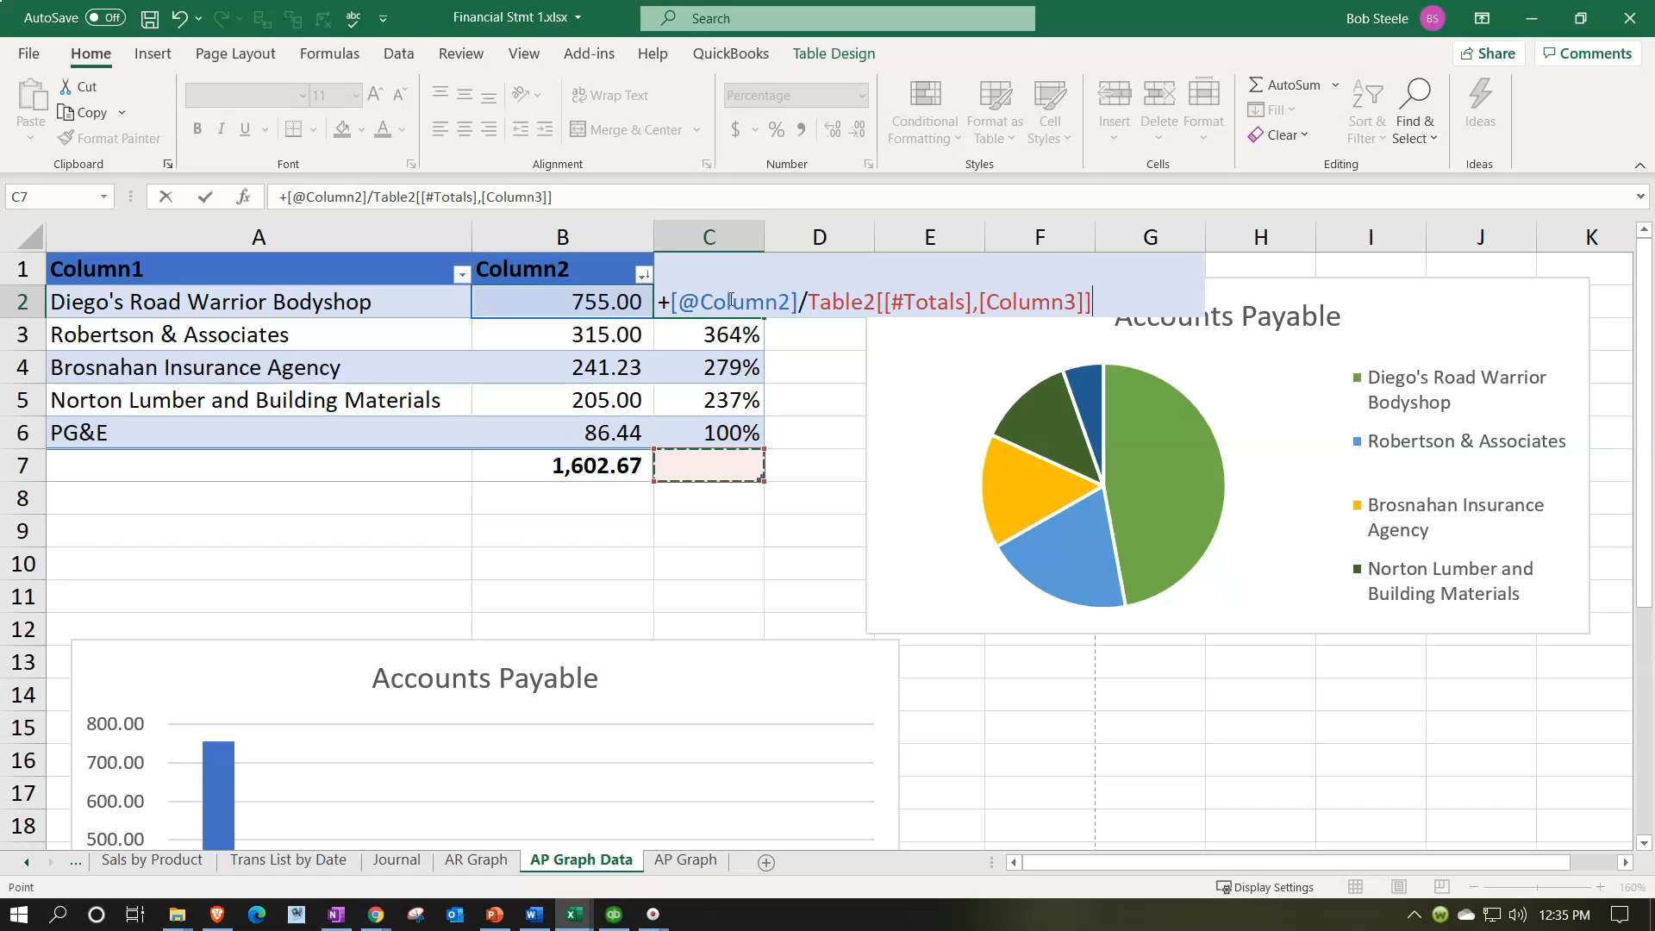
{"action": "key", "text": "Left"}
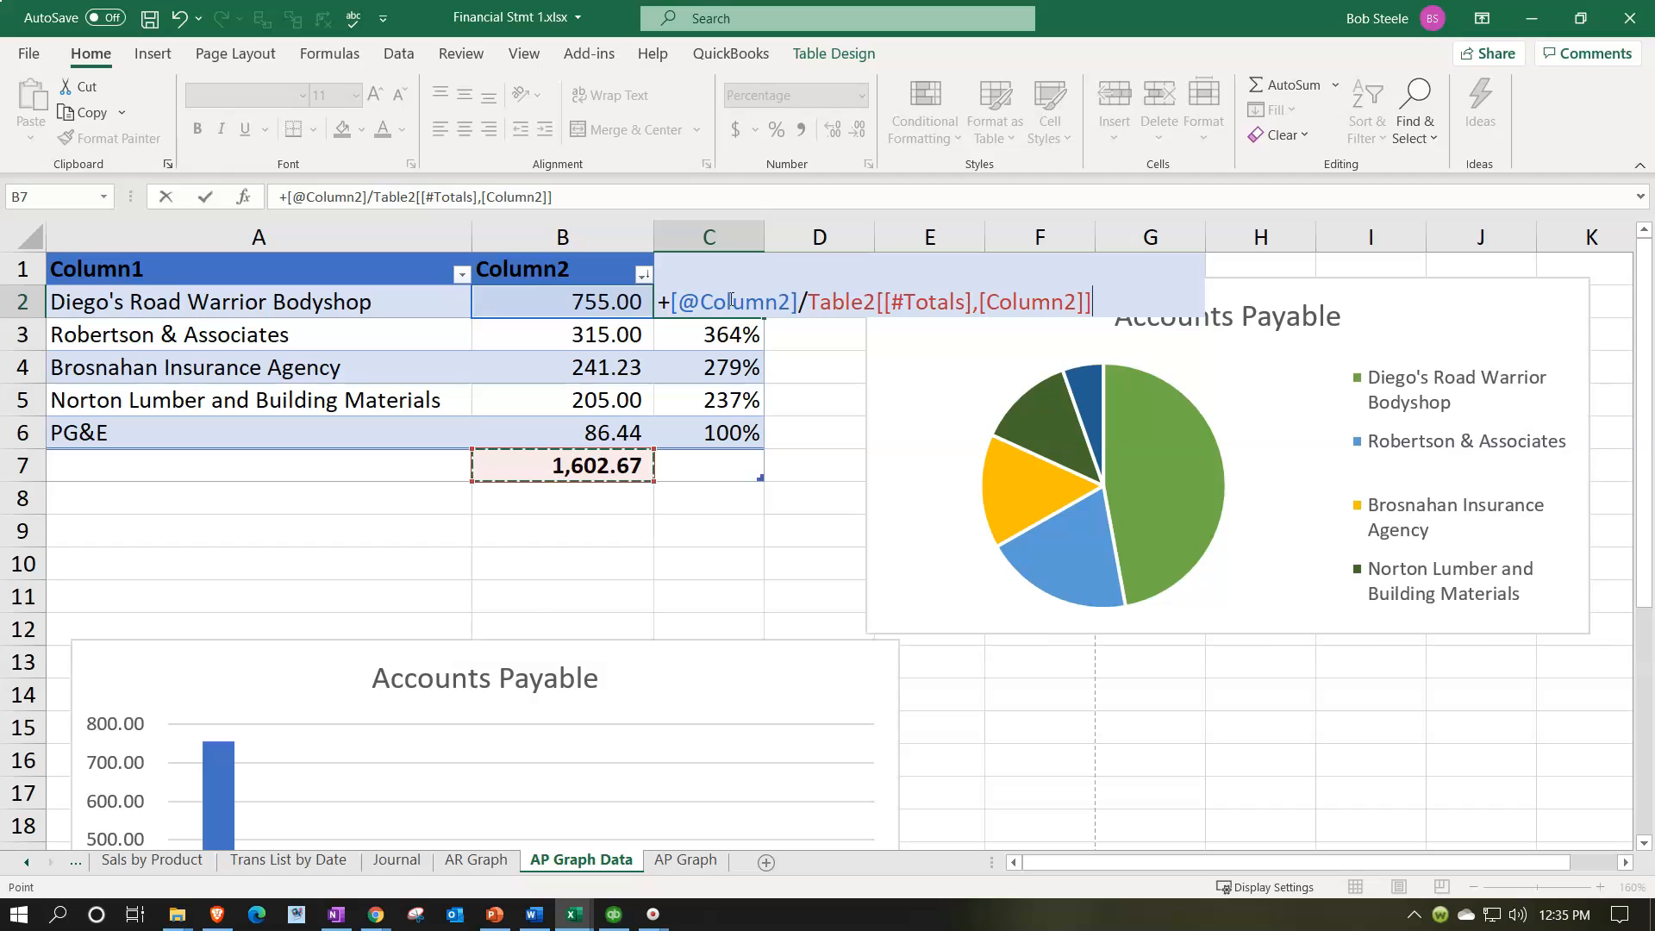
{"action": "left_click", "coordinate": [843, 305]}
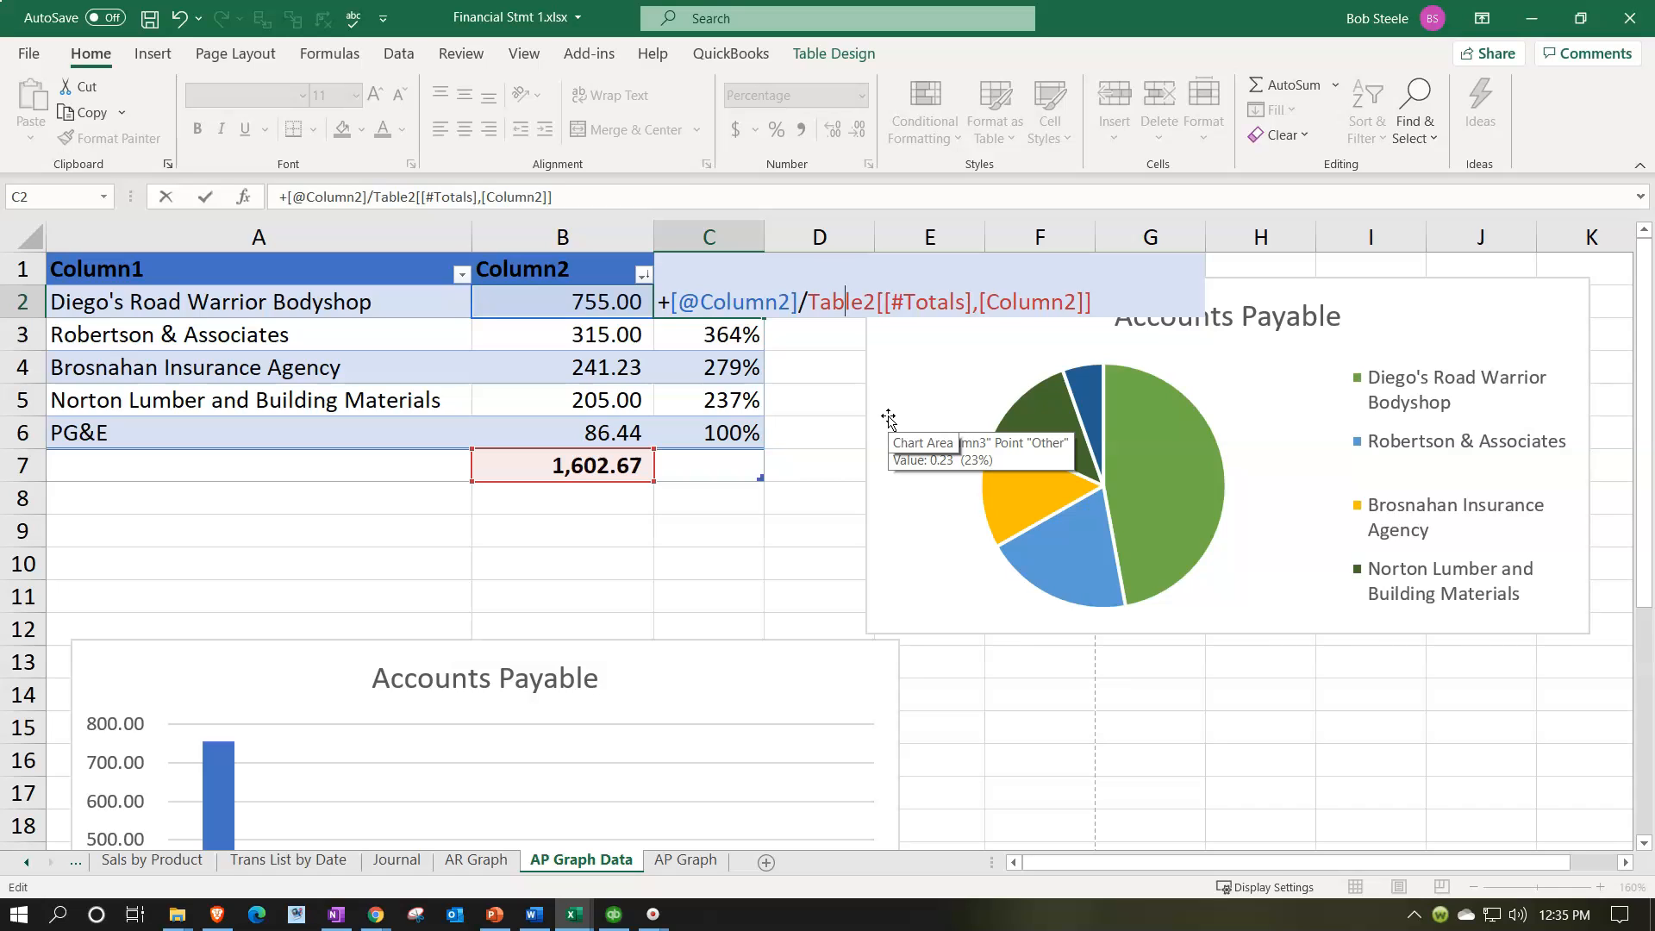
{"action": "key", "text": "Return"}
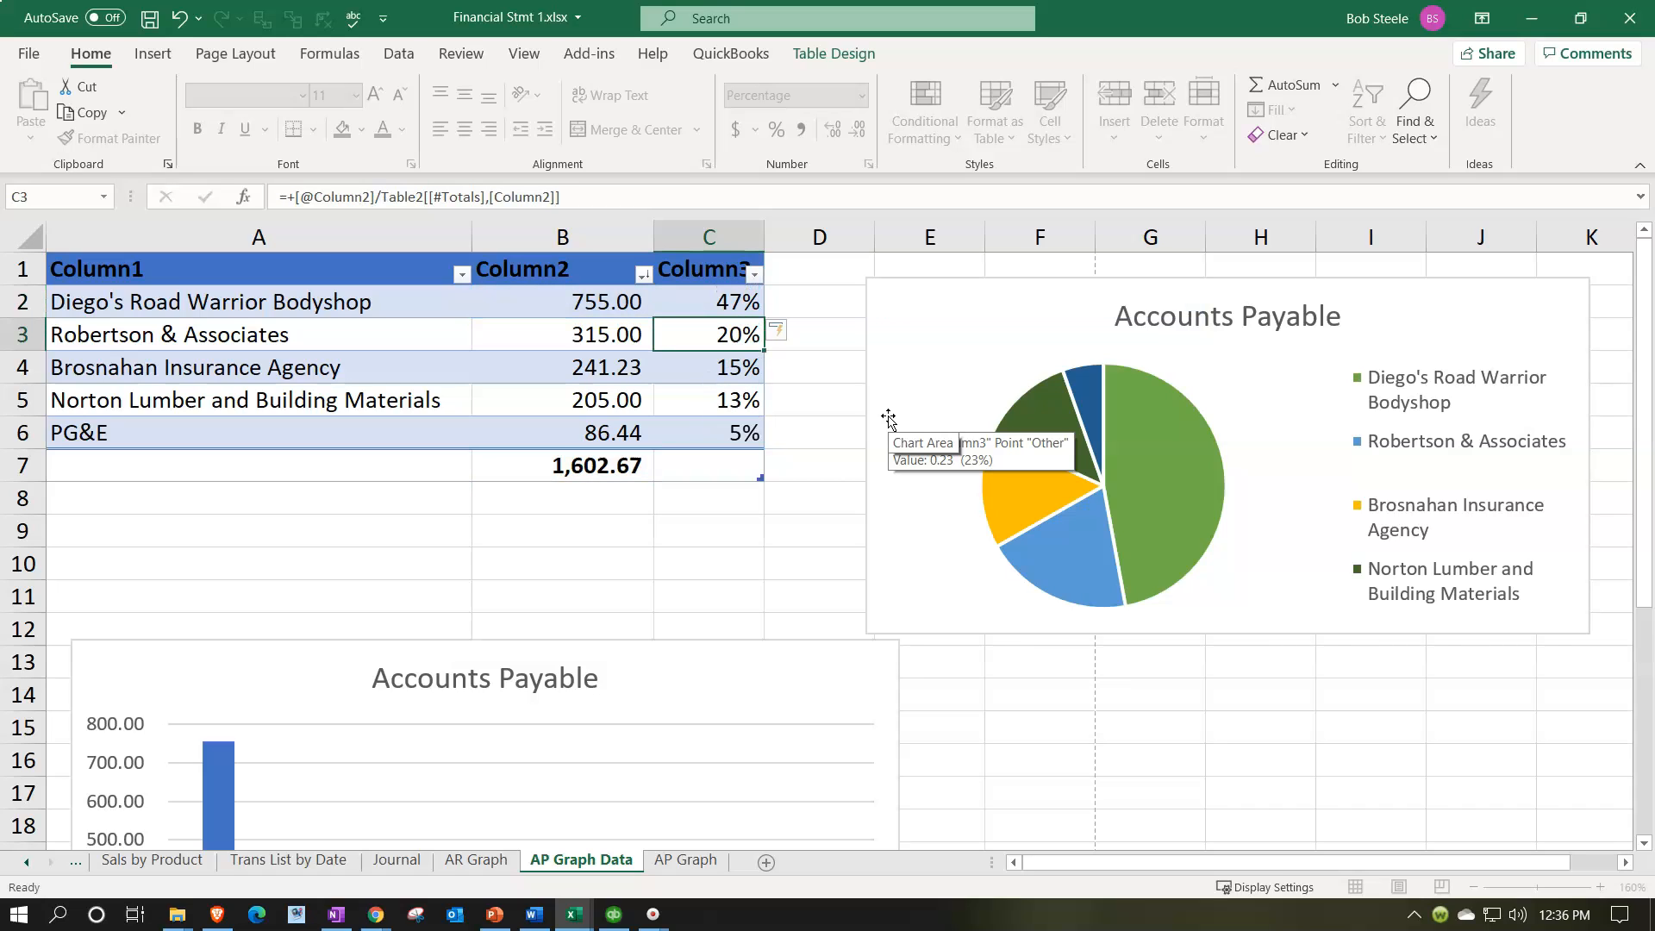
{"action": "left_click", "coordinate": [726, 345]}
{"action": "double_click", "coordinate": [726, 346]}
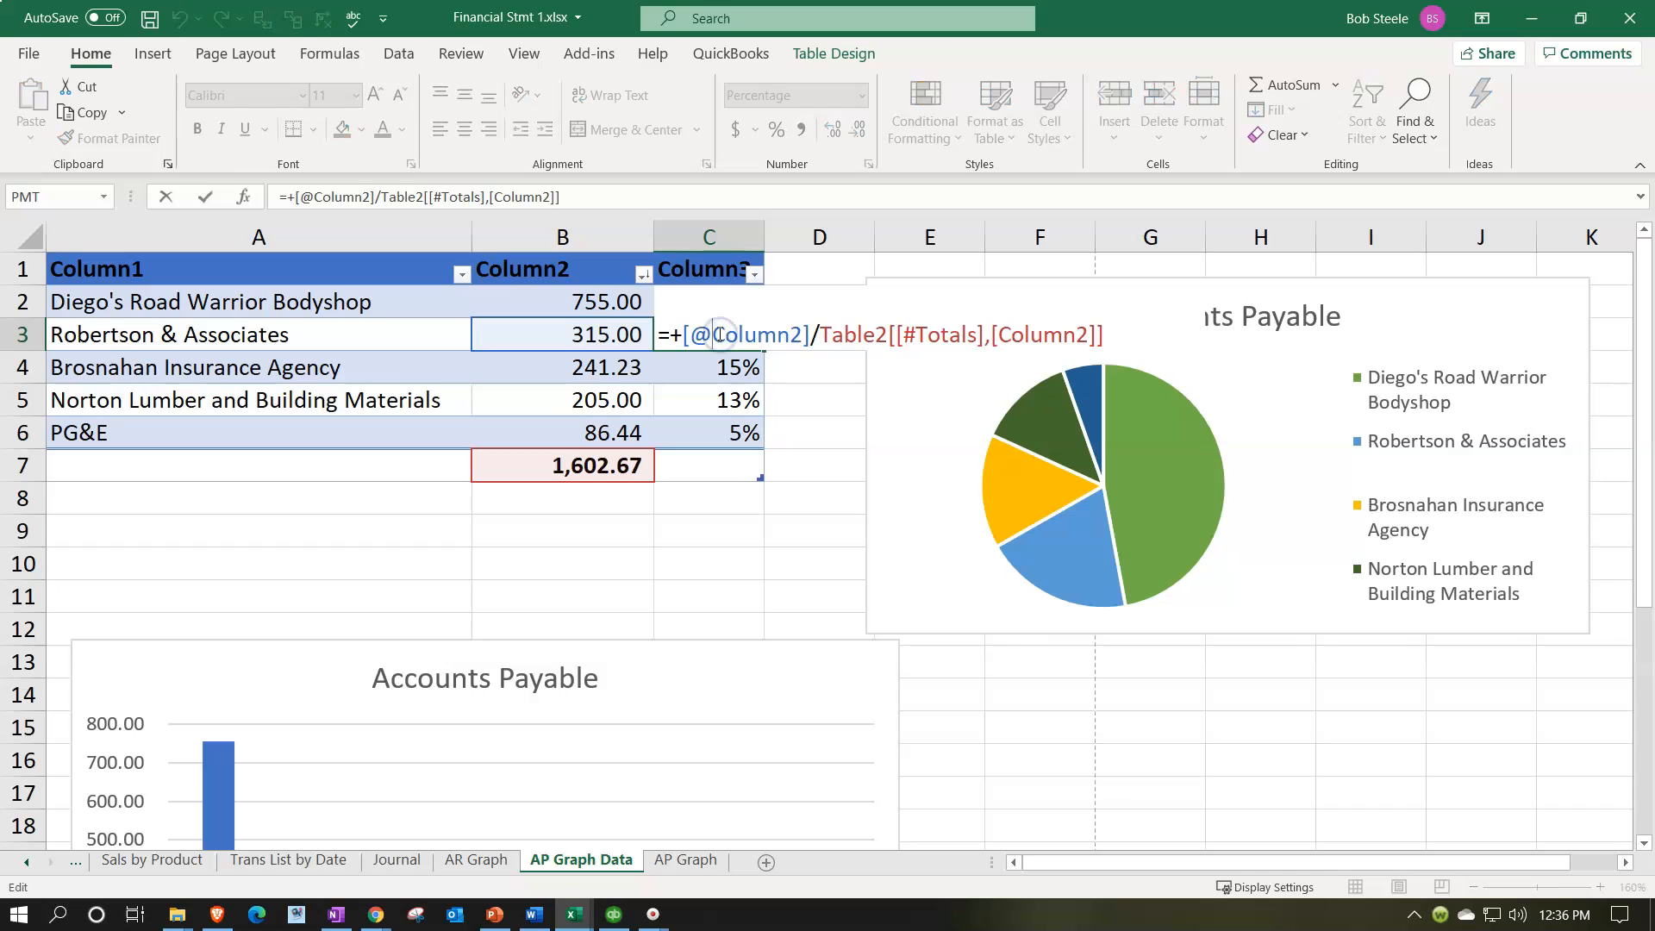
{"action": "key", "text": "Return"}
{"action": "double_click", "coordinate": [709, 357]}
{"action": "key", "text": "Return"}
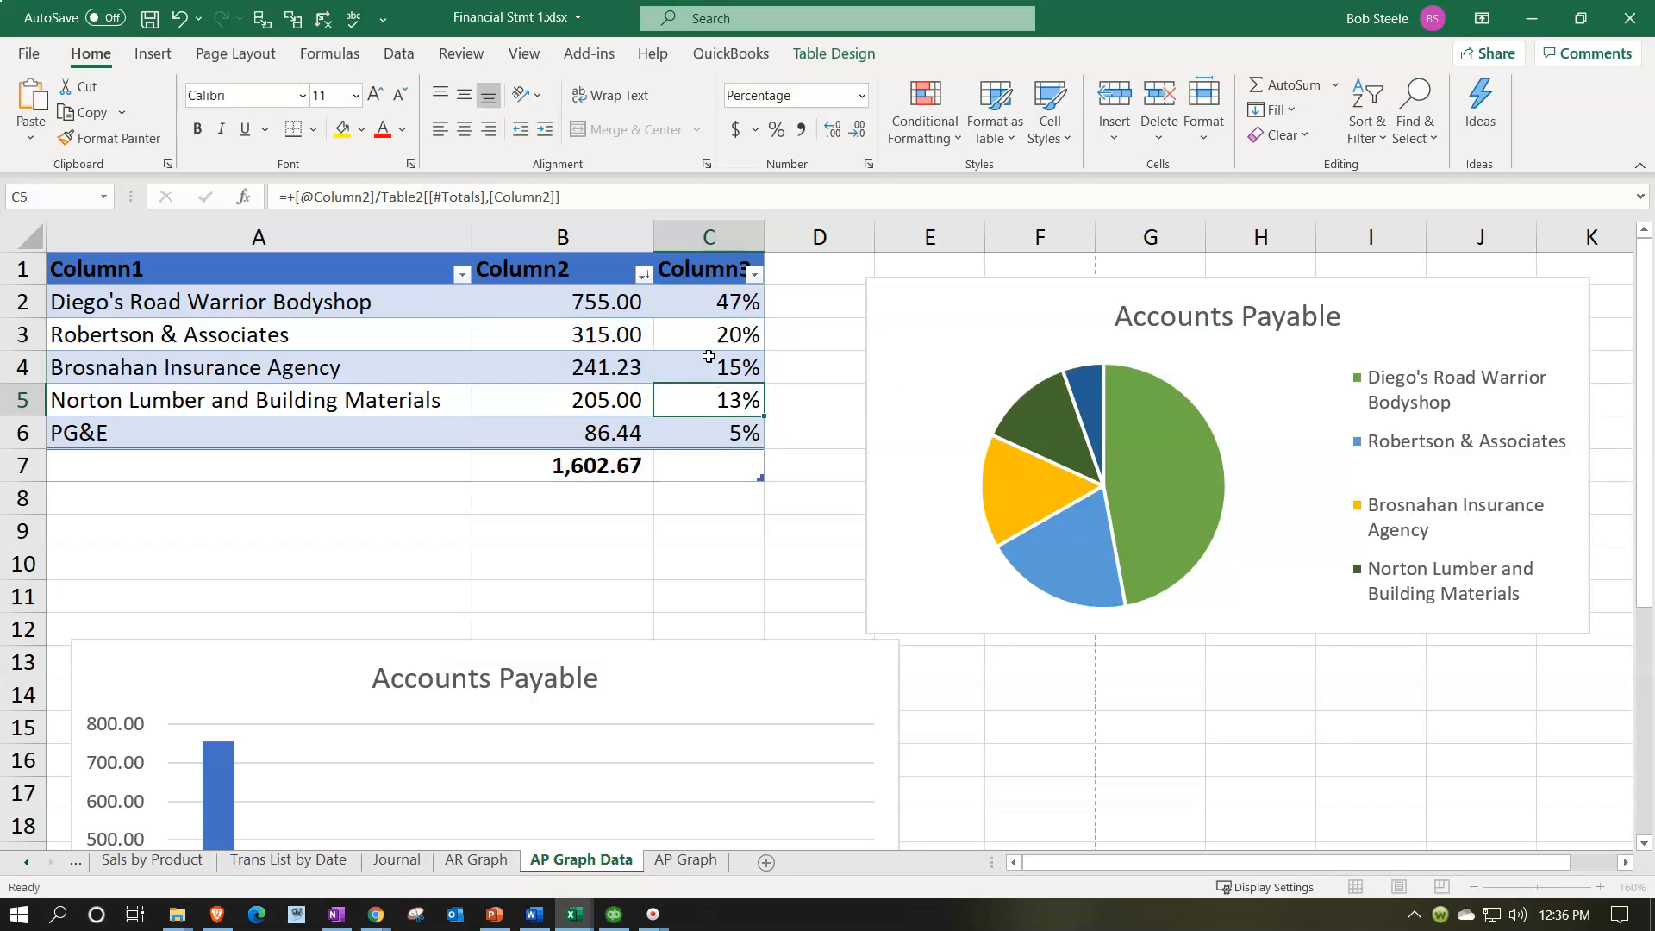
Step: Total the vendor percentages of column C in cell C7 with a SUM formula
{"action": "left_click", "coordinate": [701, 473]}
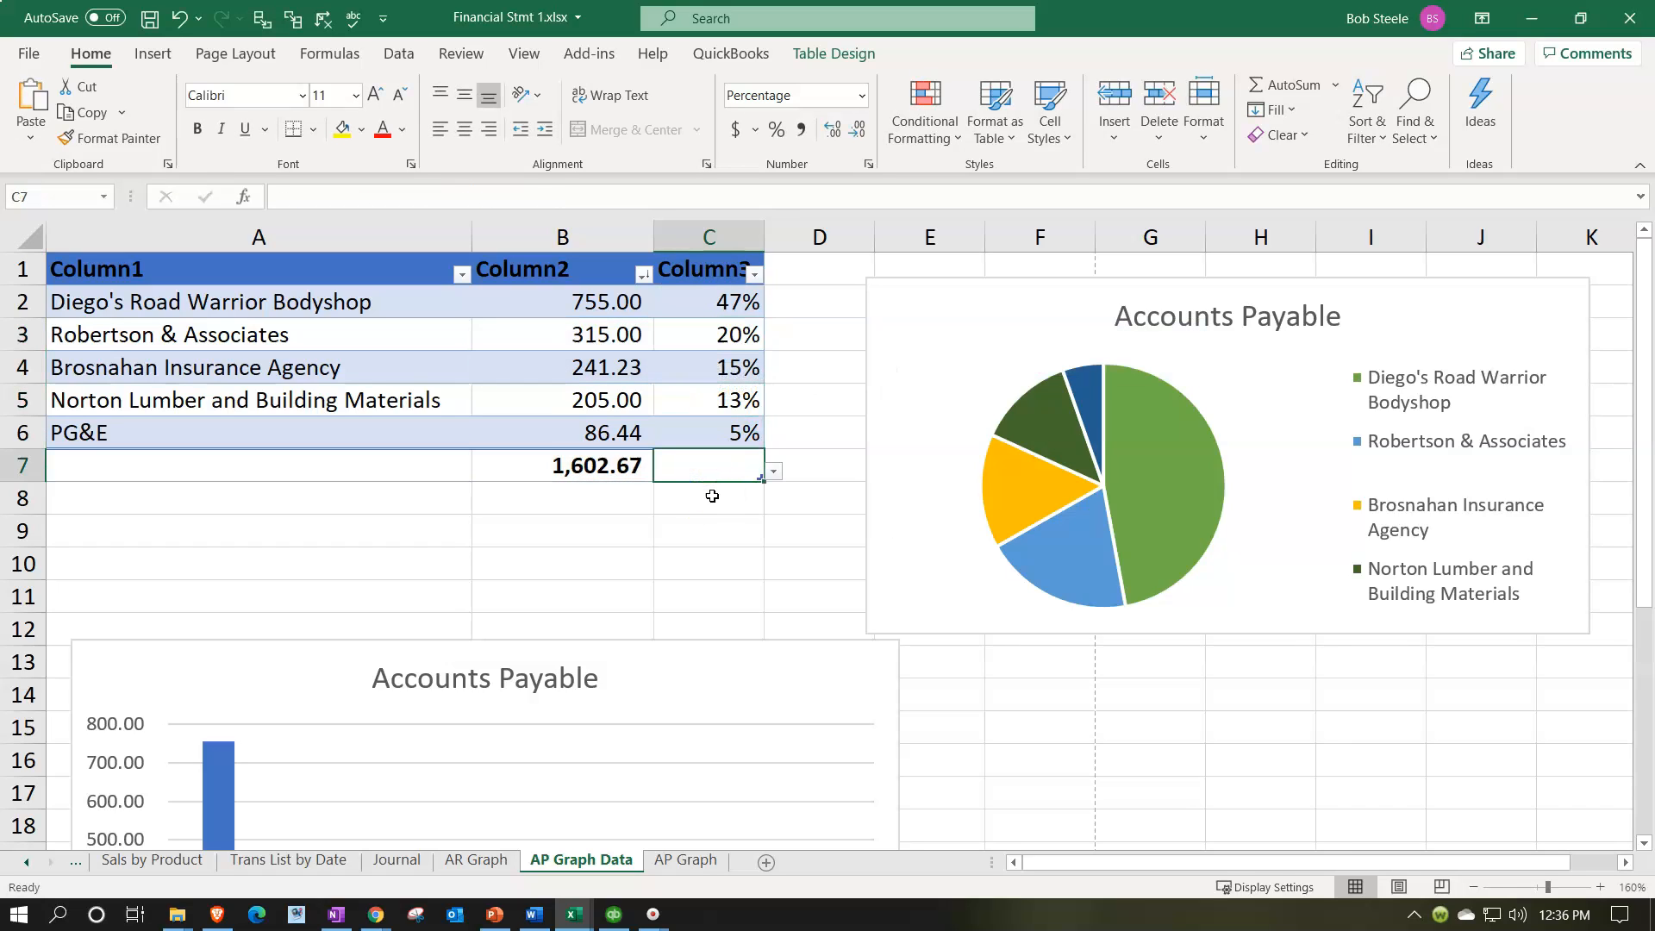
{"action": "type", "text": "=sum("}
{"action": "key", "text": "Up"}
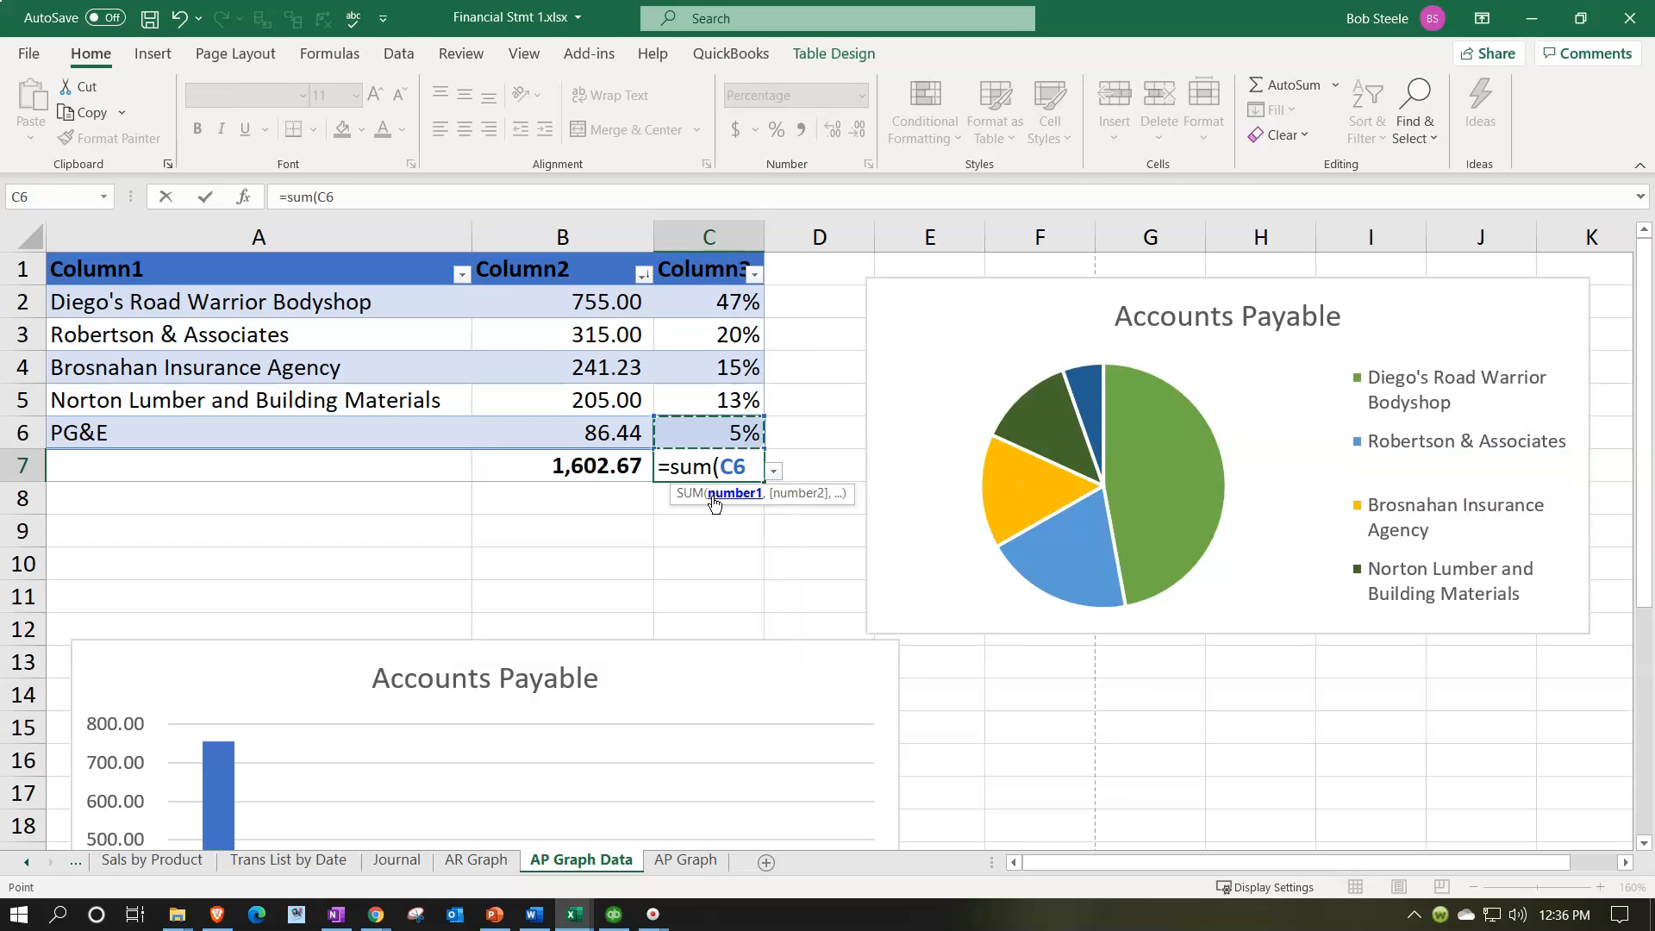
{"action": "key", "text": "shift+Up"}
{"action": "key", "text": "shift+Up"}
{"action": "key", "text": "shift+Up"}
{"action": "key", "text": "shift+Up"}
{"action": "key", "text": "Return"}
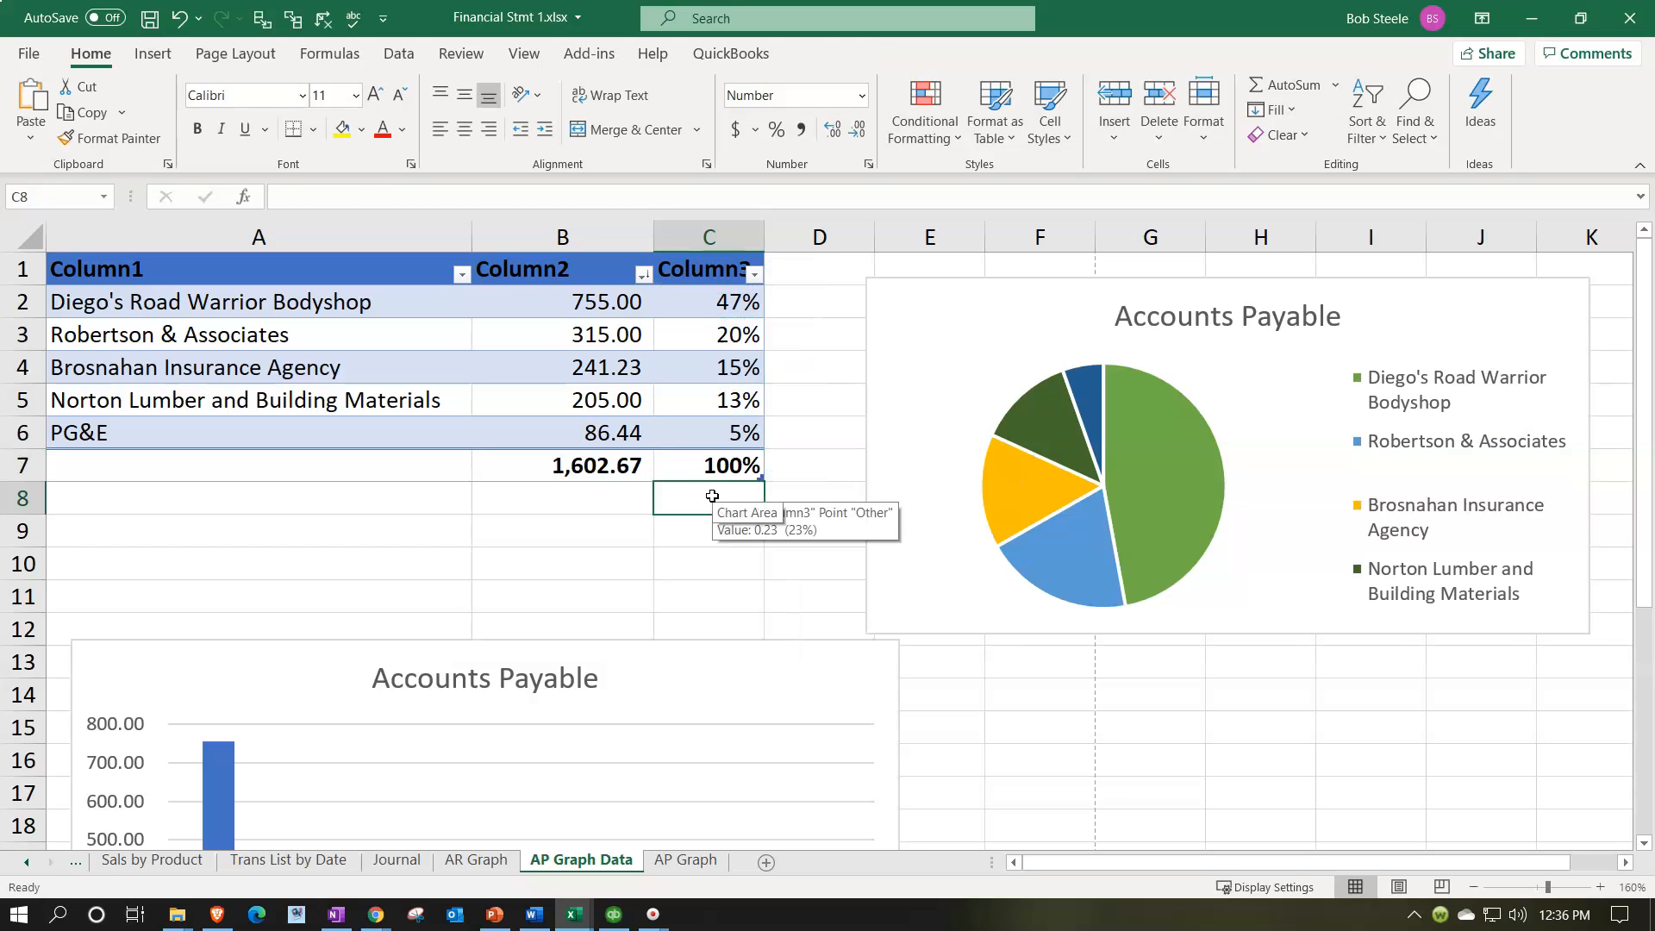
Step: Add data labels to the Accounts Payable pie chart in the Data Callout style, then return to the table view
{"action": "left_click", "coordinate": [898, 475]}
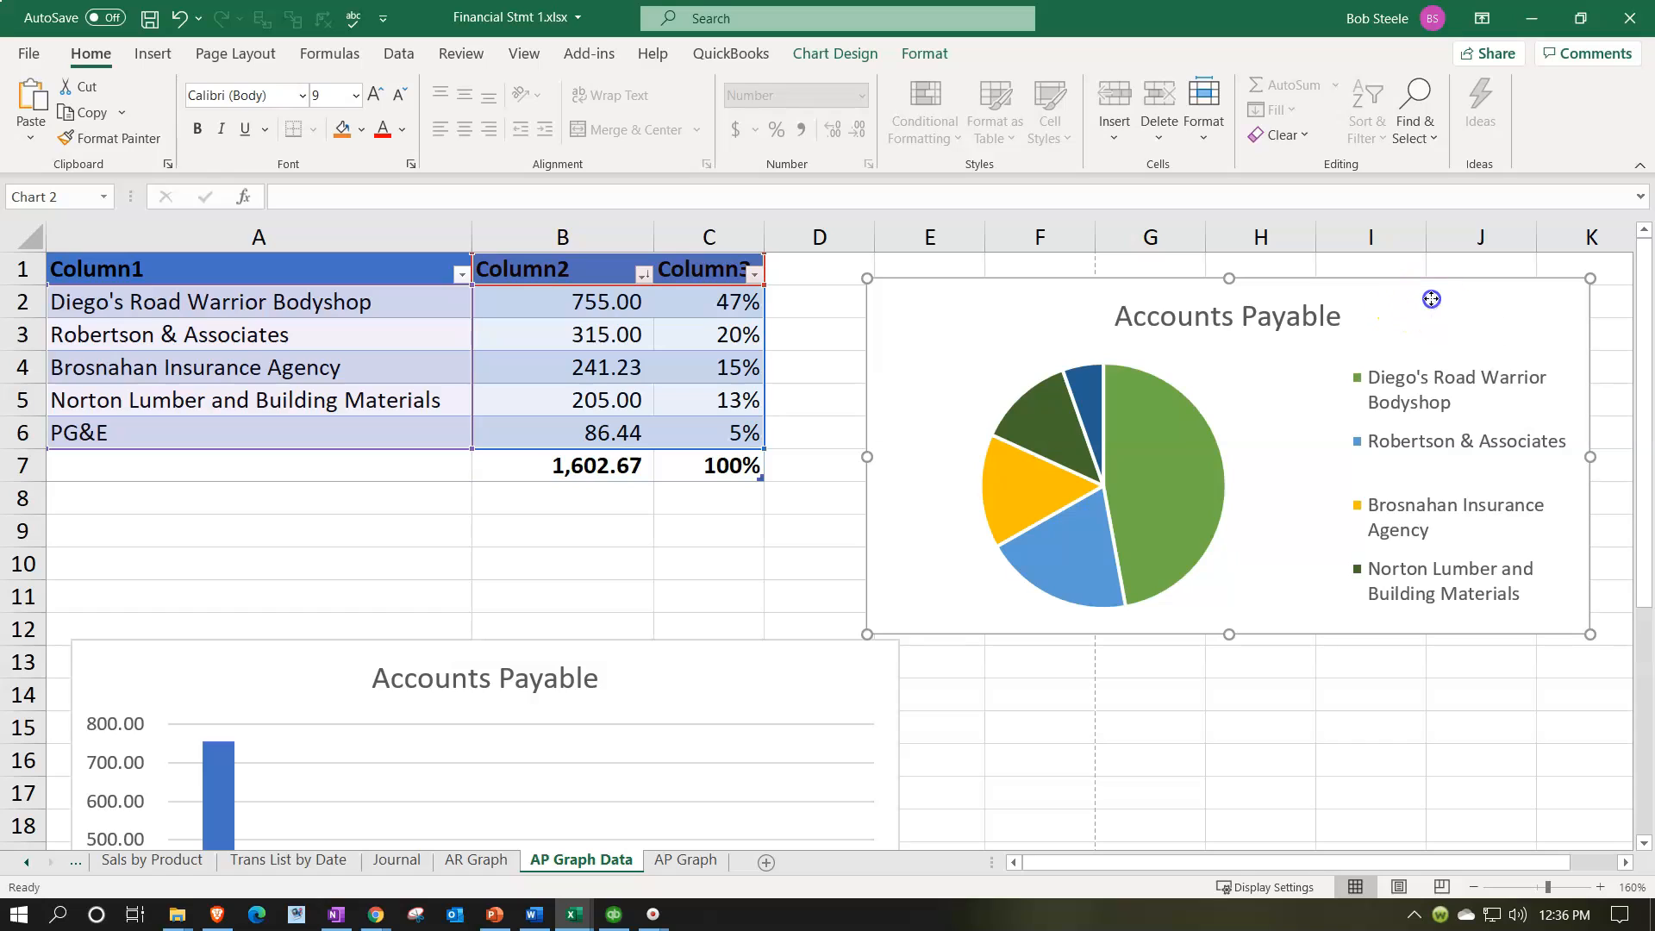
{"action": "left_click", "coordinate": [1526, 378]}
{"action": "left_click", "coordinate": [1296, 426]}
{"action": "left_click_drag", "start_coordinate": [1335, 865], "coordinate": [1359, 854]}
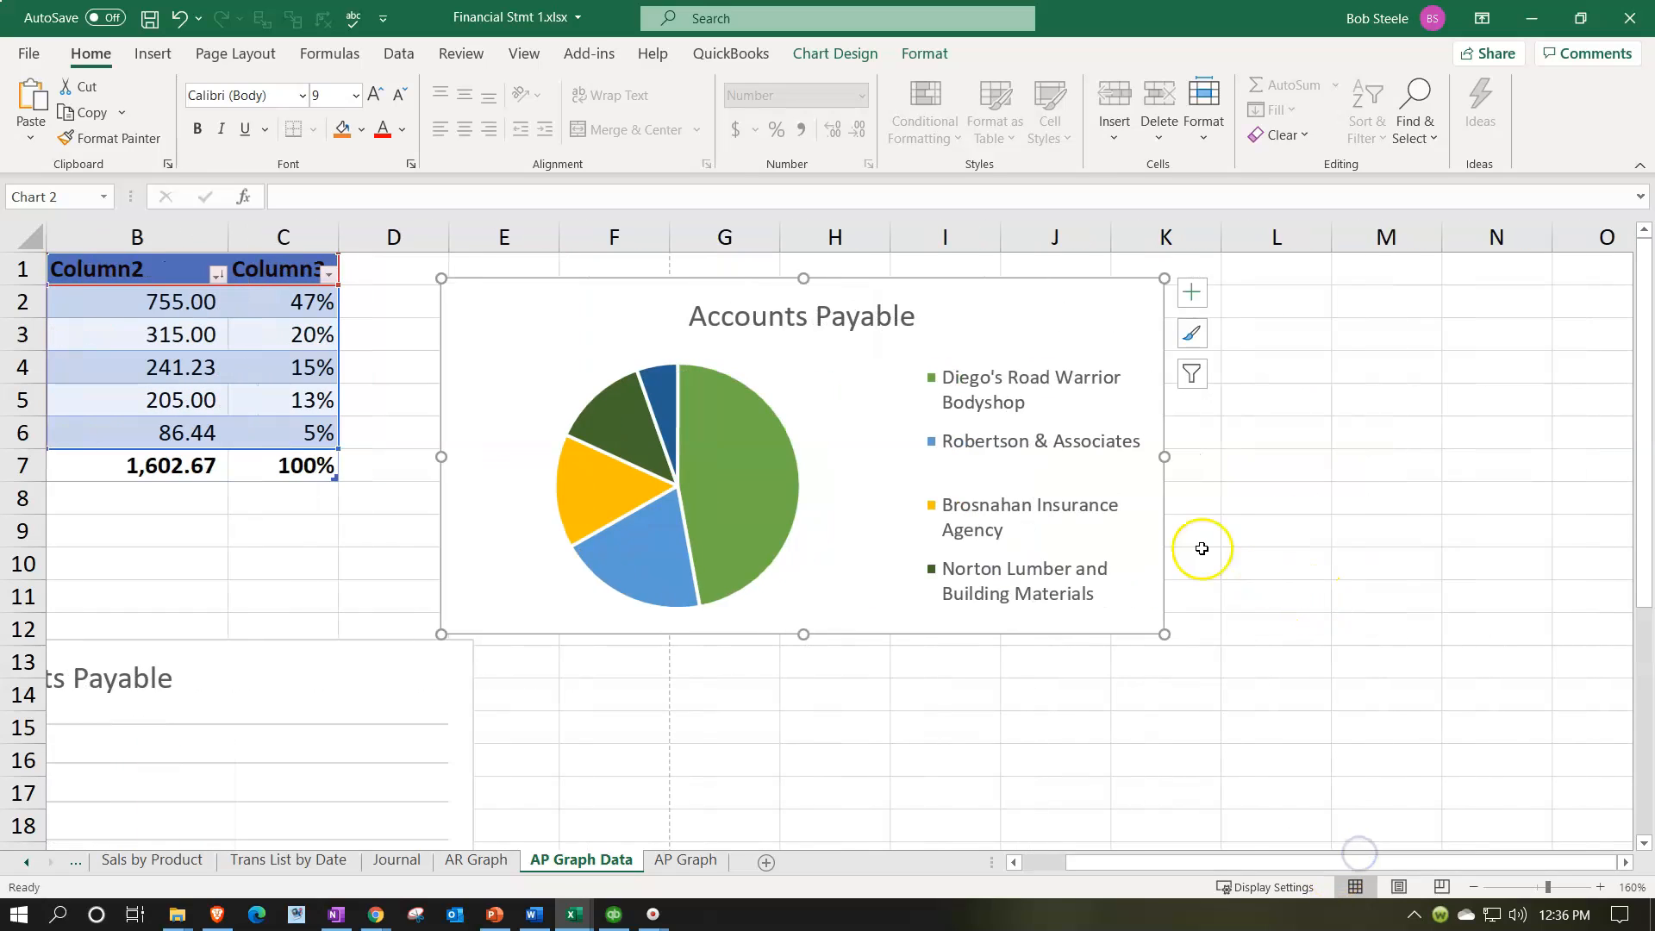
{"action": "left_click", "coordinate": [1192, 302]}
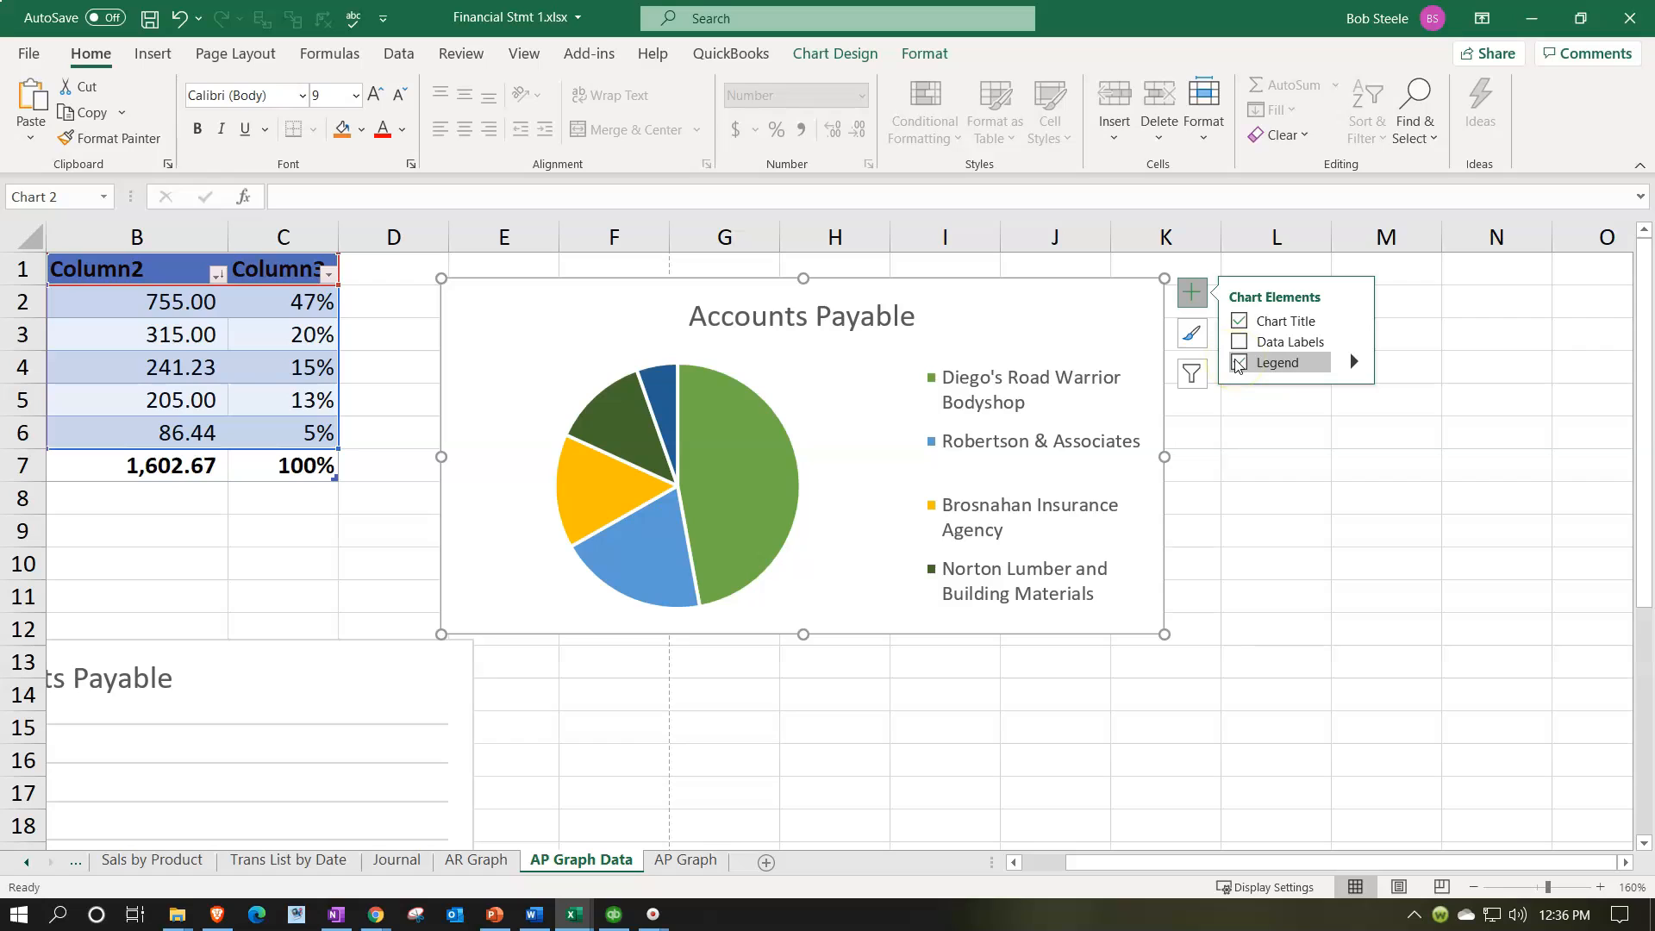
{"action": "left_click", "coordinate": [1269, 341]}
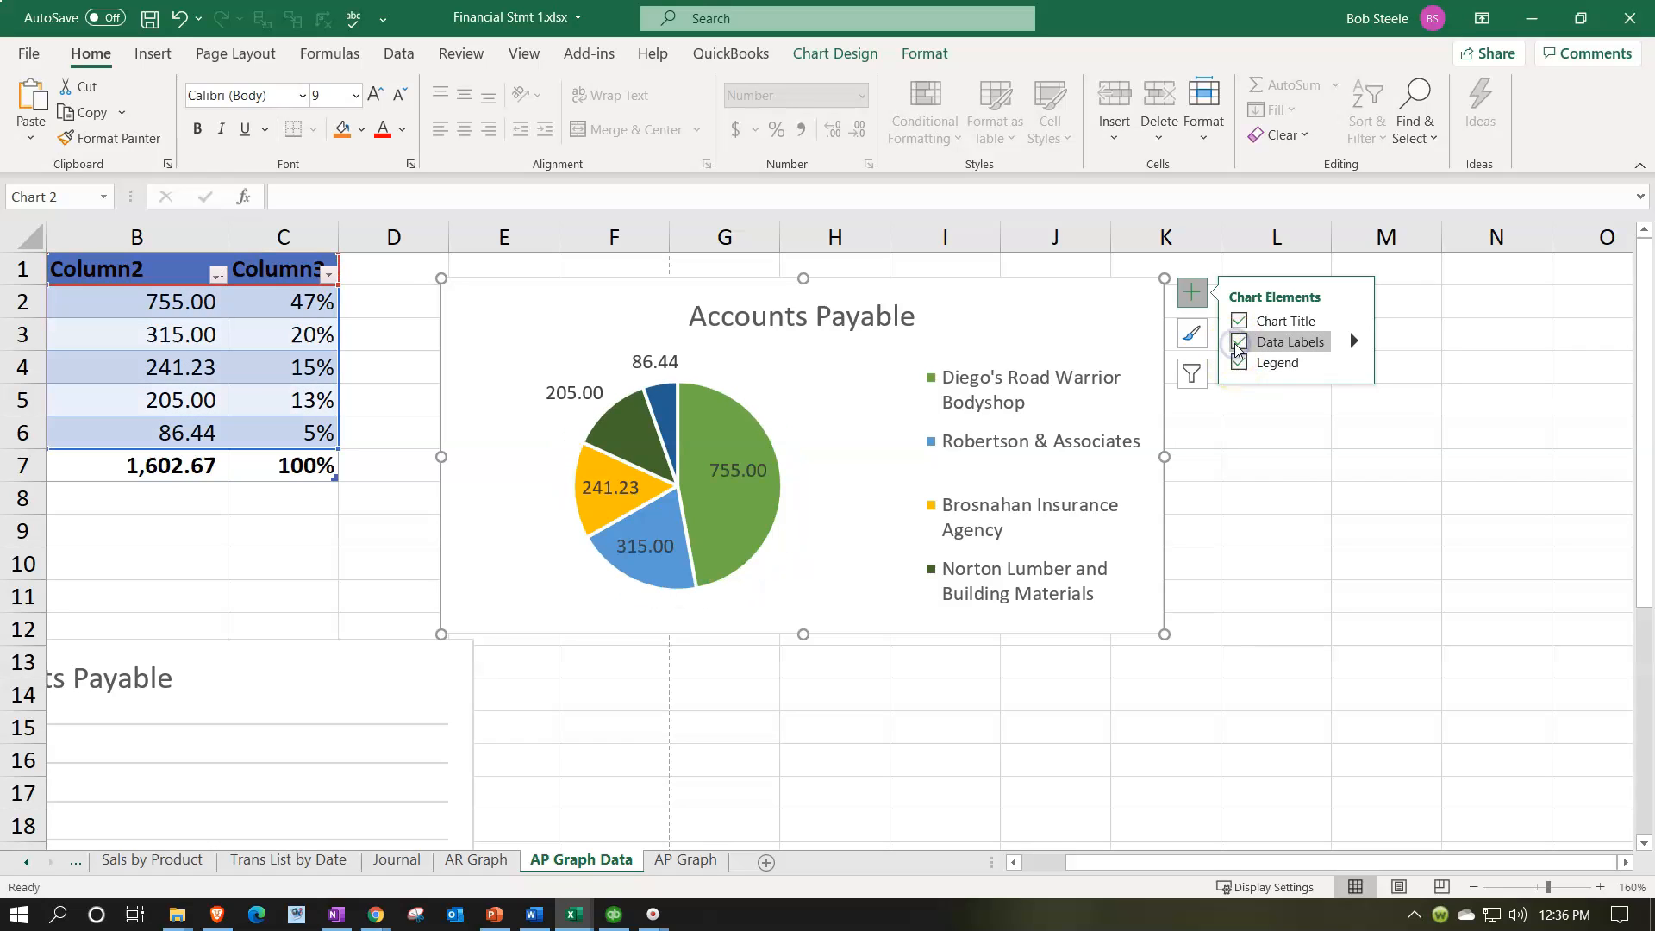
{"action": "left_click", "coordinate": [1354, 341]}
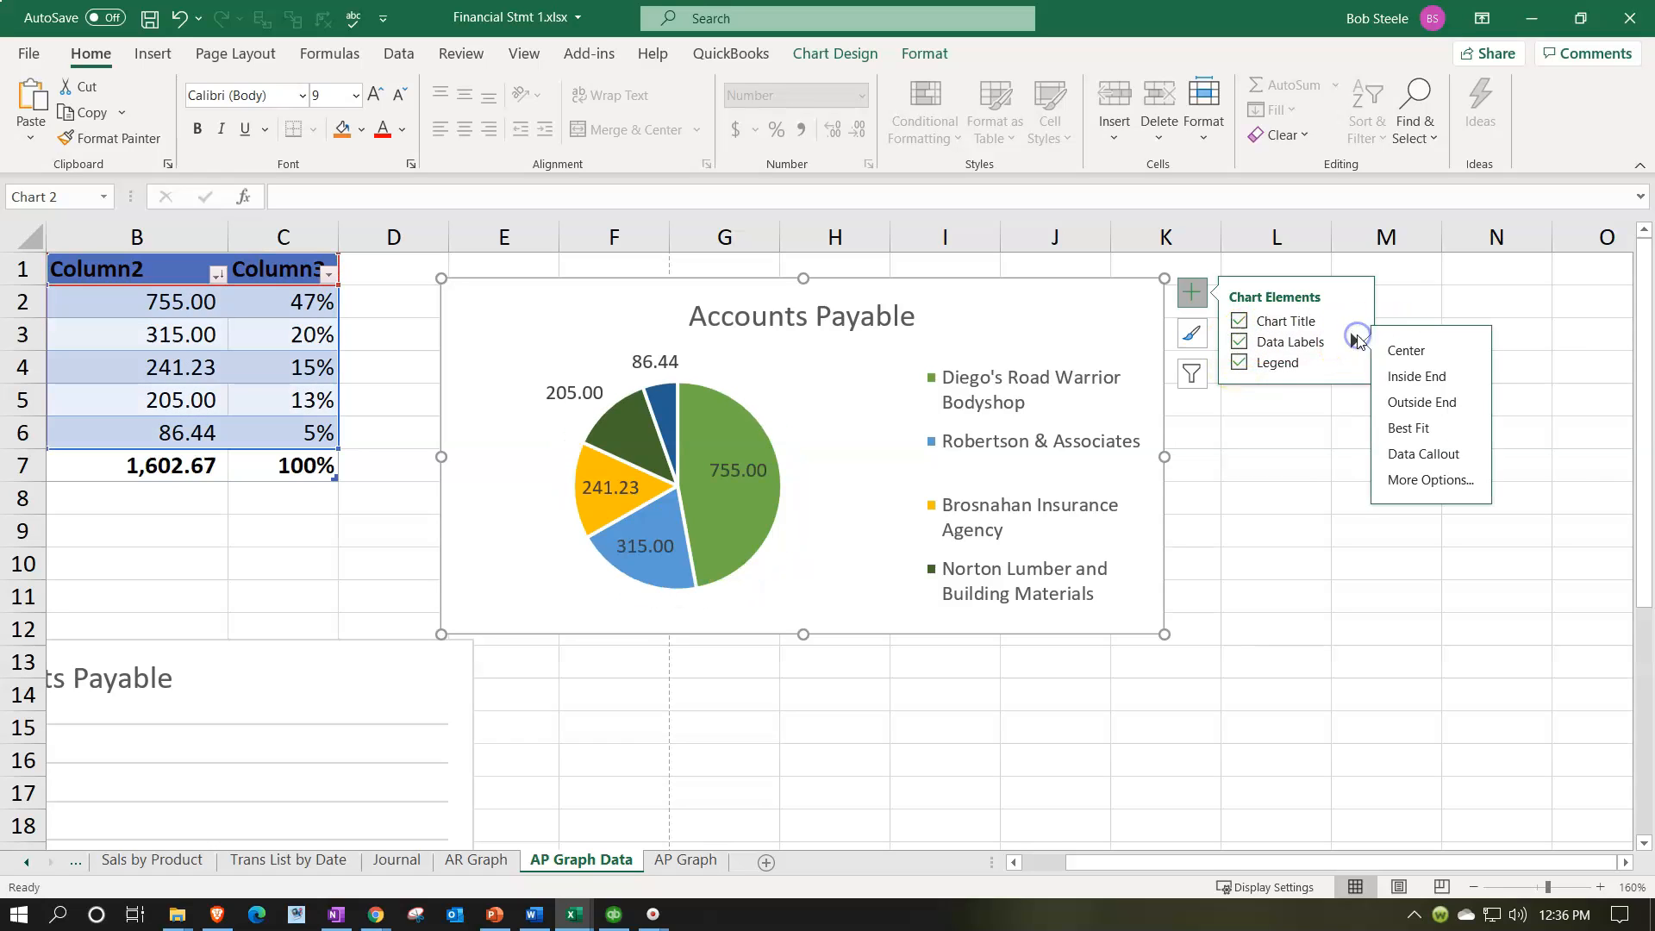
{"action": "left_click", "coordinate": [1422, 453]}
{"action": "left_click", "coordinate": [1164, 727]}
{"action": "left_click_drag", "start_coordinate": [1190, 862], "coordinate": [1020, 862]}
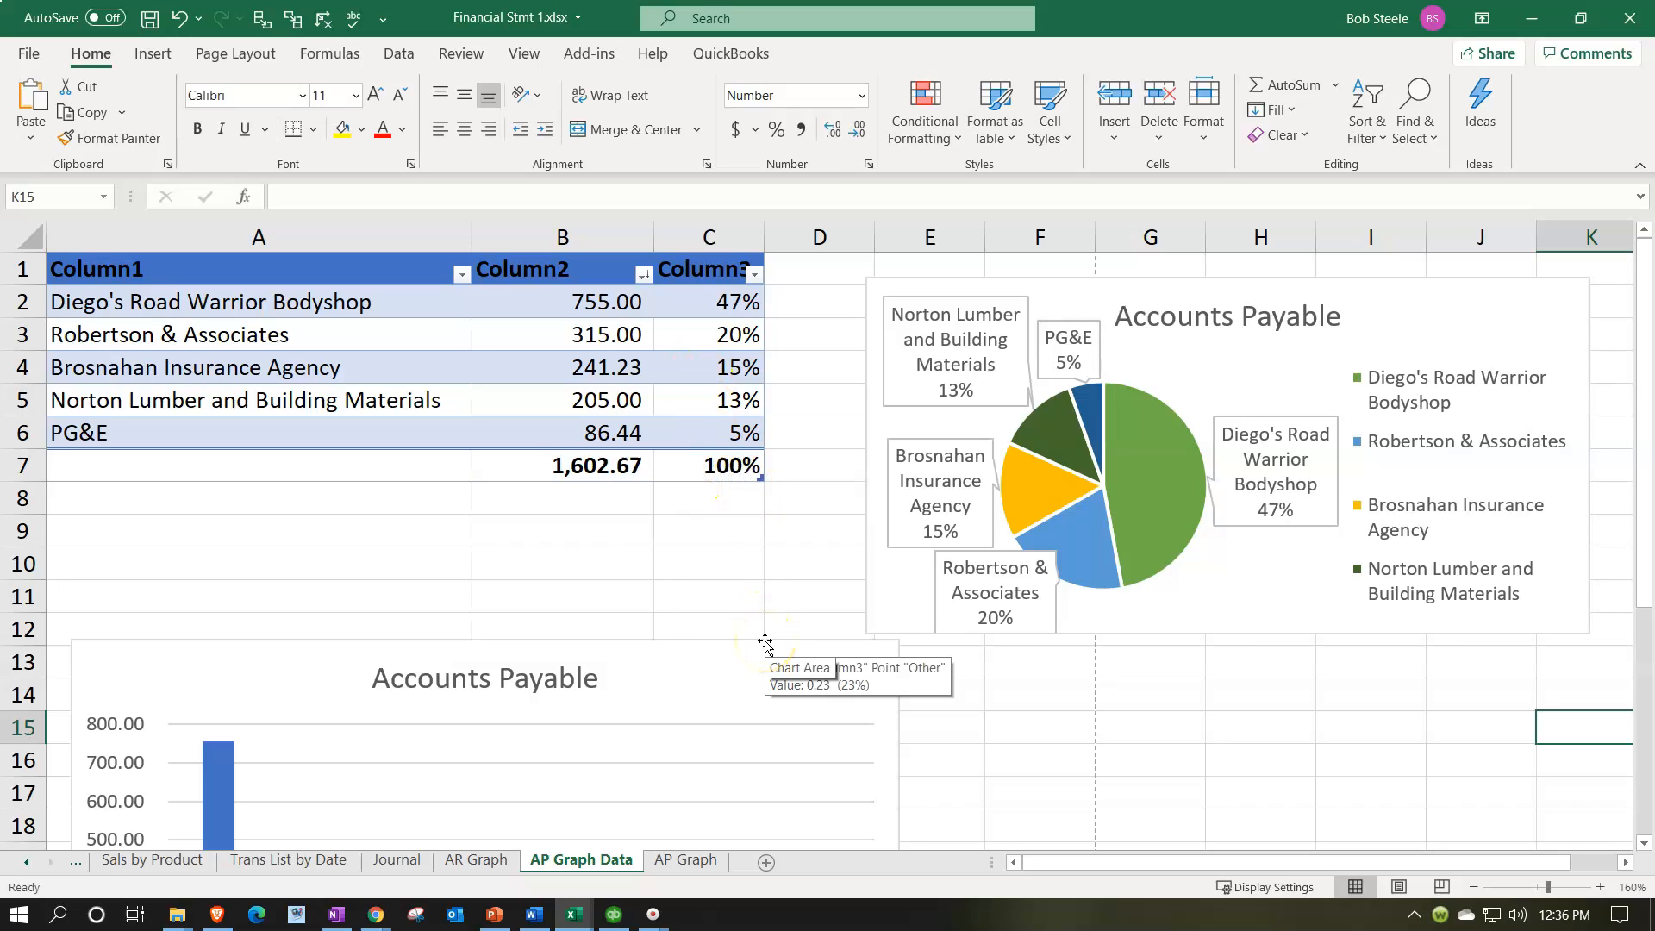
{"action": "left_click", "coordinate": [526, 435]}
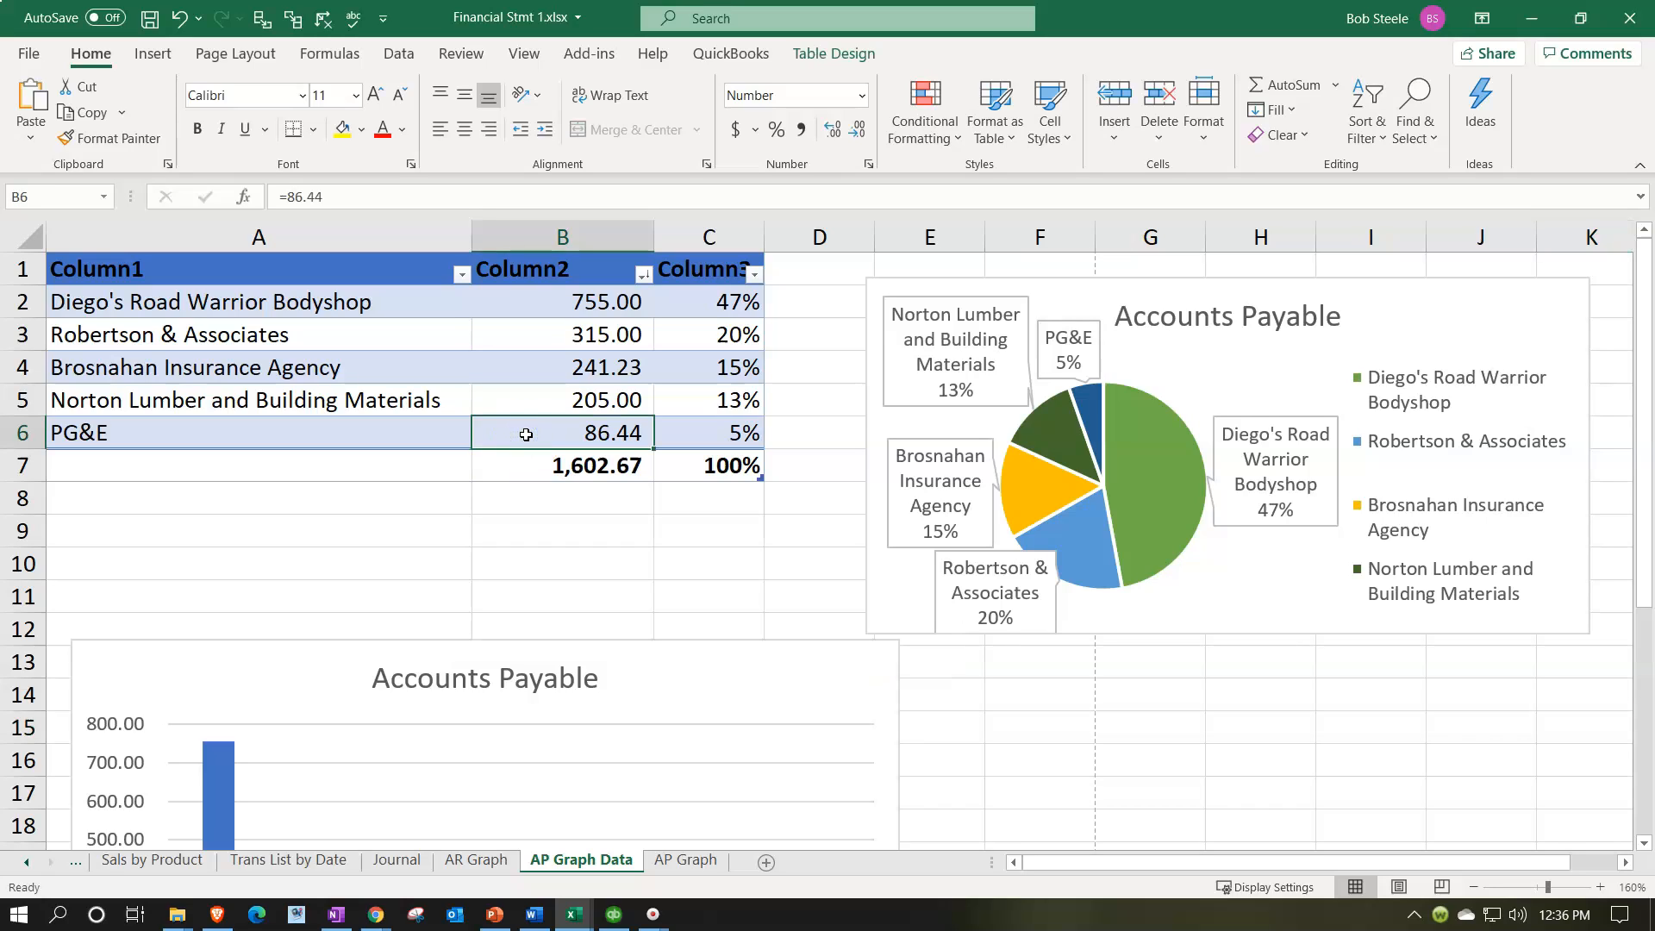
Step: Hide the AP Graph Data sheet and display the Journal sheet
{"action": "left_click", "coordinate": [494, 493]}
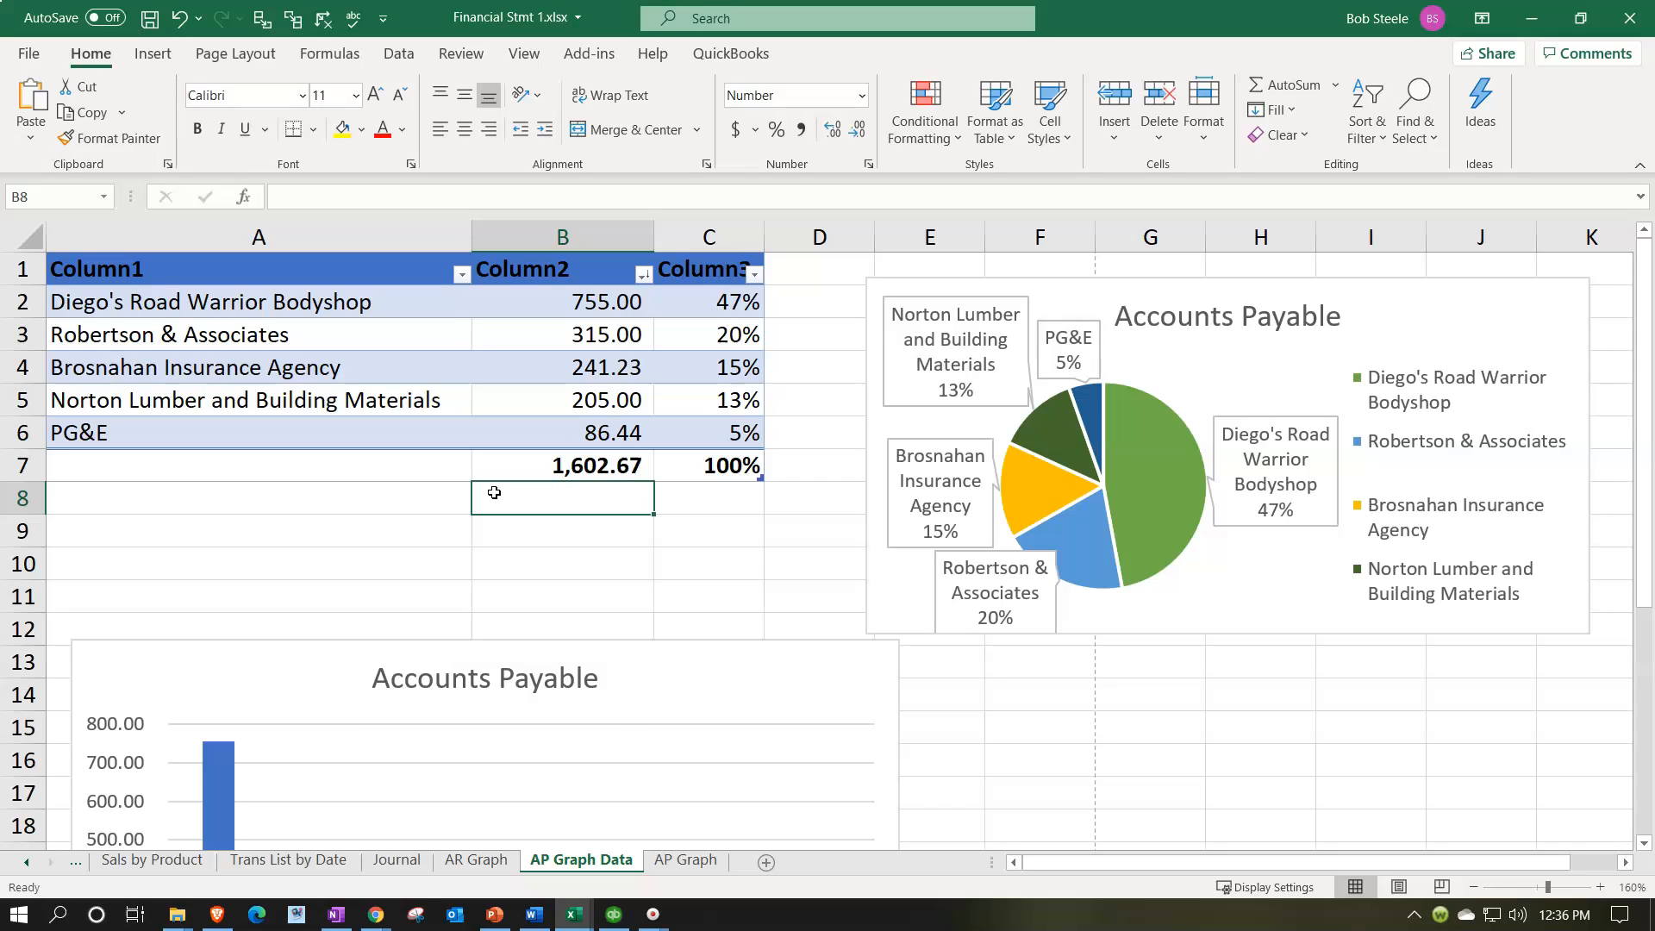
{"action": "right_click", "coordinate": [595, 865]}
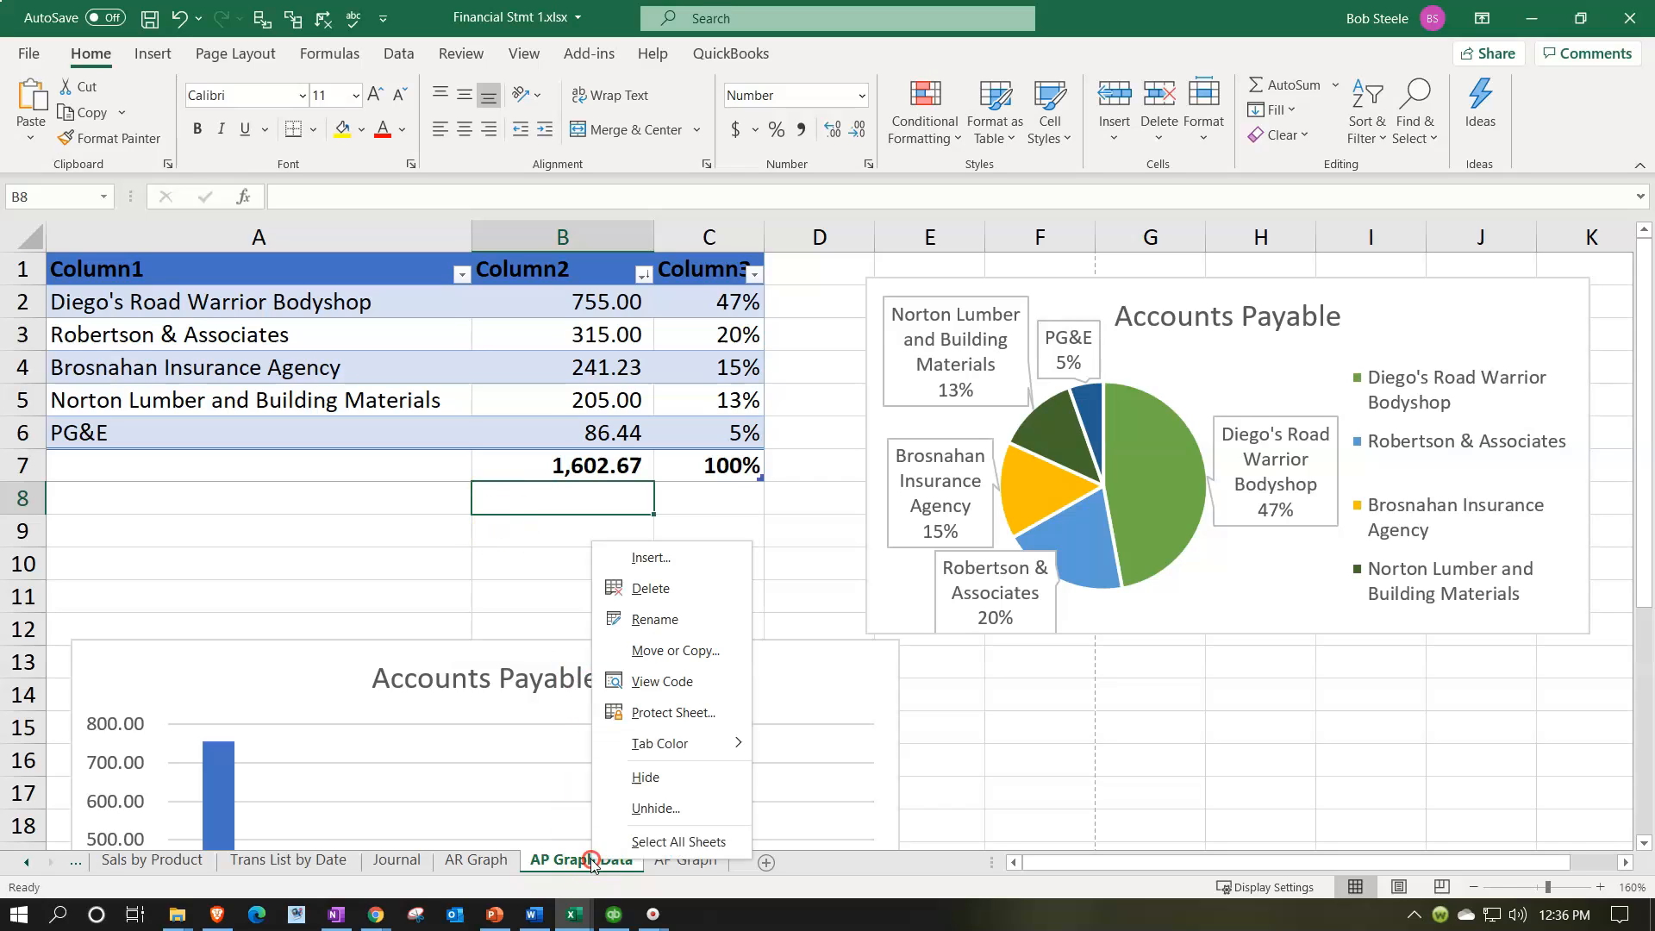
{"action": "left_click", "coordinate": [638, 779]}
{"action": "left_click", "coordinate": [400, 862]}
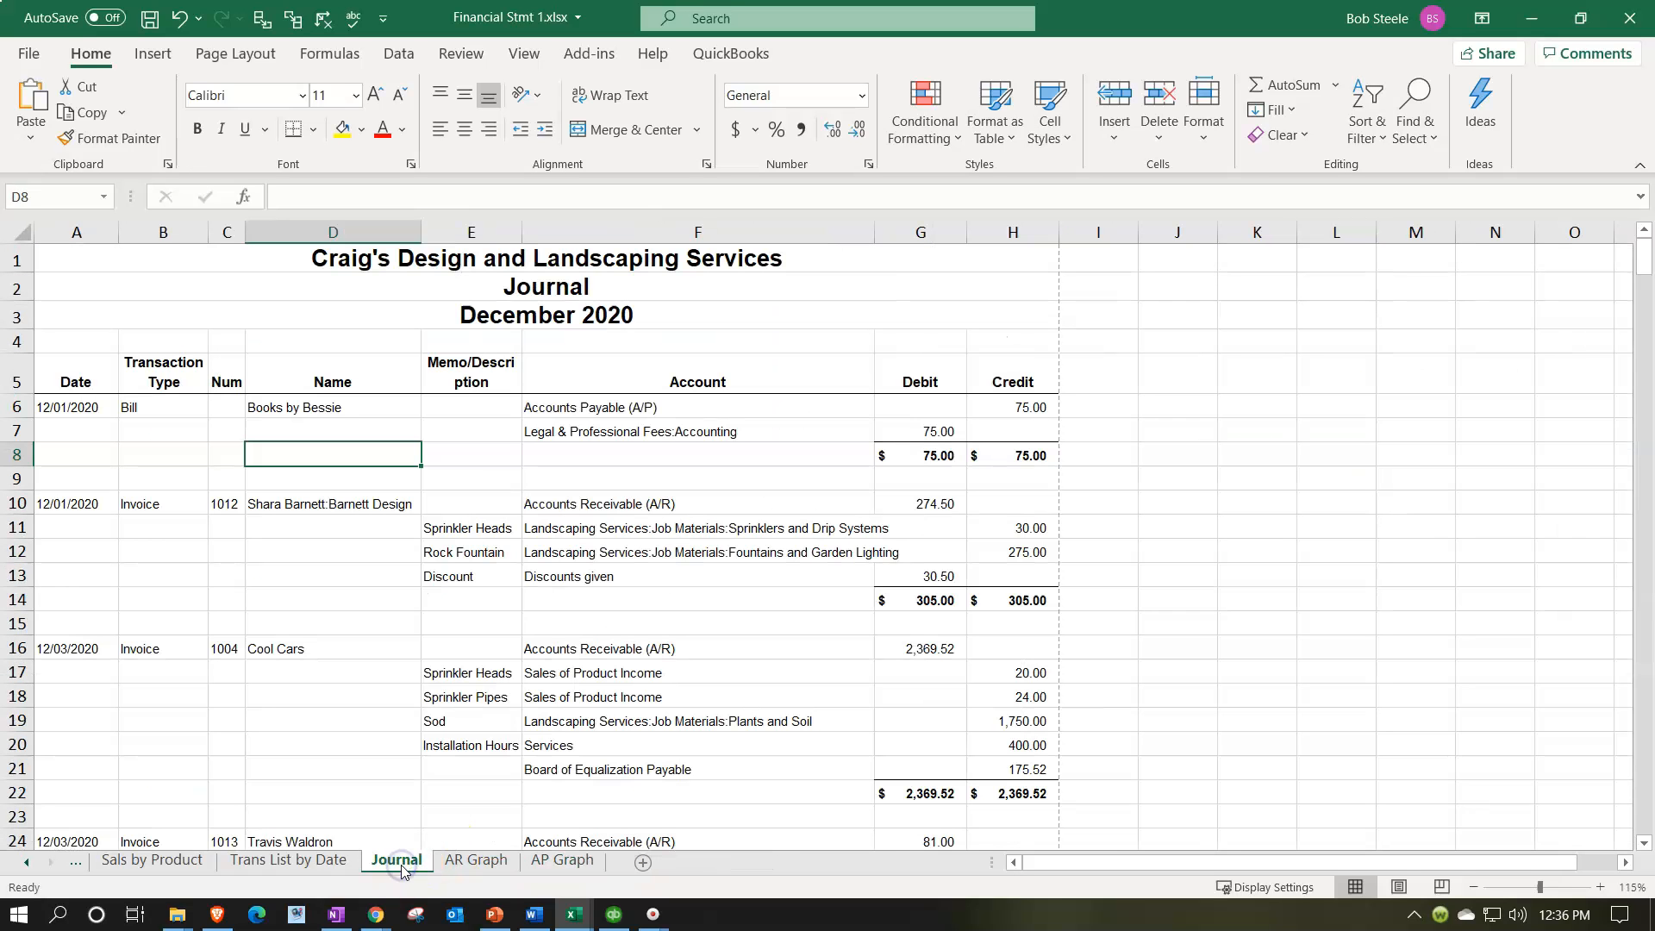
Step: Print the entire workbook to the CutePDF Writer printer
{"action": "left_click", "coordinate": [27, 55]}
{"action": "left_click", "coordinate": [62, 387]}
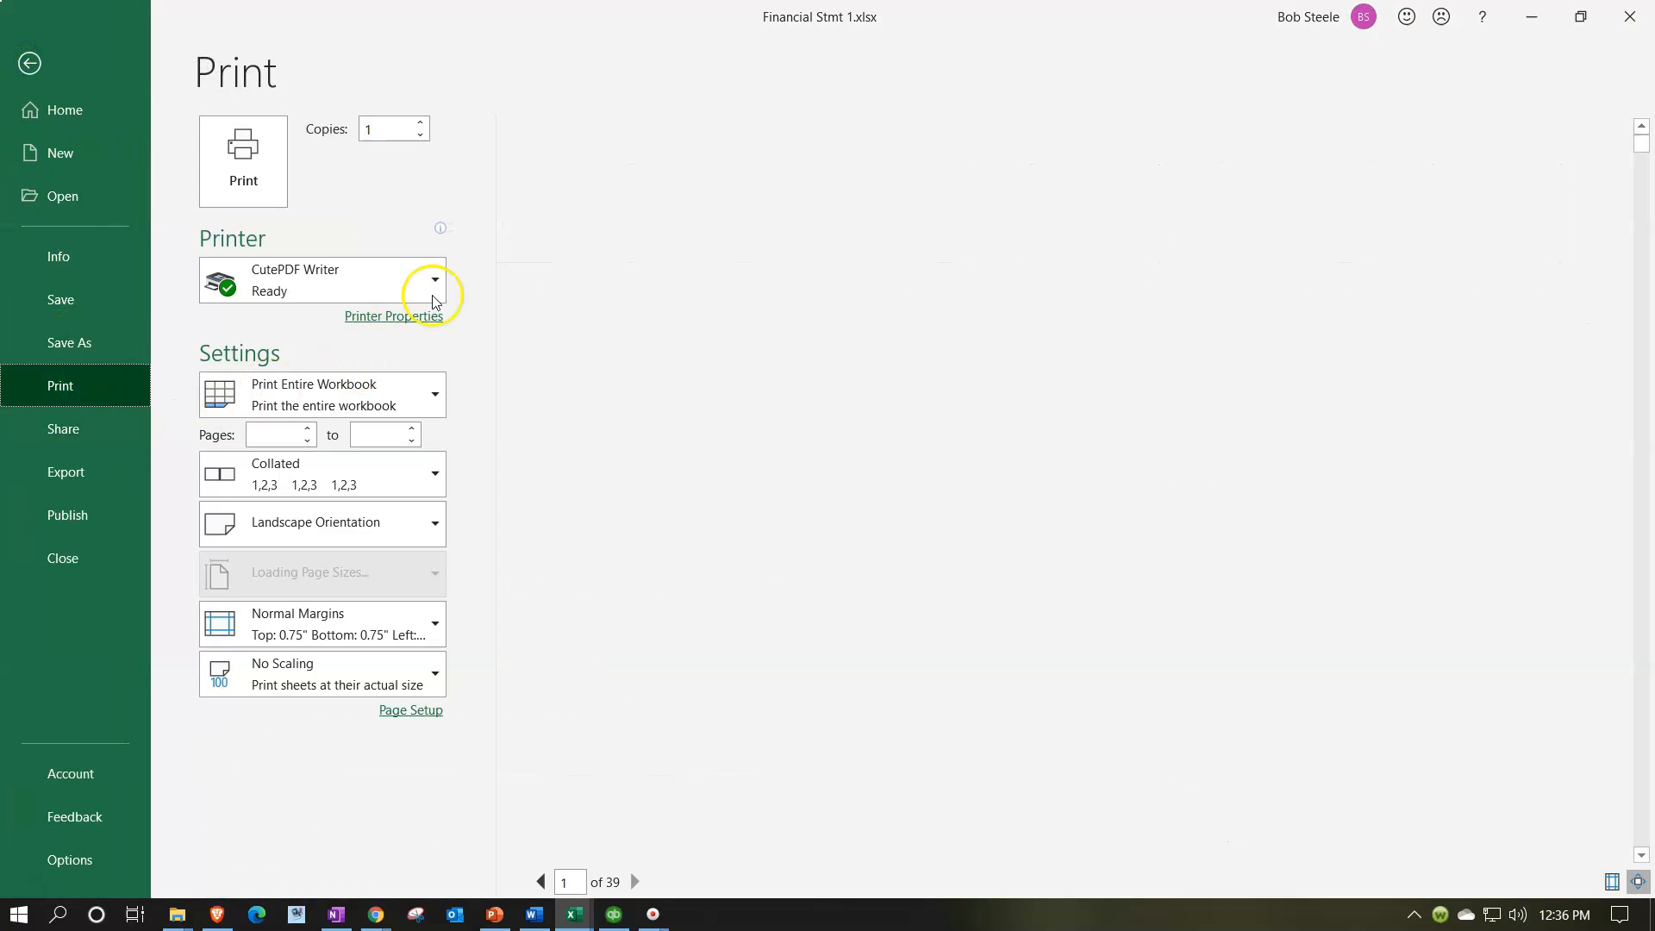
{"action": "left_click", "coordinate": [422, 392]}
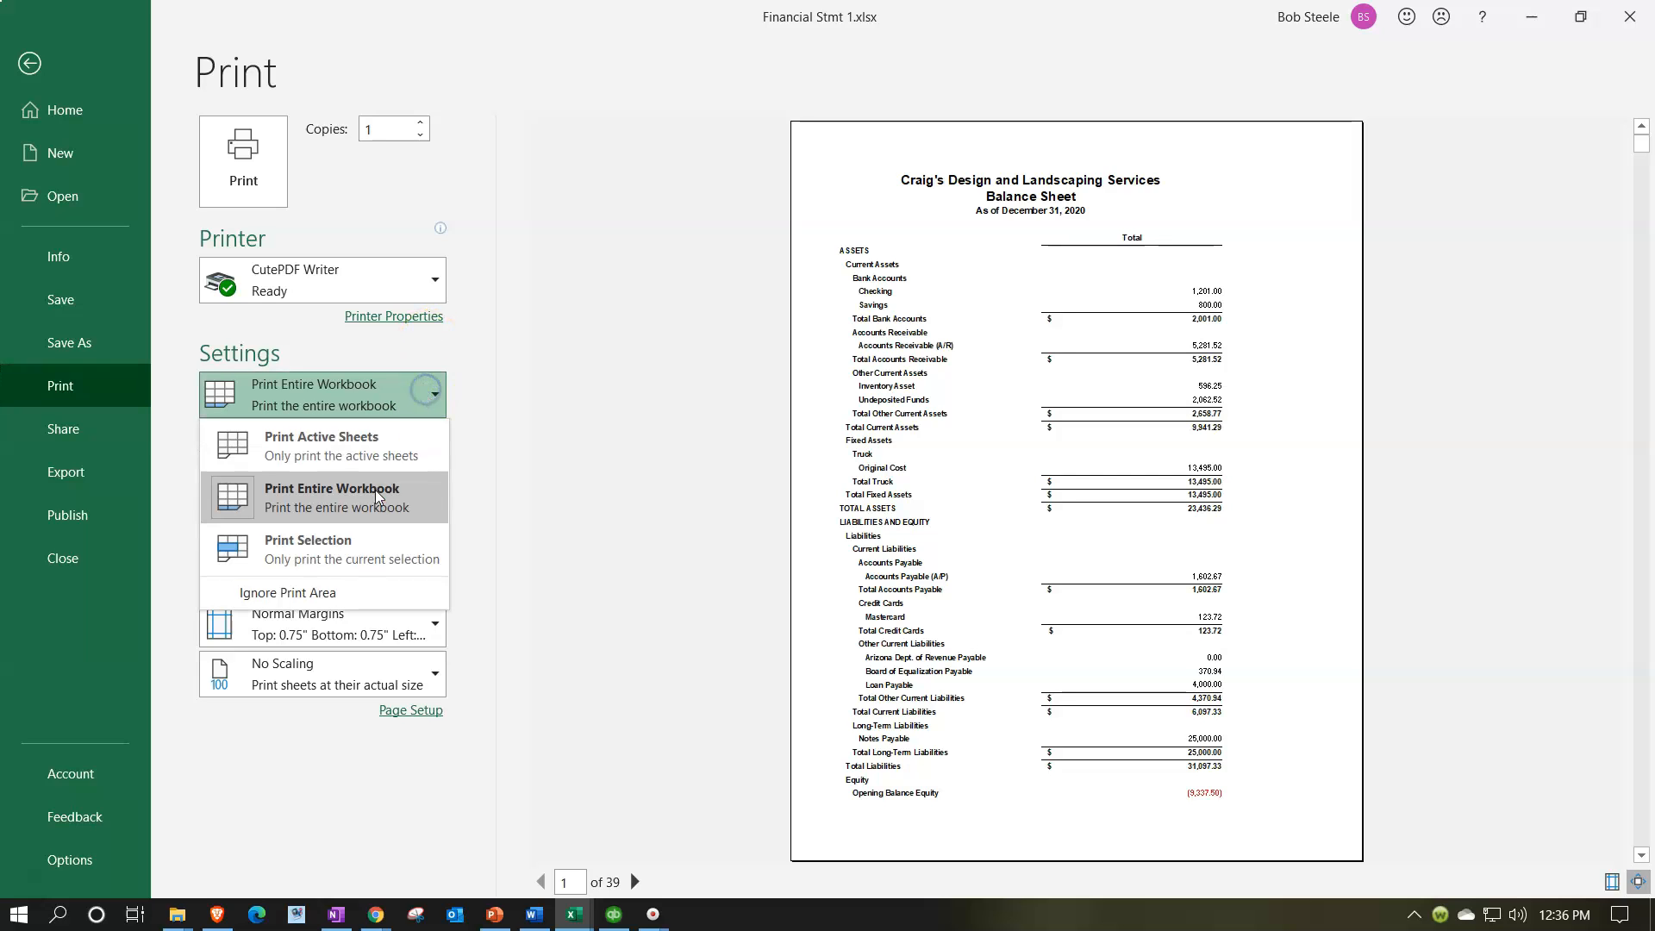
{"action": "left_click", "coordinate": [358, 500]}
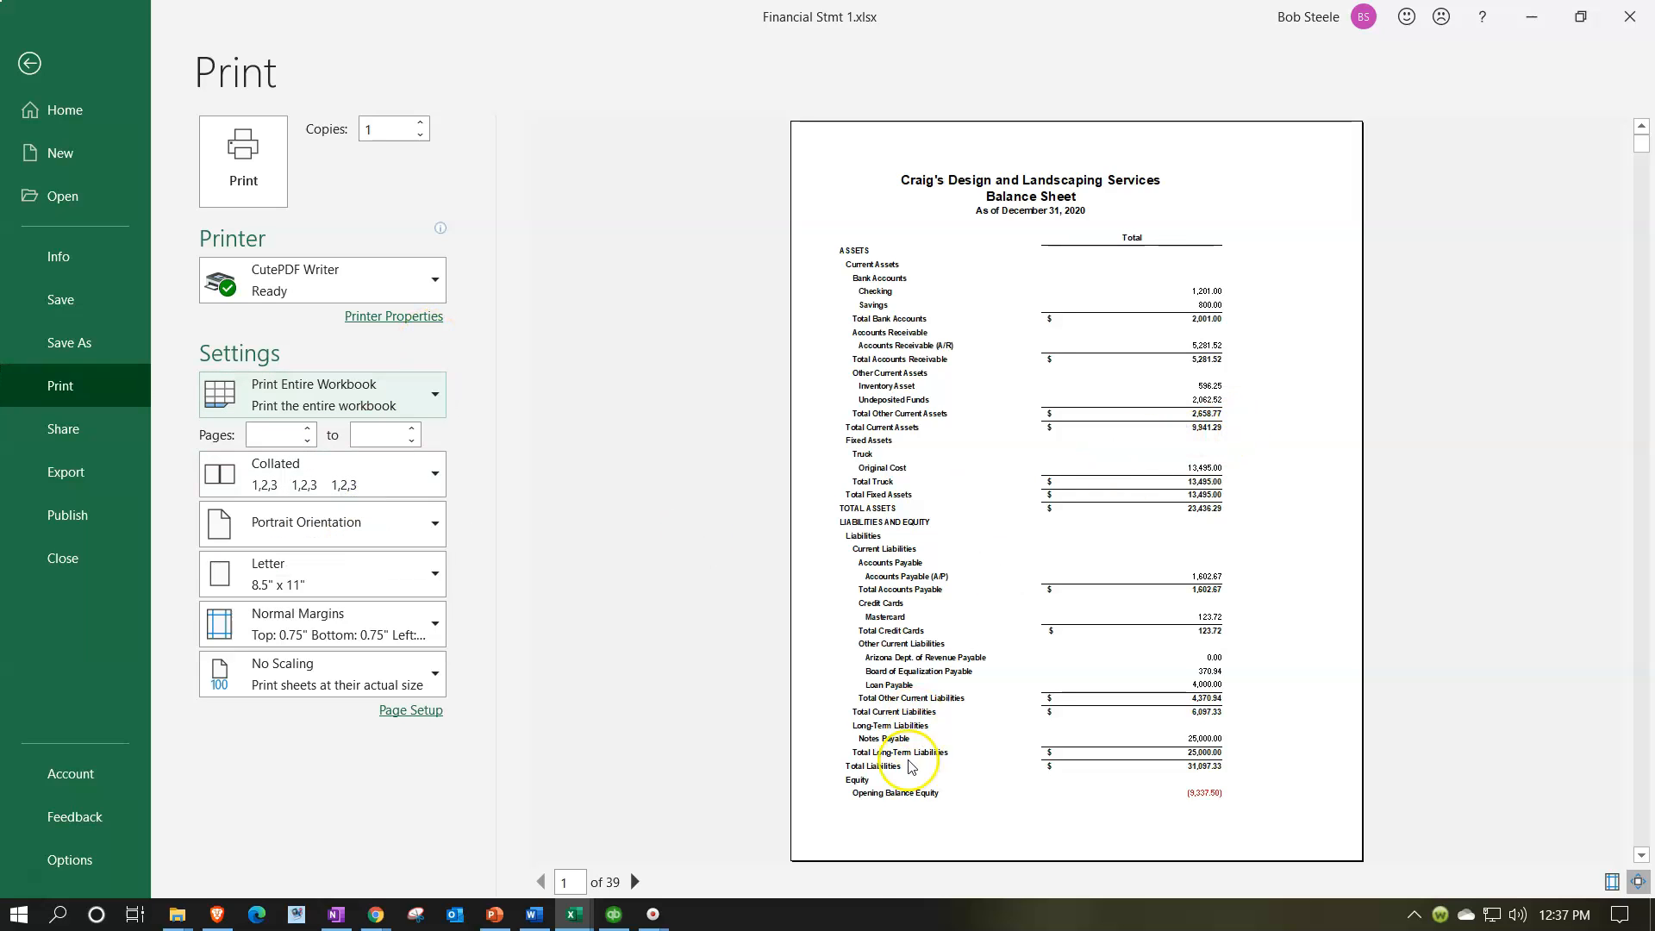
{"action": "left_click", "coordinate": [266, 190]}
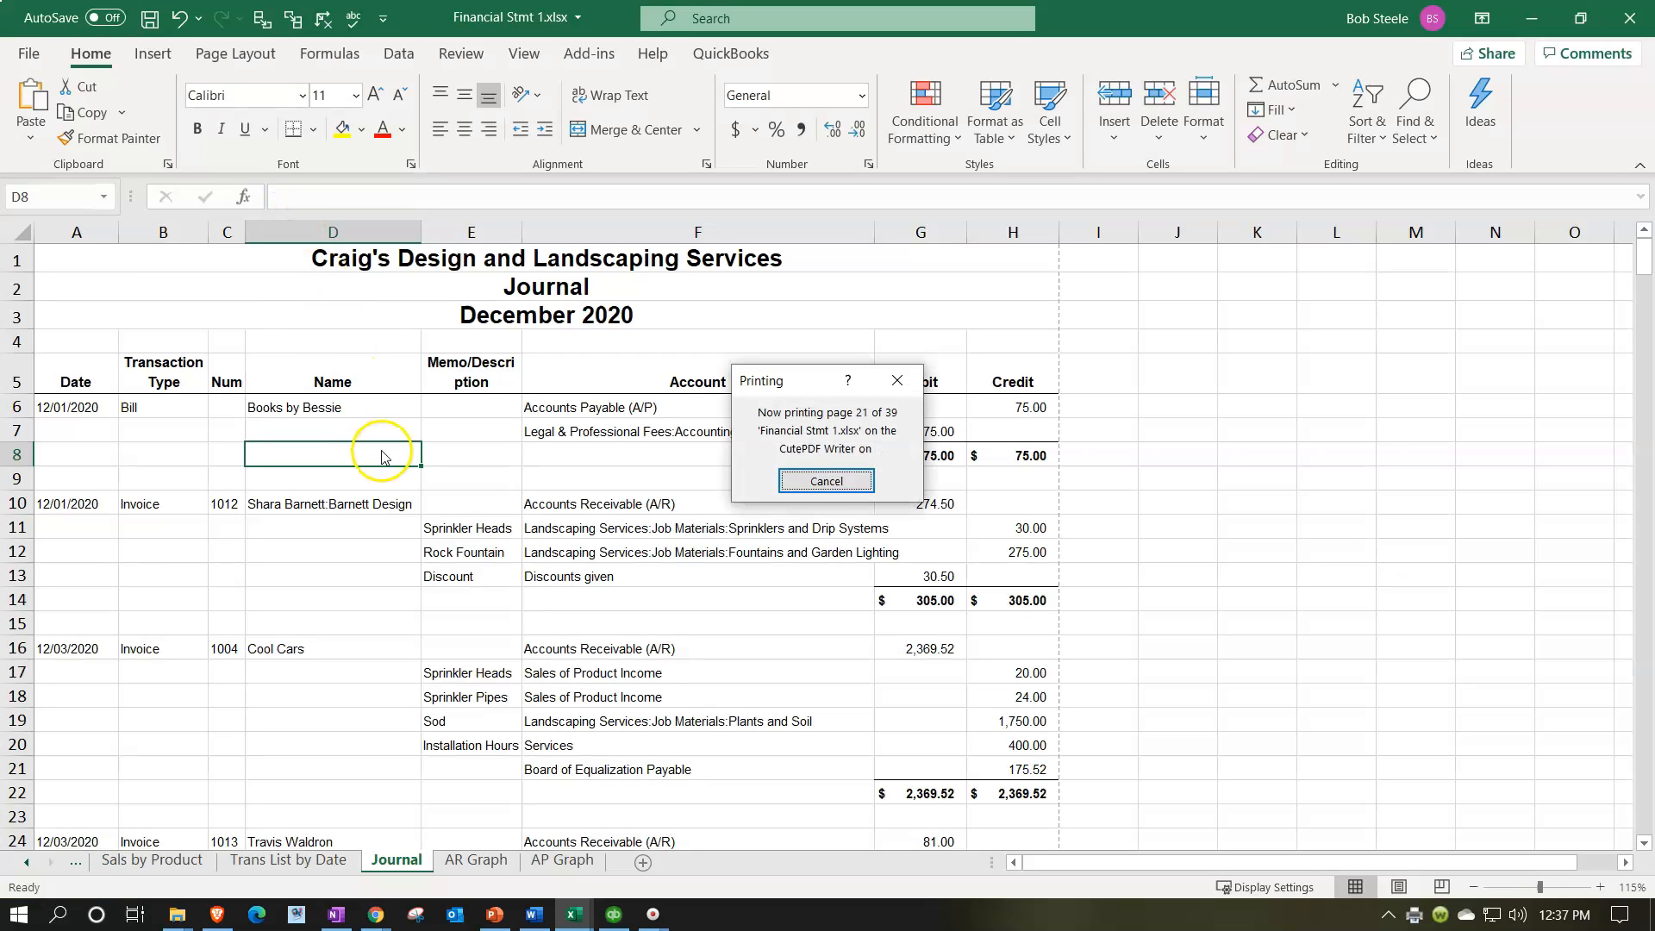
Step: Save the PDF printout as Financial Stmt.pdf in the Part One Navigation folder, replacing the existing file
{"action": "left_click", "coordinate": [273, 538]}
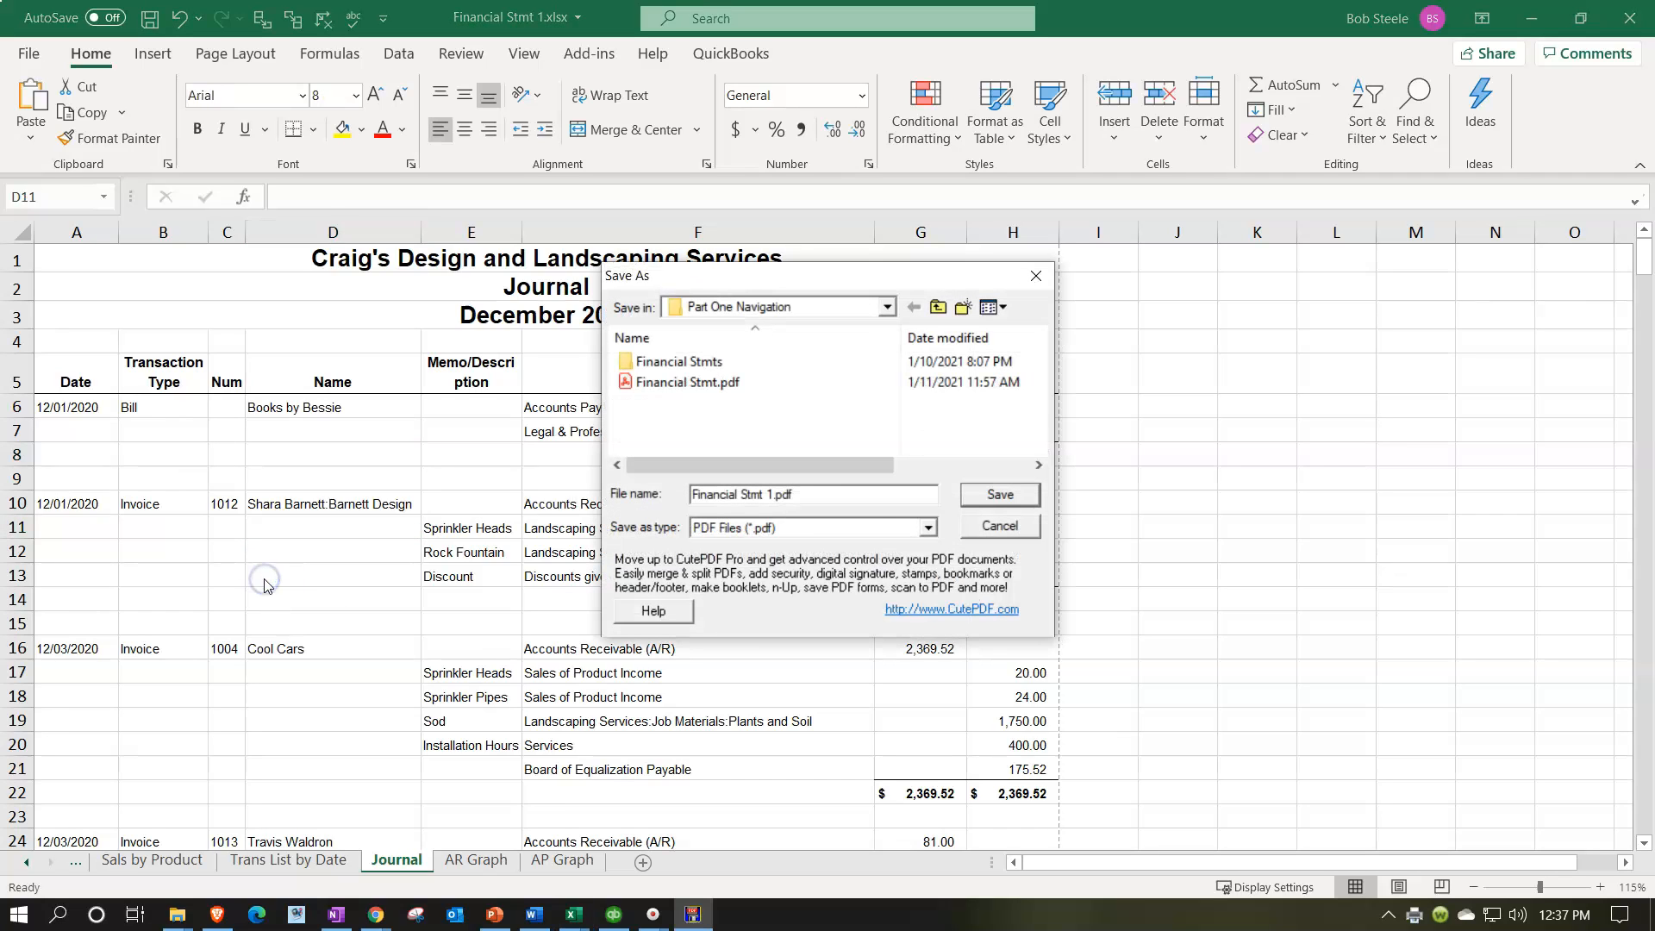
{"action": "double_click", "coordinate": [680, 390]}
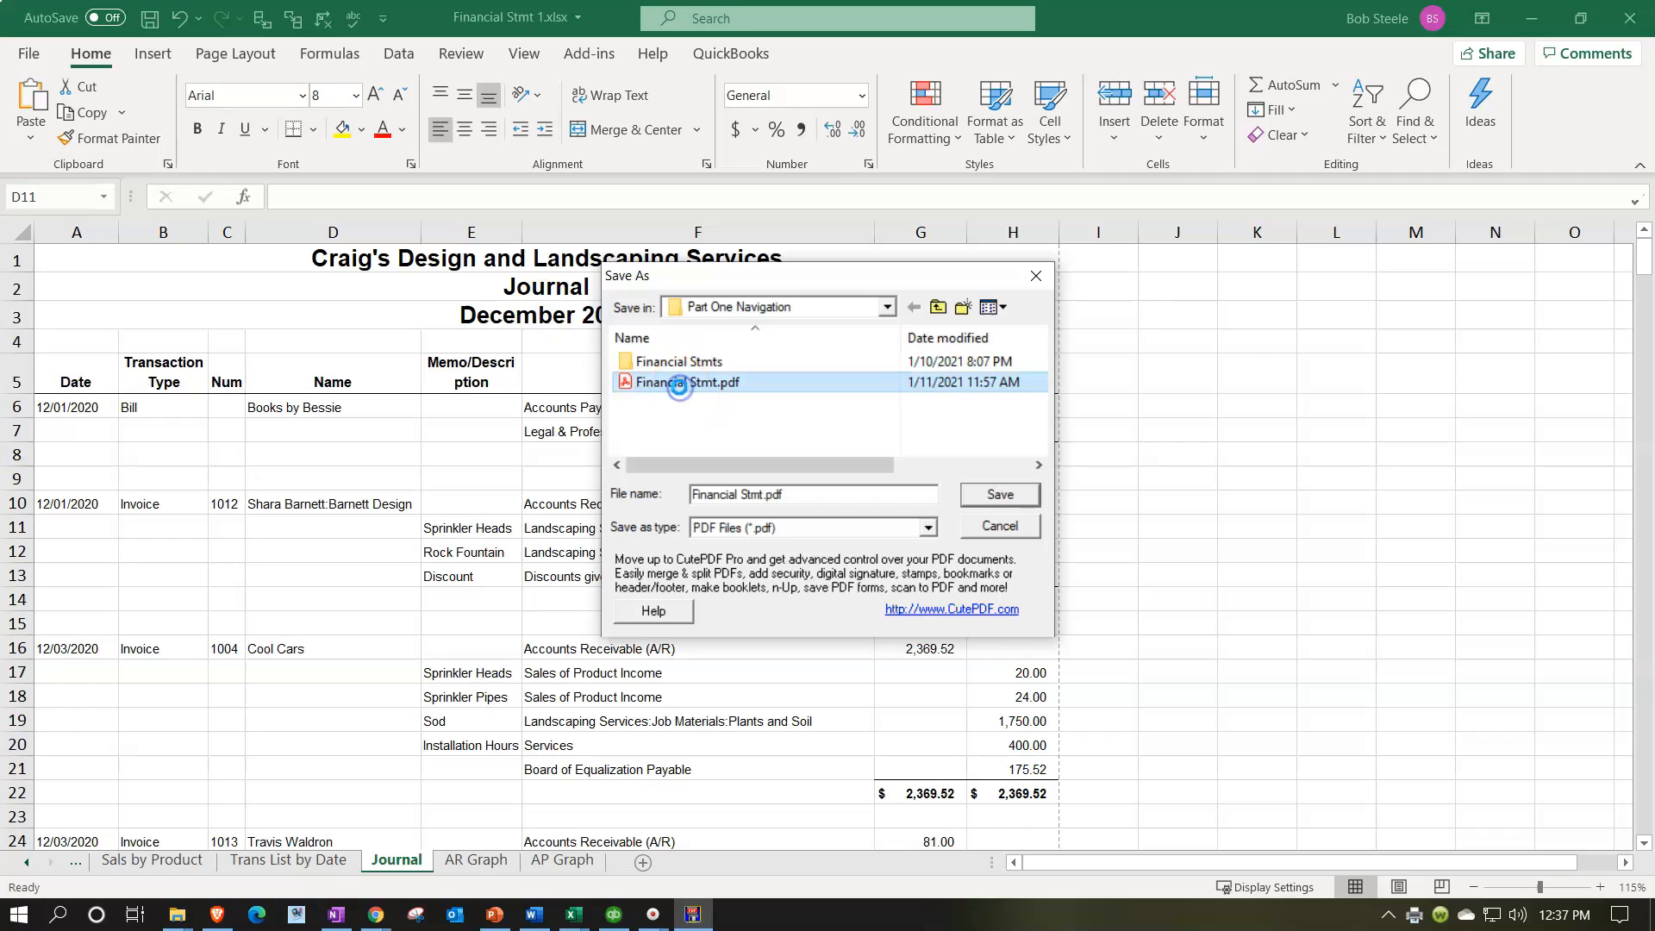
{"action": "key", "text": "Return"}
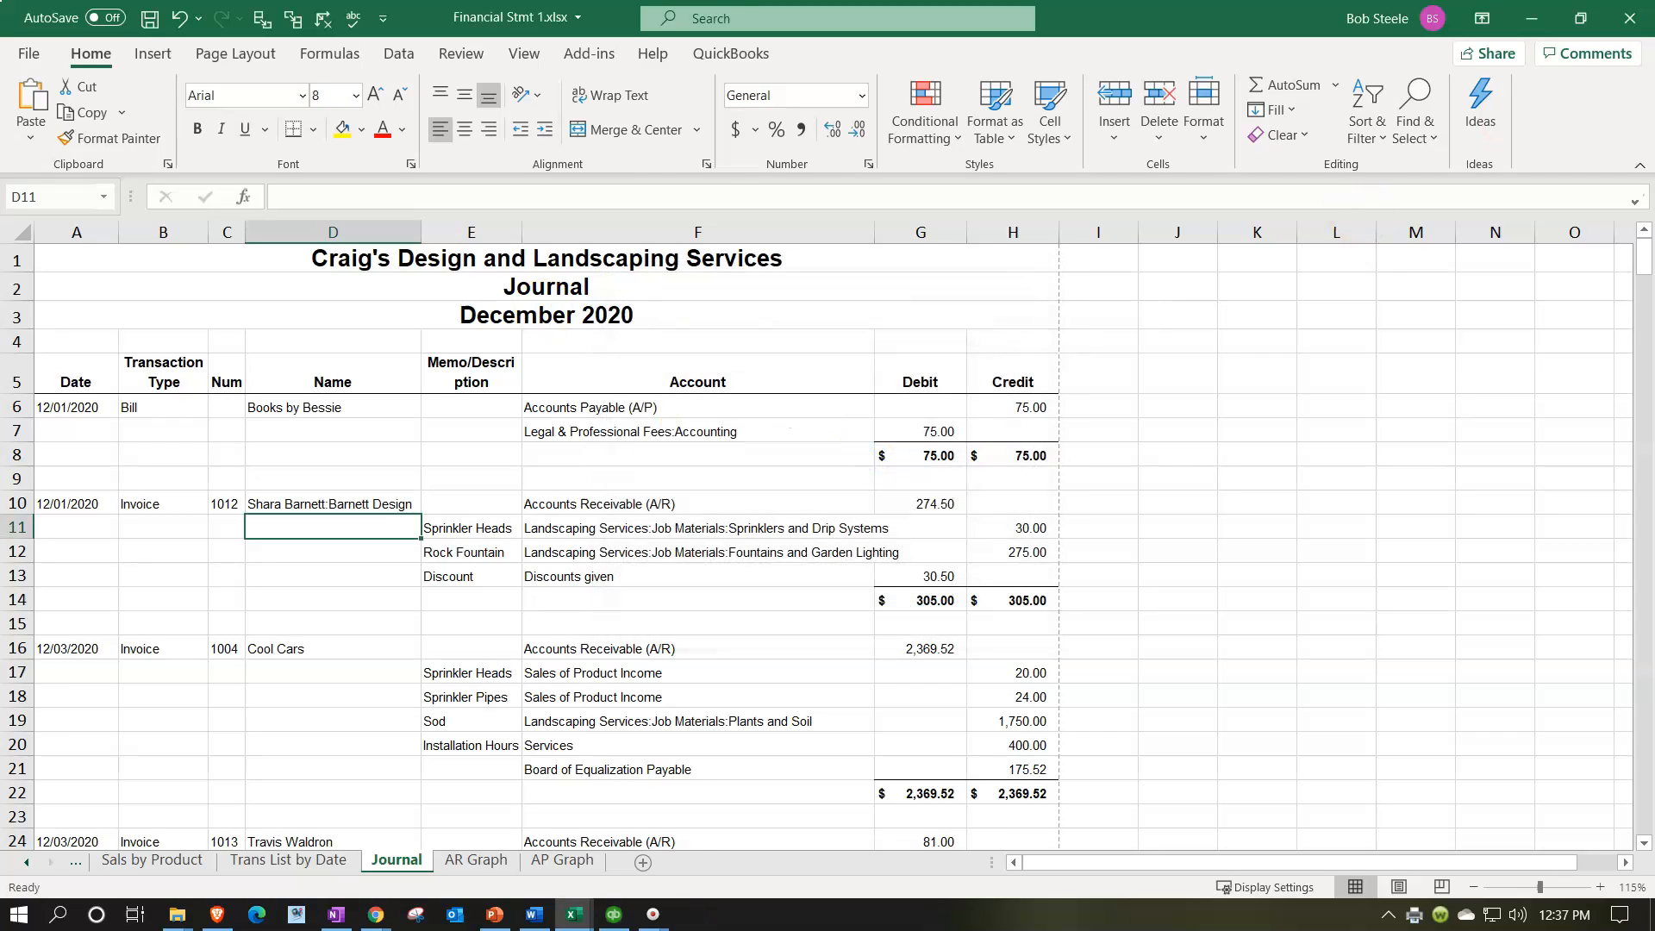
Step: Minimize the workbook windows and open Financial Stmt.pdf from the Part One Navigation folder
{"action": "left_click", "coordinate": [1531, 18]}
{"action": "left_click", "coordinate": [1525, 12]}
{"action": "left_click_drag", "start_coordinate": [1006, 291], "coordinate": [1064, 89]}
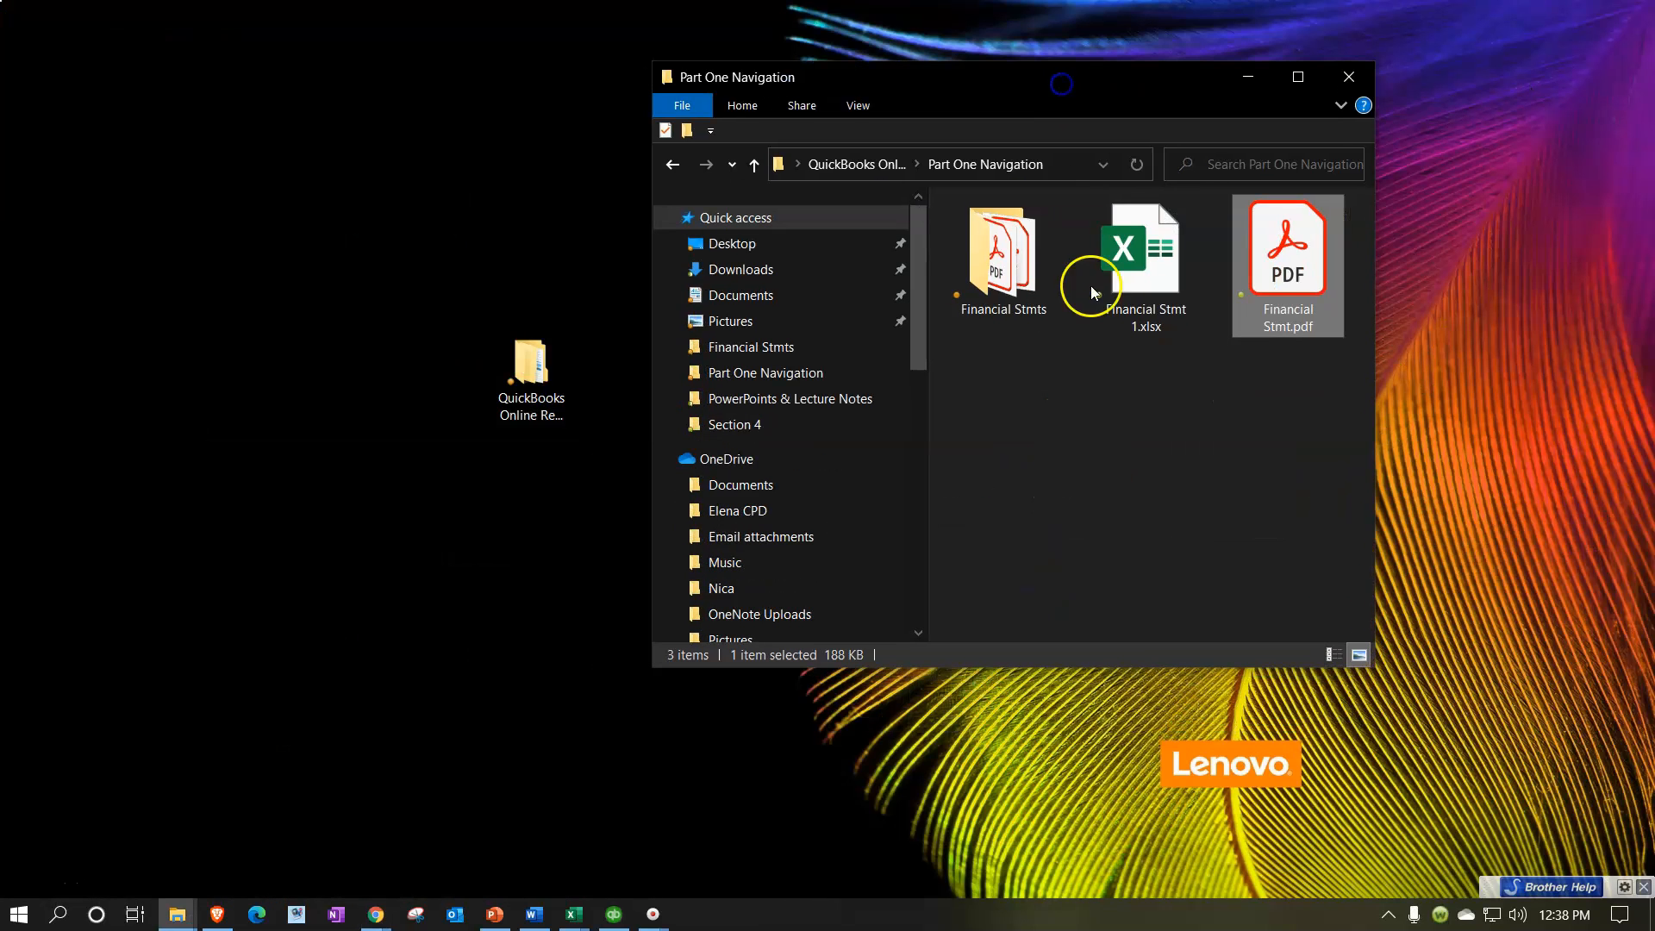
{"action": "double_click", "coordinate": [1290, 252]}
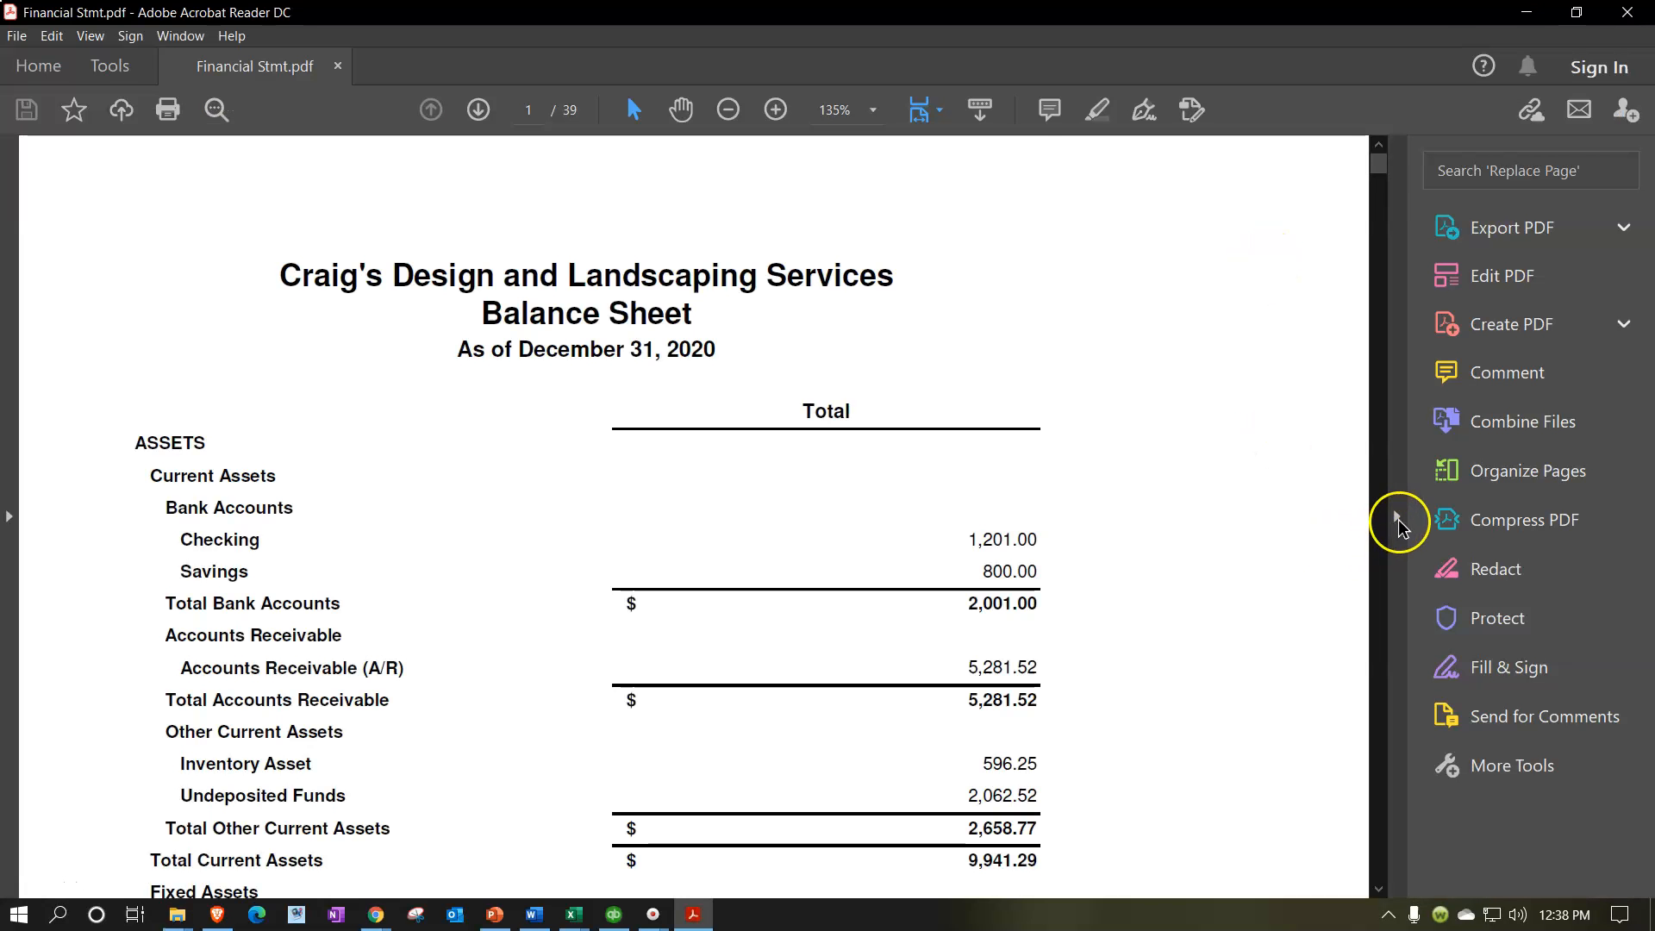
Step: Review the charts and journal entries at the end of the PDF, close it and return to the Financial Stmt 1.xlsx workbook in Excel
{"action": "left_click", "coordinate": [1396, 516]}
{"action": "left_click_drag", "start_coordinate": [1583, 170], "coordinate": [1583, 920]}
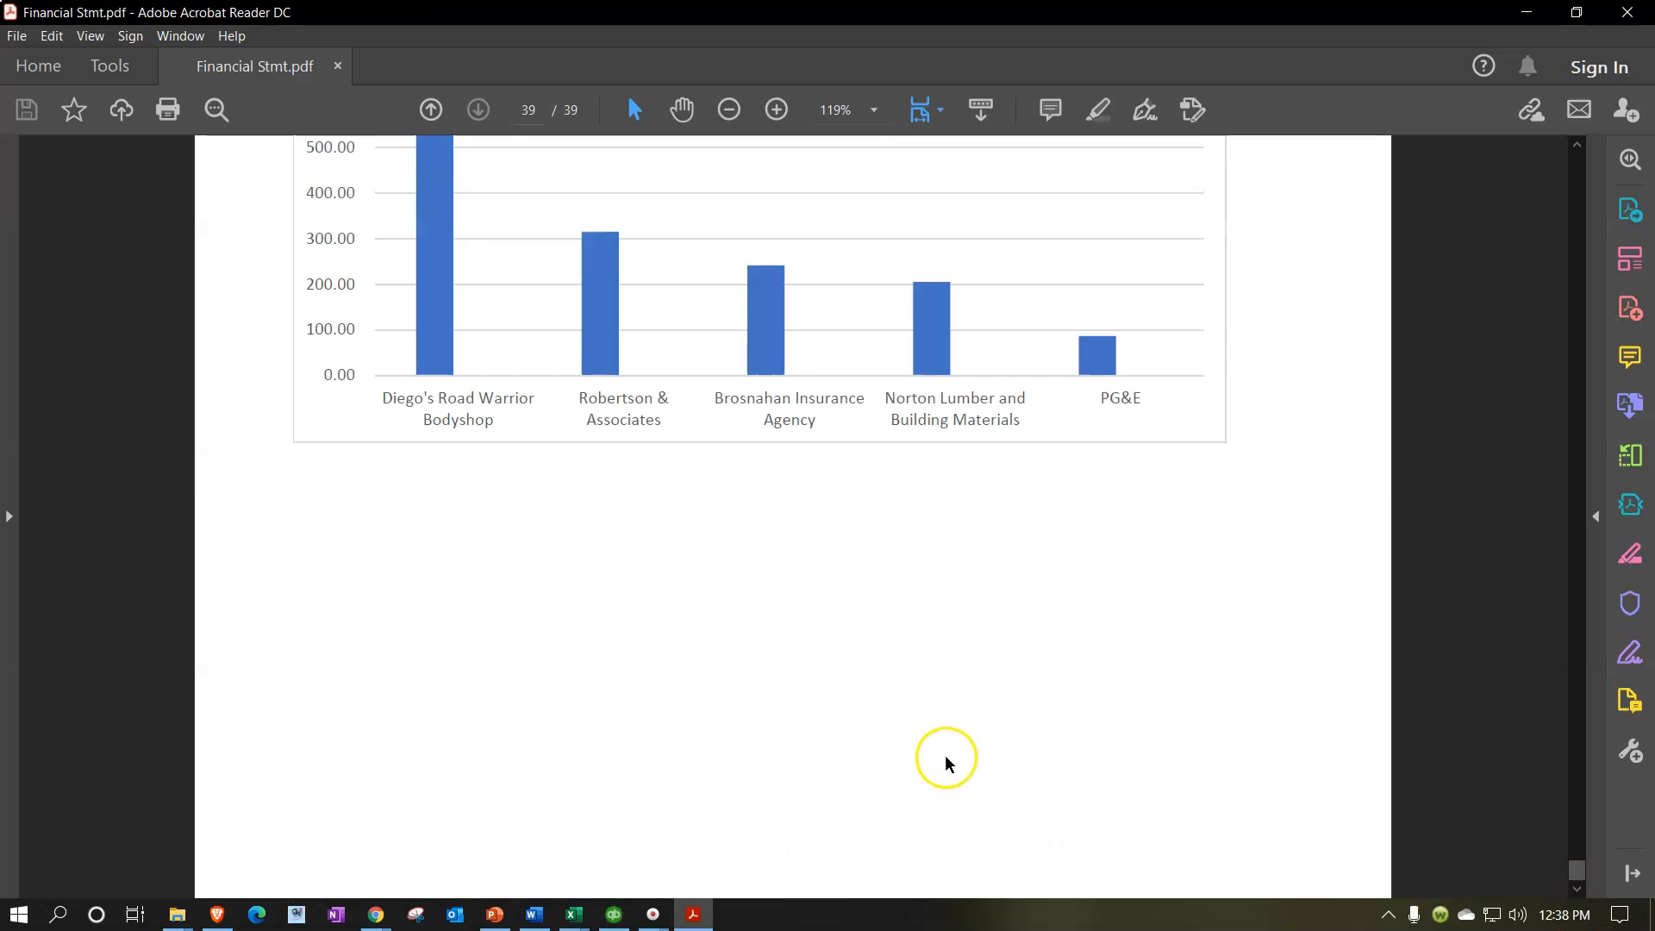
{"action": "scroll", "coordinate": [946, 758], "scroll_direction": "up", "scroll_amount": 5}
{"action": "scroll", "coordinate": [946, 759], "scroll_direction": "up", "scroll_amount": 13}
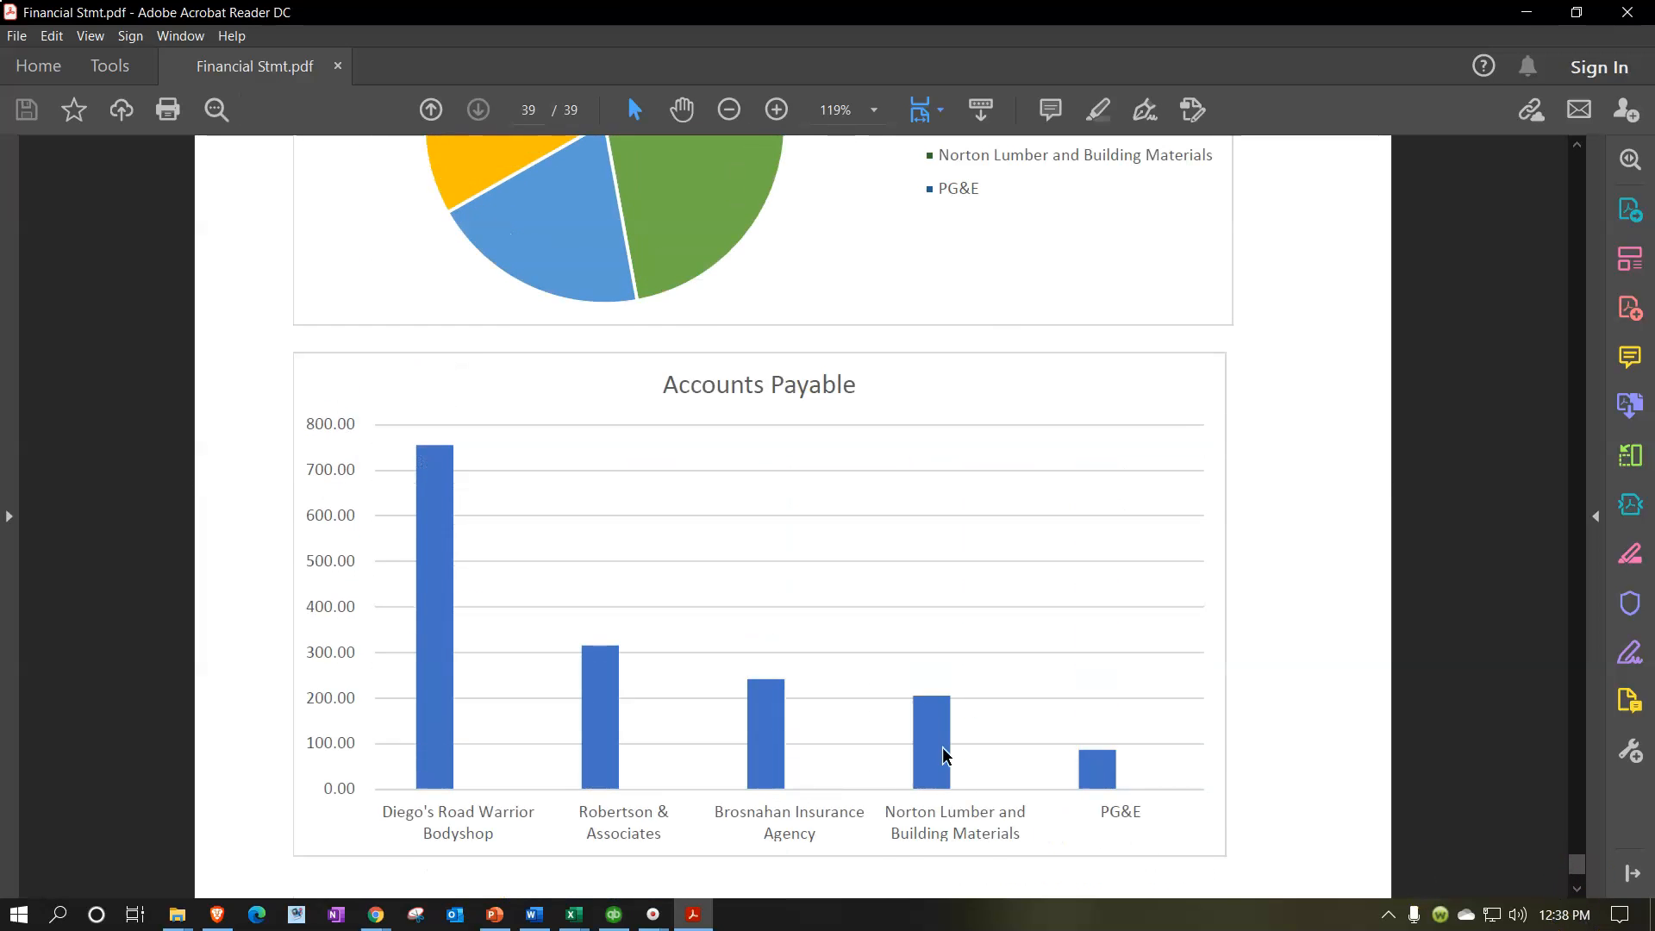
{"action": "scroll", "coordinate": [944, 750], "scroll_direction": "up", "scroll_amount": 20}
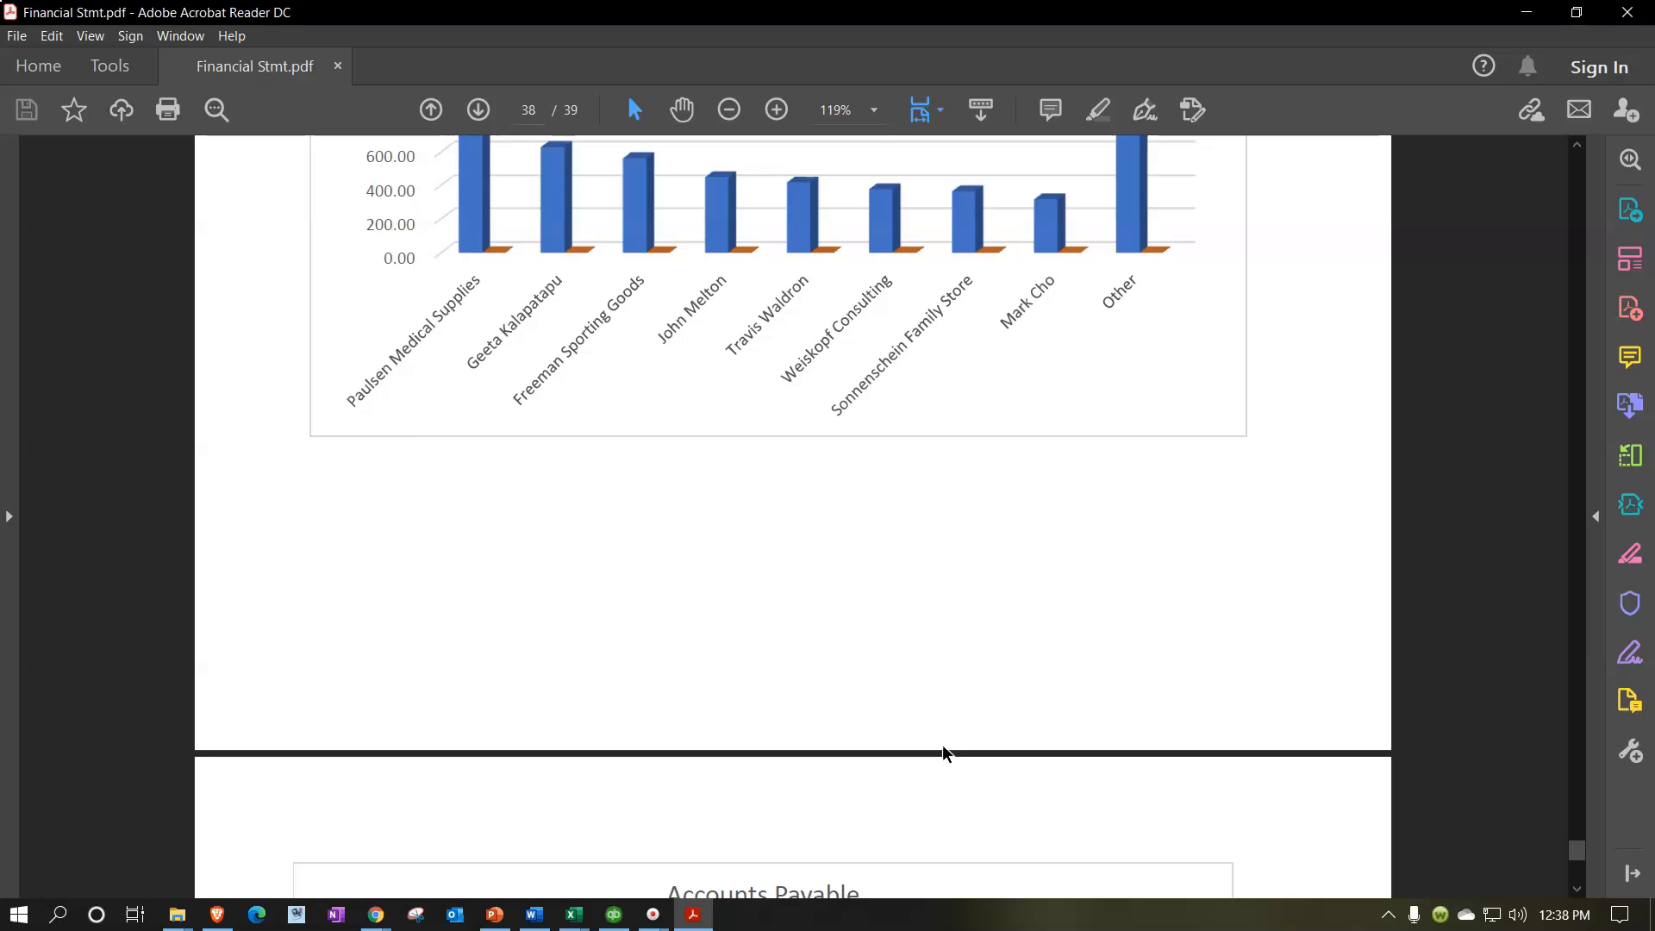
{"action": "scroll", "coordinate": [945, 753], "scroll_direction": "up", "scroll_amount": 20}
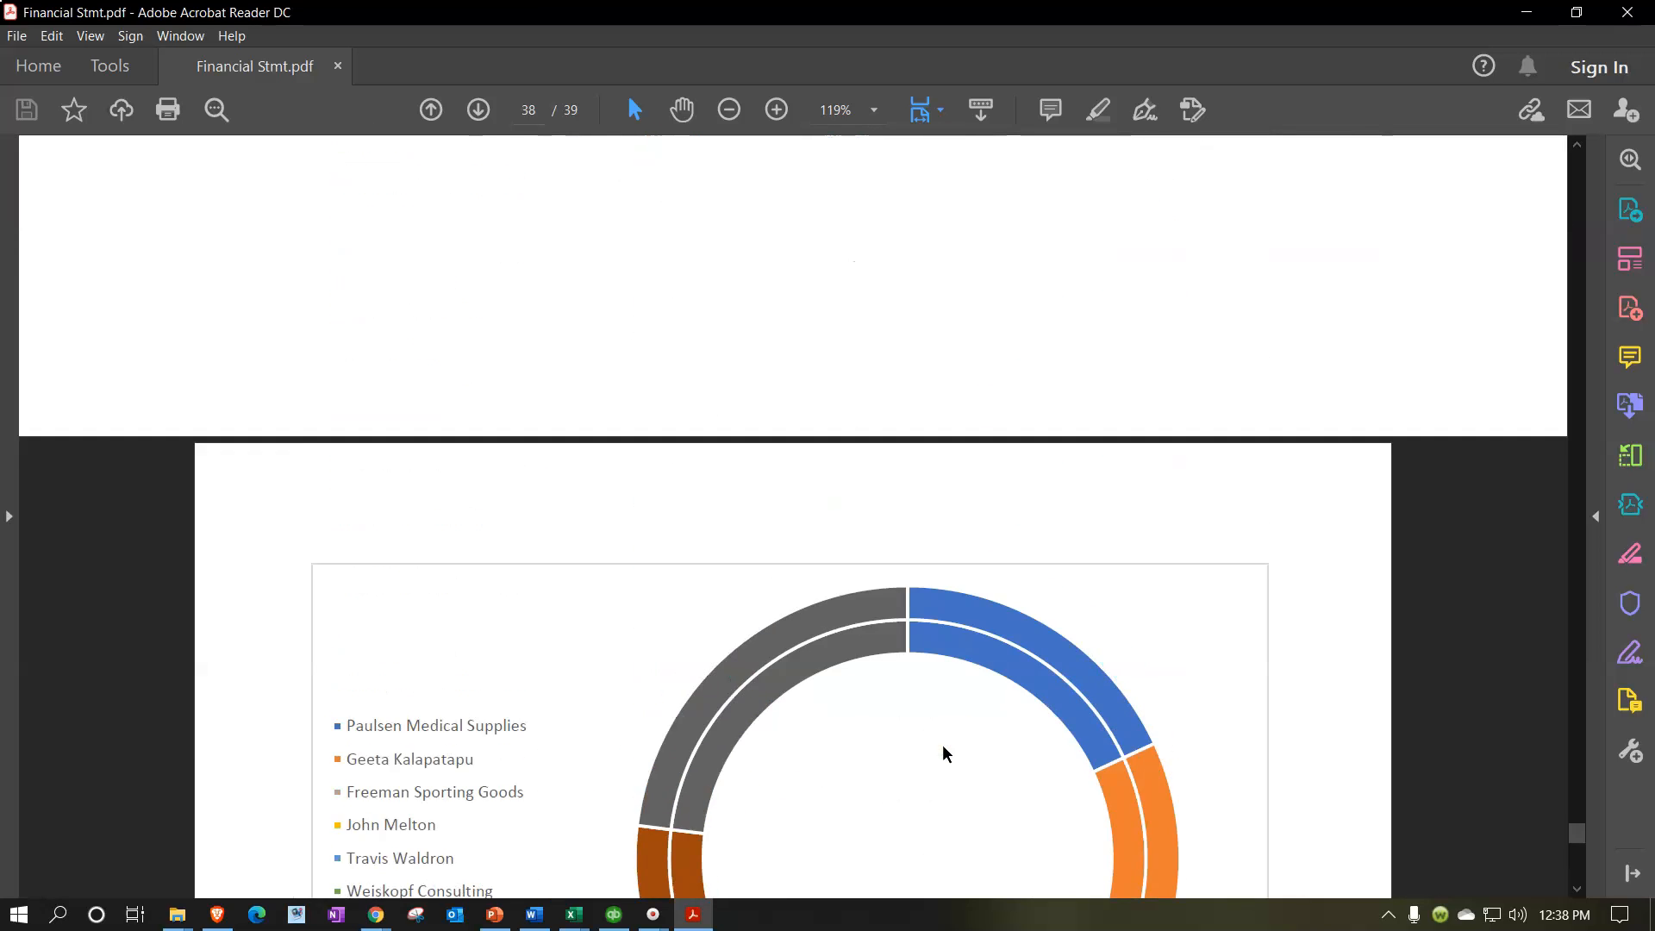
{"action": "scroll", "coordinate": [944, 750], "scroll_direction": "up", "scroll_amount": 5}
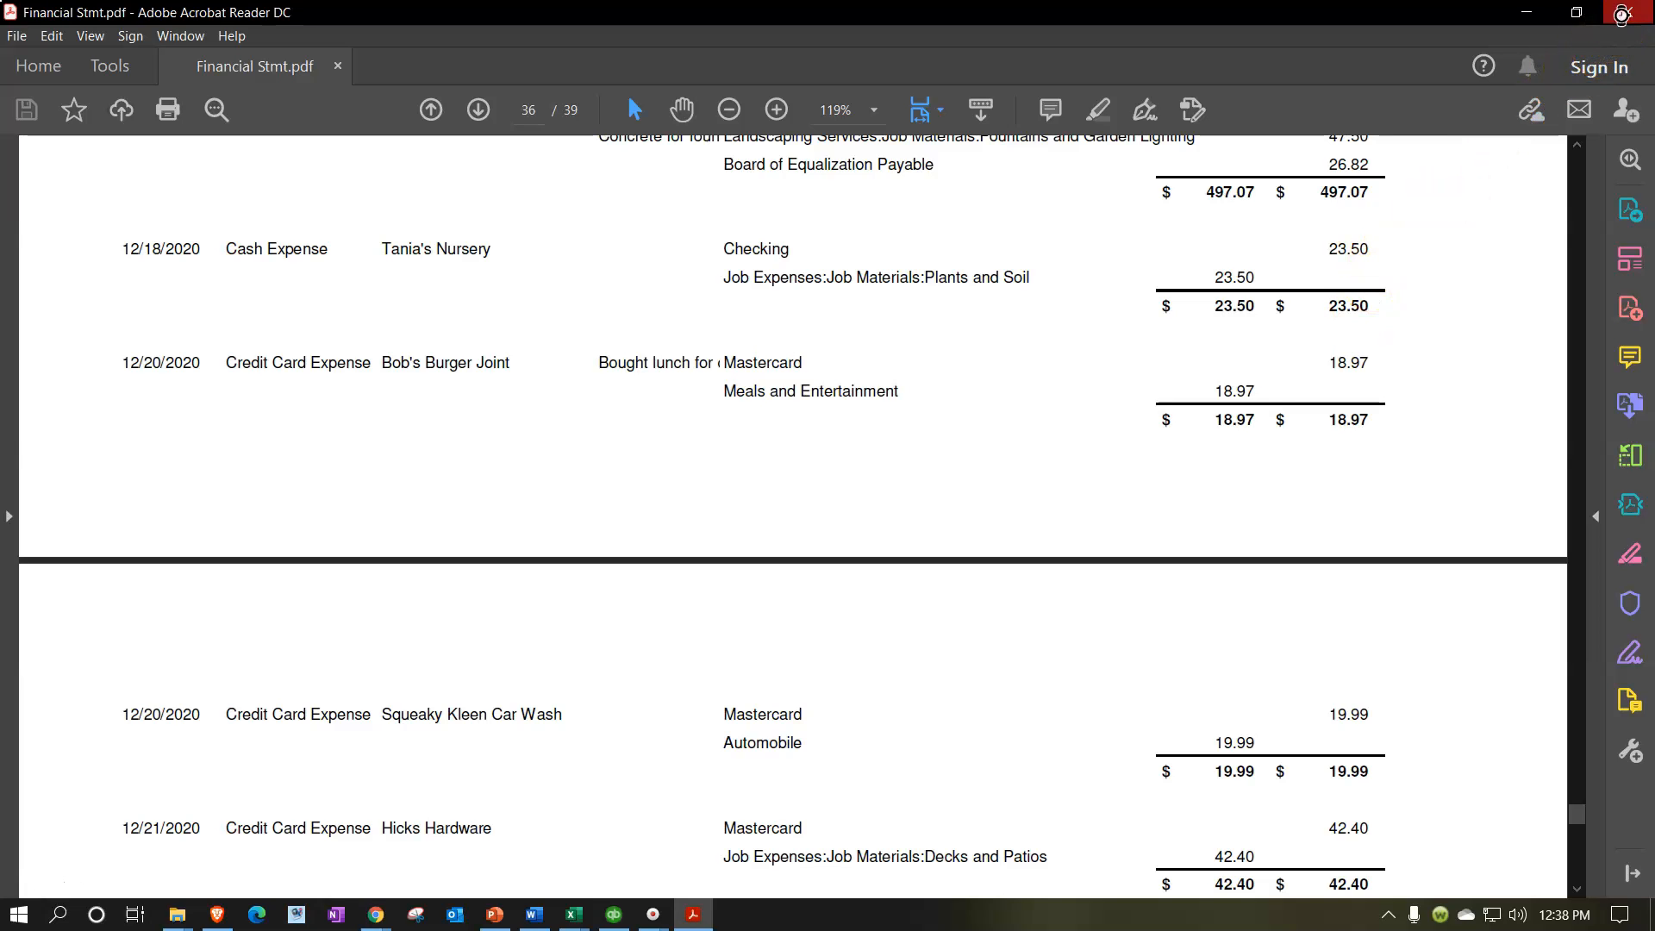
{"action": "left_click", "coordinate": [1624, 17]}
{"action": "left_click", "coordinate": [572, 916]}
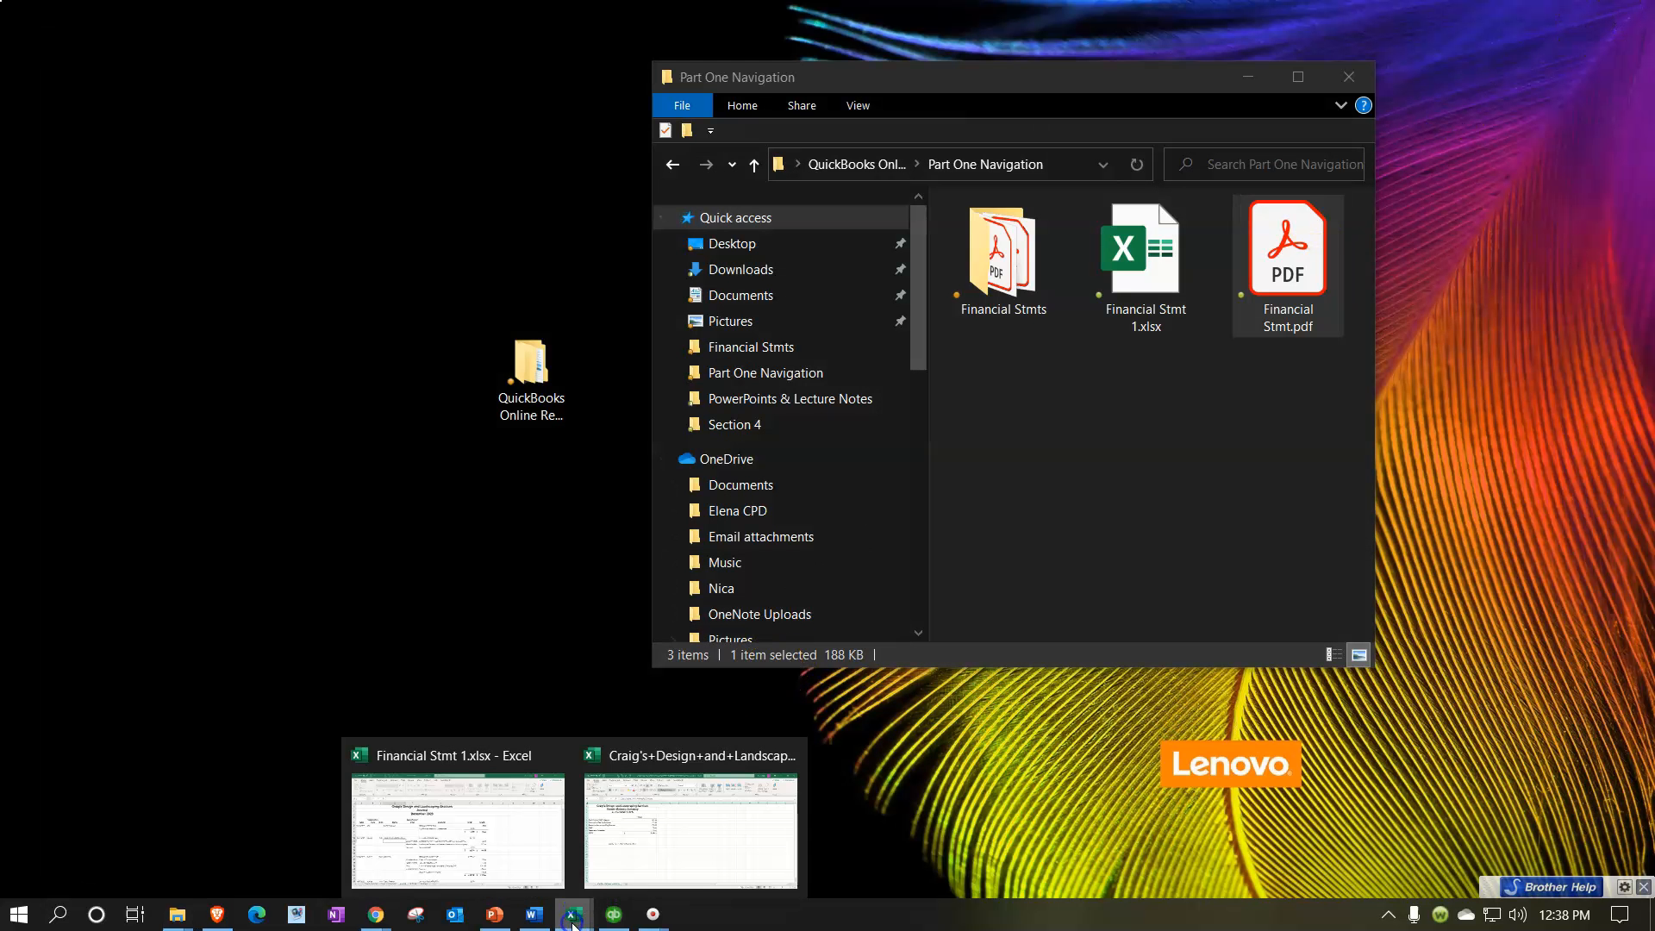
{"action": "left_click", "coordinate": [505, 823]}
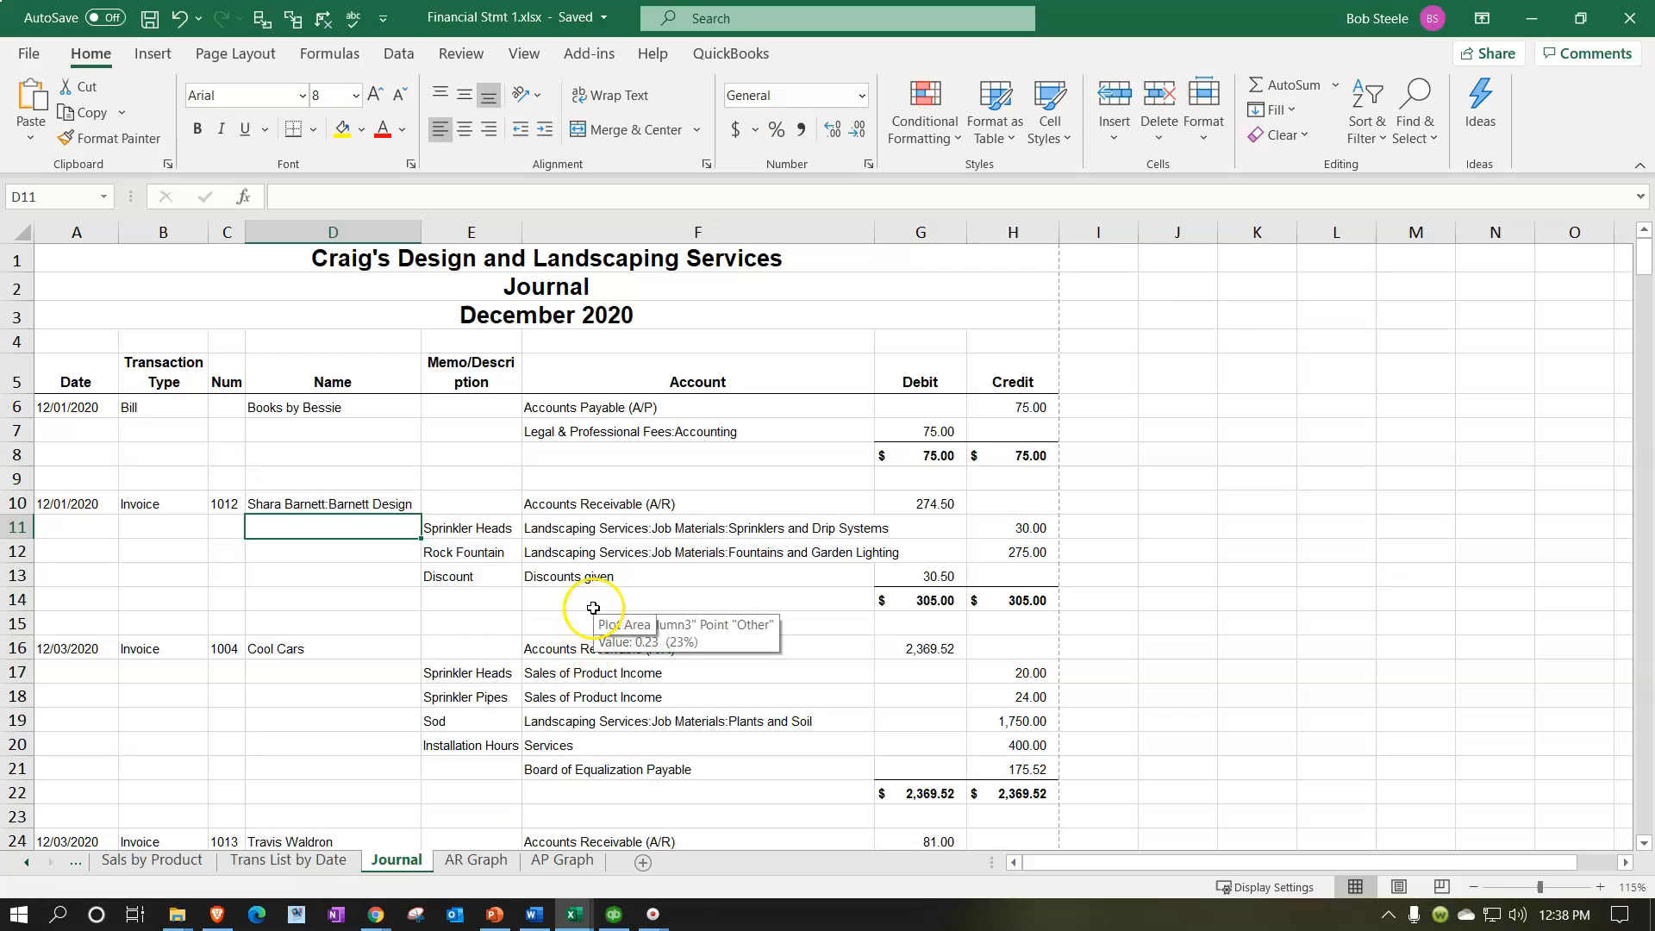
Step: Group the sheets from Trans List by Date through AP Graph and unhide the AR Graph Data sheet
{"action": "left_click", "coordinate": [335, 863]}
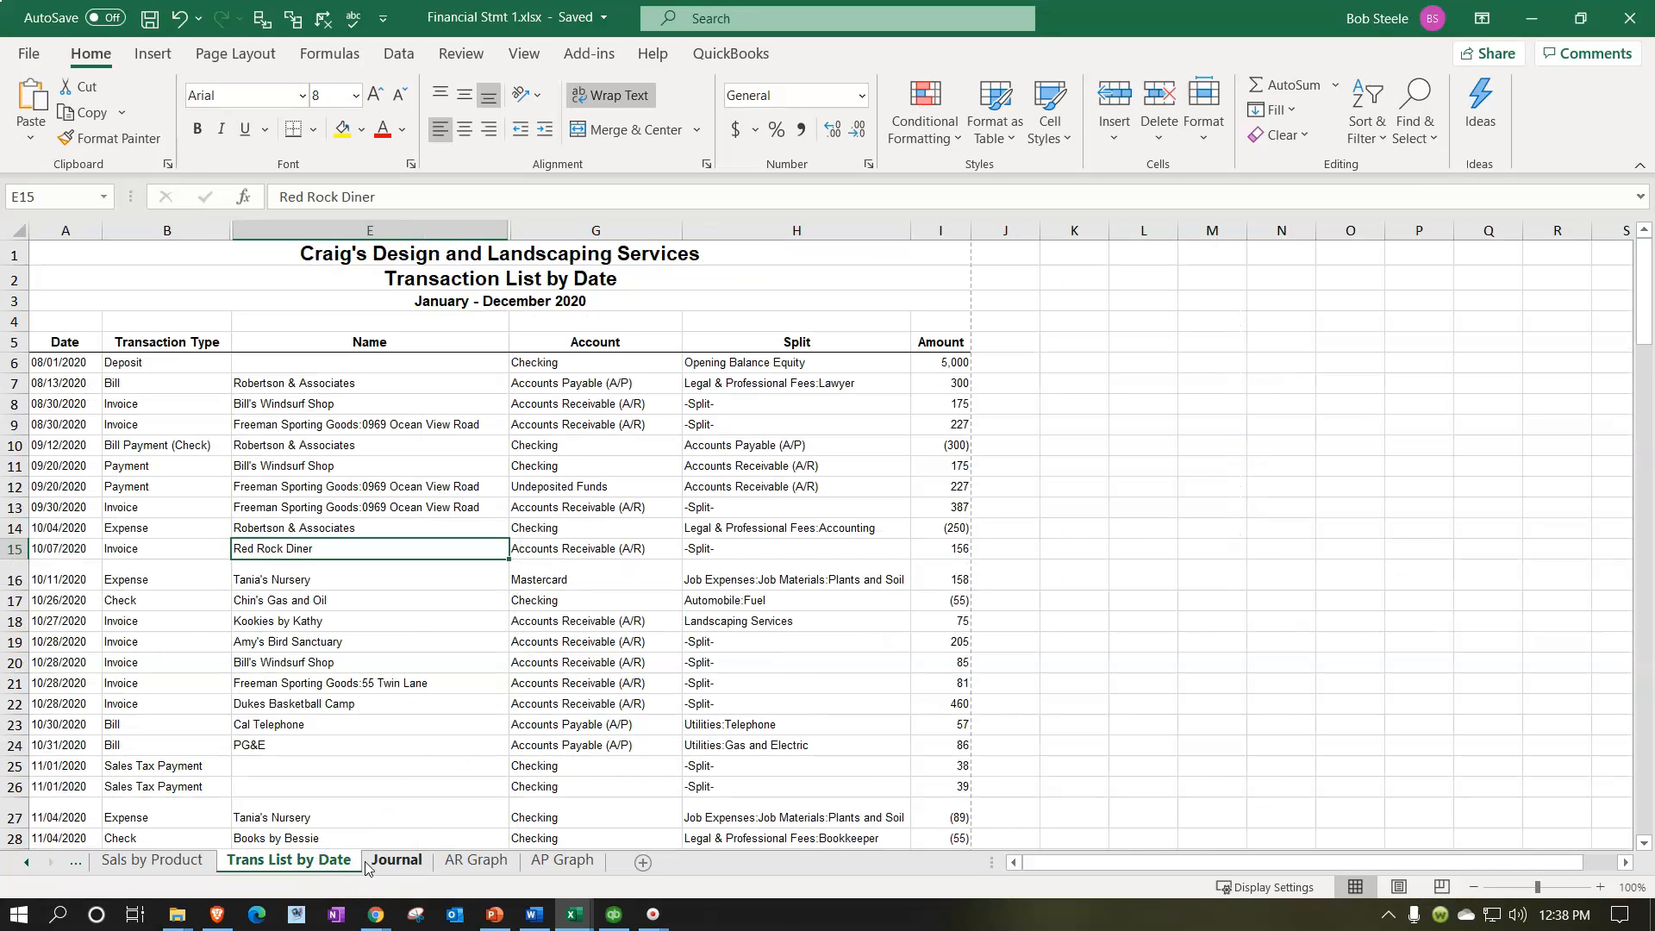
{"action": "left_click", "coordinate": [542, 863], "text": "shift"}
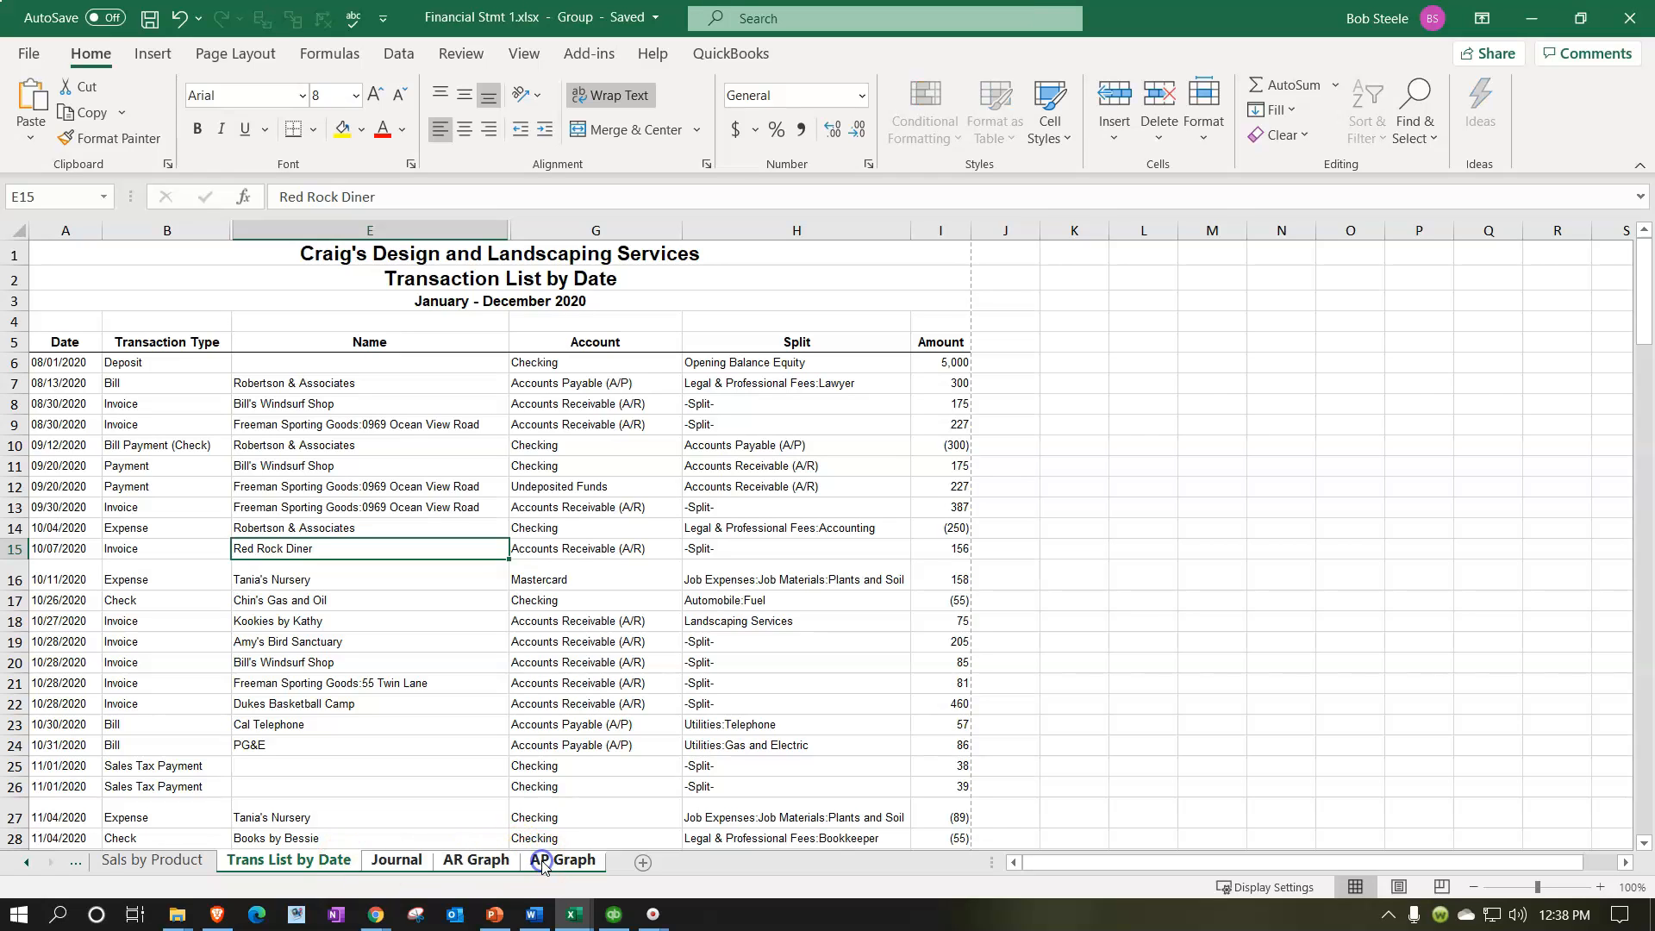
{"action": "right_click", "coordinate": [542, 863]}
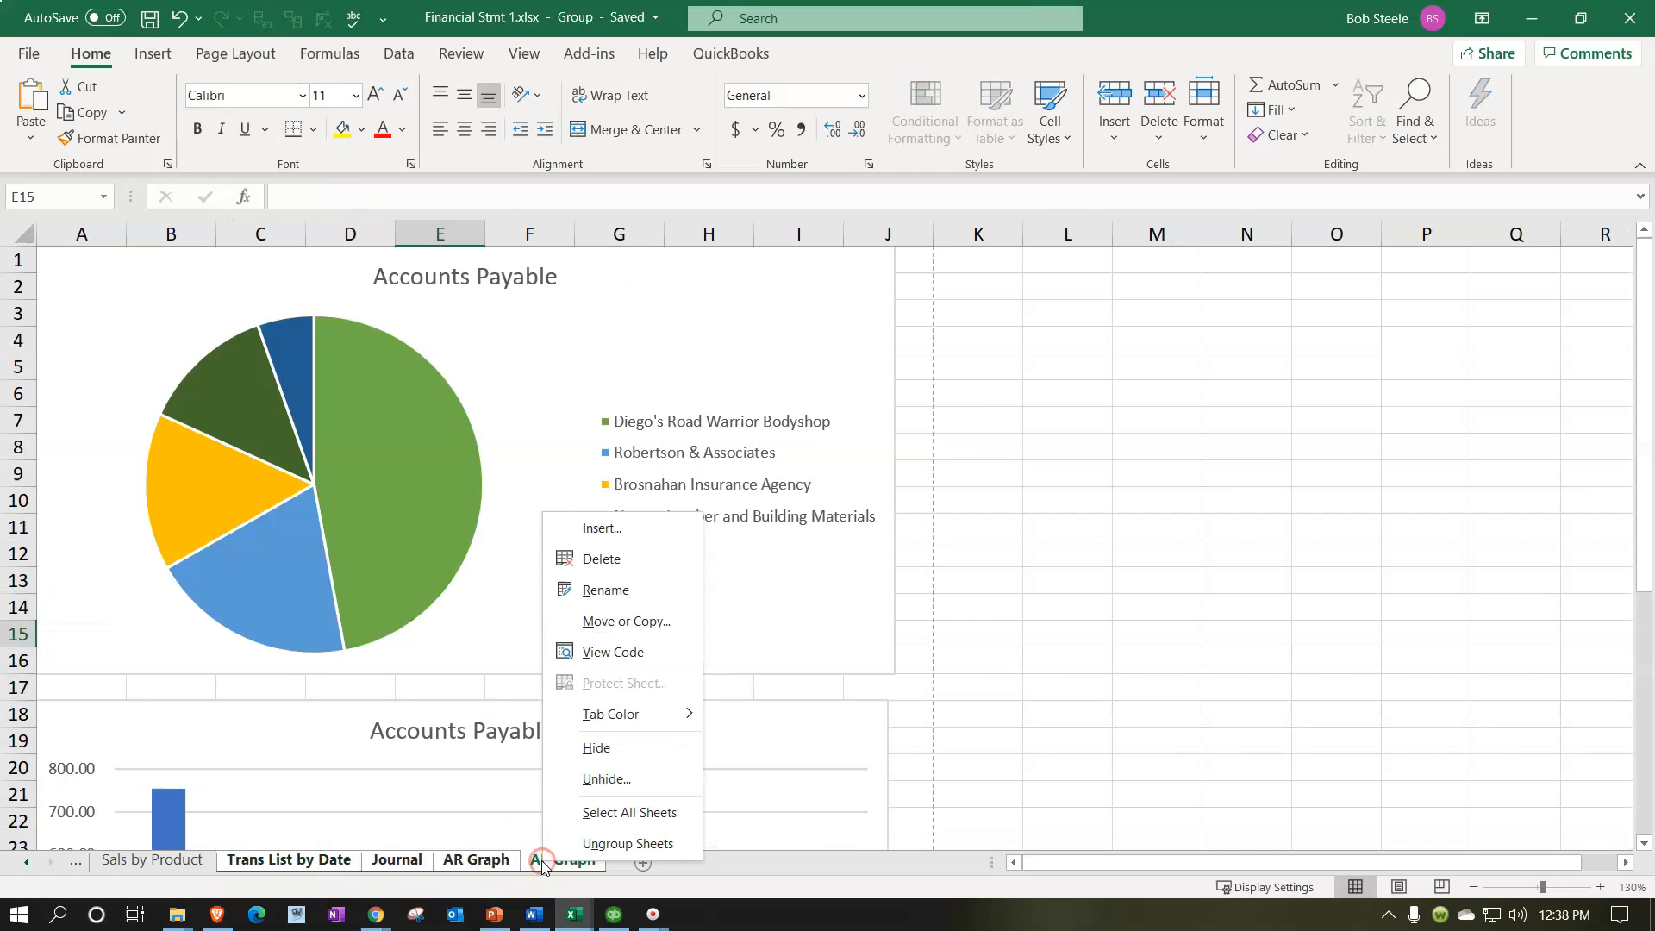
{"action": "left_click", "coordinate": [562, 781]}
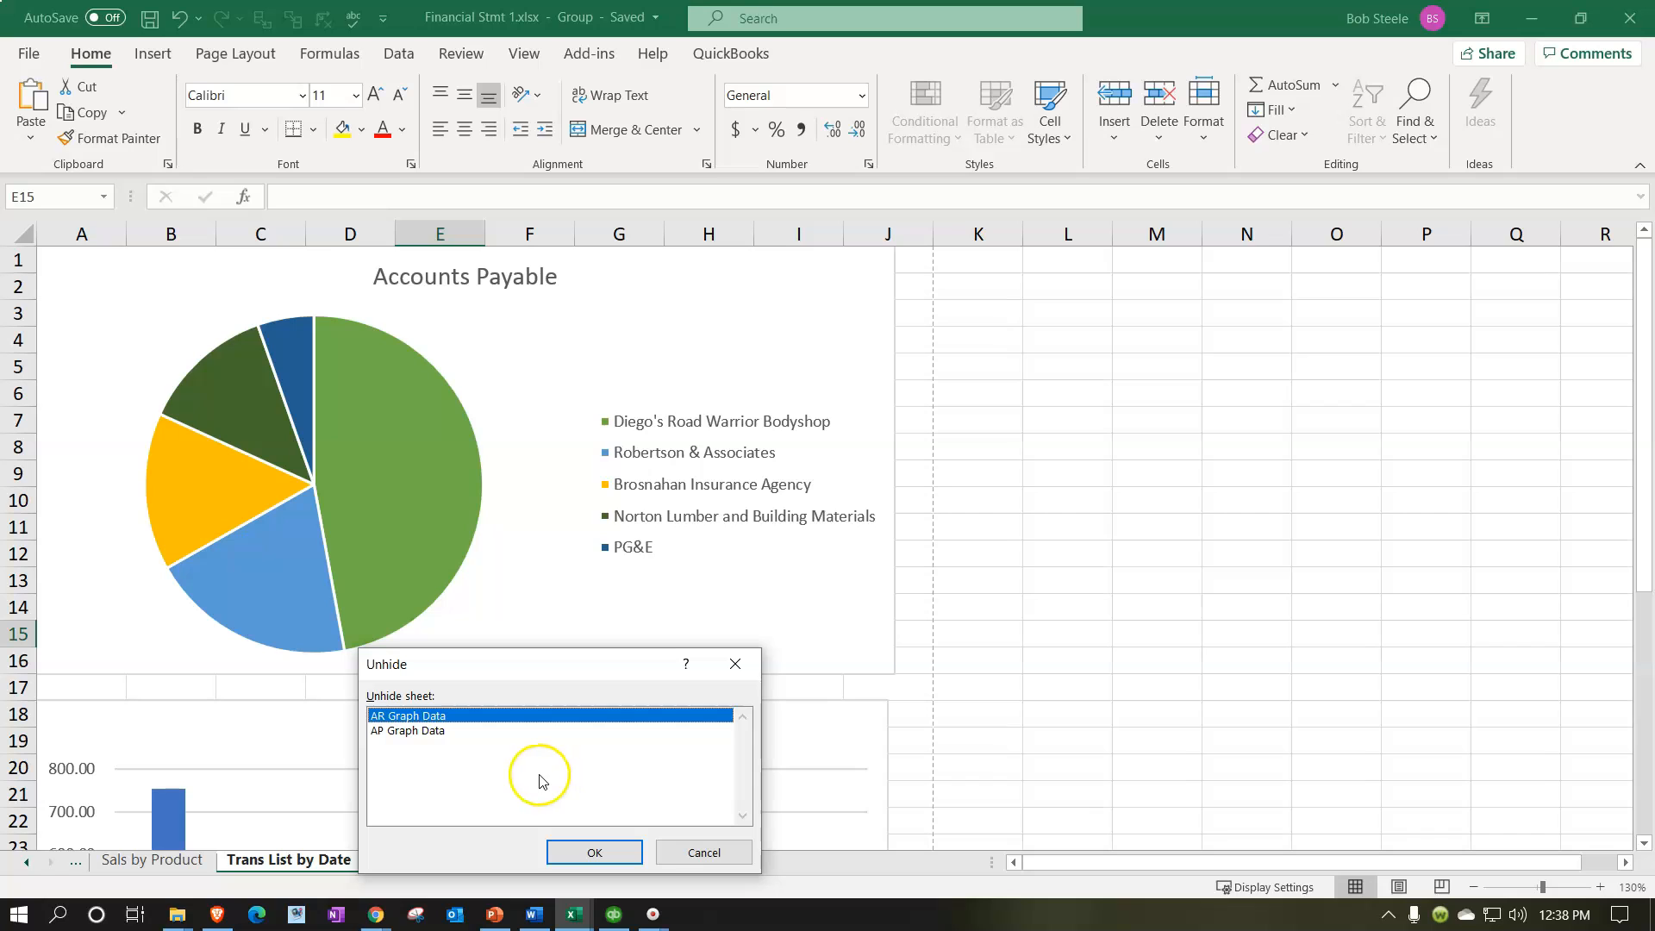
{"action": "left_click", "coordinate": [433, 734]}
{"action": "left_click", "coordinate": [423, 716]}
{"action": "left_click", "coordinate": [594, 852]}
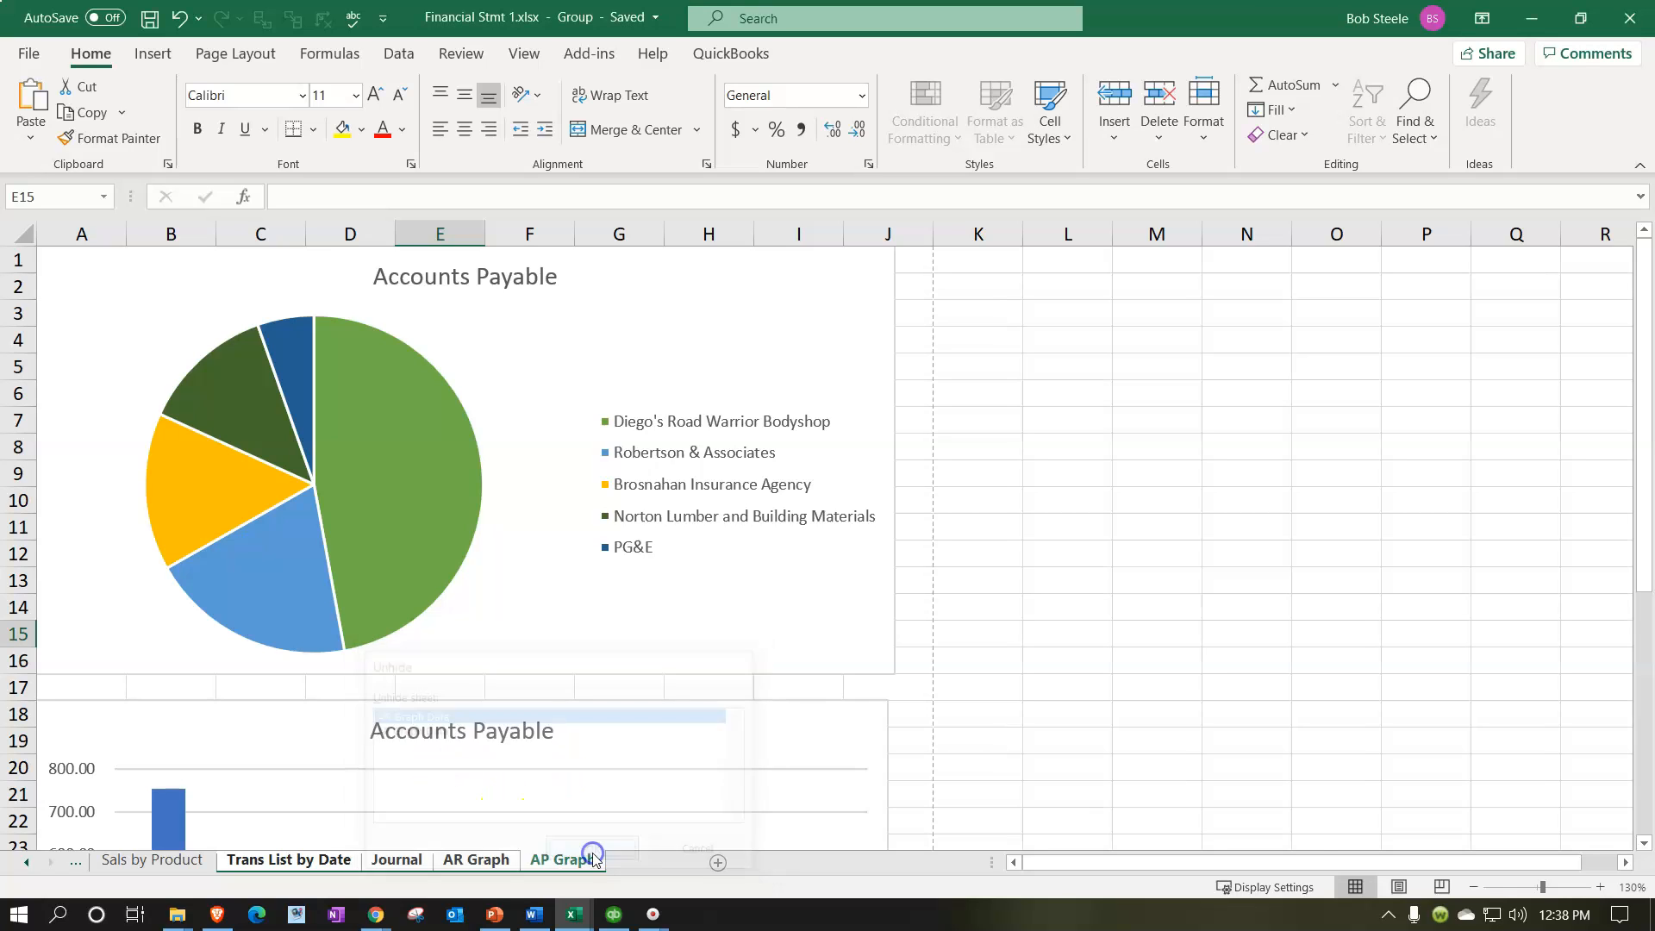
Step: Group the sheets from Trans List by Date through AP Graph again, unhide AP Graph Data, and display the AR Graph Data sheet
{"action": "left_click", "coordinate": [325, 859]}
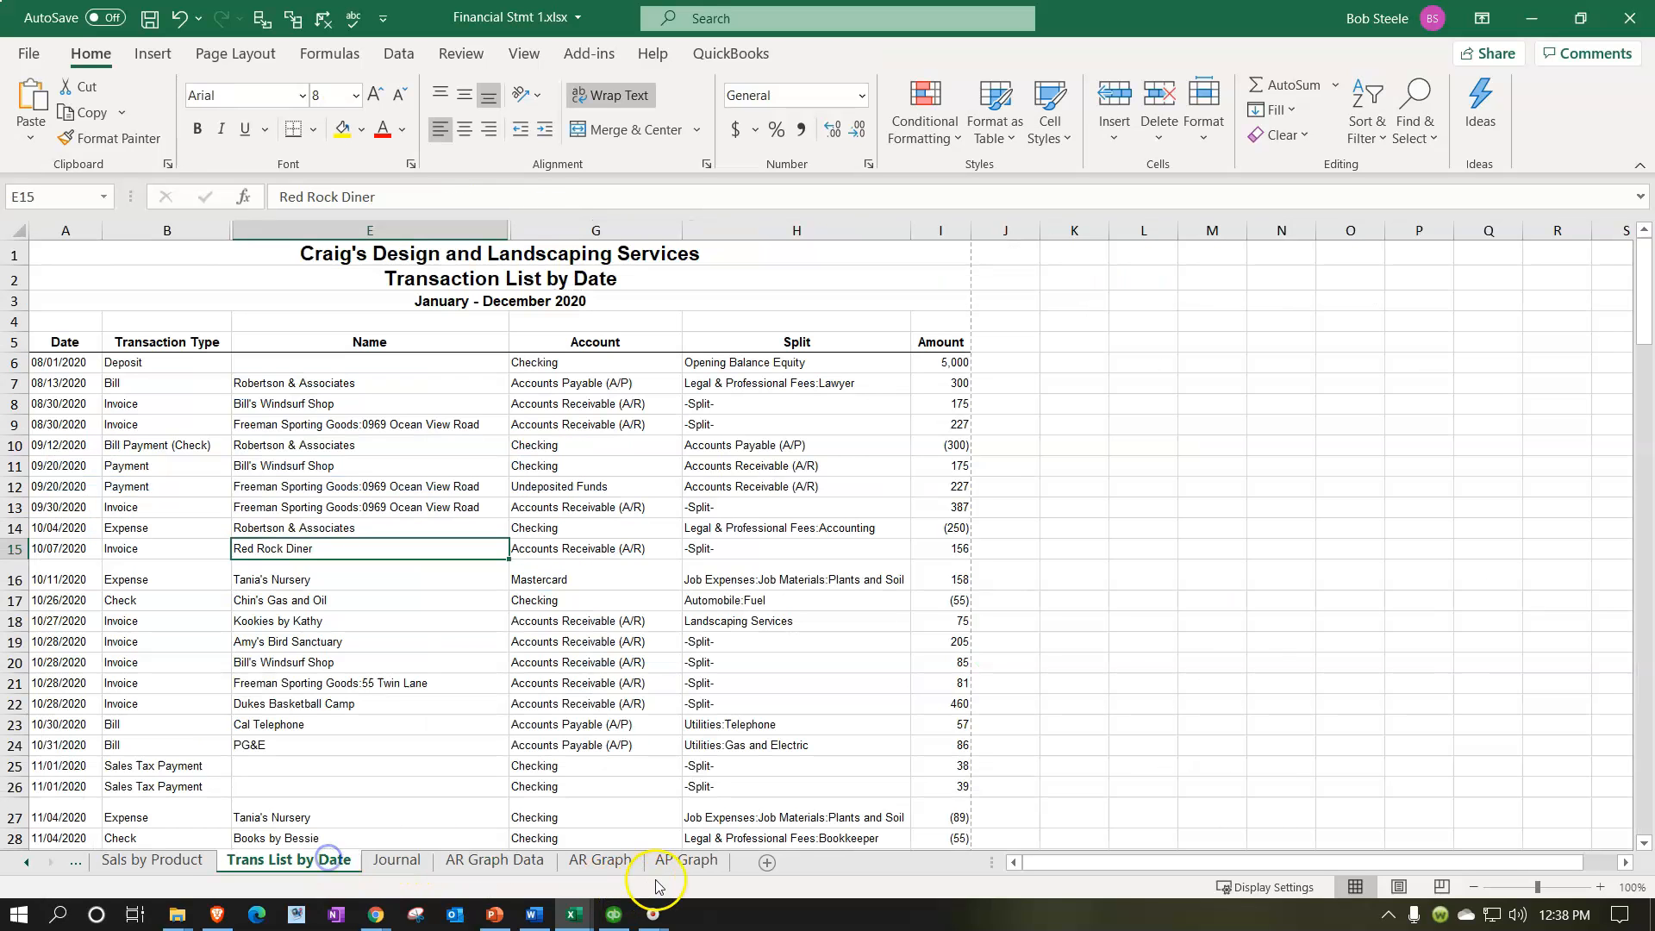
{"action": "left_click", "coordinate": [667, 862], "text": "shift"}
{"action": "right_click", "coordinate": [677, 857]}
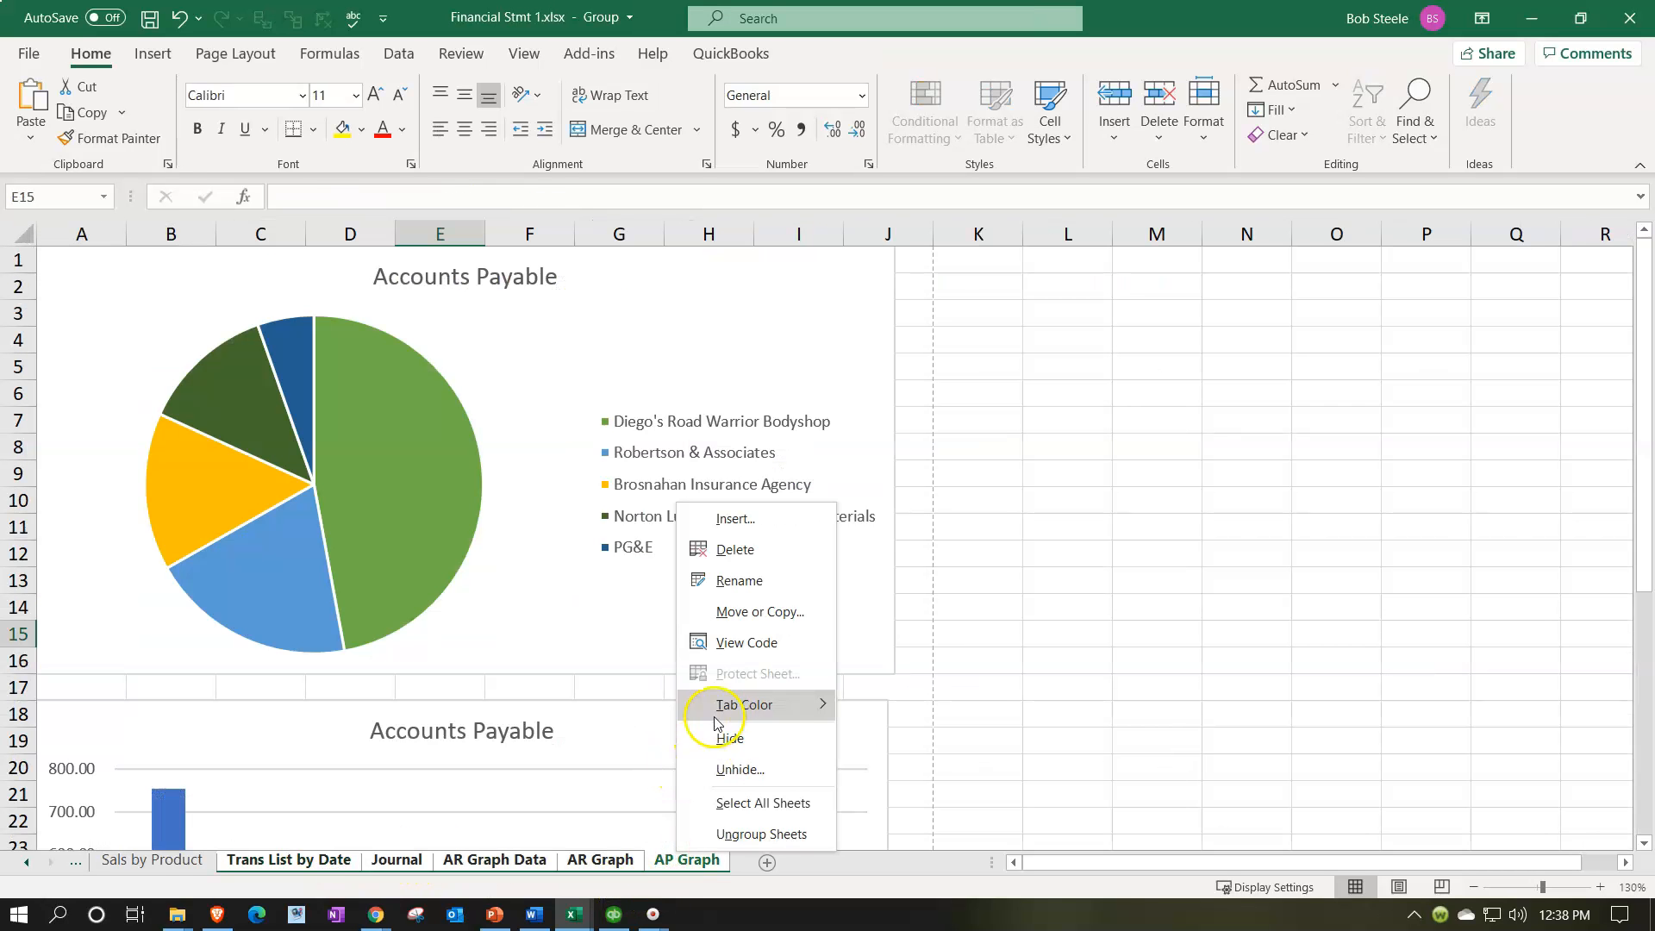
{"action": "left_click", "coordinate": [735, 784]}
{"action": "left_click", "coordinate": [768, 851]}
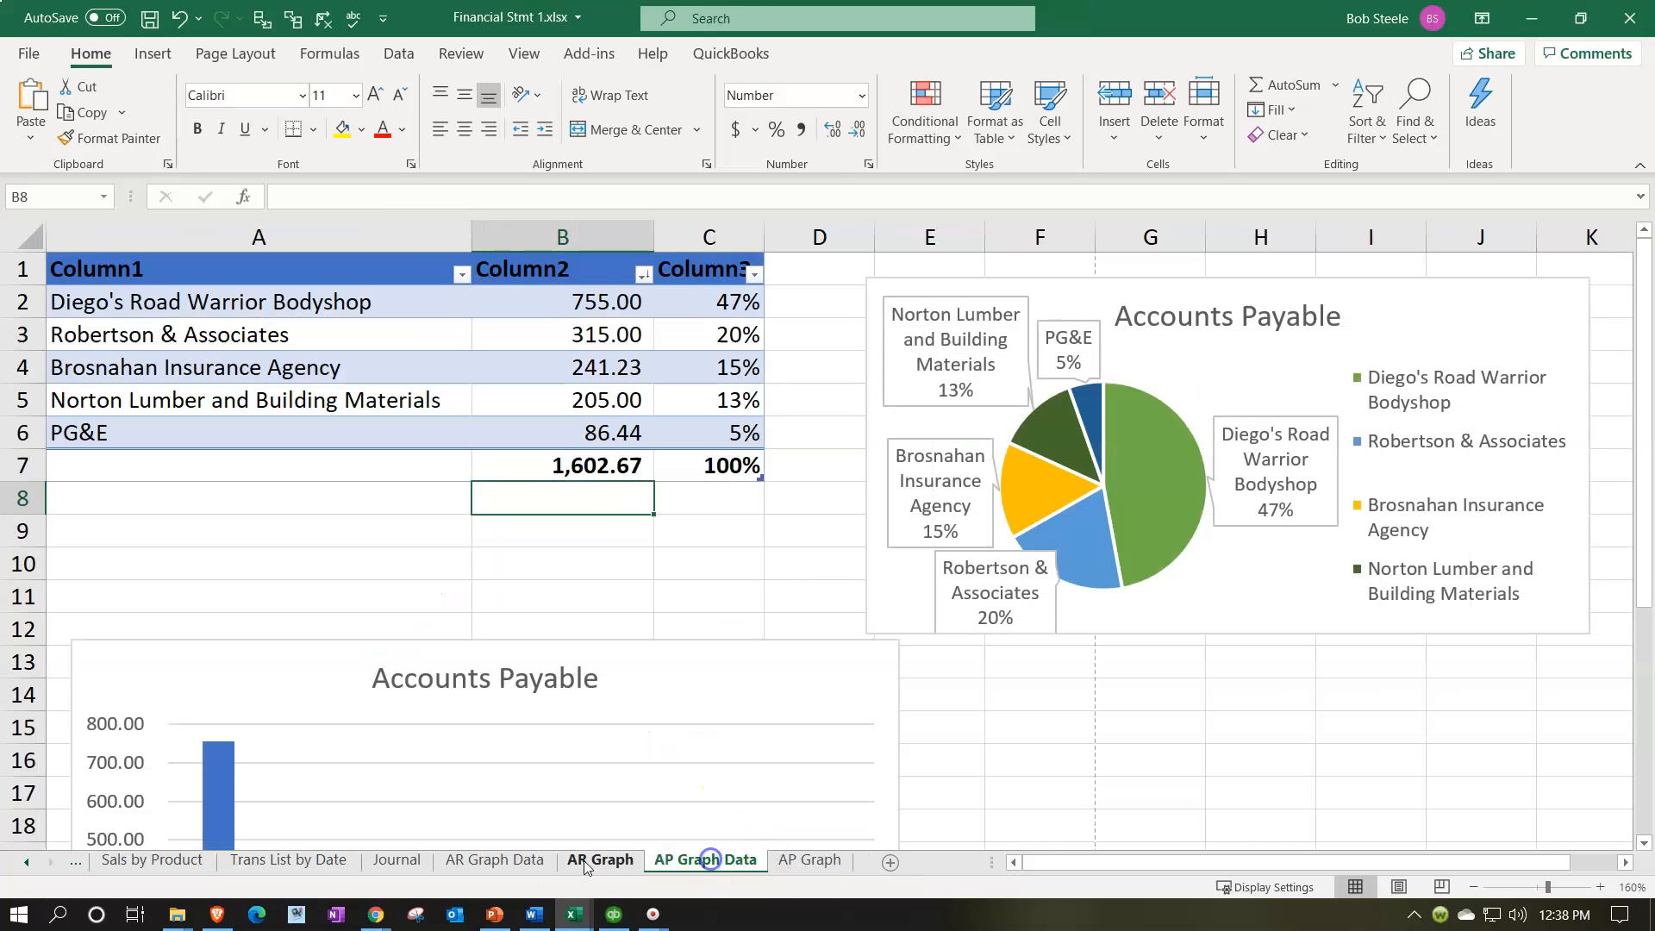
{"action": "left_click", "coordinate": [528, 863]}
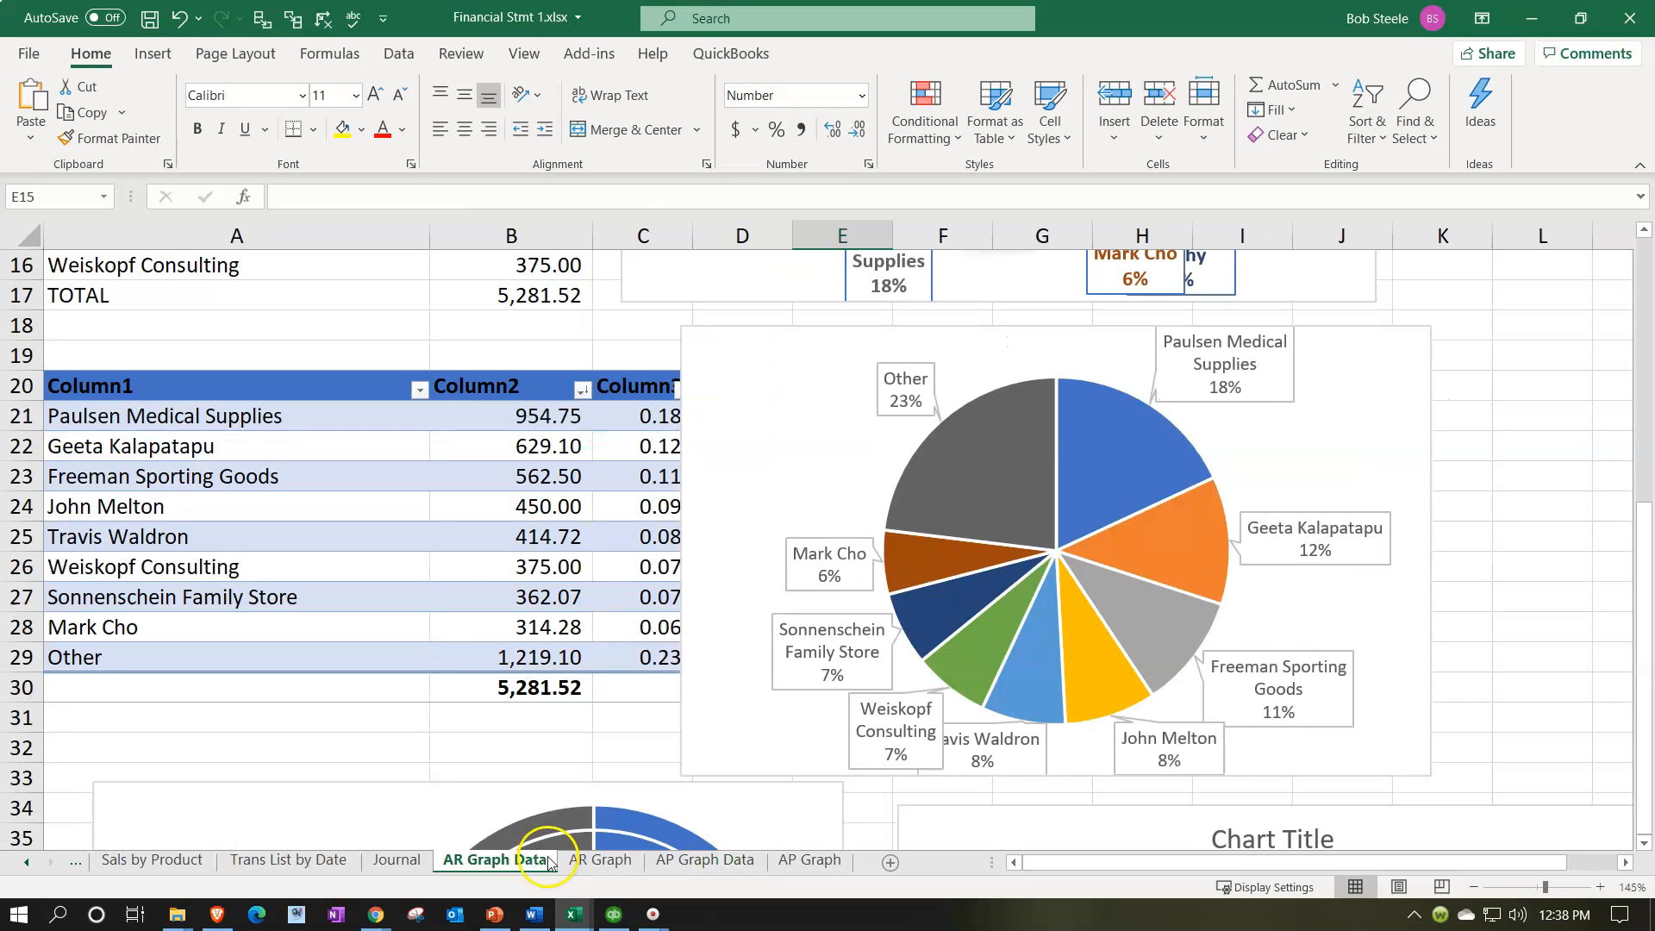